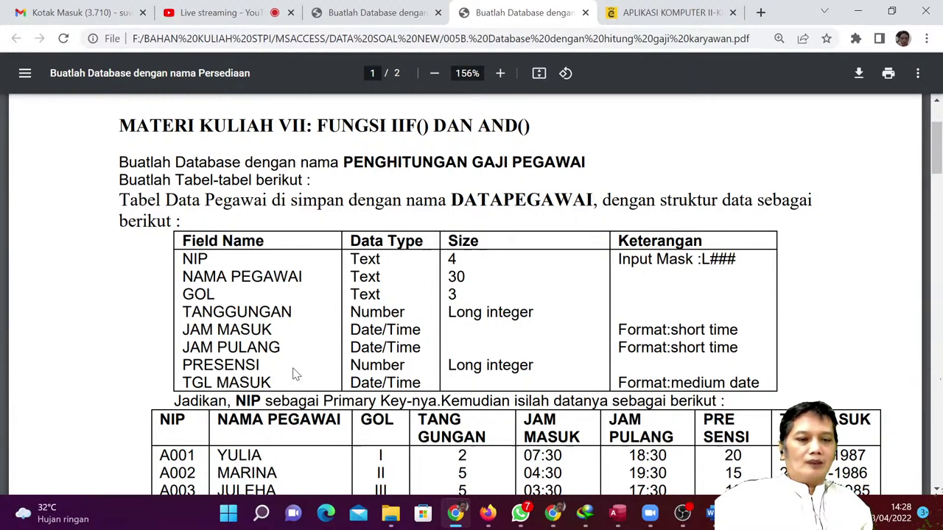
# Switch to Access, open the DATA PEGAWAI table in Design View and check the NIP field's size and input mask against the PDF specification.
pyautogui.click(618, 514)
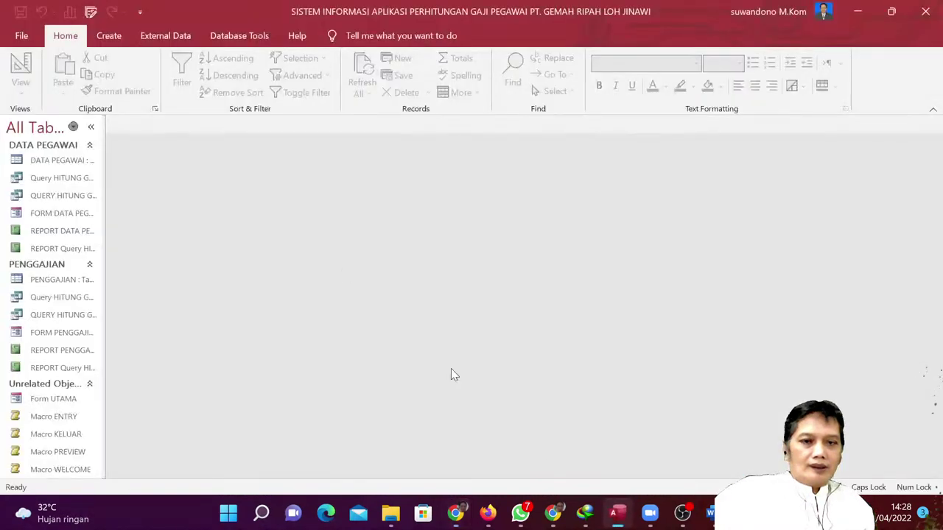
pyautogui.rightClick(74, 161)
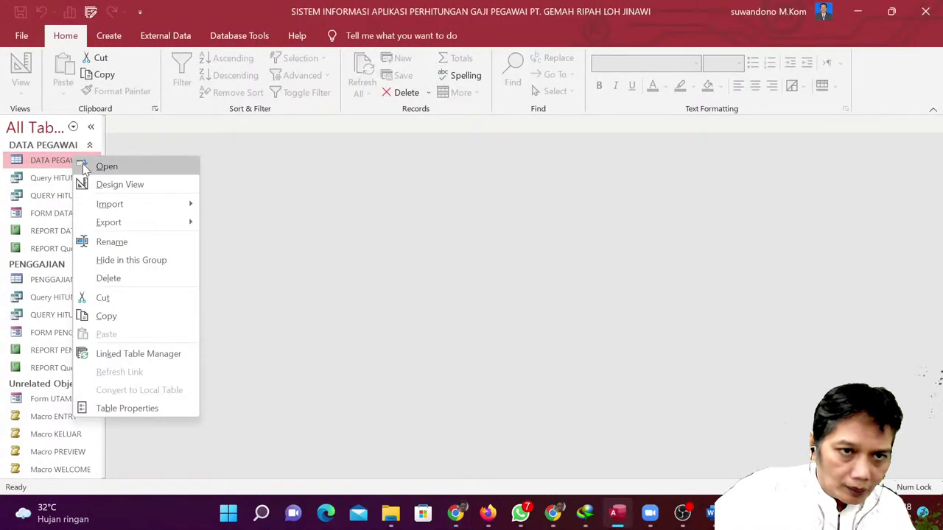
pyautogui.click(112, 187)
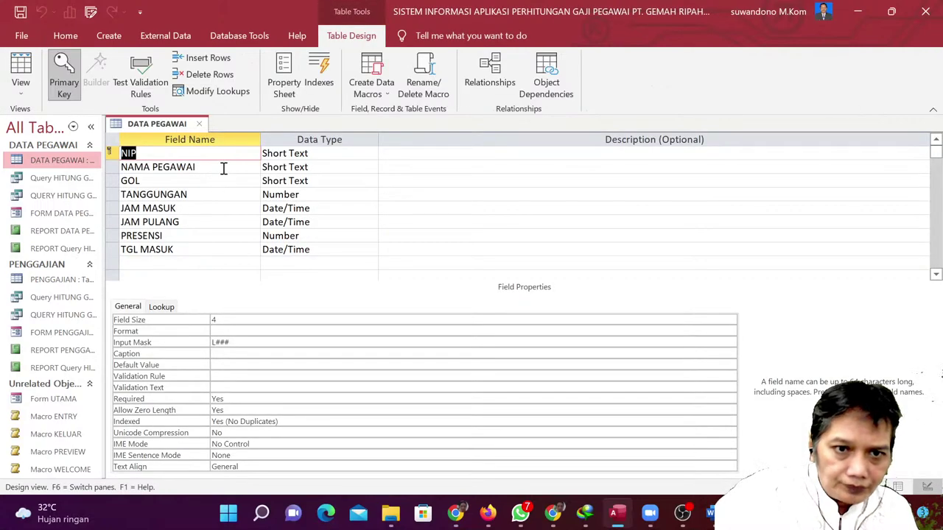
pyautogui.click(456, 513)
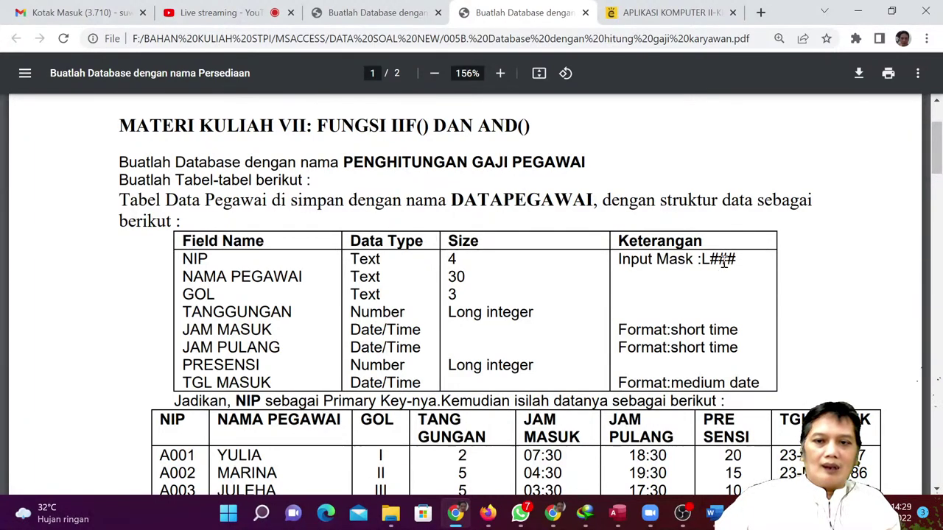
pyautogui.click(617, 513)
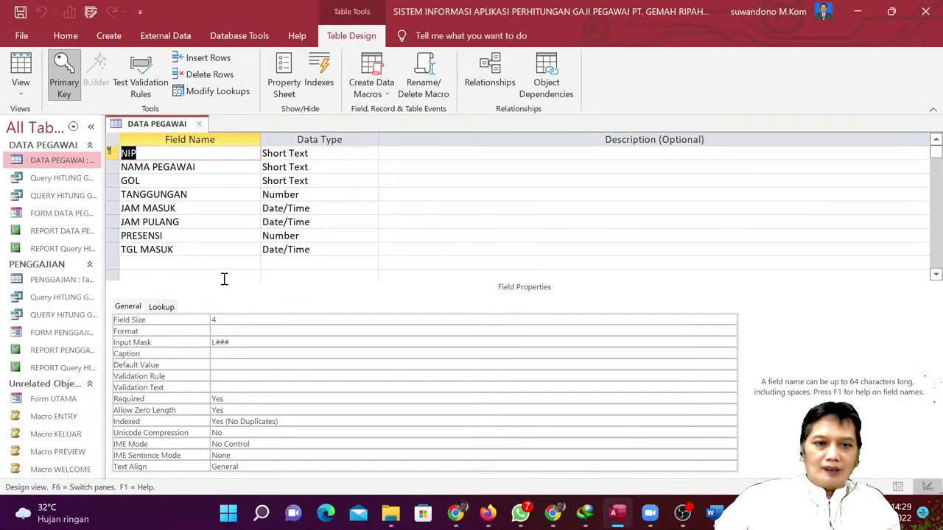
pyautogui.click(180, 153)
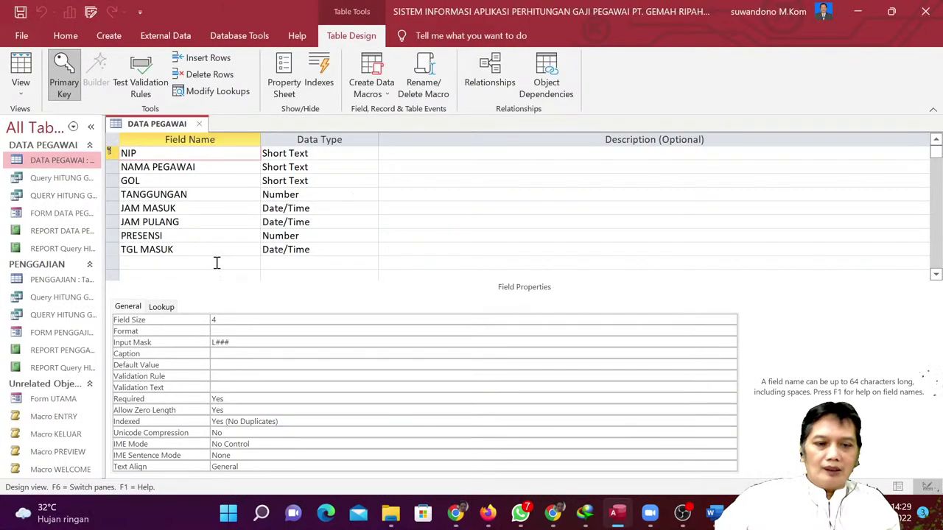
pyautogui.click(238, 320)
pyautogui.click(241, 343)
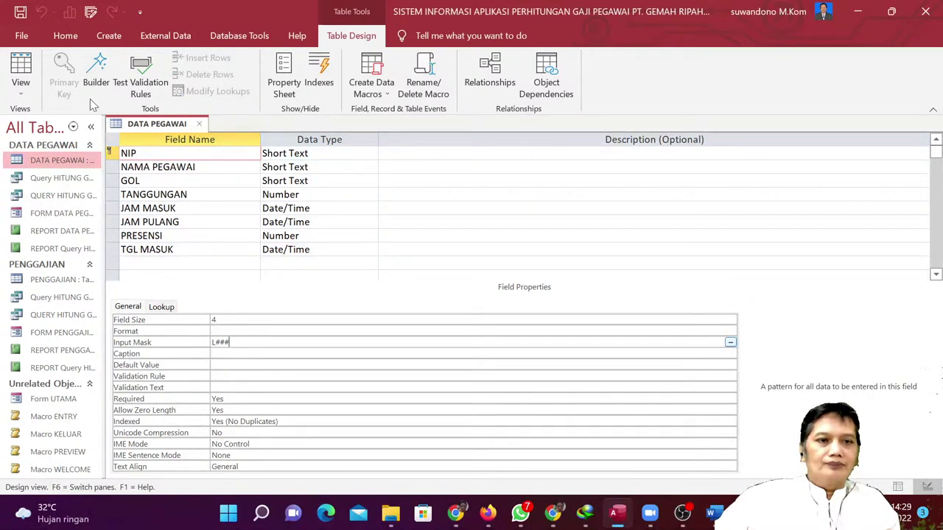
# Show DATA PEGAWAI in Datasheet View, test the NIP input mask by adding a record with NIP M145, and close the table.
pyautogui.click(20, 73)
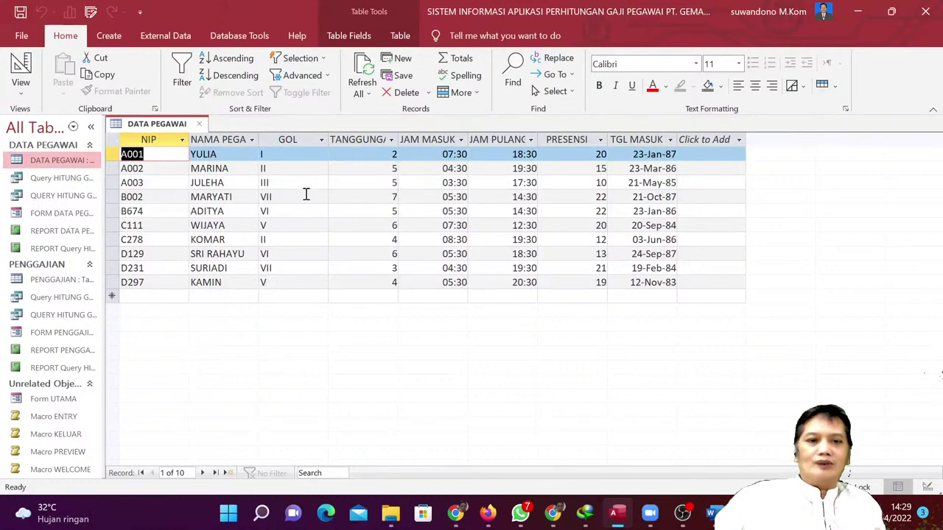
pyautogui.click(654, 282)
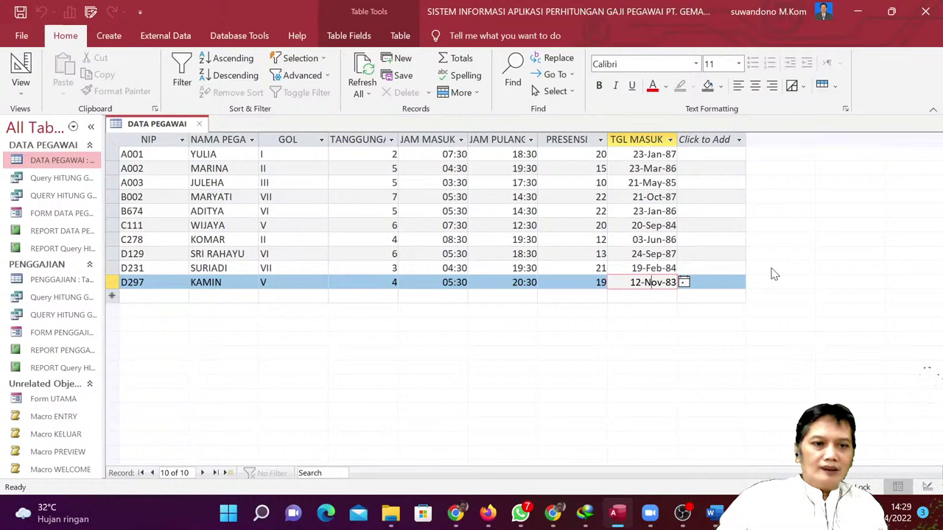
pyautogui.press('Tab')
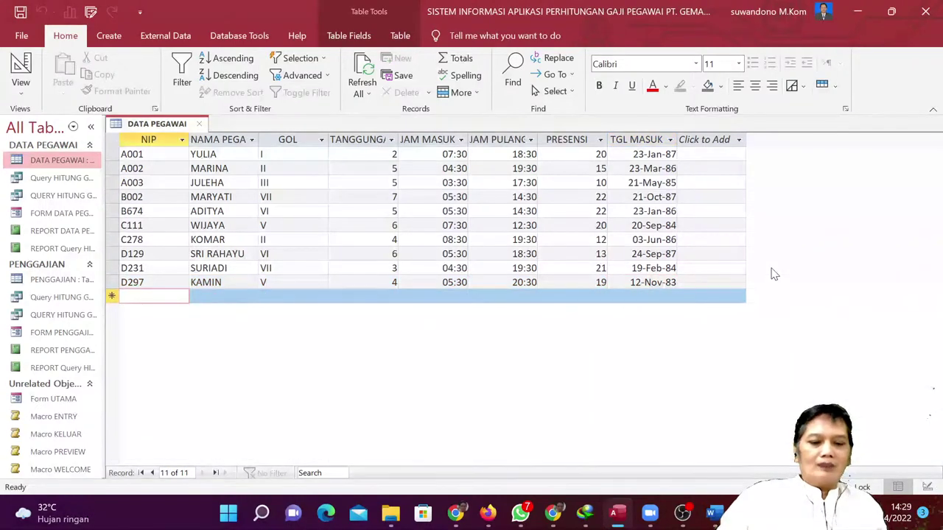
pyautogui.write('E001')
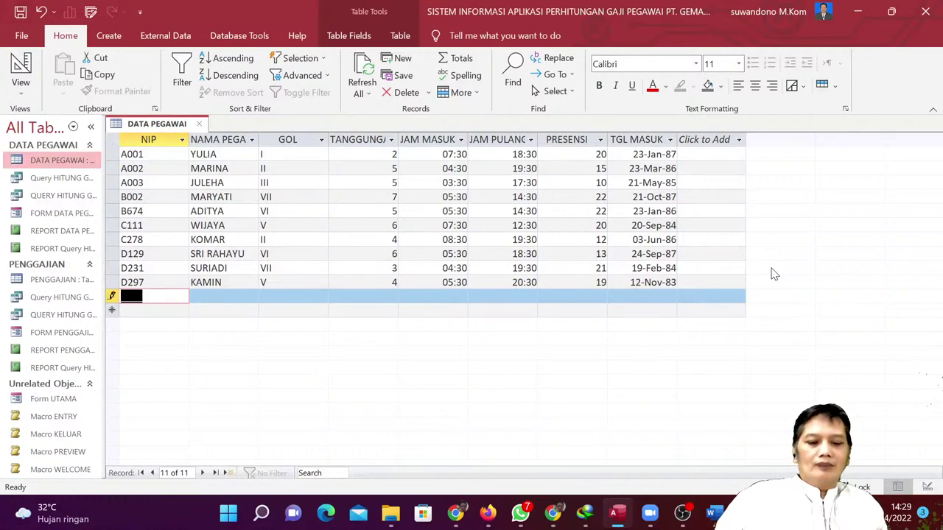
pyautogui.write('M')
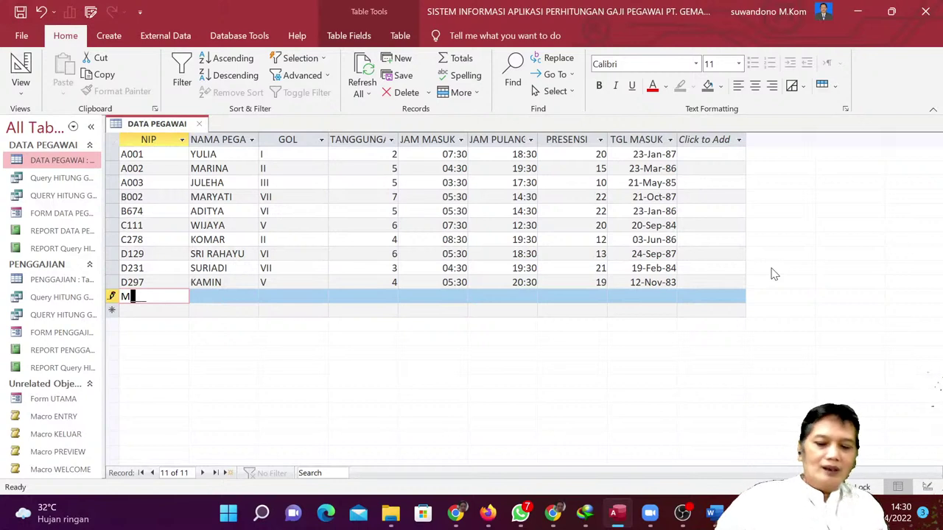
pyautogui.write('145')
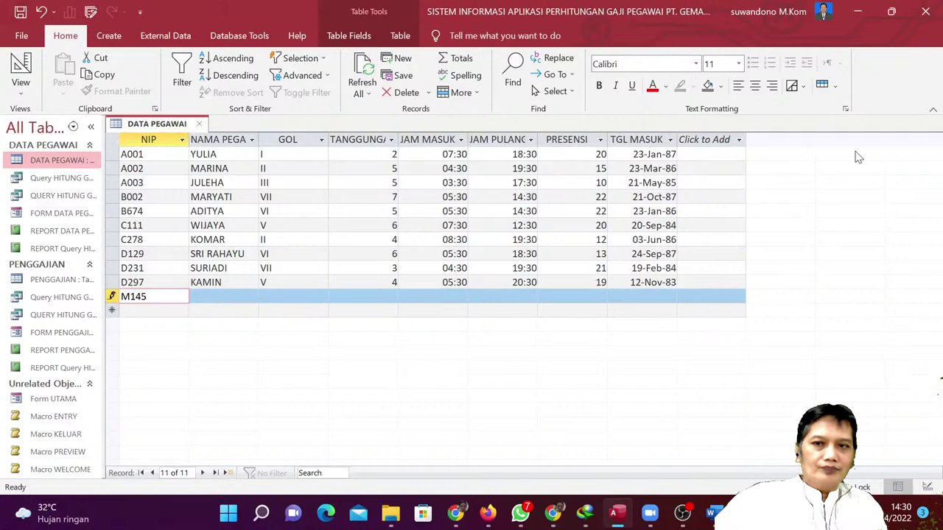
pyautogui.click(934, 112)
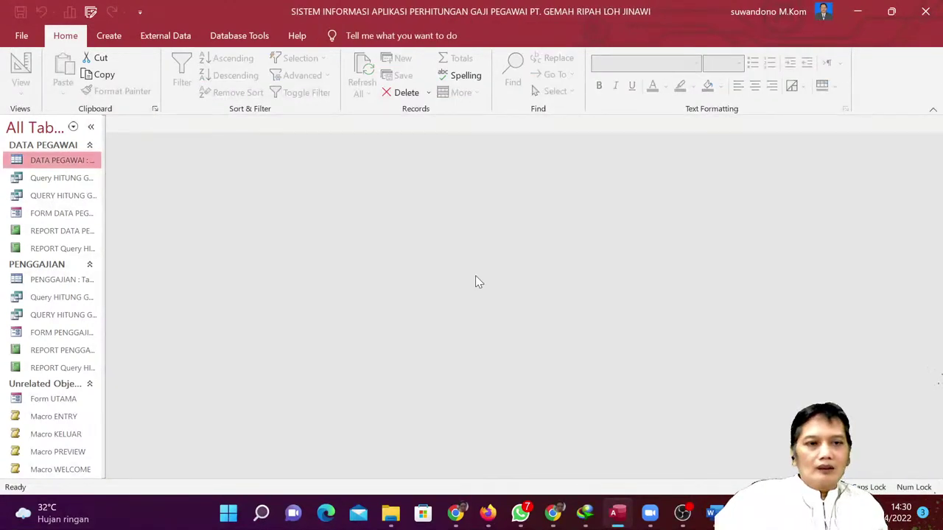
# Reopen the DATA PEGAWAI table, delete the M145 record and close the table.
pyautogui.doubleClick(63, 160)
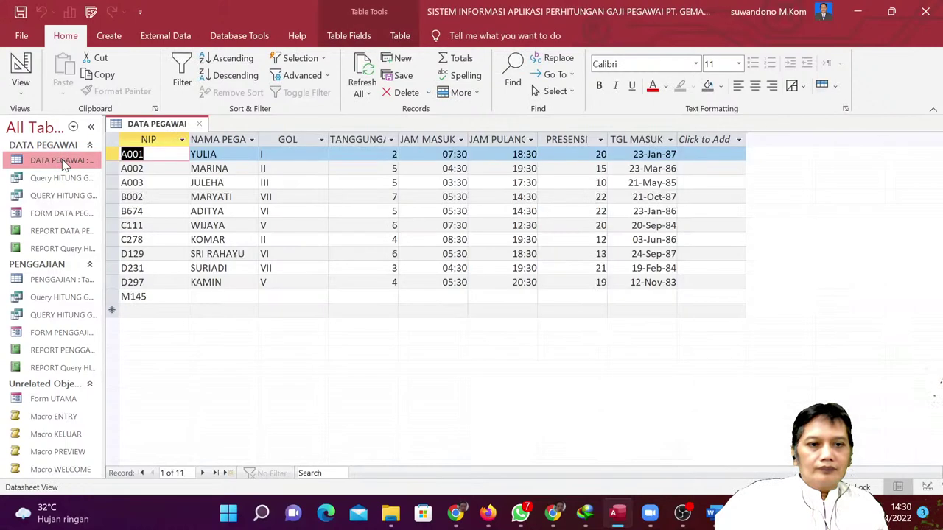
pyautogui.rightClick(111, 296)
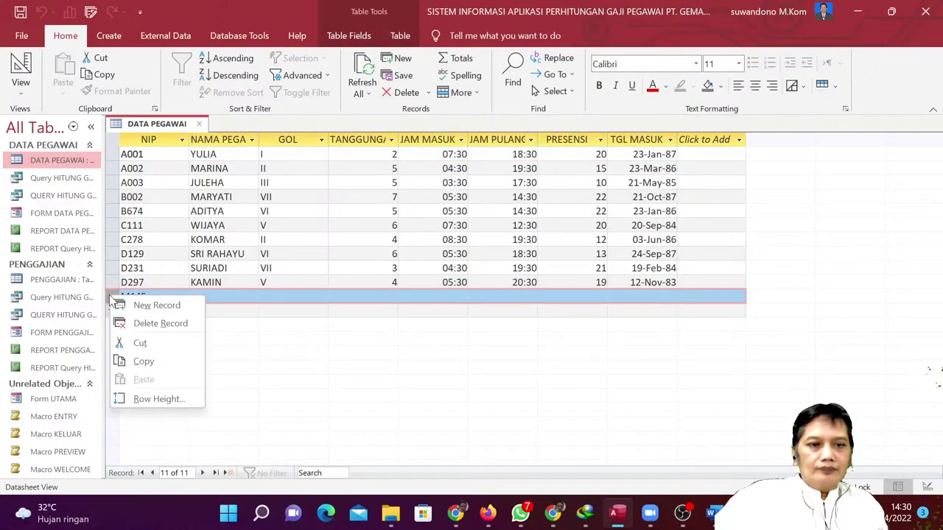
pyautogui.click(137, 328)
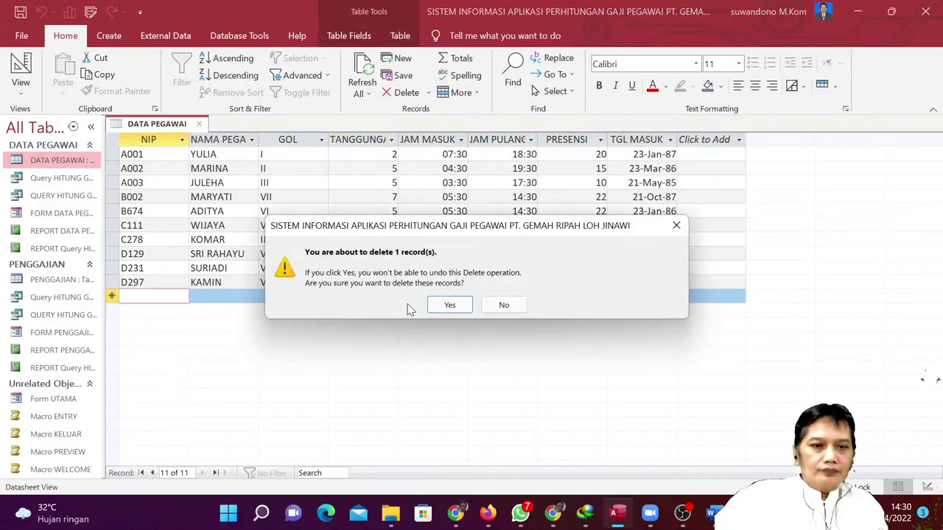
pyautogui.click(444, 307)
pyautogui.hotkey('ctrl', 'w')
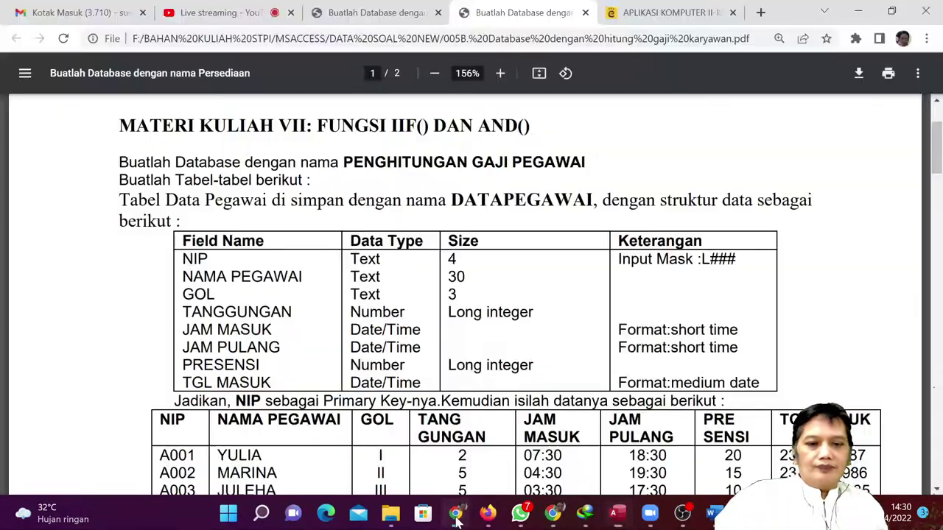
# Consult the PDF specification, then reopen DATA PEGAWAI in Design View and examine its fields down to JAM MASUK, including that field's Format options.
pyautogui.click(456, 513)
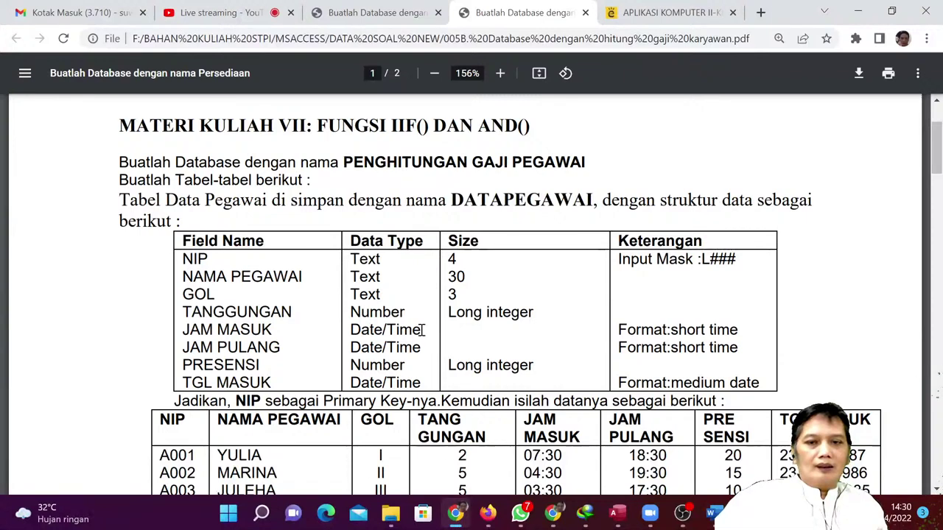
pyautogui.click(617, 513)
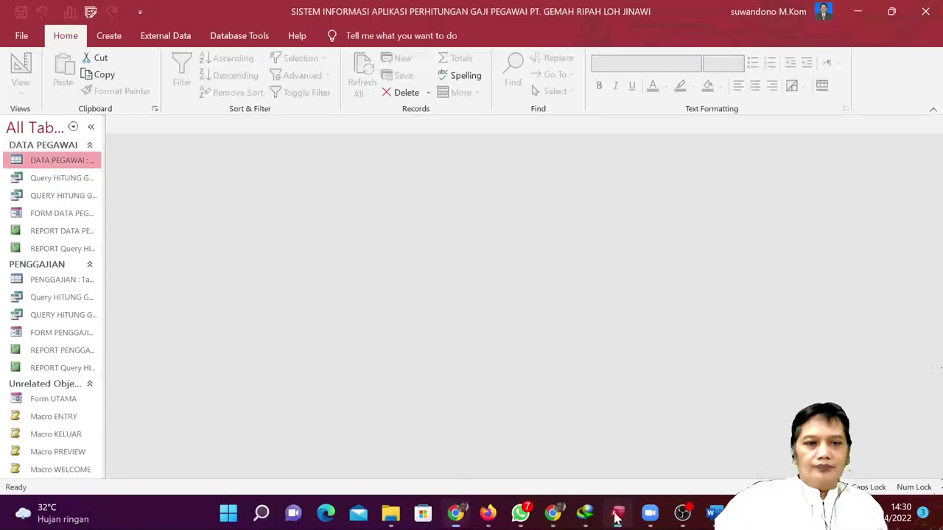
pyautogui.rightClick(76, 160)
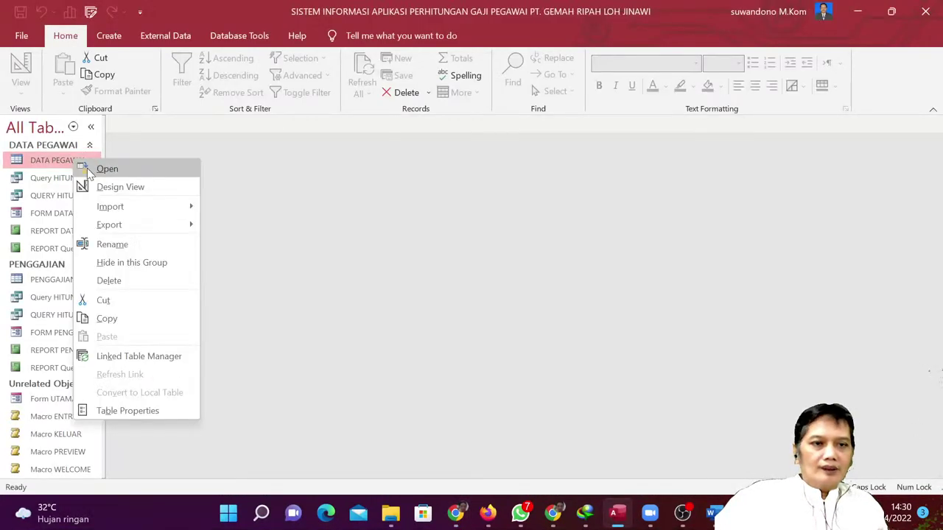
pyautogui.click(110, 187)
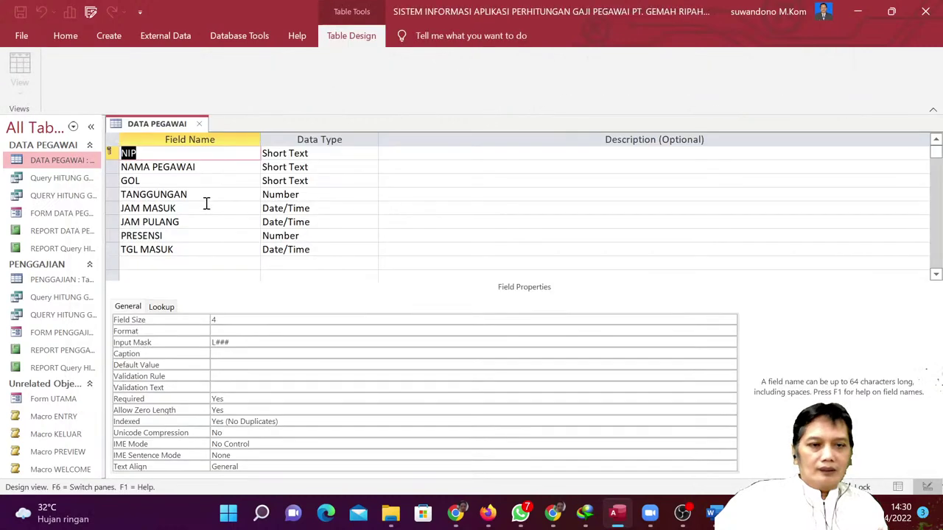
pyautogui.click(212, 165)
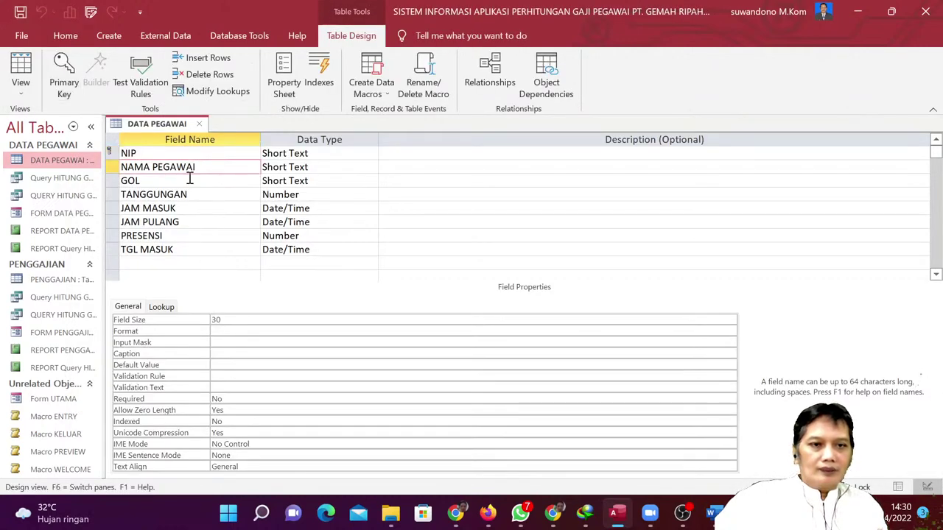
pyautogui.click(190, 181)
pyautogui.click(191, 193)
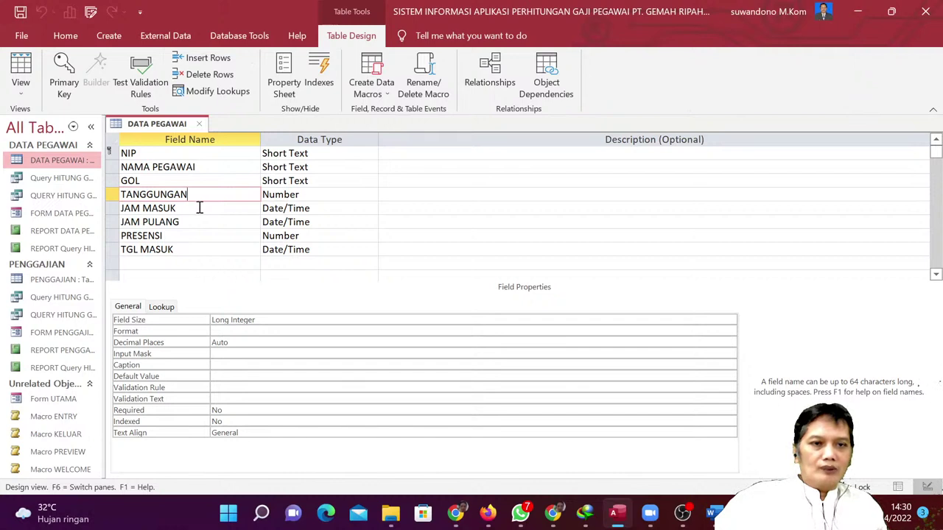
pyautogui.click(199, 208)
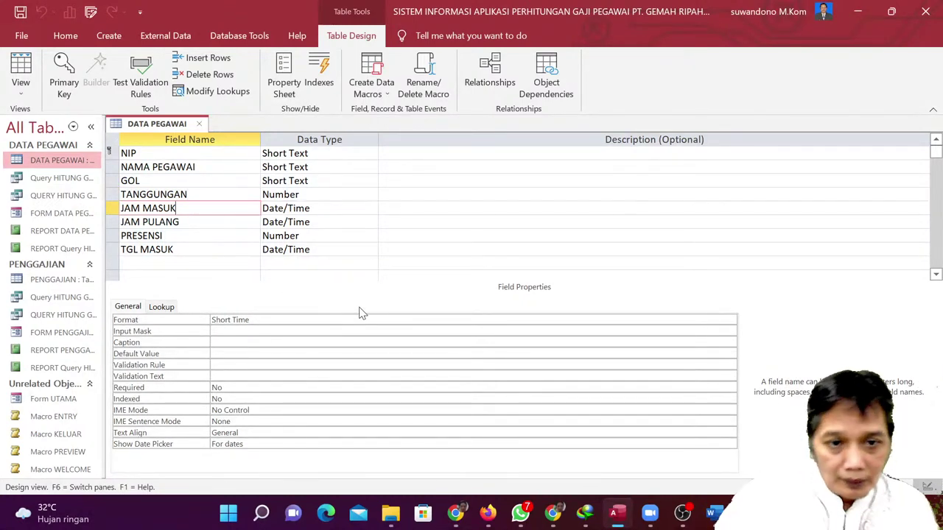
pyautogui.click(729, 320)
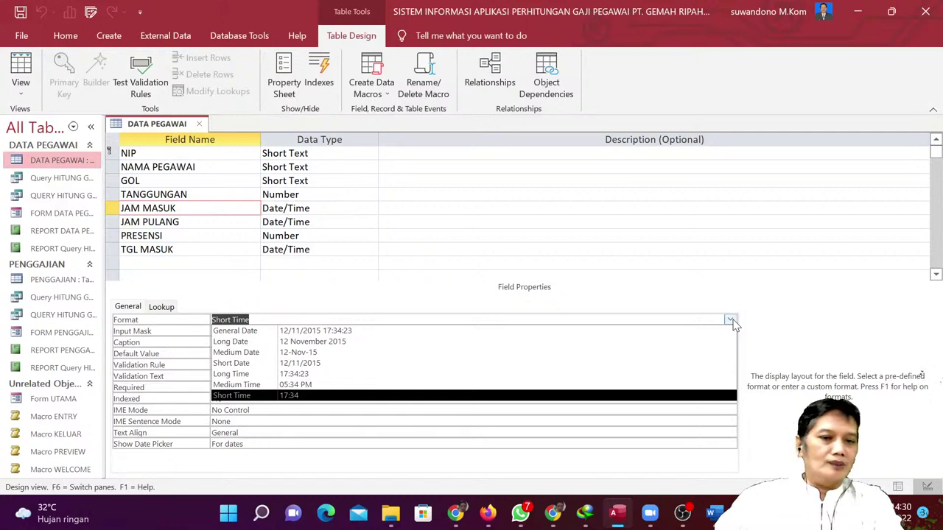
pyautogui.click(731, 321)
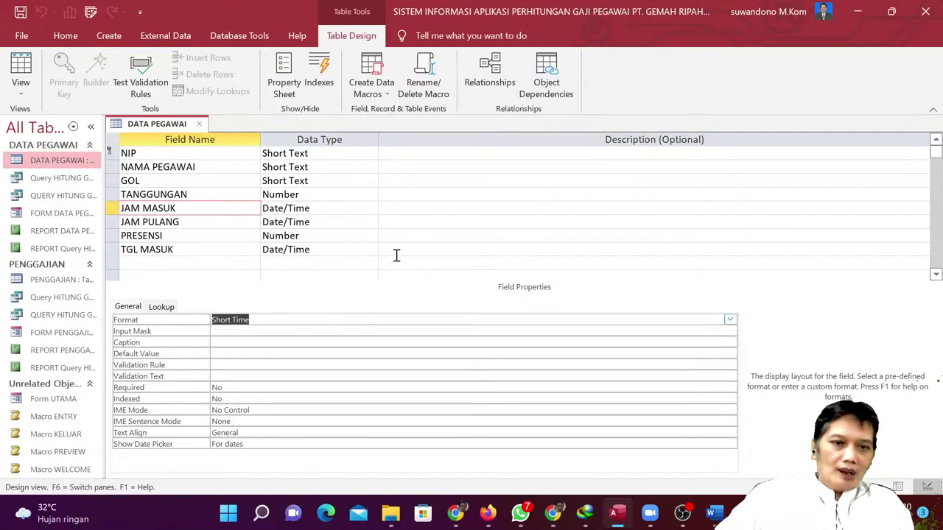
# Examine the PRESENSI field and the TGL MASUK field's Format options, and close the DATA PEGAWAI table design.
pyautogui.click(218, 237)
pyautogui.click(217, 250)
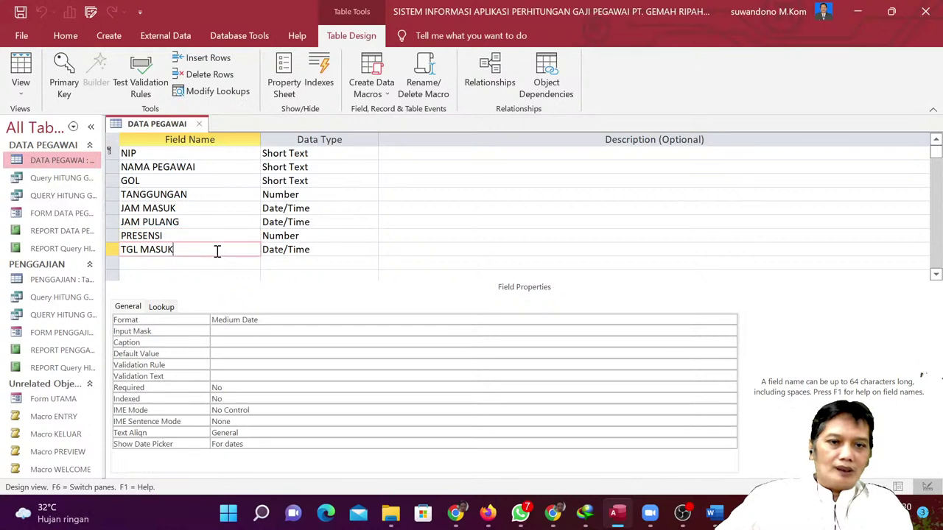
pyautogui.click(313, 320)
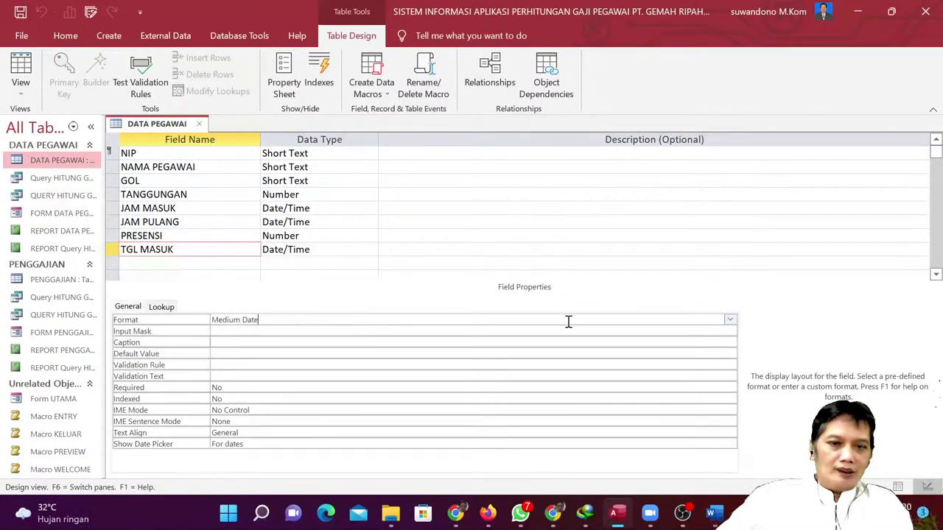
pyautogui.click(730, 322)
pyautogui.click(730, 322)
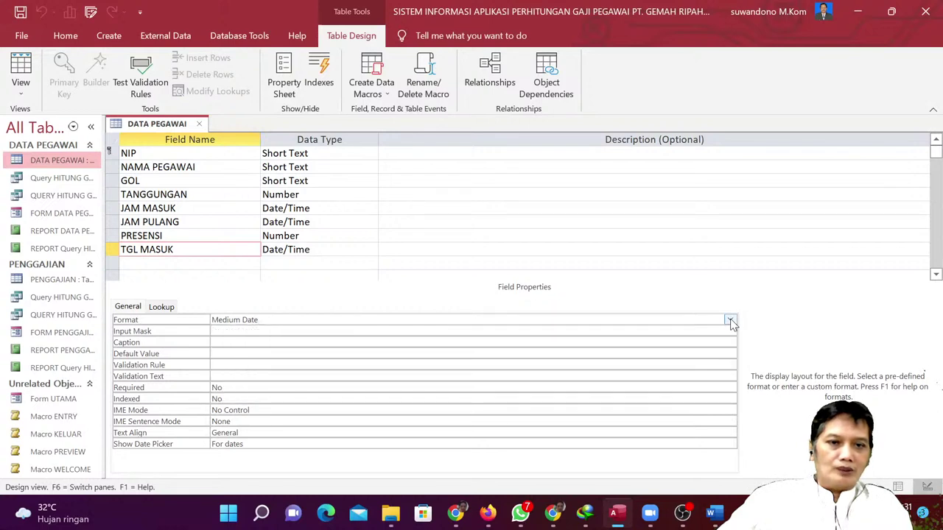
pyautogui.hotkey('ctrl', 'w')
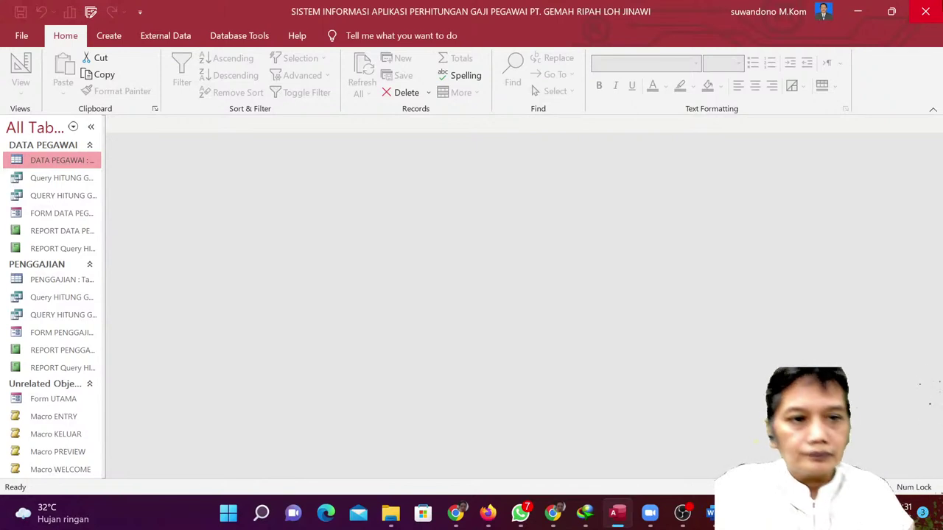
# Switch to the assignment PDF in Chrome and review the PENGGAJIAN table's field structure and data.
pyautogui.moveTo(585, 513)
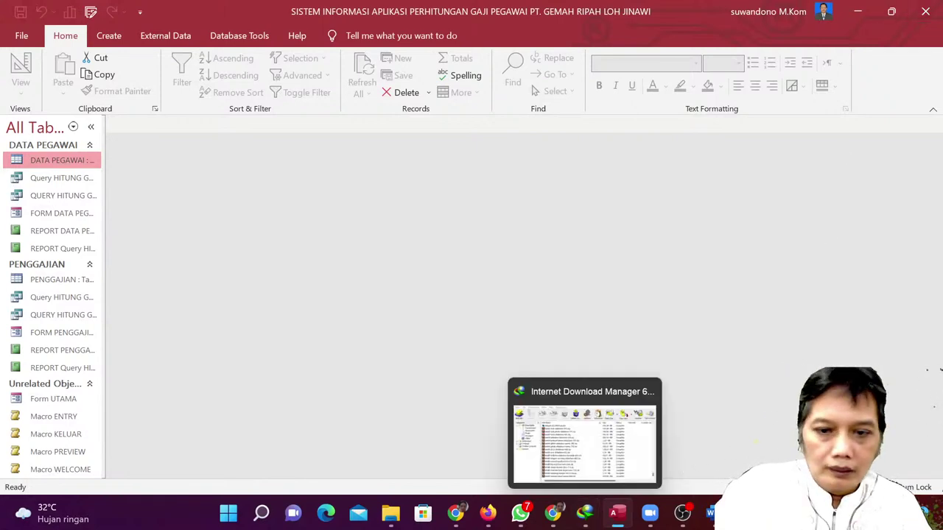
pyautogui.click(455, 513)
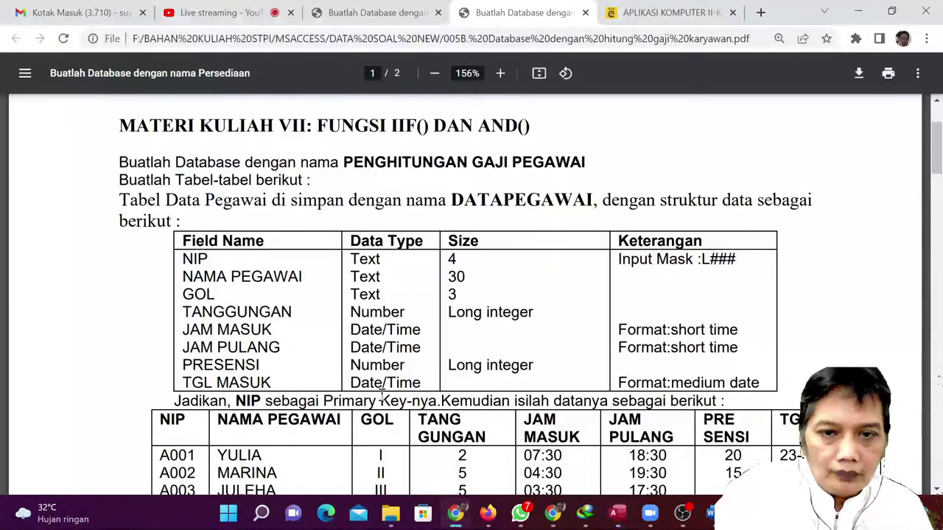
pyautogui.scroll(-3, 382, 395)
pyautogui.scroll(2, 382, 397)
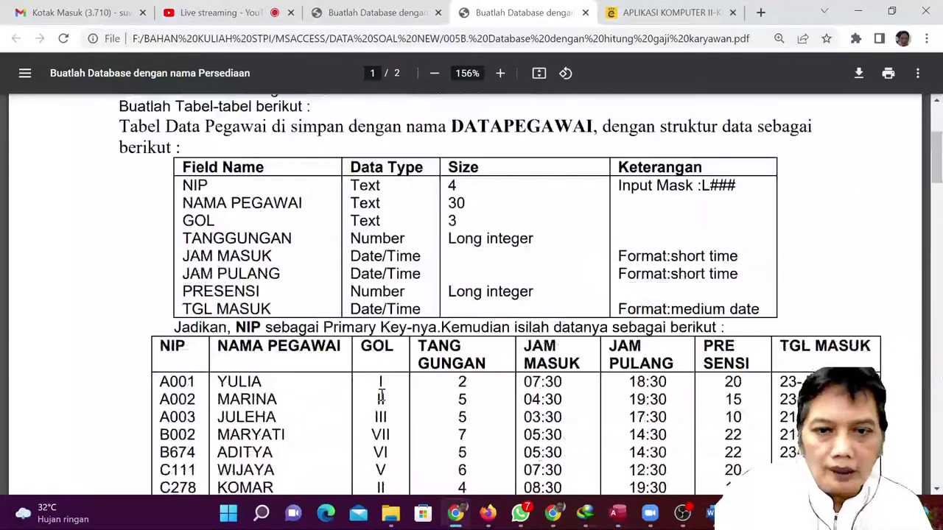
pyautogui.scroll(-5, 382, 398)
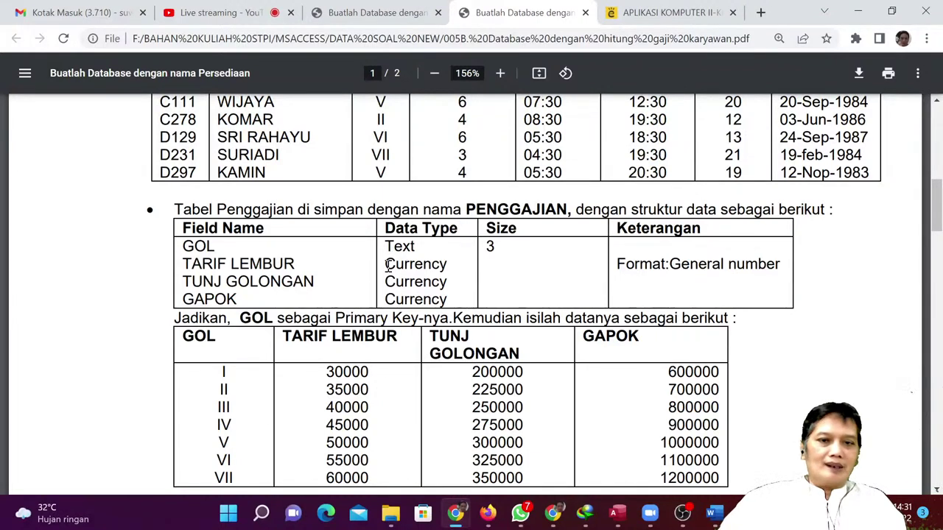
# Highlight TARIF LEMBUR's Currency type in the PDF, then switch to Access, examine the PENGGAJIAN table's fields in Design View and close it.
pyautogui.moveTo(387, 266); pyautogui.dragTo(453, 265)
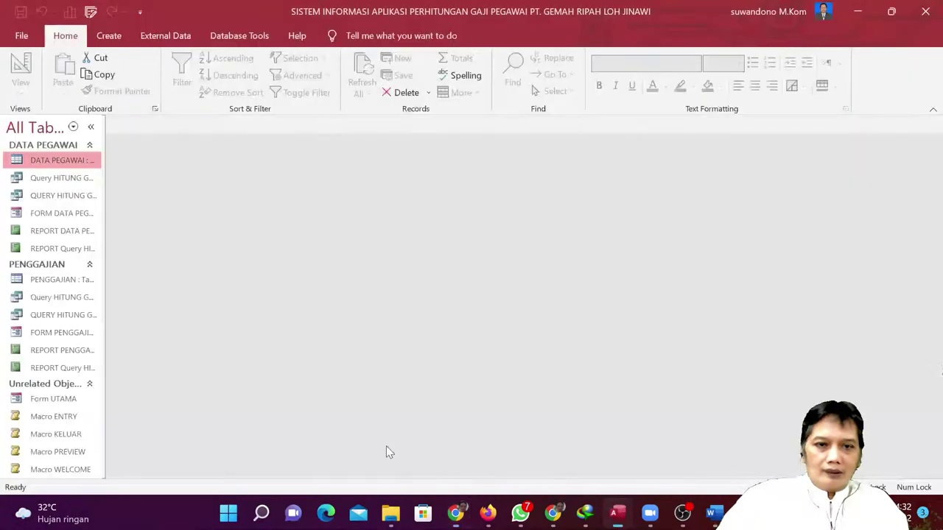
pyautogui.click(617, 514)
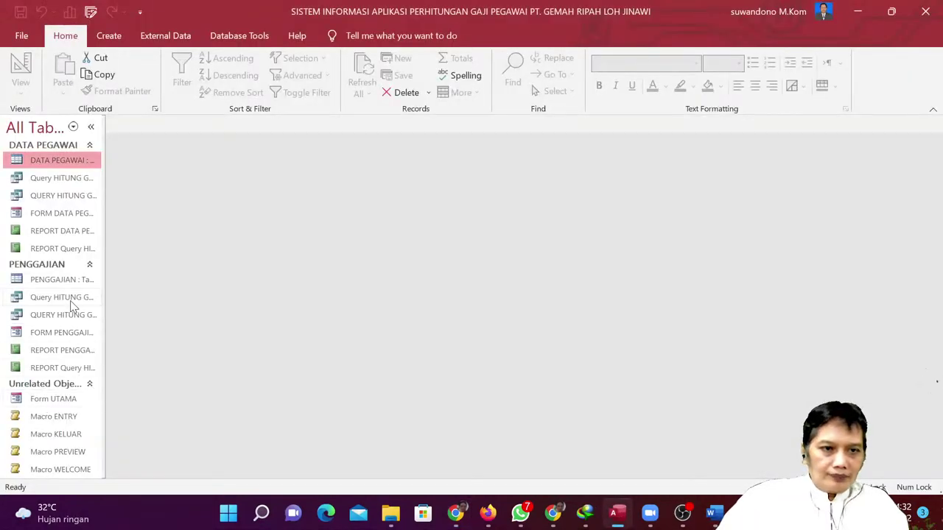
pyautogui.click(81, 281)
pyautogui.rightClick(82, 281)
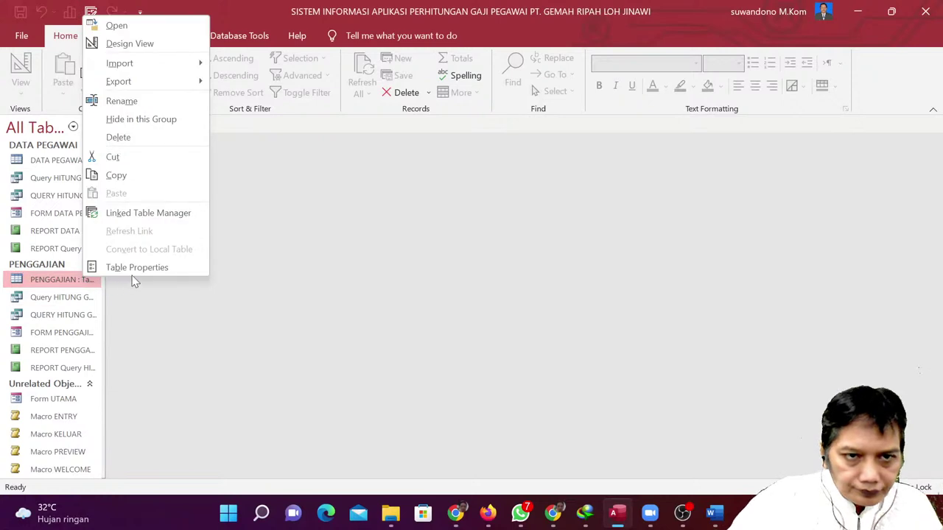
pyautogui.click(140, 44)
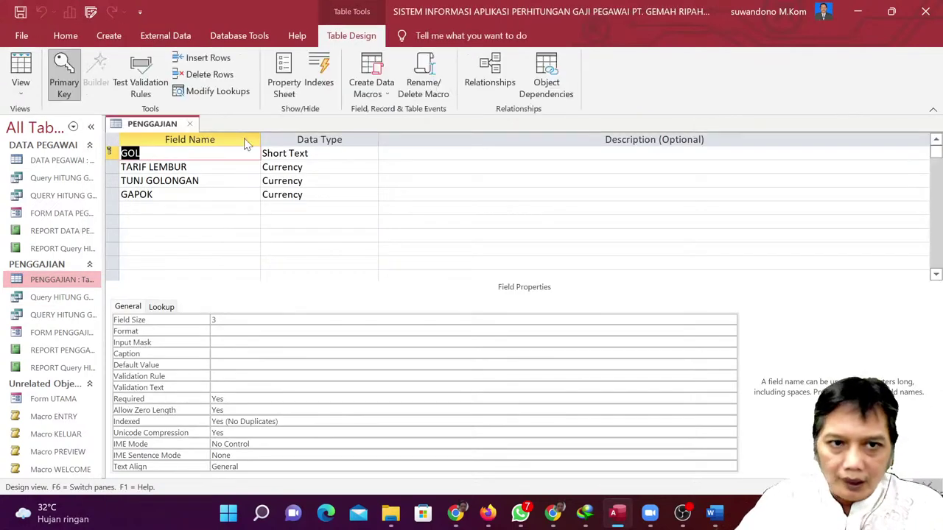
pyautogui.click(235, 167)
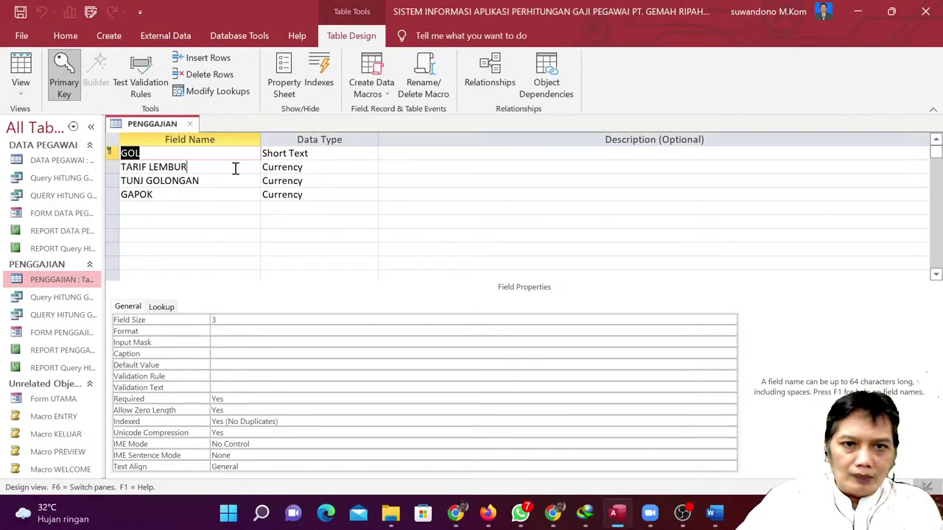
pyautogui.click(230, 183)
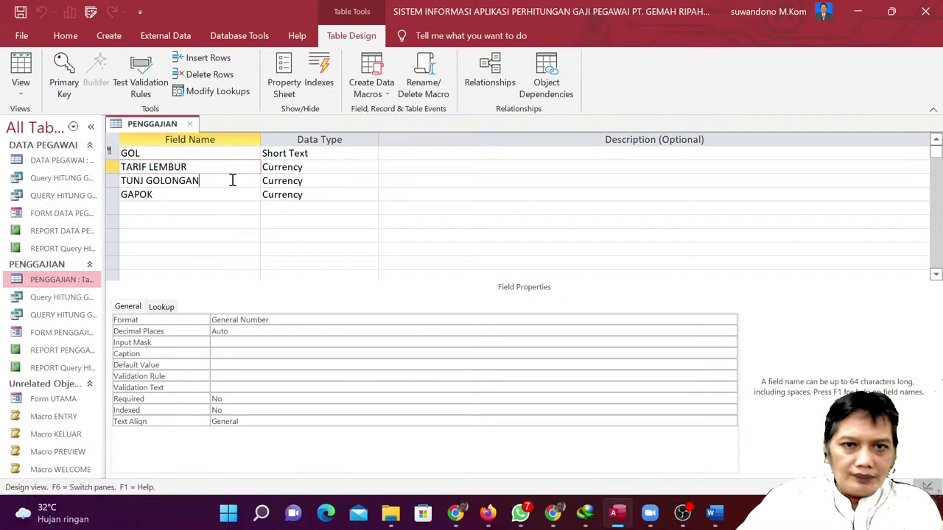
pyautogui.click(225, 193)
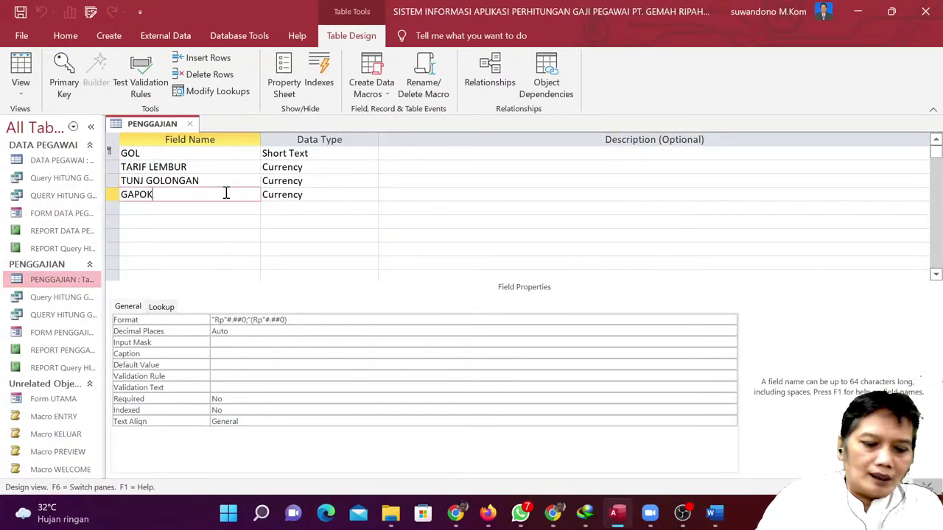
pyautogui.hotkey('ctrl', 'w')
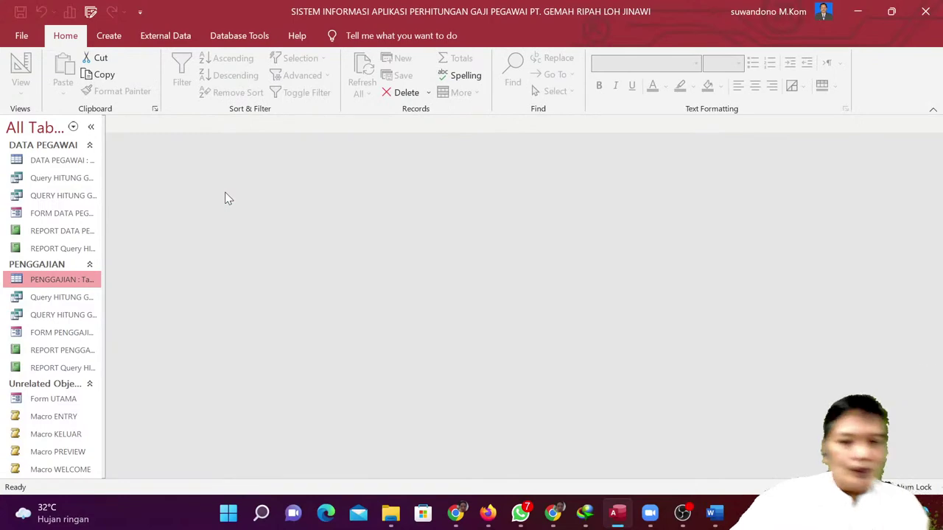
# Switch back to the assignment PDF in Chrome and read the one-to-many relationship and Query HITUNG GAJI PEGAWAI requirements.
pyautogui.click(457, 514)
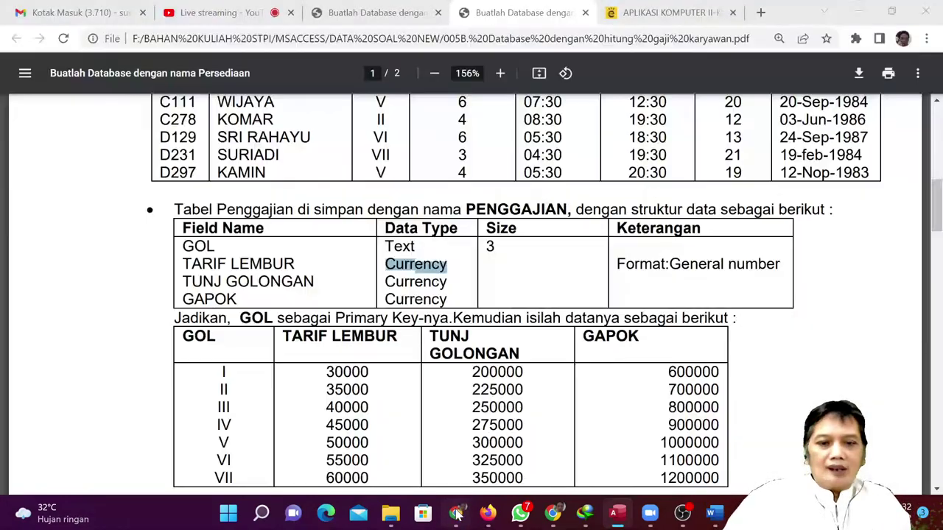
pyautogui.scroll(-5, 433, 253)
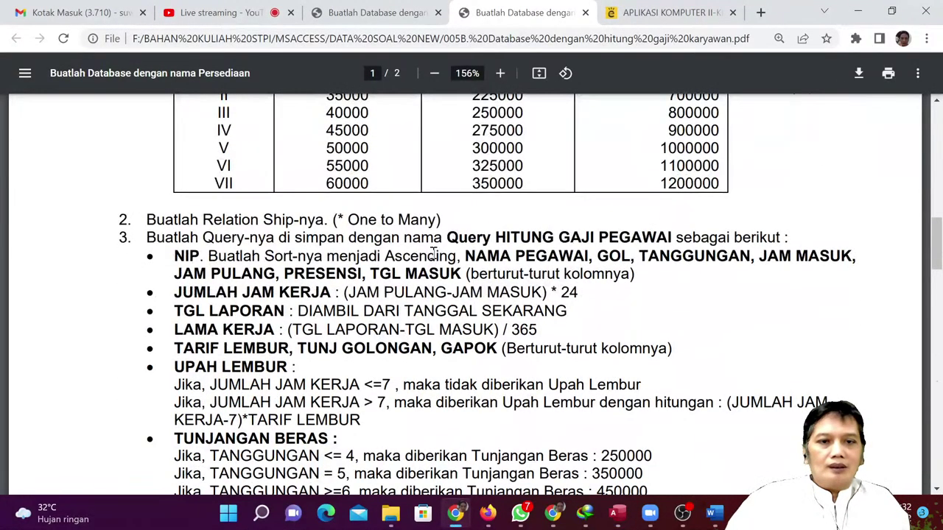
pyautogui.scroll(-1, 434, 253)
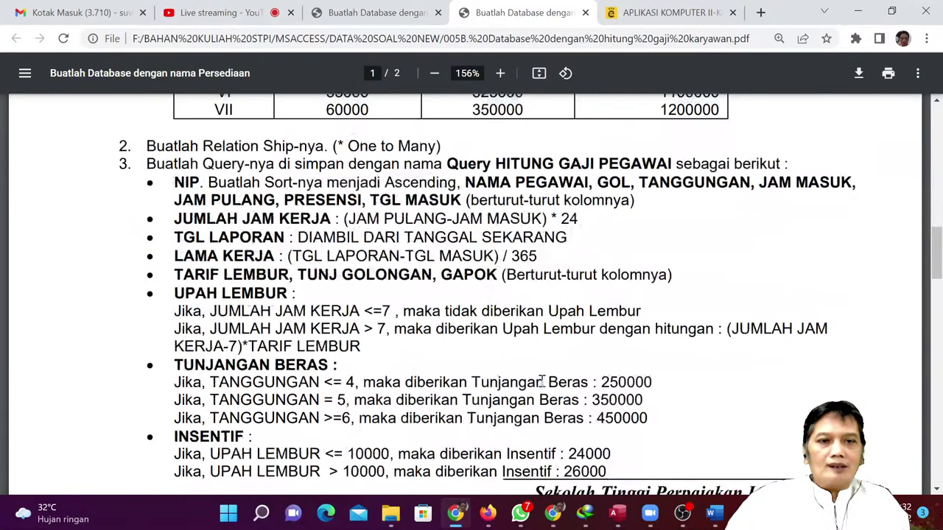
# Switch to Access and open the database's Relationships window.
pyautogui.click(617, 513)
pyautogui.click(166, 36)
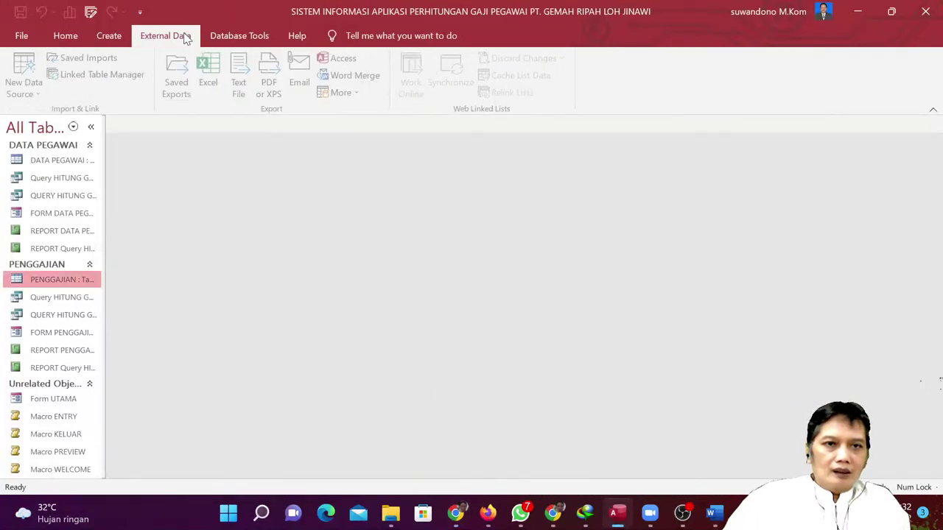
pyautogui.click(231, 36)
pyautogui.click(183, 70)
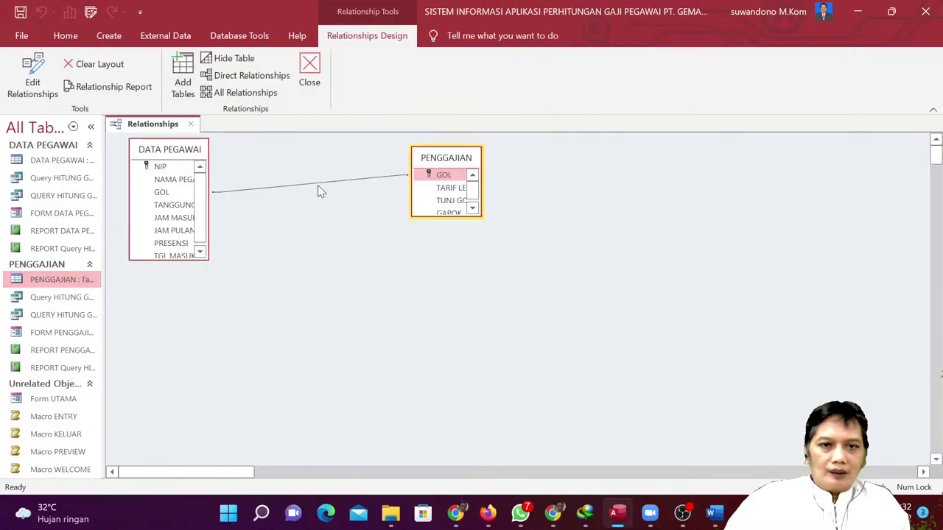
# Edit the GOL relationship between PENGGAJIAN and DATA PEGAWAI to enforce referential integrity and cascade updates to related fields.
pyautogui.doubleClick(318, 184)
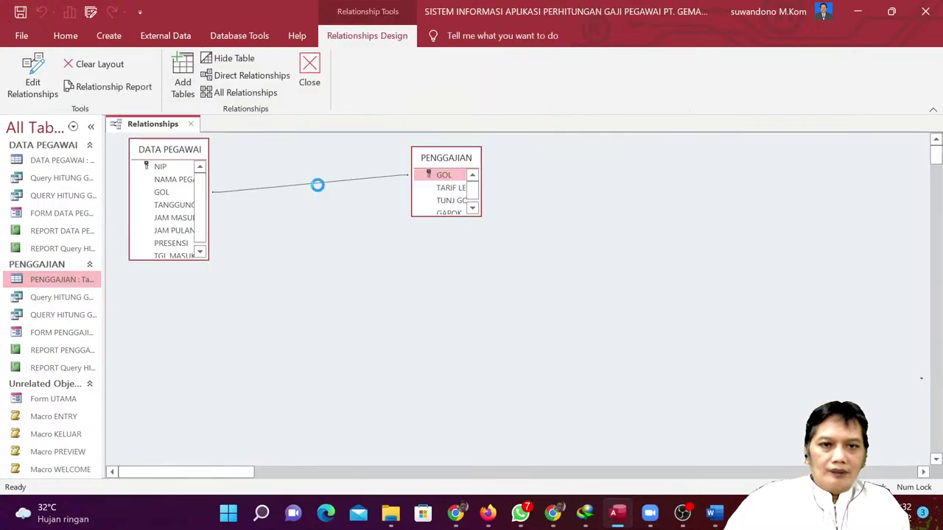
pyautogui.click(579, 158)
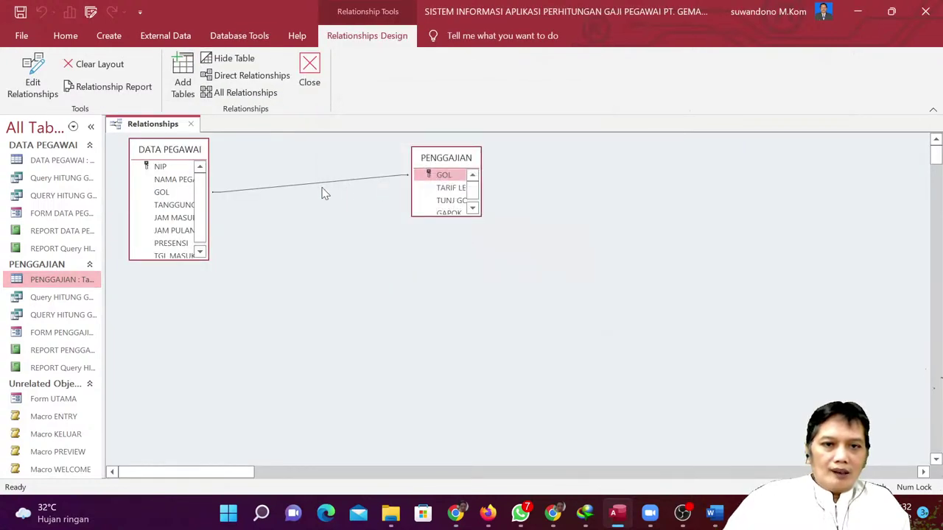
pyautogui.doubleClick(322, 183)
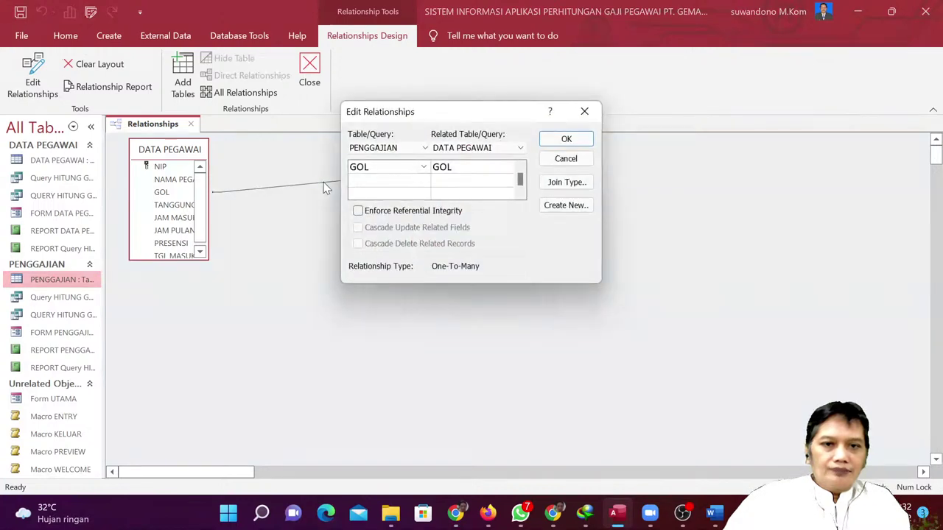
pyautogui.click(431, 212)
pyautogui.moveTo(486, 115); pyautogui.dragTo(600, 265)
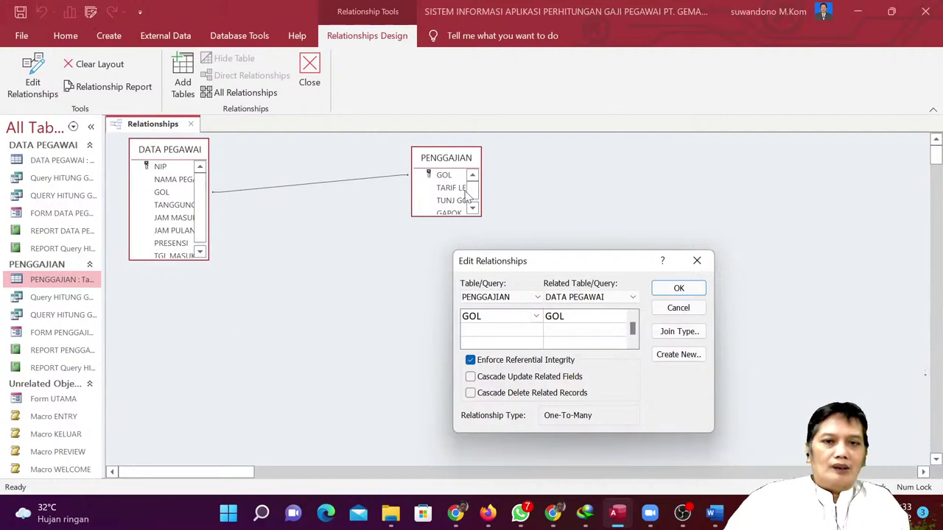
pyautogui.moveTo(610, 267); pyautogui.dragTo(377, 251)
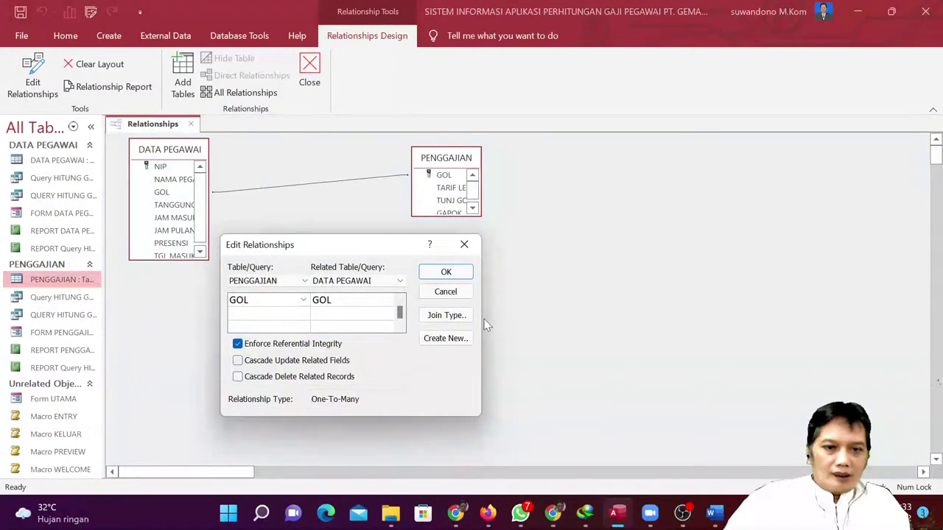
pyautogui.click(308, 361)
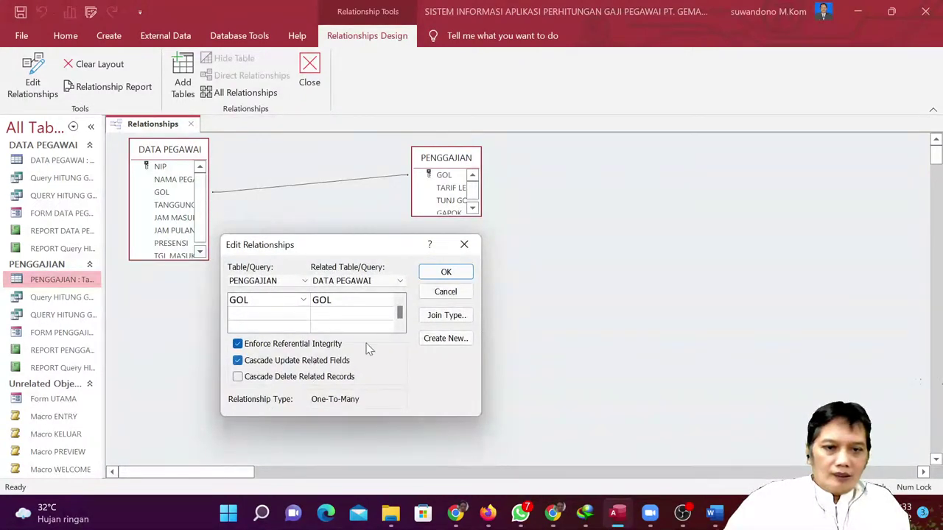
pyautogui.click(460, 273)
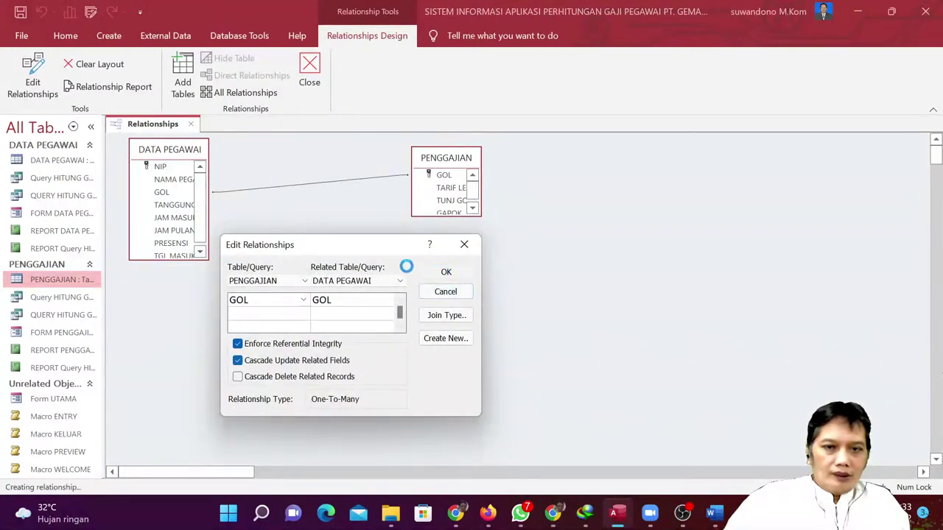
# Reopen the GOL relationship's settings, place the dialog below both tables and capture a screenshot of the diagram with the dialog.
pyautogui.doubleClick(351, 181)
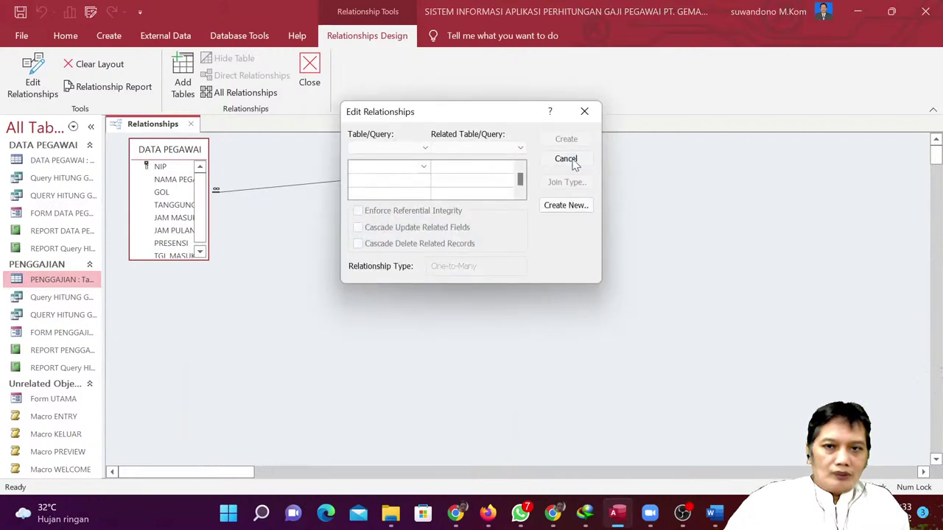
pyautogui.click(571, 160)
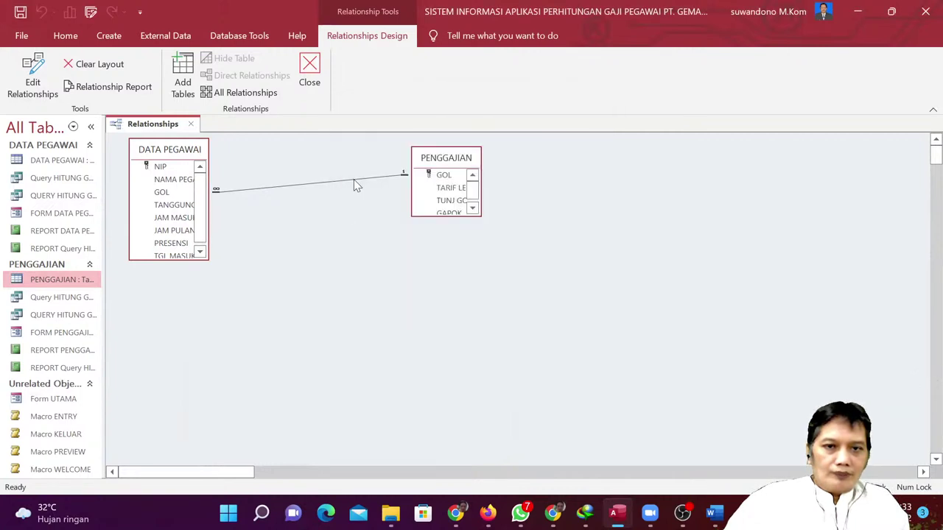
pyautogui.doubleClick(354, 185)
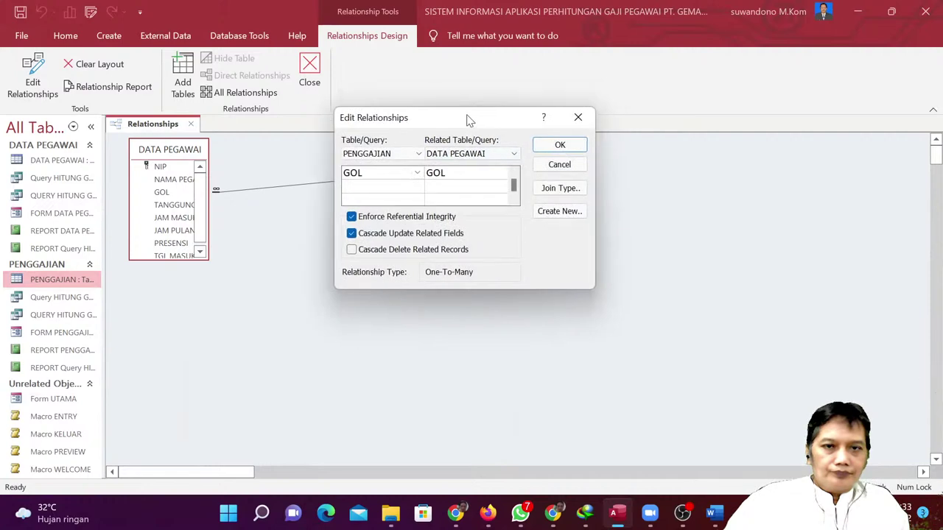
pyautogui.moveTo(469, 120); pyautogui.dragTo(374, 249)
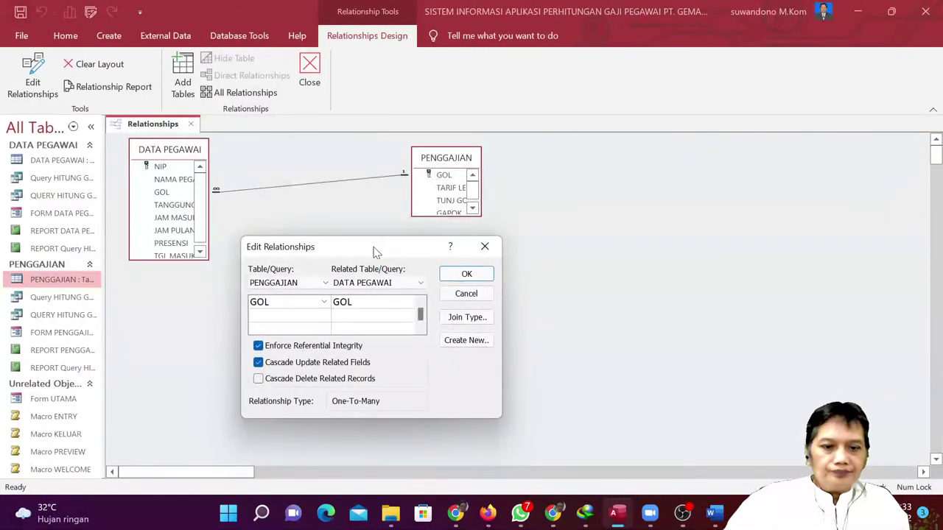
pyautogui.press('super+shift+s')
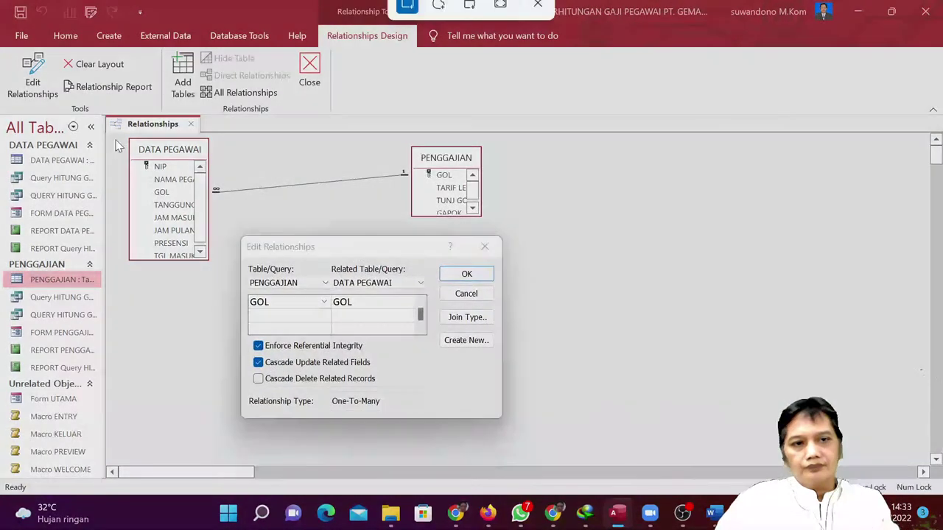
pyautogui.moveTo(112, 110); pyautogui.dragTo(537, 460)
# Switch to WhatsApp and send "BAHAN MATERI DATABASE PENGHITUNGAN GAJI PEGAWAI" to the Aplikasi Komputer 2 ( B ) group.
pyautogui.click(521, 514)
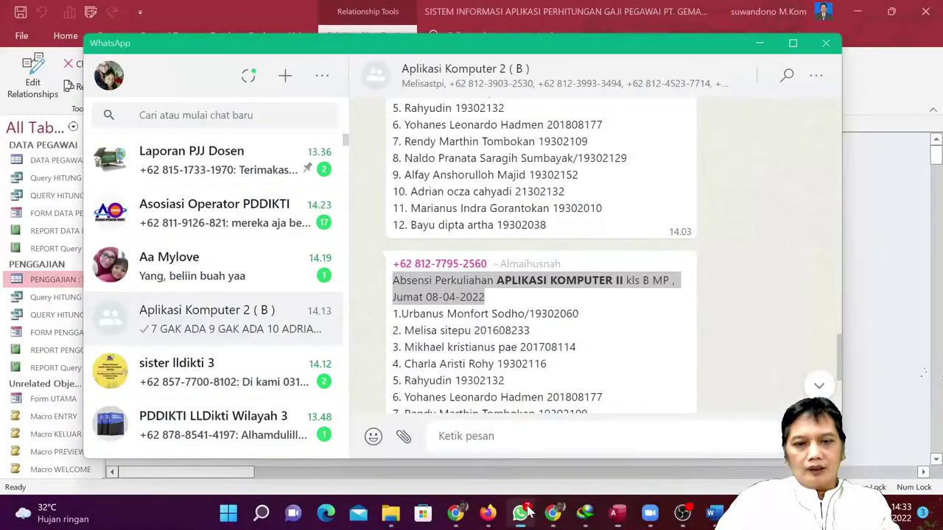
pyautogui.click(550, 440)
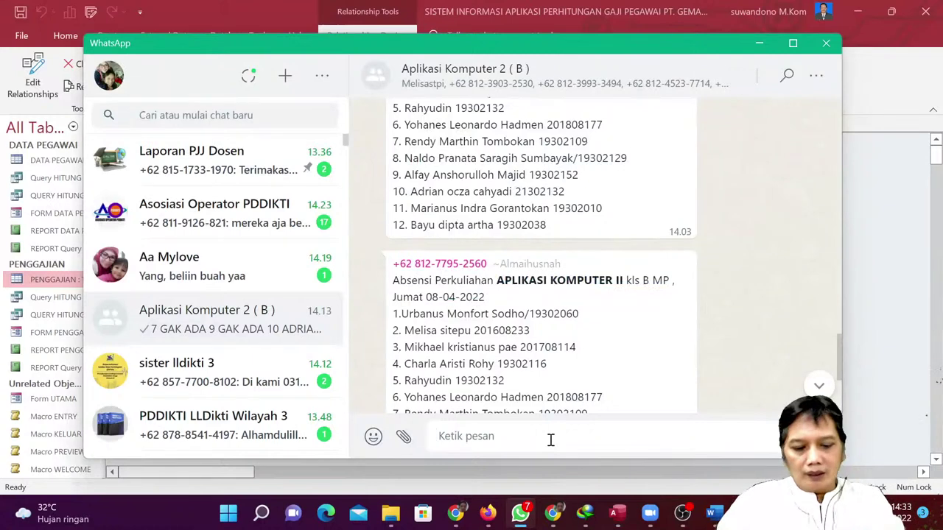
pyautogui.write('BAHA')
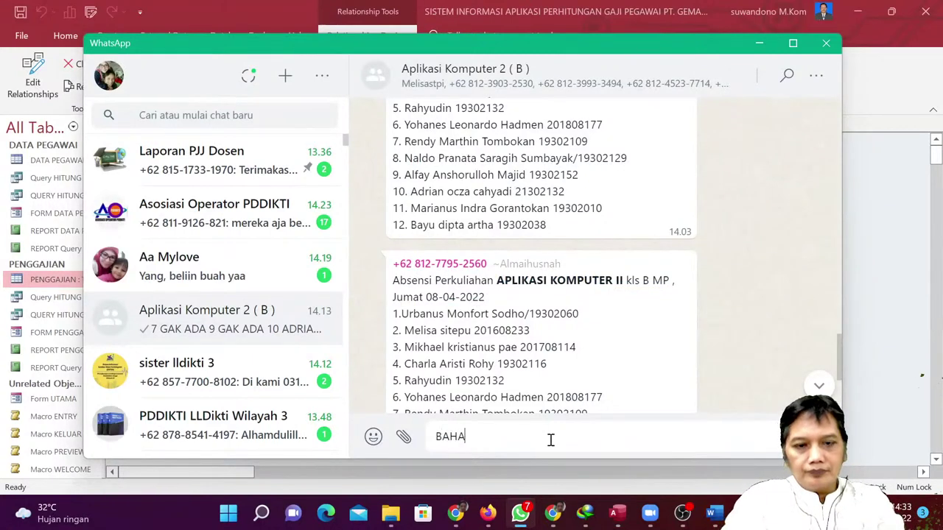
pyautogui.write('N MATERI POE')
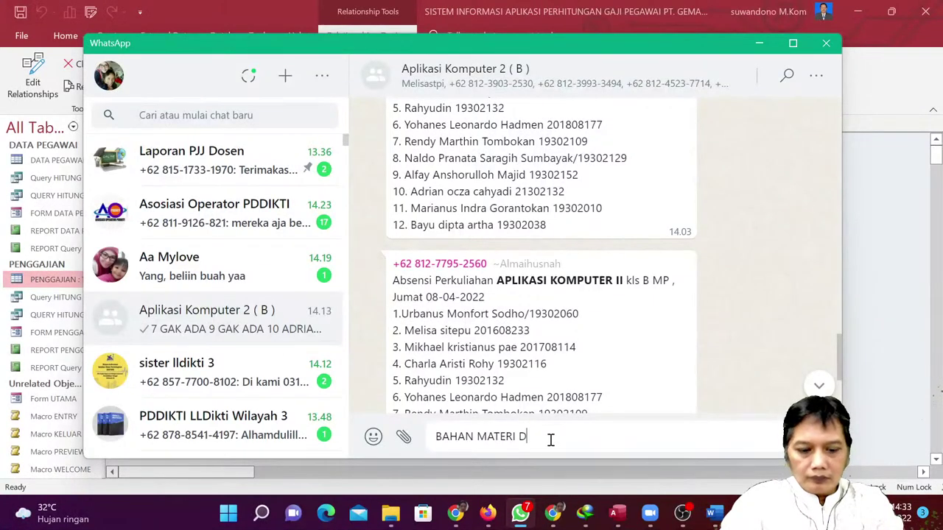
pyautogui.write('ATABASE PE')
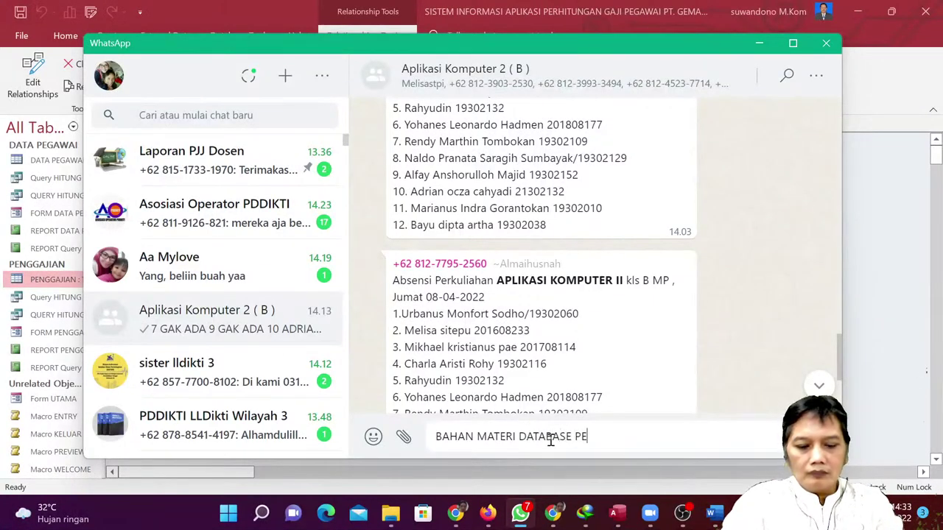
pyautogui.write('NGHITUNGAN GAJI P')
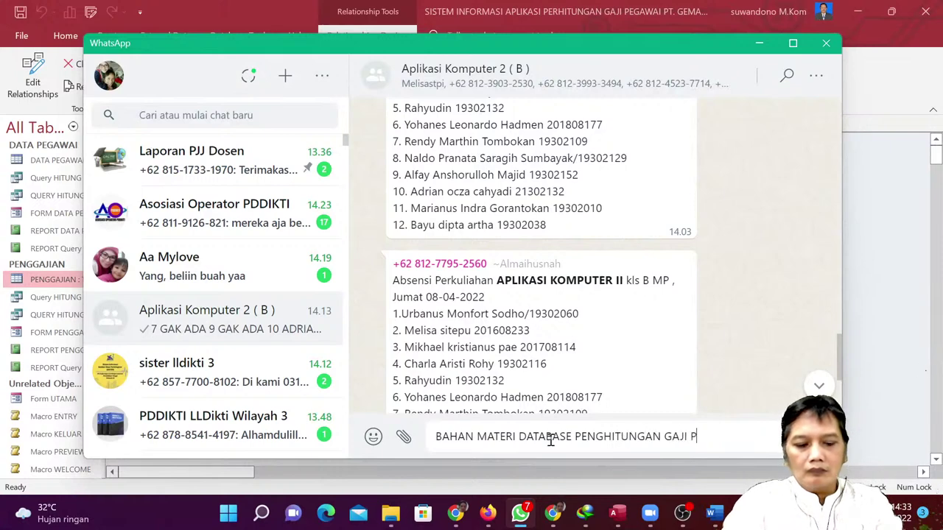
pyautogui.write('EGAWA')
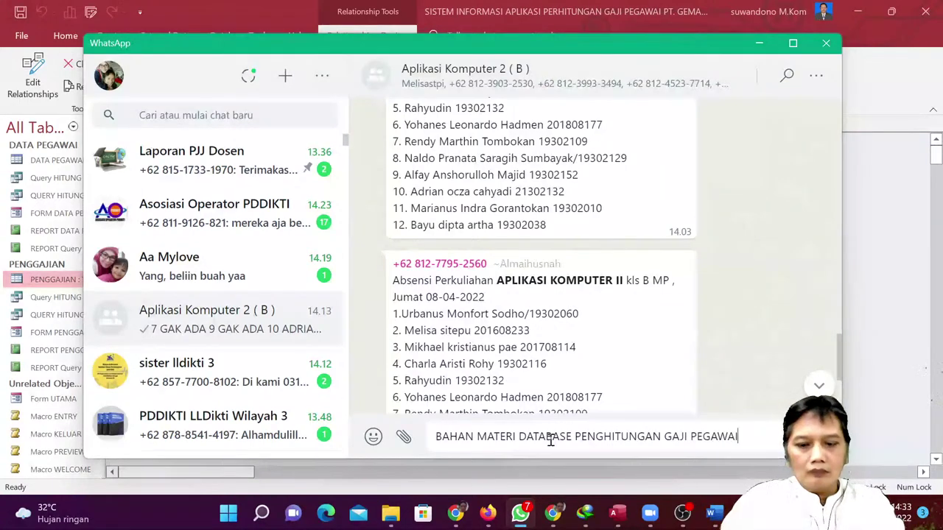
pyautogui.write('I')
pyautogui.press('Return')
# Send "RELATION SHIPNYA" to the same group, followed by the captured relationship screenshot.
pyautogui.write('RELATION')
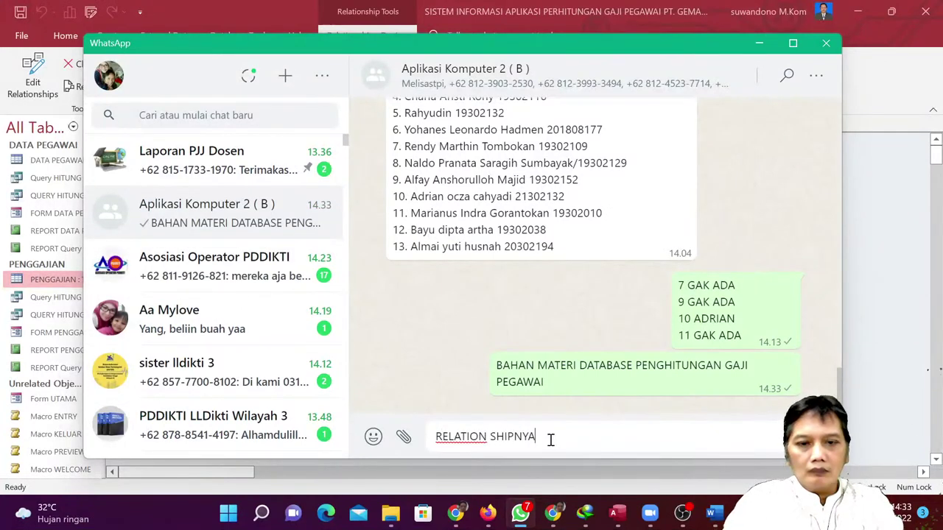
pyautogui.press('Return')
pyautogui.hotkey('ctrl', 'v')
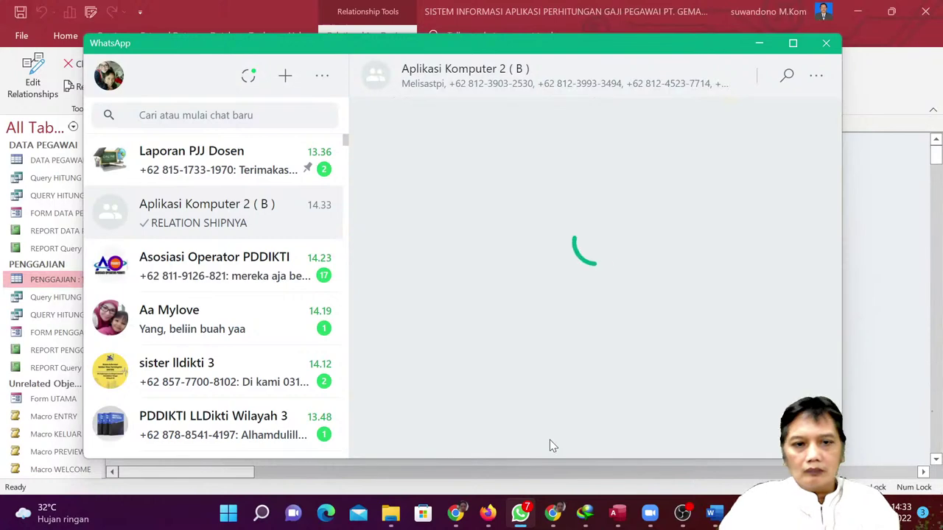
pyautogui.press('Return')
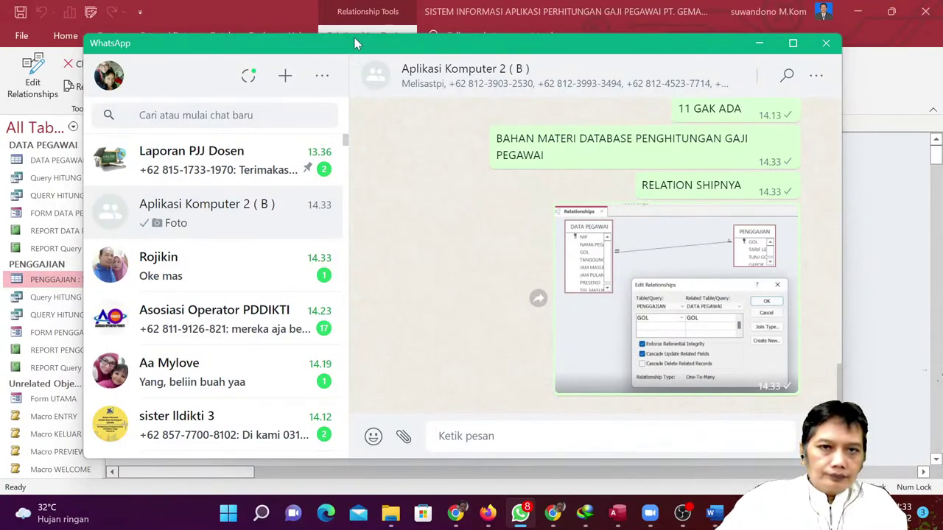
# Switch back to Access, accept the GOL relationship's settings and close the relationships diagram.
pyautogui.click(493, 21)
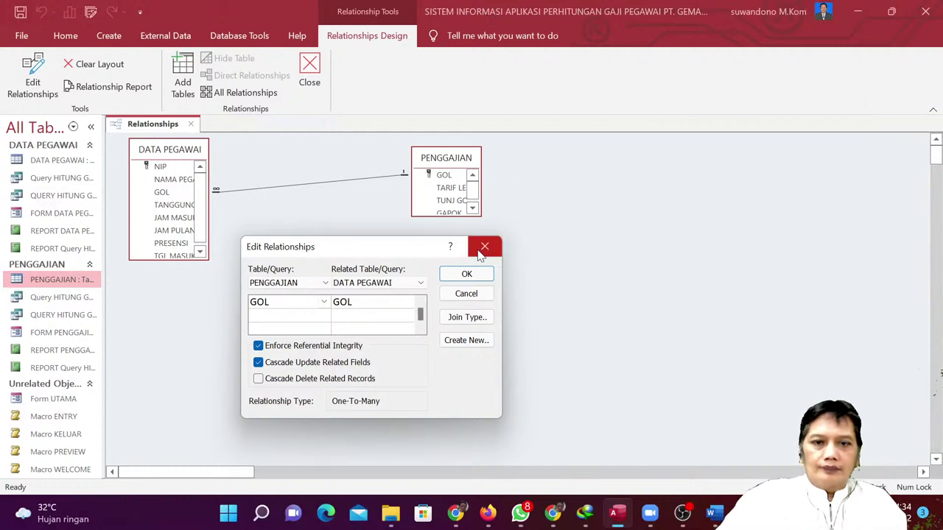
pyautogui.click(466, 279)
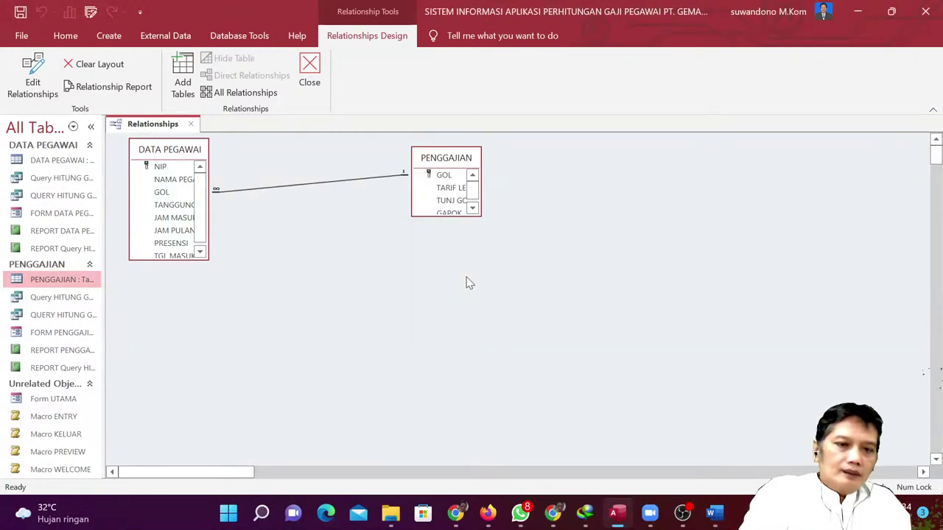
pyautogui.hotkey('ctrl', 'w')
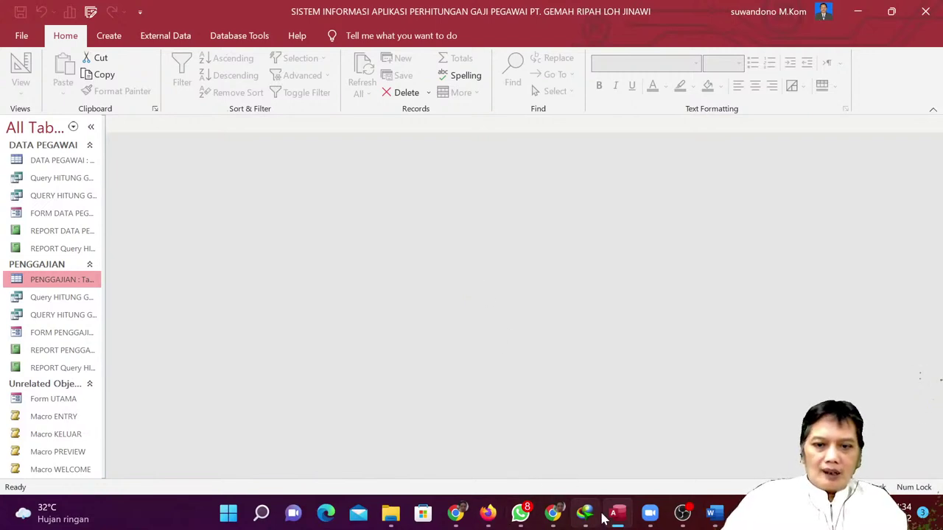
# Switch to WhatsApp, reply "OK. LG KULIAH" to the contact asking for fruit, and return to the assignment PDF in Chrome.
pyautogui.click(463, 520)
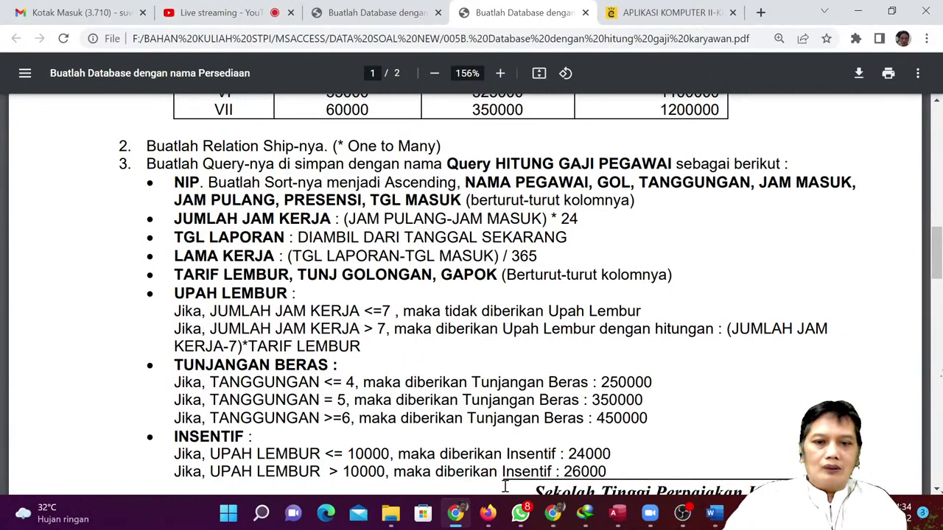
pyautogui.click(520, 515)
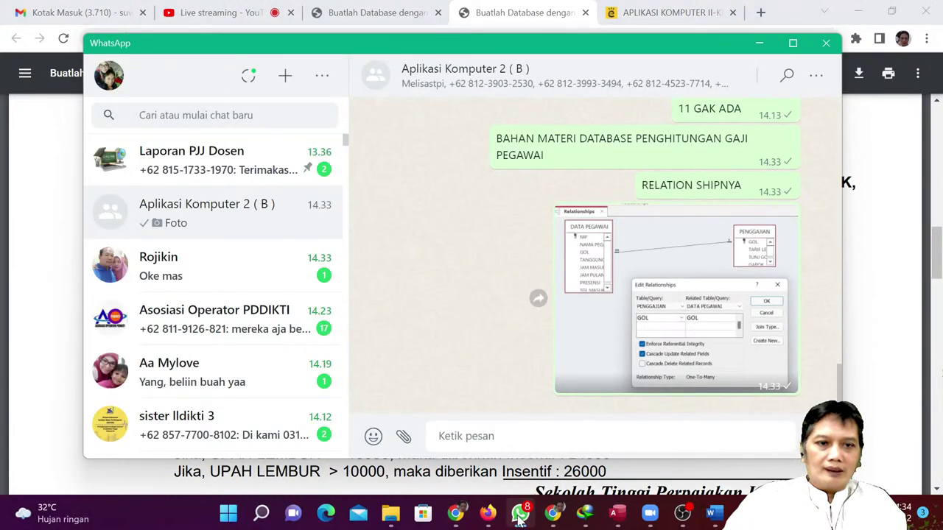
pyautogui.click(266, 392)
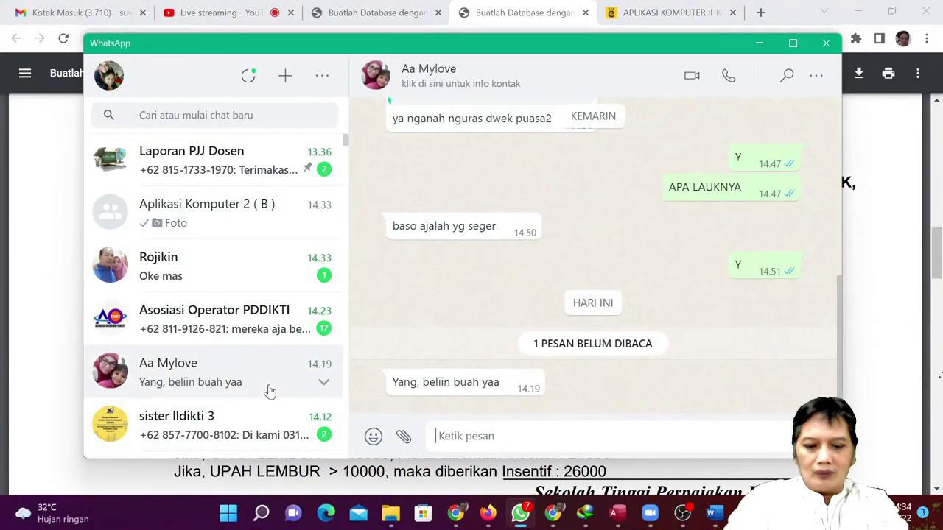
pyautogui.write('OK. LG KU')
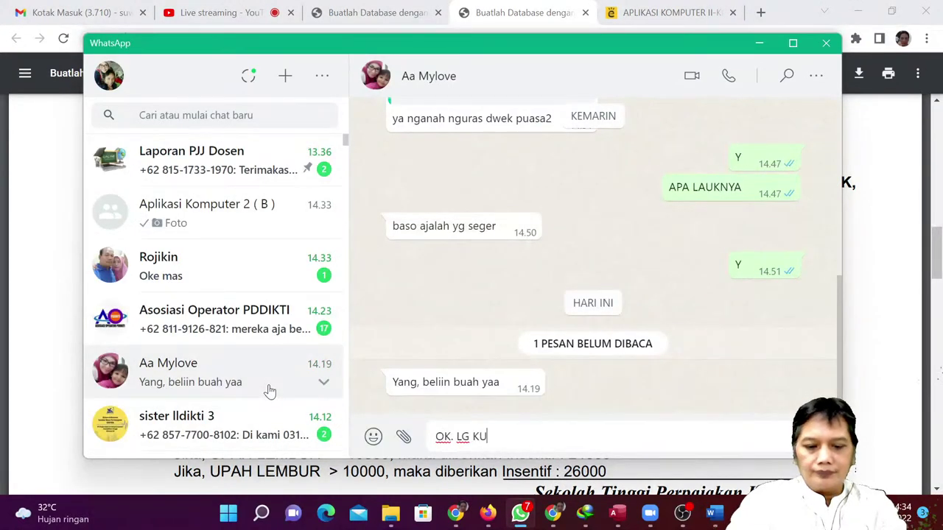
pyautogui.write('LIAH')
pyautogui.press('Return')
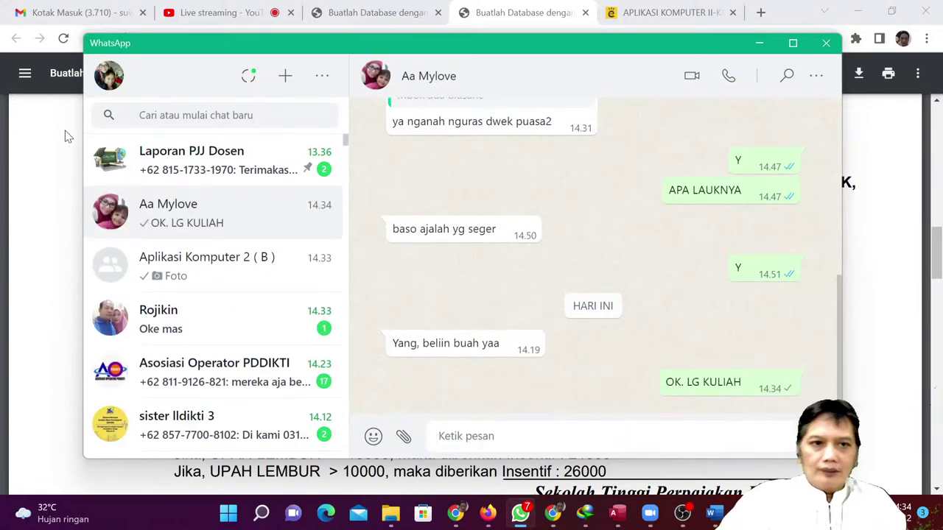
pyautogui.hotkey('alt', 'Tab')
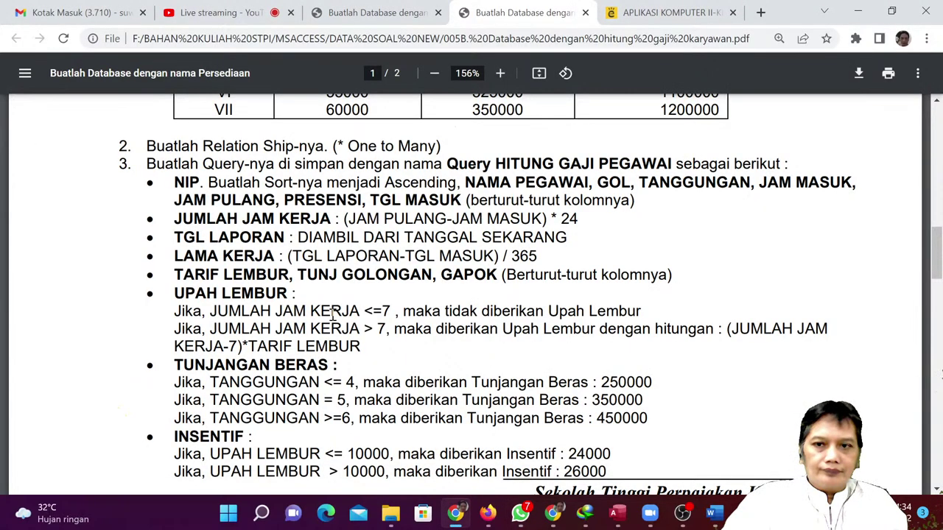
# In Access, create a new query in design view with the DATA PEGAWAI and PENGGAJIAN tables, spacing them farther apart.
pyautogui.moveTo(533, 513)
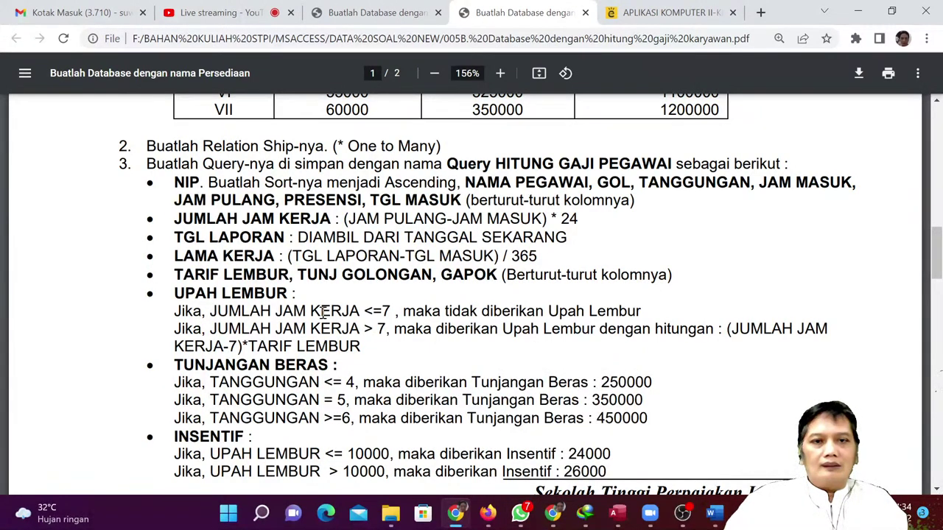
pyautogui.click(617, 514)
pyautogui.click(114, 35)
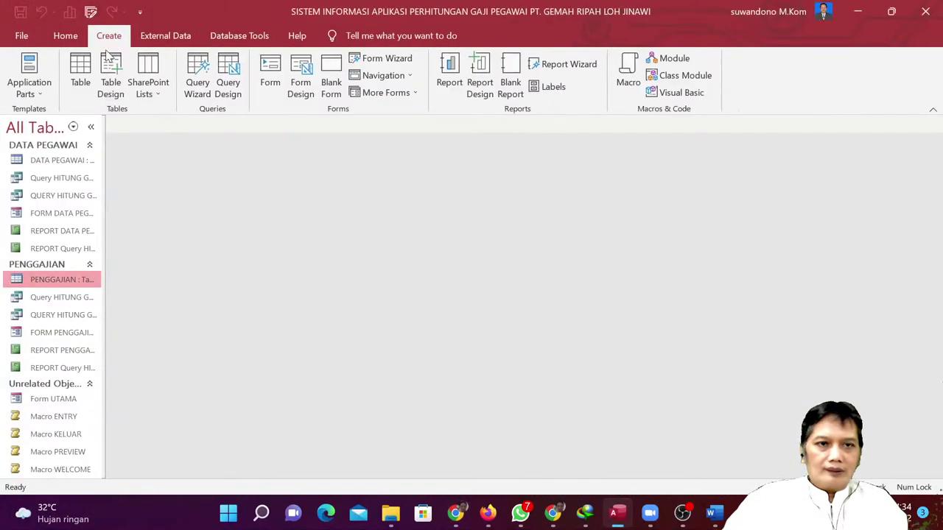
pyautogui.click(236, 70)
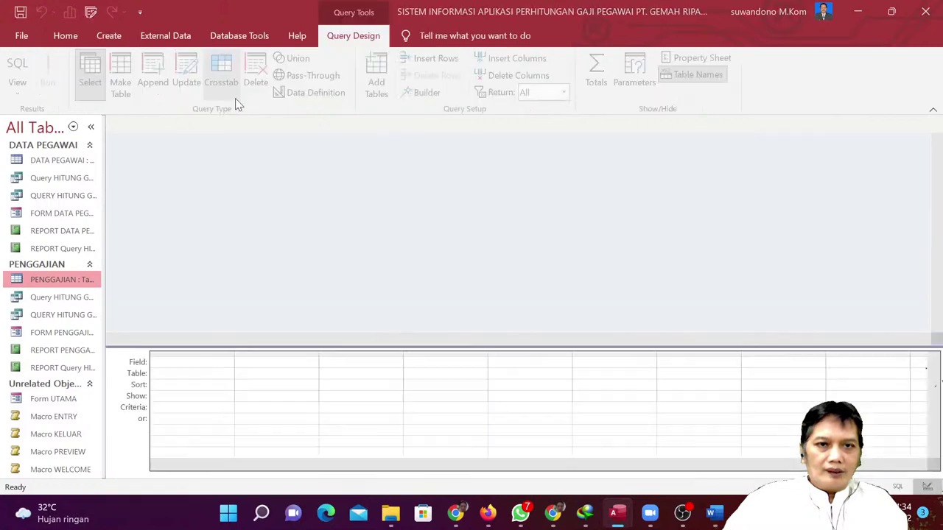
pyautogui.doubleClick(390, 182)
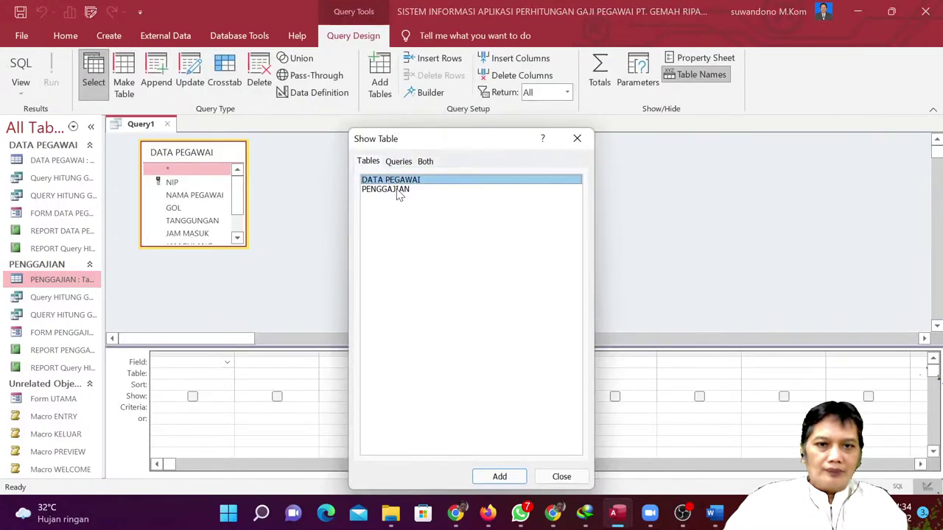
pyautogui.doubleClick(402, 190)
pyautogui.click(561, 477)
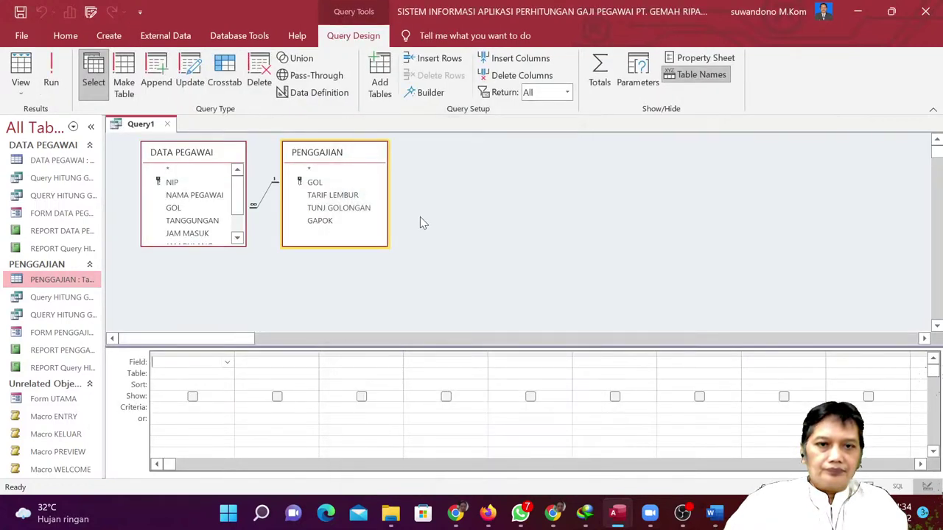
pyautogui.moveTo(360, 156); pyautogui.dragTo(431, 161)
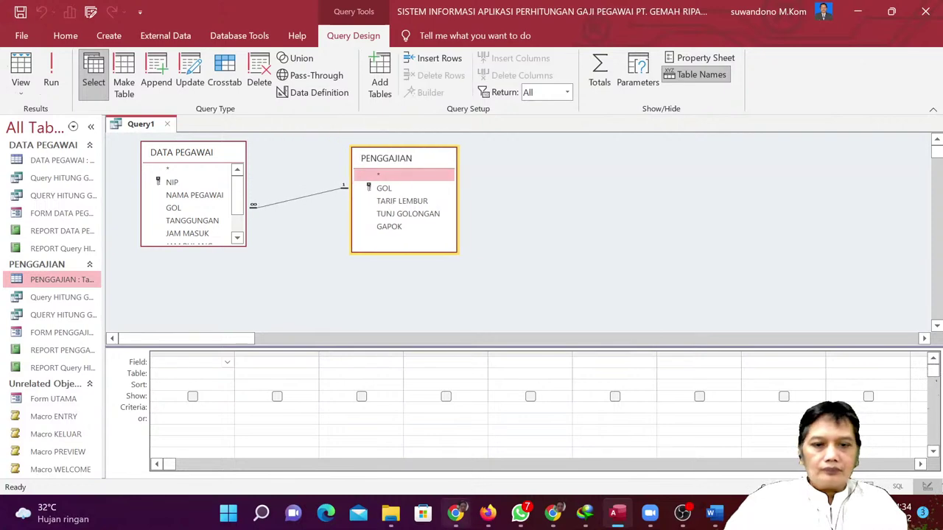
# Check the query requirements in the Chrome assignment, and add NIP from DATA PEGAWAI to the Access query with an Ascending sort.
pyautogui.click(459, 515)
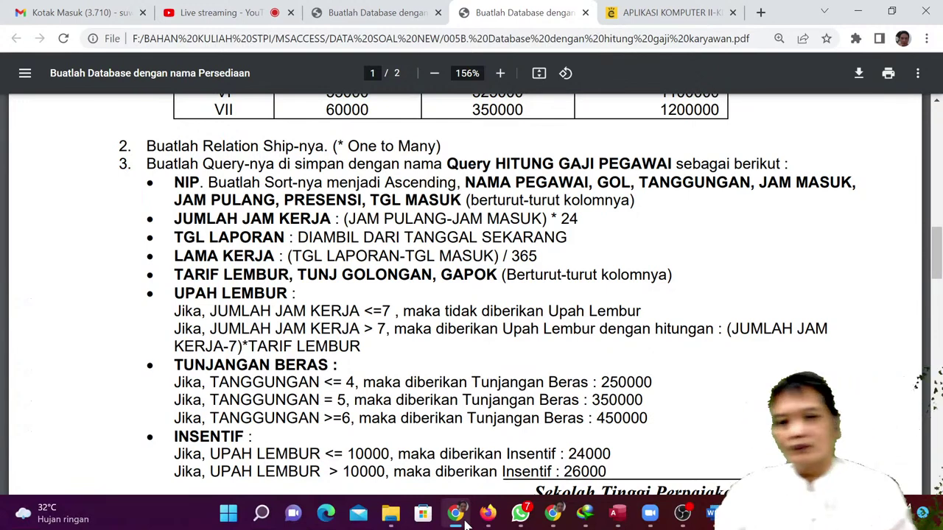
pyautogui.click(625, 520)
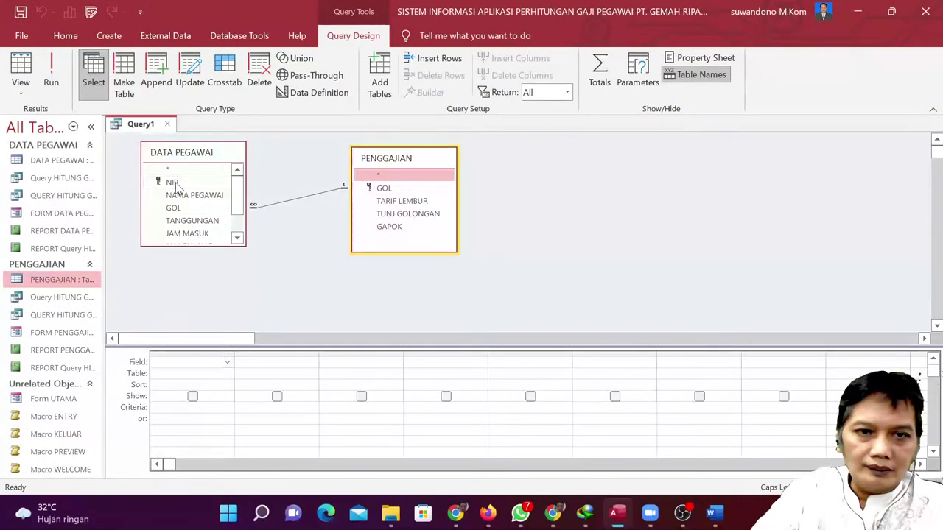
pyautogui.moveTo(175, 185); pyautogui.dragTo(191, 366)
pyautogui.click(212, 385)
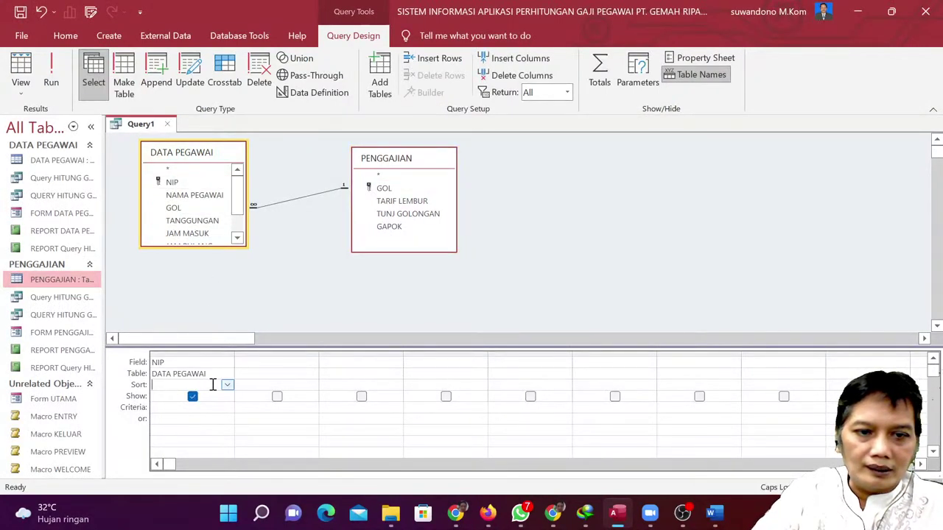
pyautogui.click(227, 385)
pyautogui.click(173, 396)
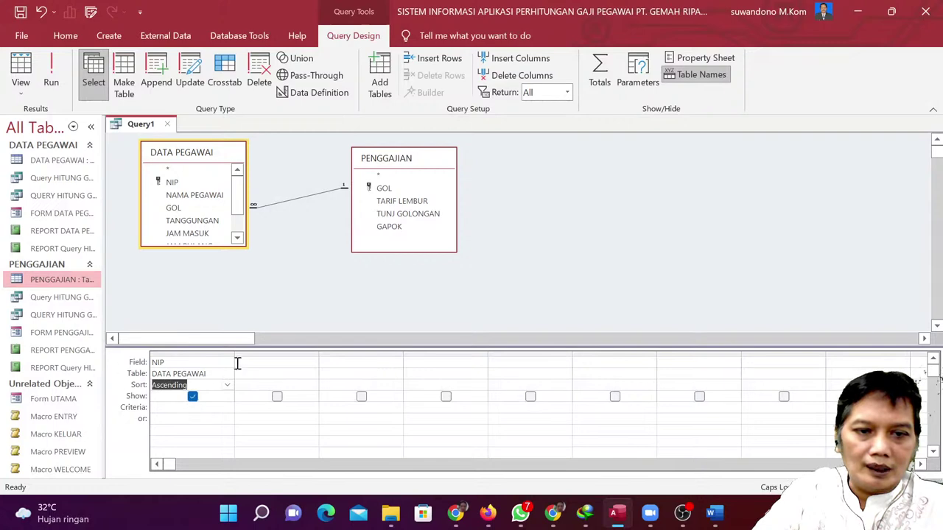
# Enlarge the DATA PEGAWAI field list and add NAMA PEGAWAI, GOL, TANGGUNGAN, JAM MASUK, JAM PULANG, PRESENSI and TGL MASUK to the query.
pyautogui.click(456, 520)
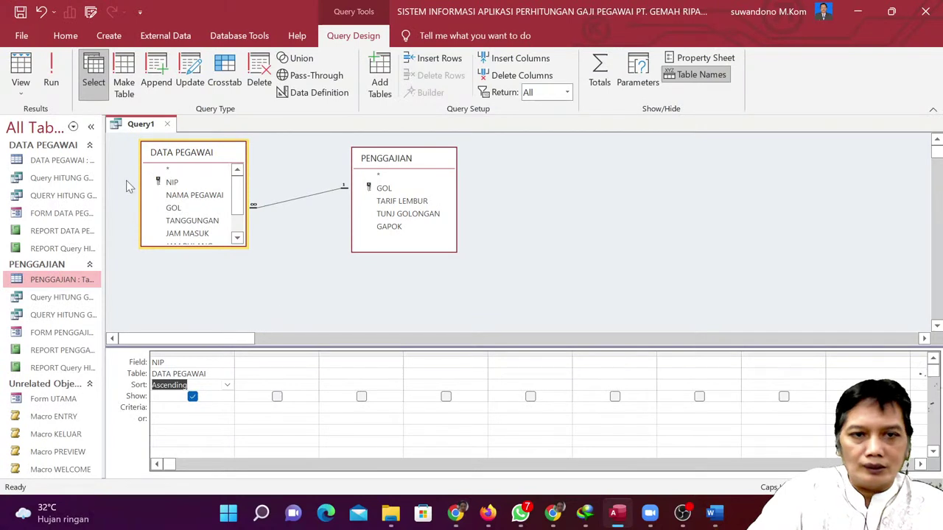
pyautogui.click(237, 239)
pyautogui.moveTo(241, 245); pyautogui.dragTo(241, 320)
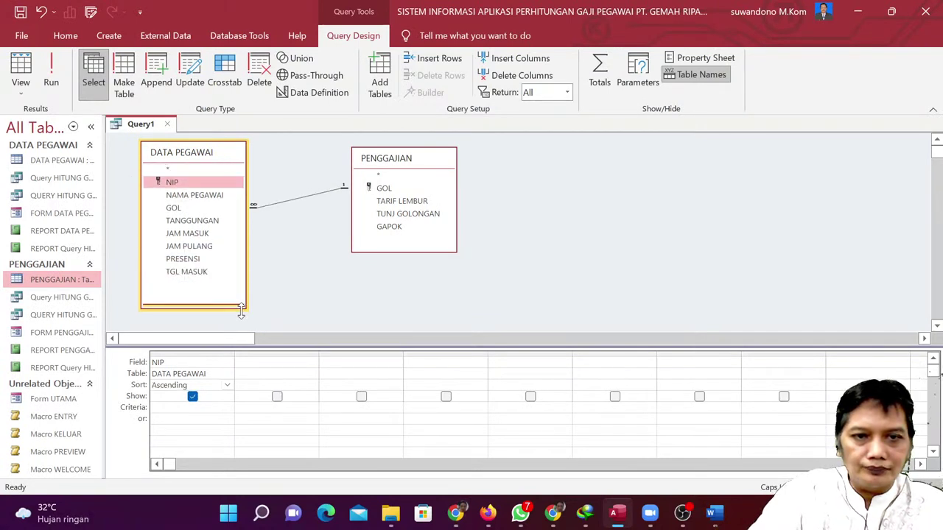
pyautogui.click(217, 197)
pyautogui.doubleClick(217, 197)
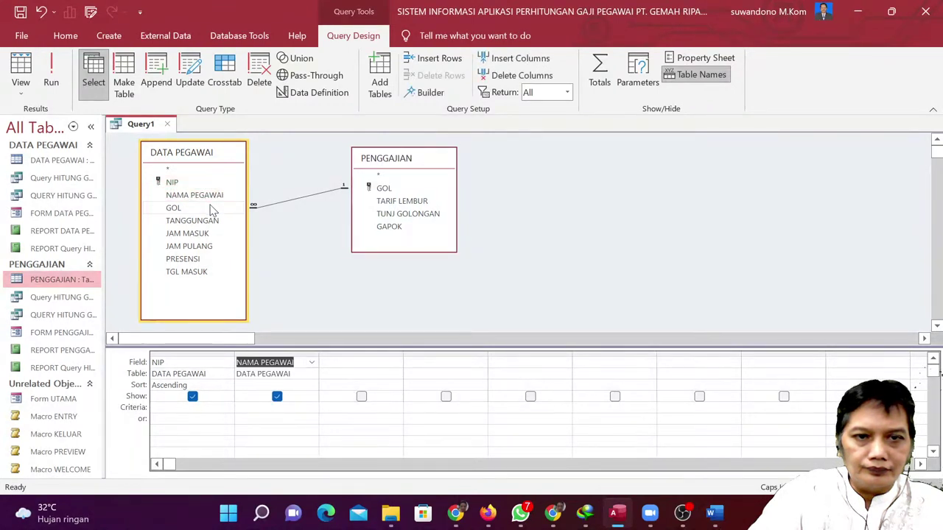
pyautogui.doubleClick(211, 208)
pyautogui.doubleClick(211, 221)
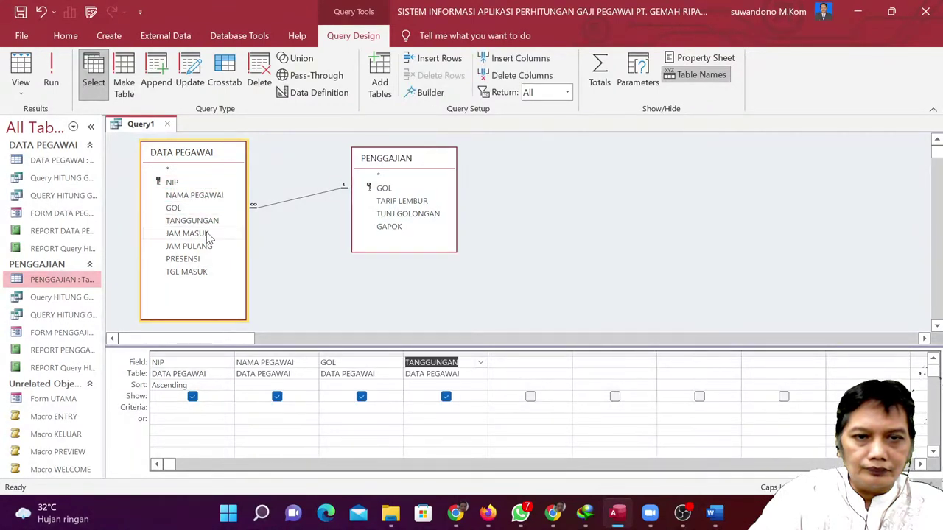
pyautogui.doubleClick(208, 234)
pyautogui.doubleClick(206, 246)
pyautogui.click(203, 260)
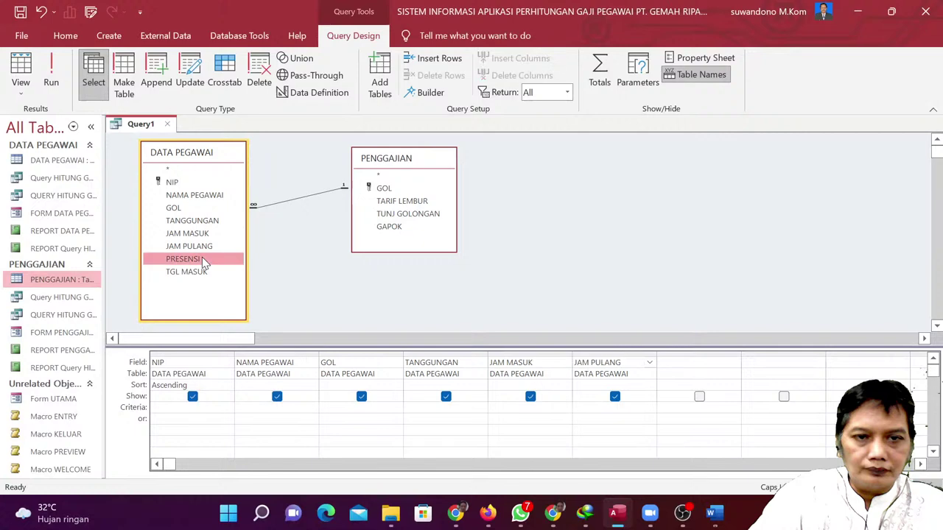
pyautogui.doubleClick(202, 260)
pyautogui.doubleClick(202, 271)
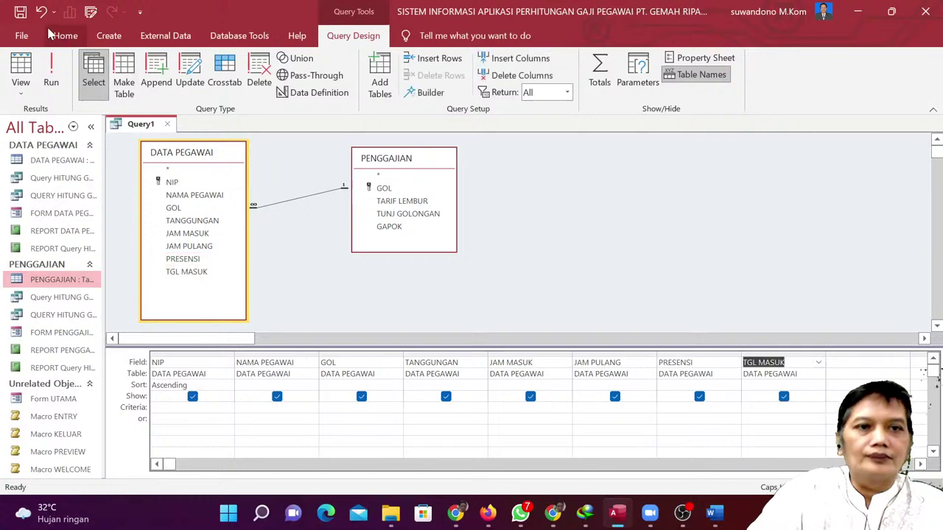
# Save the query as "QUERY HITUNG GAJI PEGAWAI MPKLSB", declining to replace the existing QUERY HITUNG GAJI PEGAWAI.
pyautogui.click(21, 12)
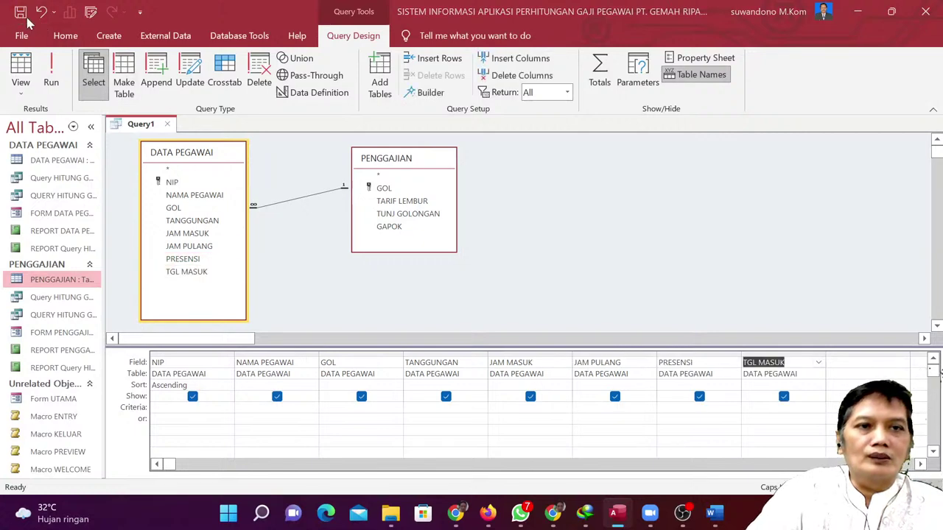
pyautogui.click(458, 515)
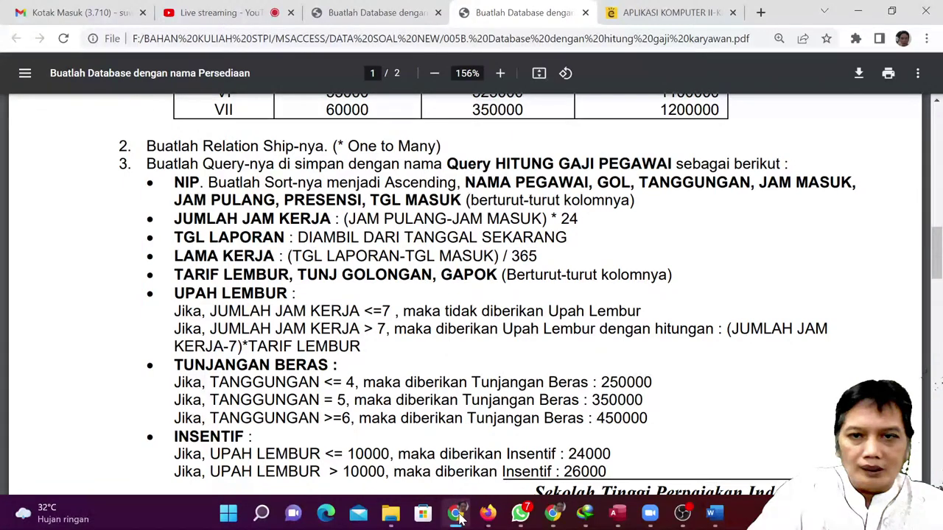
pyautogui.click(458, 515)
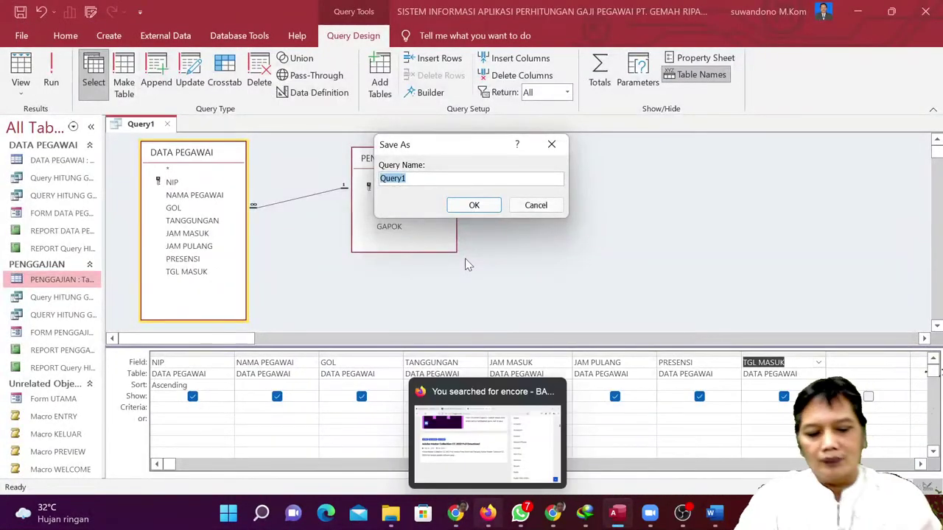
pyautogui.write('QUERY H')
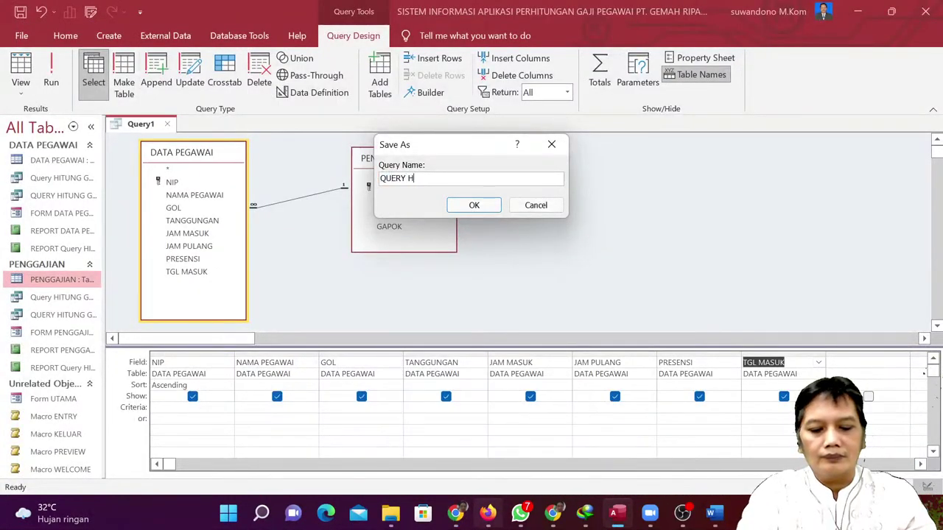
pyautogui.write('ITUNG GAJI PEGAWAI')
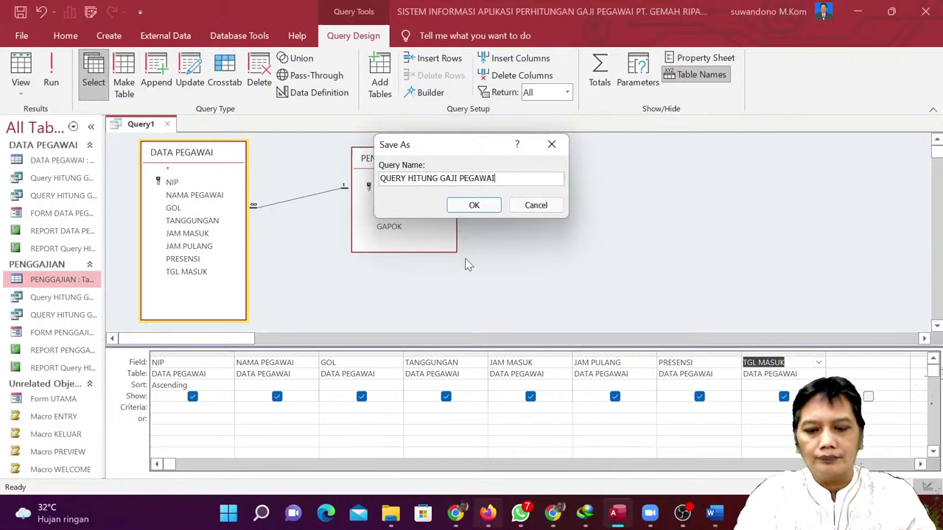
pyautogui.press('Return')
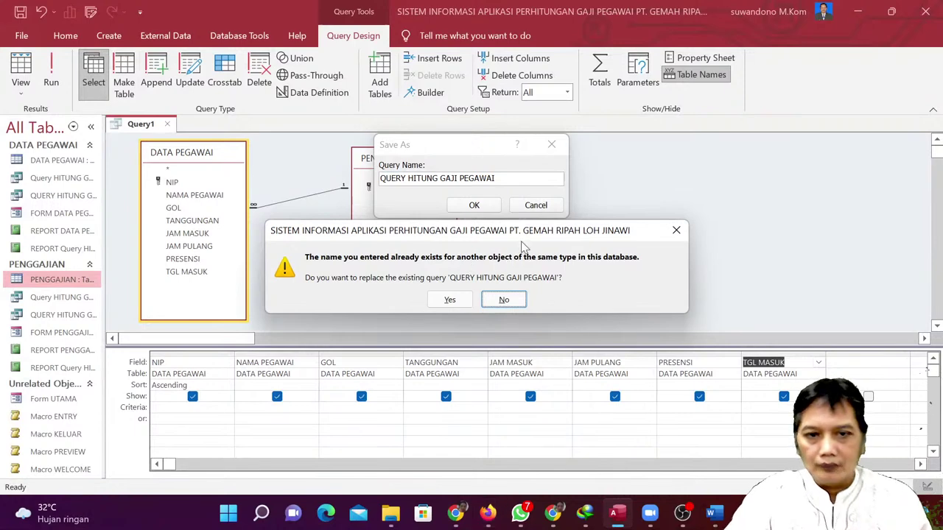
pyautogui.click(676, 229)
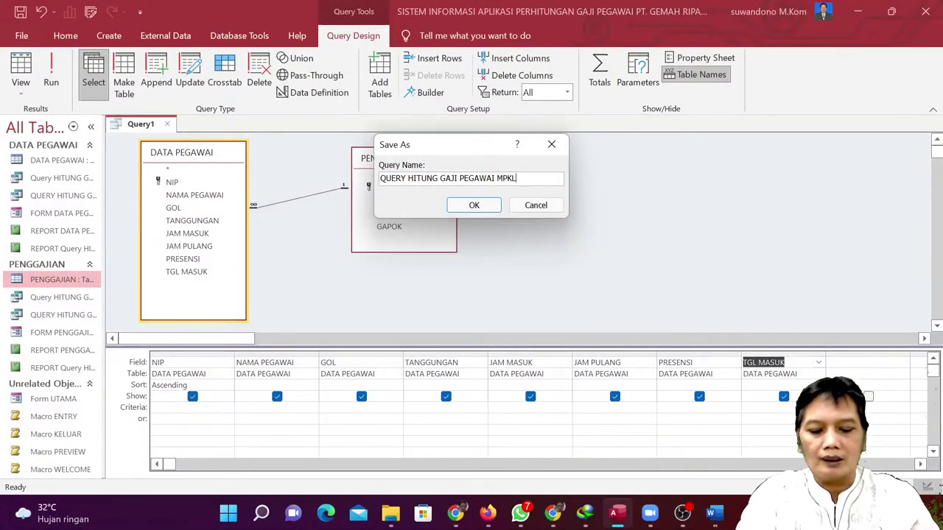
pyautogui.press('Return')
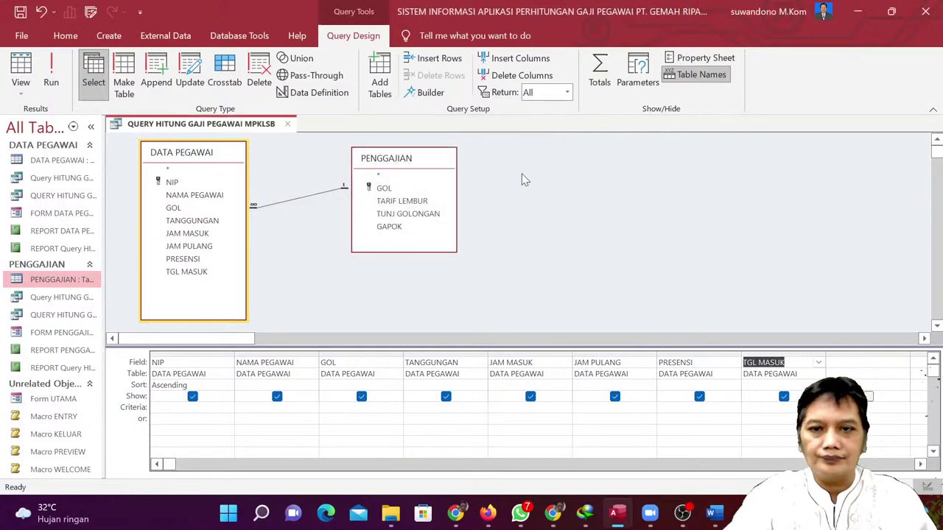
# Check the requirement for the query column after TGL MASUK in the Chrome assignment, and look in on the Zoom meeting participants.
pyautogui.click(858, 365)
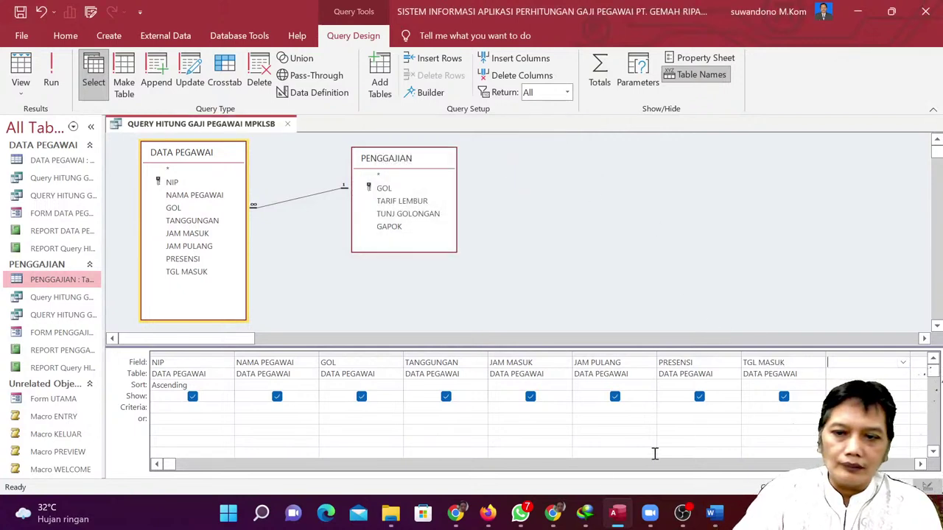
pyautogui.click(458, 515)
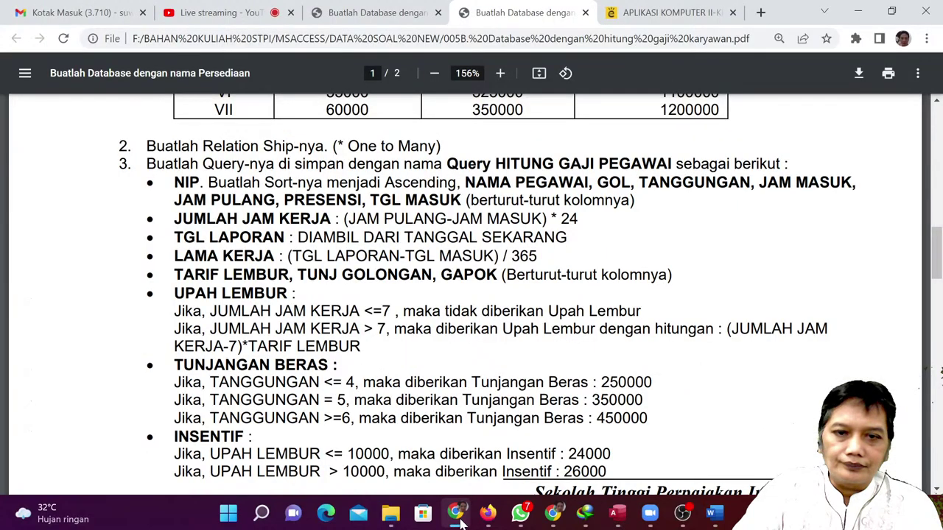
pyautogui.moveTo(521, 518)
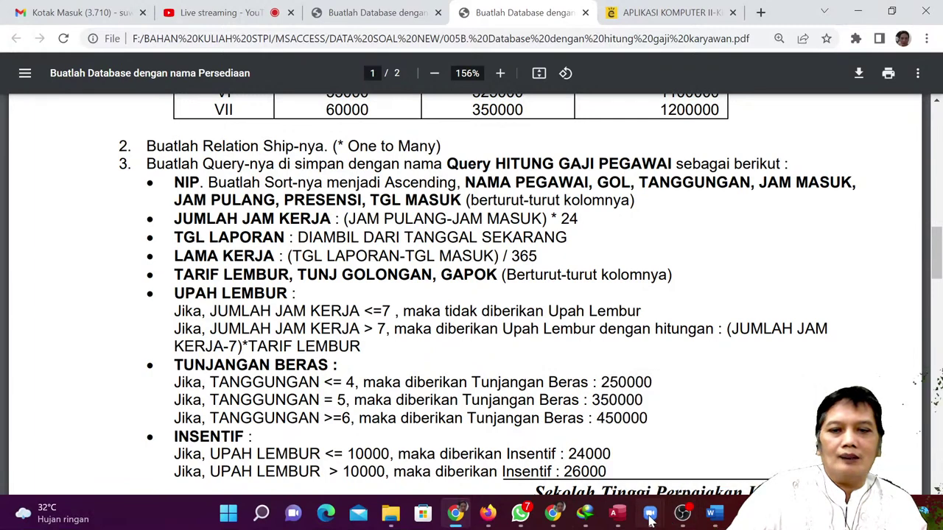
pyautogui.moveTo(651, 516)
pyautogui.click(691, 448)
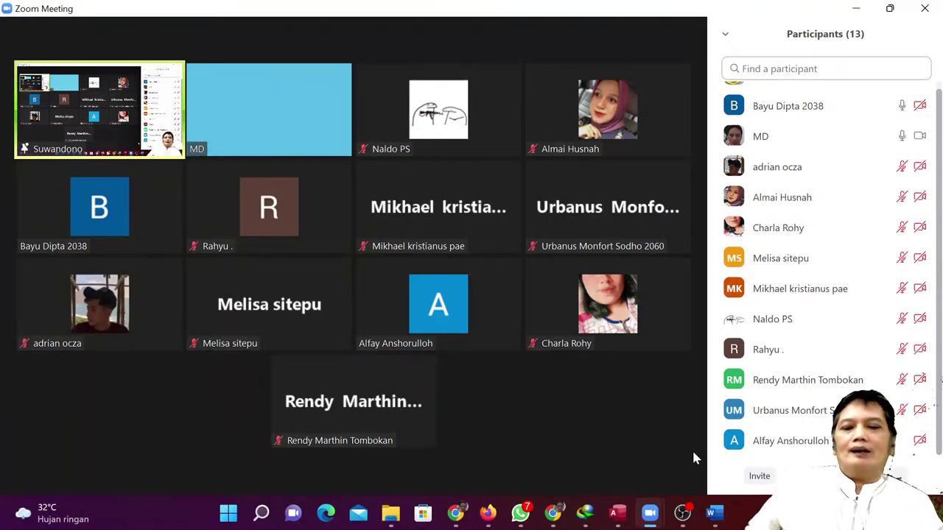
pyautogui.moveTo(681, 516)
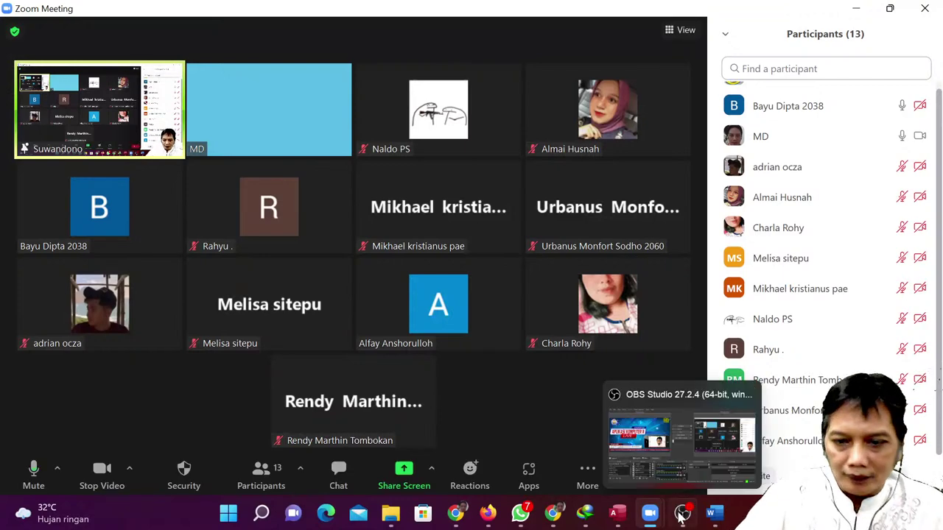
# In Access, start an expression in the empty column after TGL MASUK with the name "JUMLAH JAM KERJA:", consulting the Chrome assignment.
pyautogui.click(617, 513)
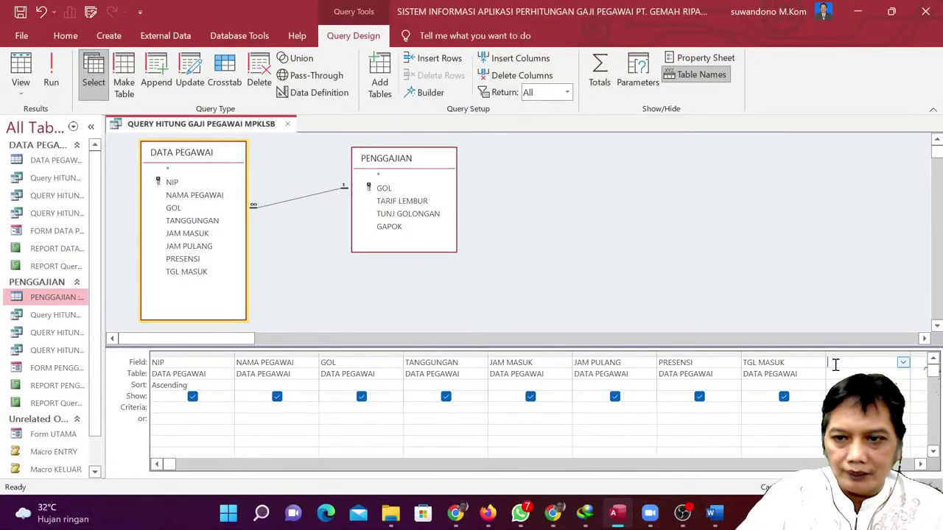
pyautogui.click(431, 93)
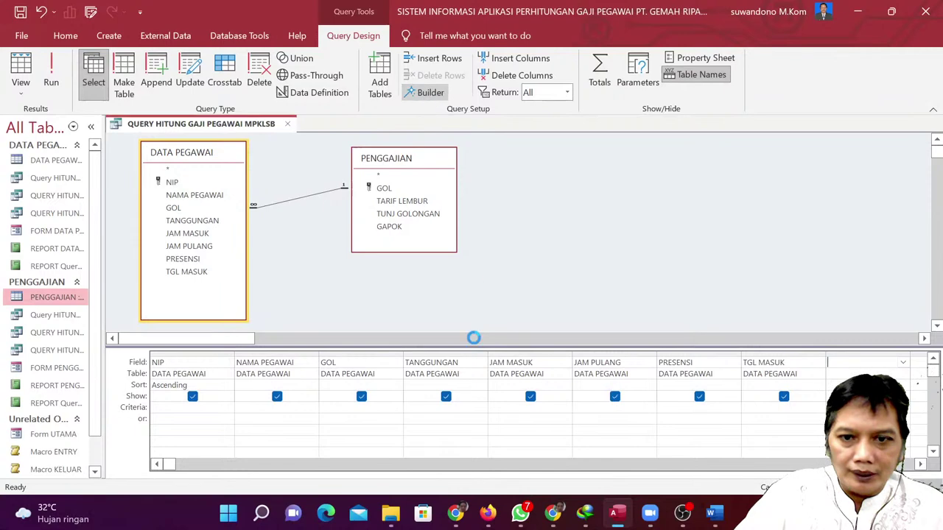
pyautogui.click(457, 514)
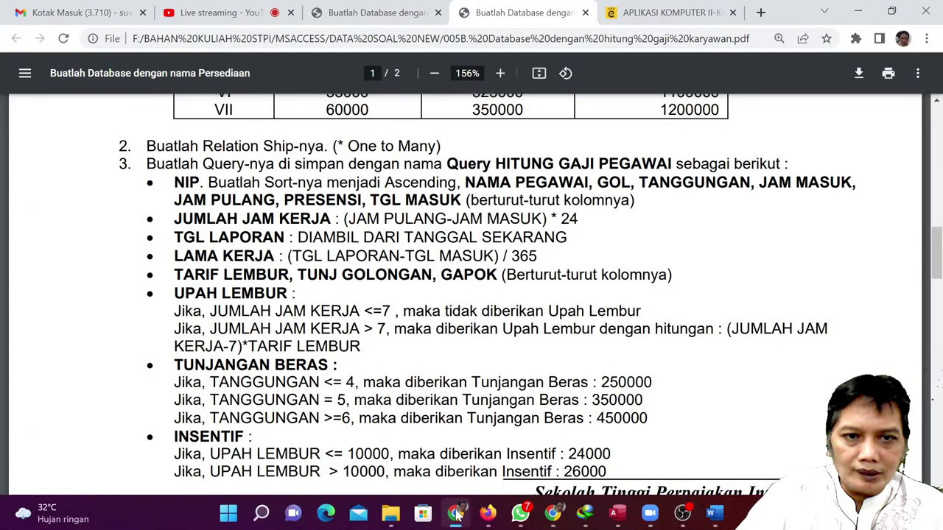
pyautogui.click(457, 514)
pyautogui.write('J')
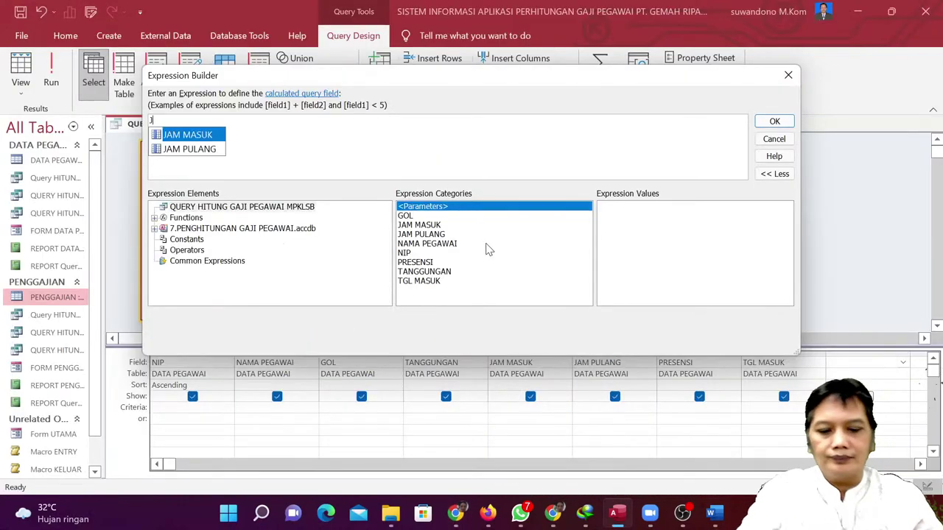
pyautogui.write('UMLAH JA')
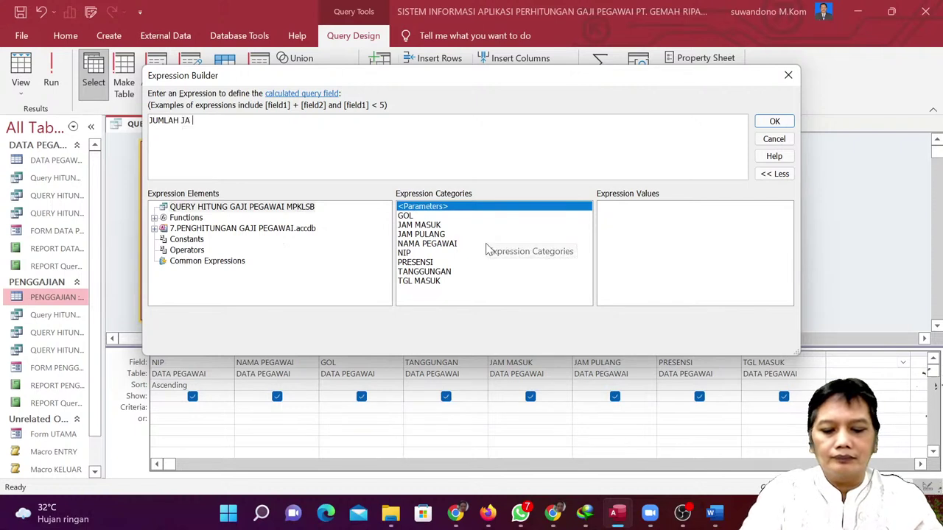
pyautogui.press('BackSpace')
pyautogui.write('M KERJA:')
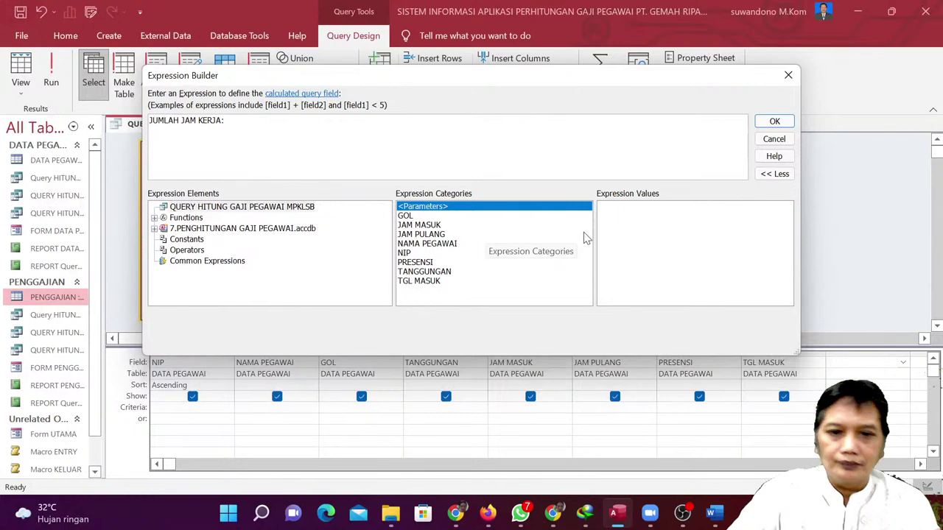
# Check the formula in Chrome, complete JUMLAH JAM KERJA as ([JAM PULANG] - [JAM MASUK])*24, and run the query before returning to design view.
pyautogui.click(457, 513)
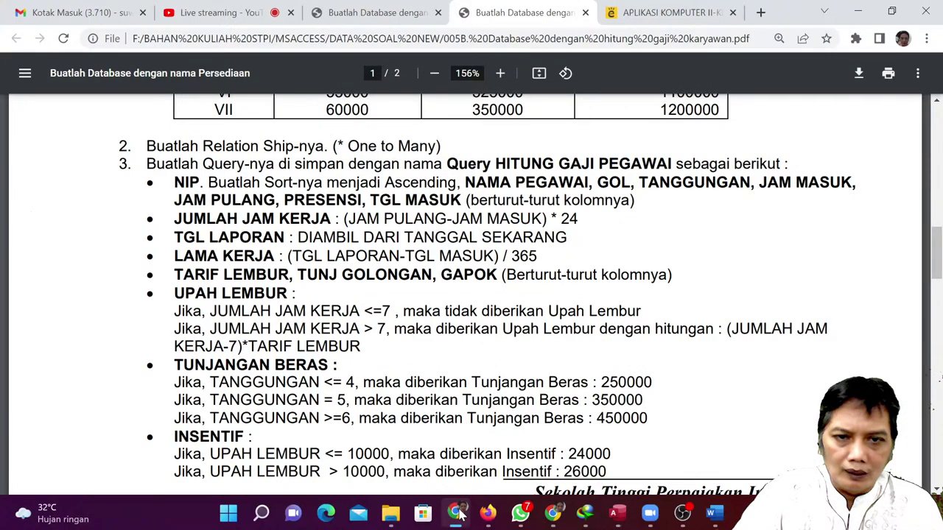
pyautogui.click(457, 513)
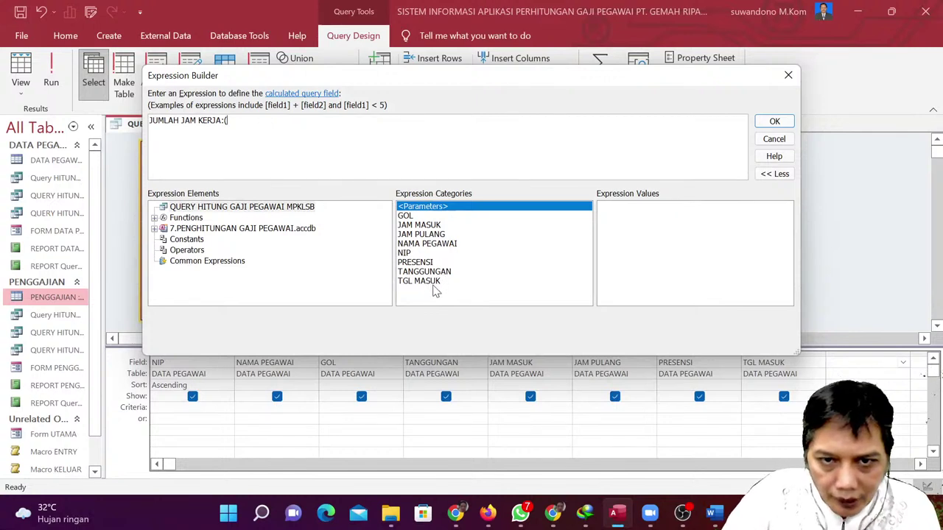
pyautogui.doubleClick(442, 234)
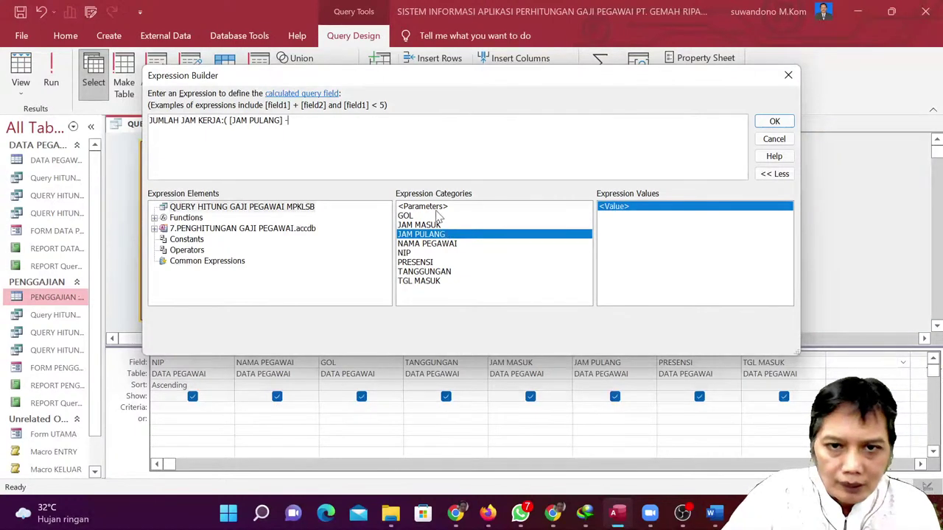
pyautogui.doubleClick(431, 225)
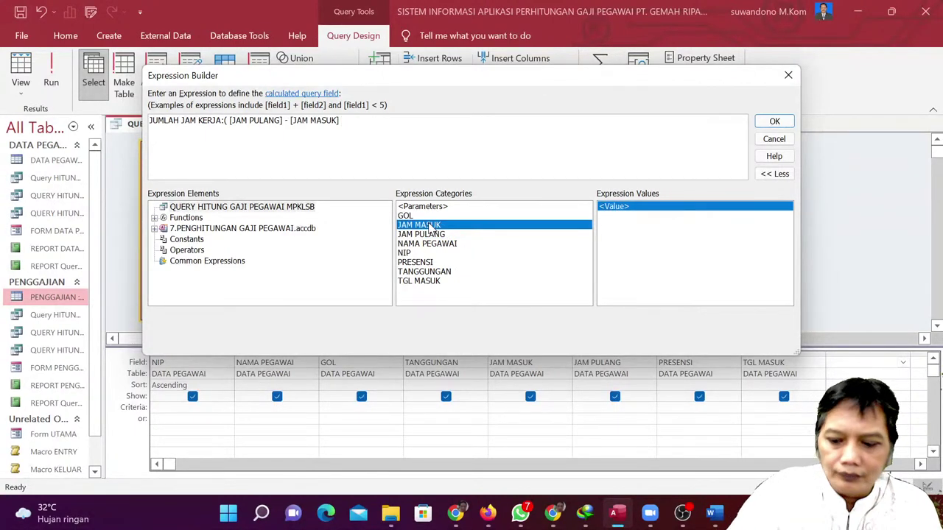
pyautogui.write(')*24')
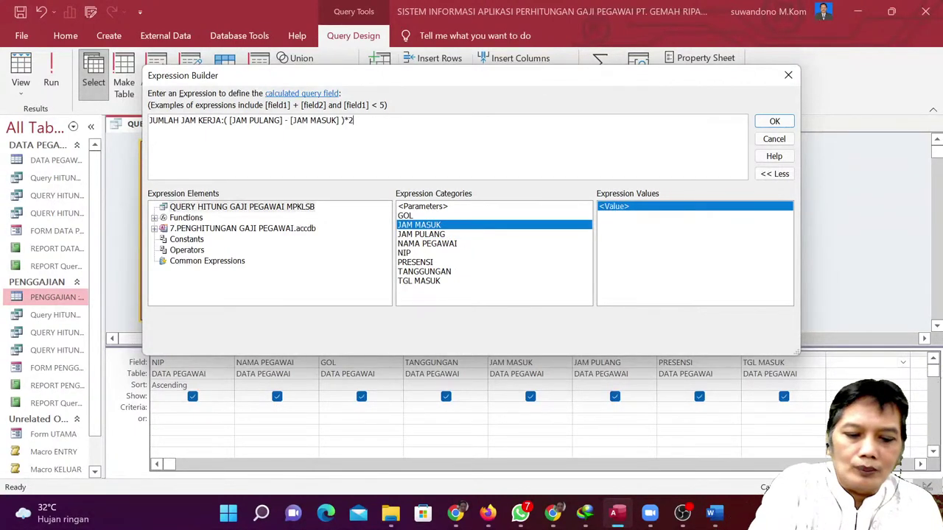
pyautogui.click(774, 121)
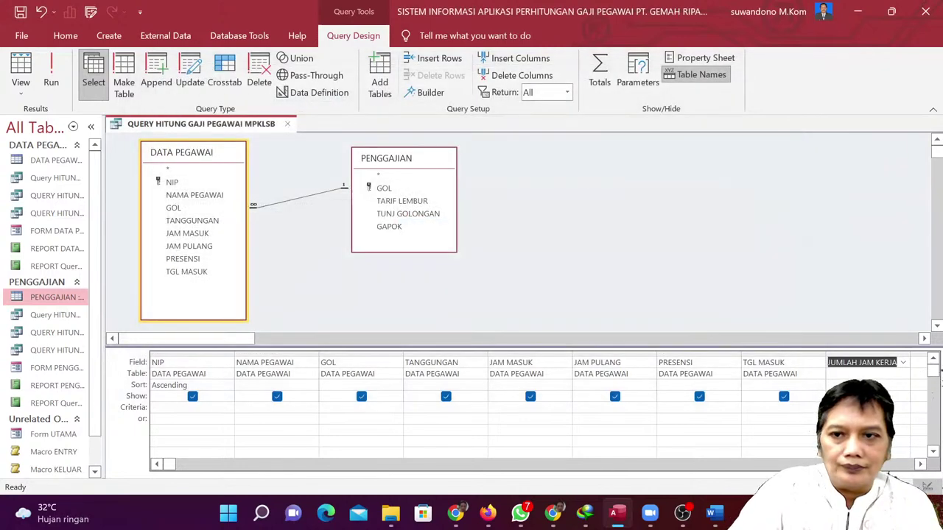
pyautogui.click(50, 73)
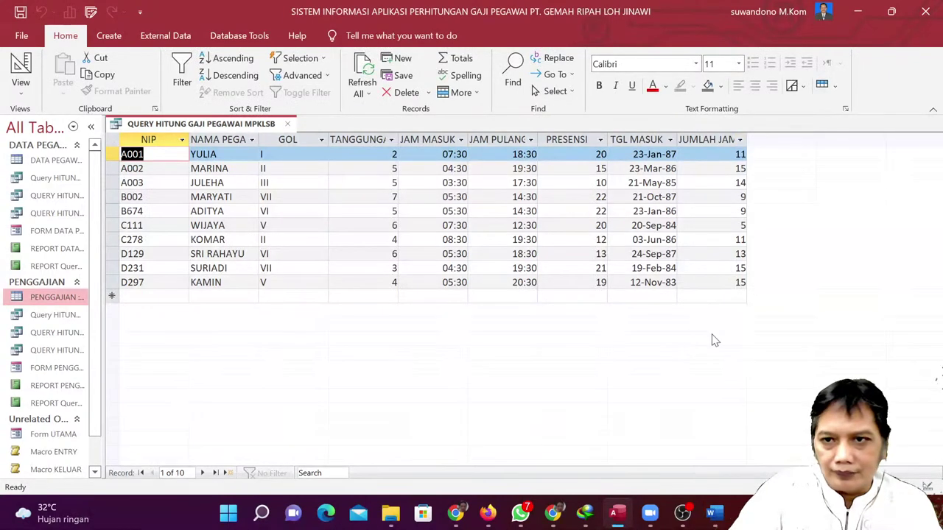
pyautogui.click(22, 74)
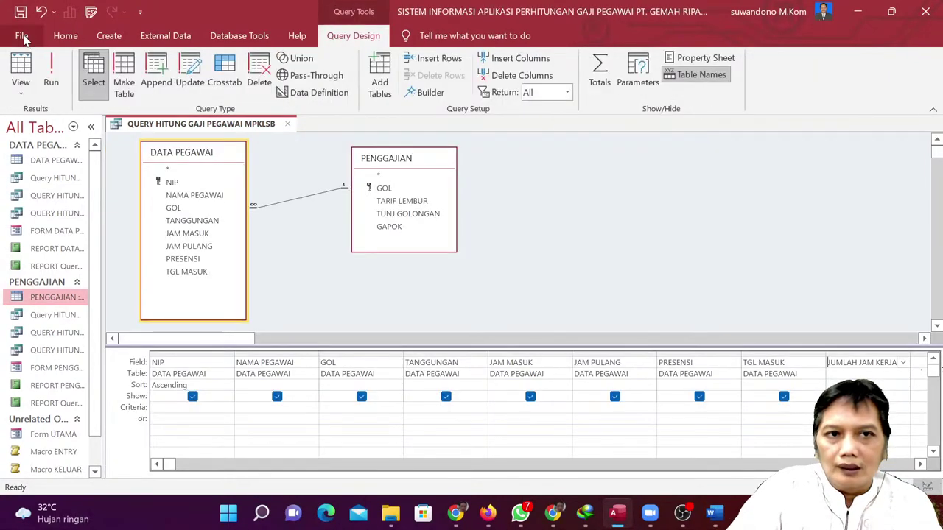
# Add the calculated column TGL LAPORAN:DATE() after JUMLAH JAM KERJA per the Chrome assignment, and run the query before returning to design view.
pyautogui.click(921, 464)
pyautogui.click(921, 464)
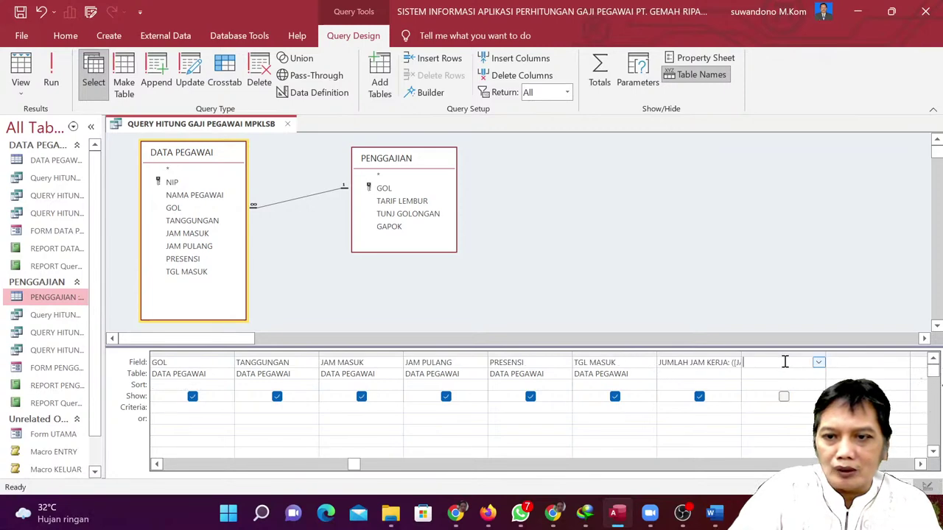
pyautogui.click(435, 93)
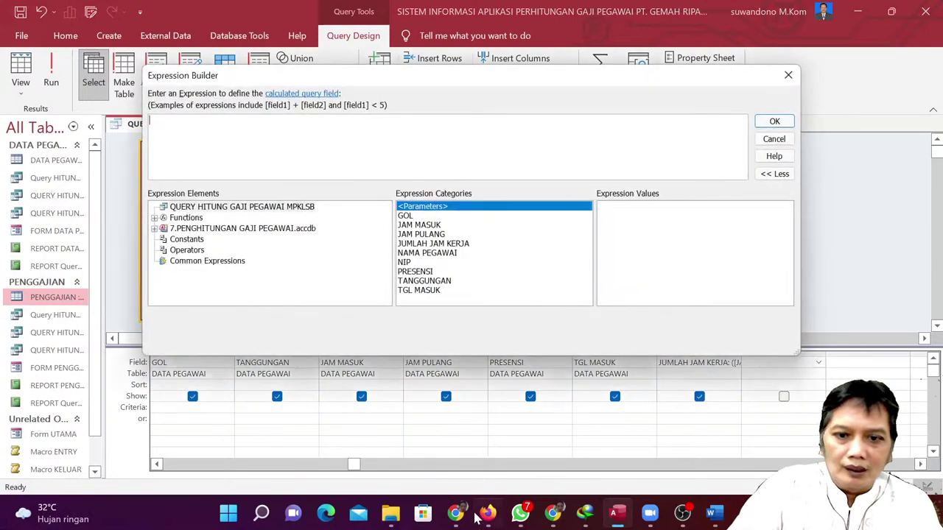
pyautogui.click(455, 516)
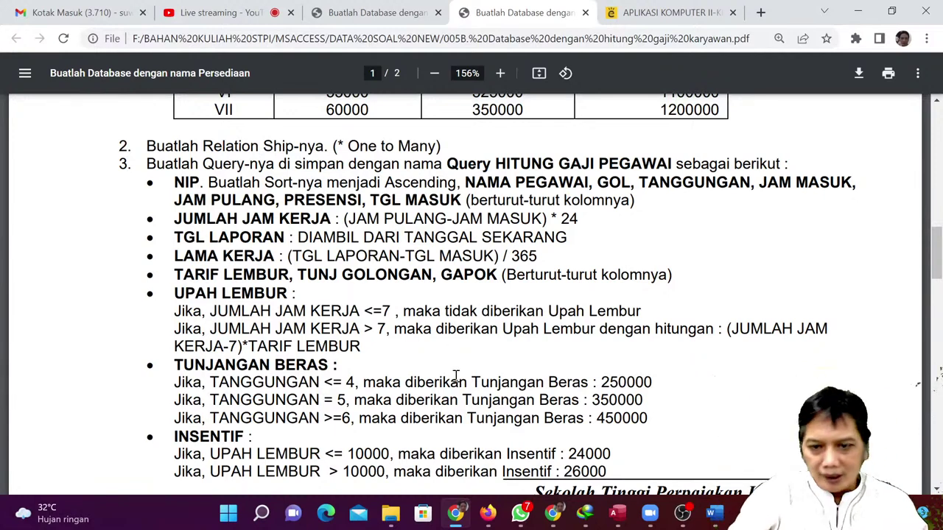
pyautogui.click(617, 514)
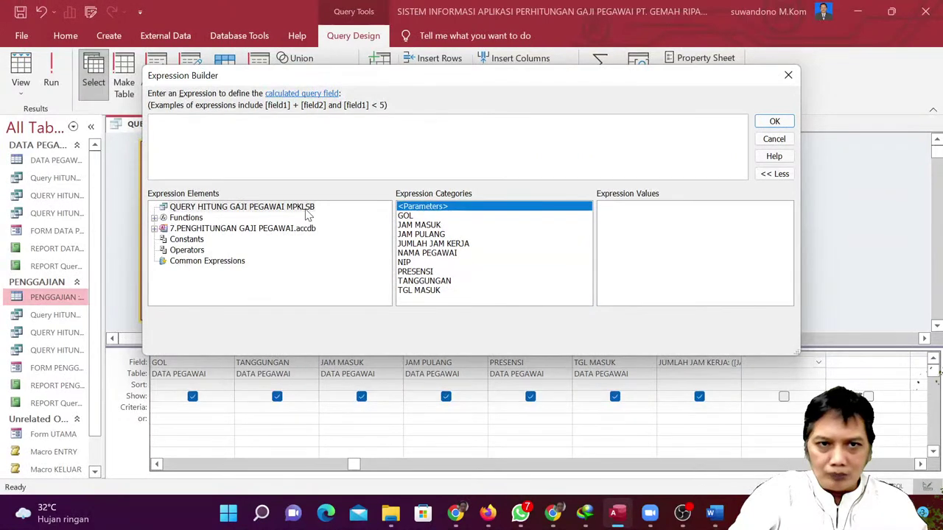
pyautogui.write('TGL')
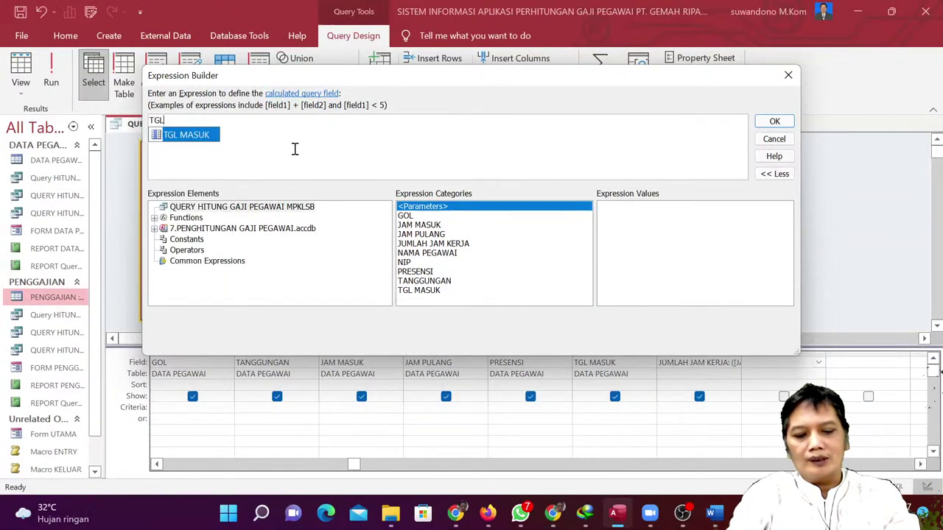
pyautogui.write(' LAPORAN:DATE(')
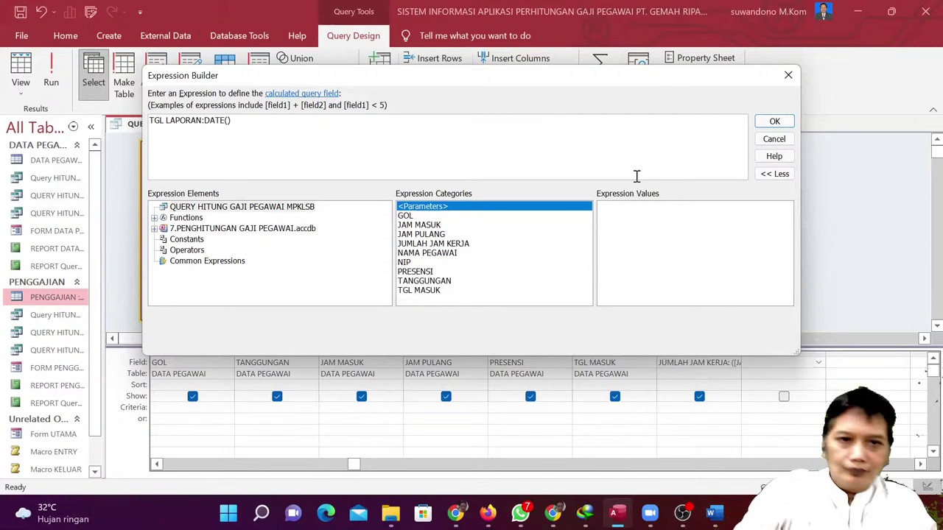
pyautogui.click(774, 121)
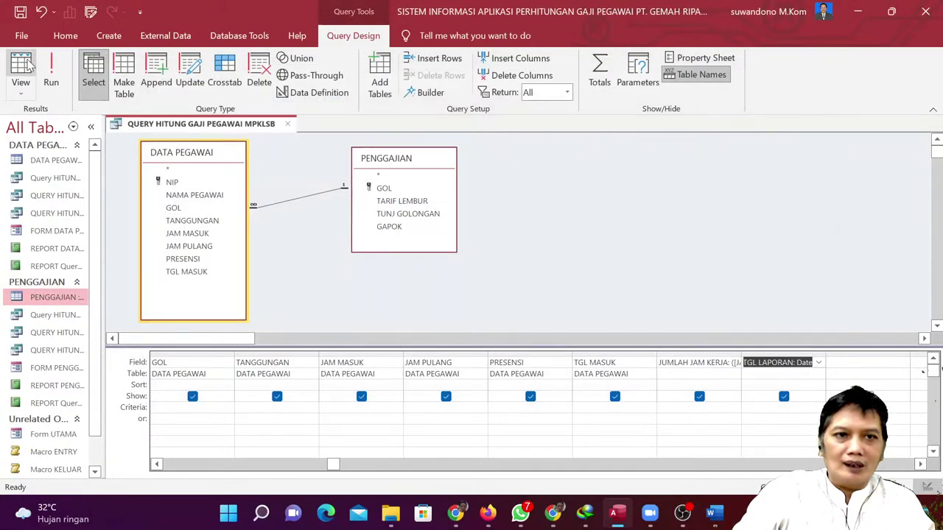
pyautogui.click(51, 73)
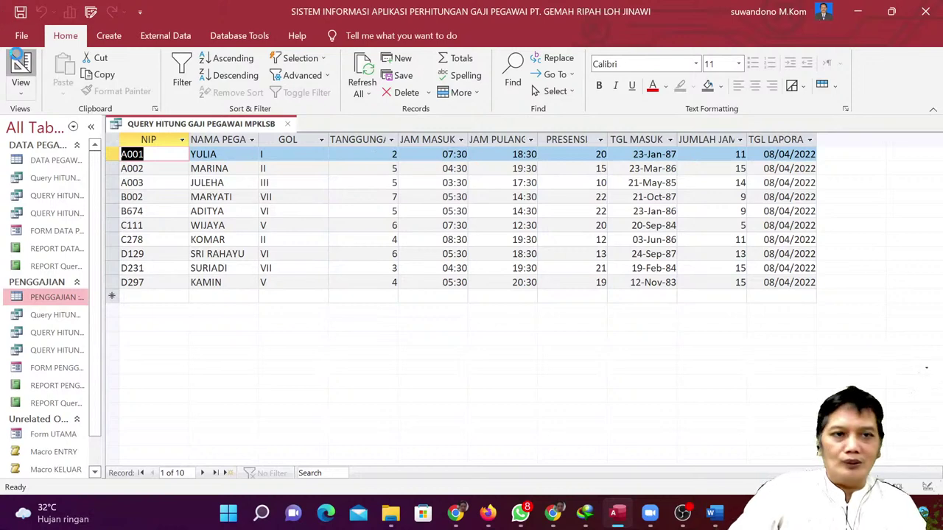
pyautogui.click(20, 70)
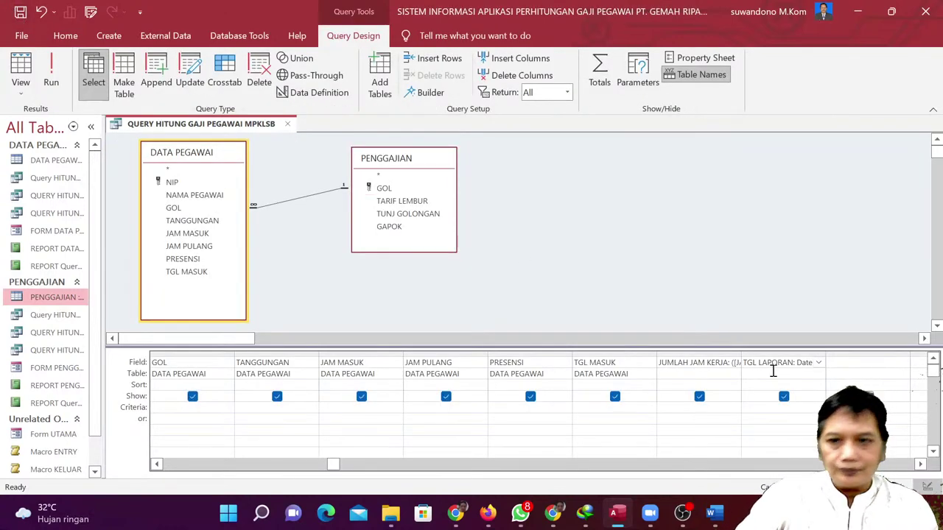
# Review the requirement for the column after TGL LAPORAN in the Chrome assignment, and look in on the participants in the Zoom meeting.
pyautogui.click(849, 362)
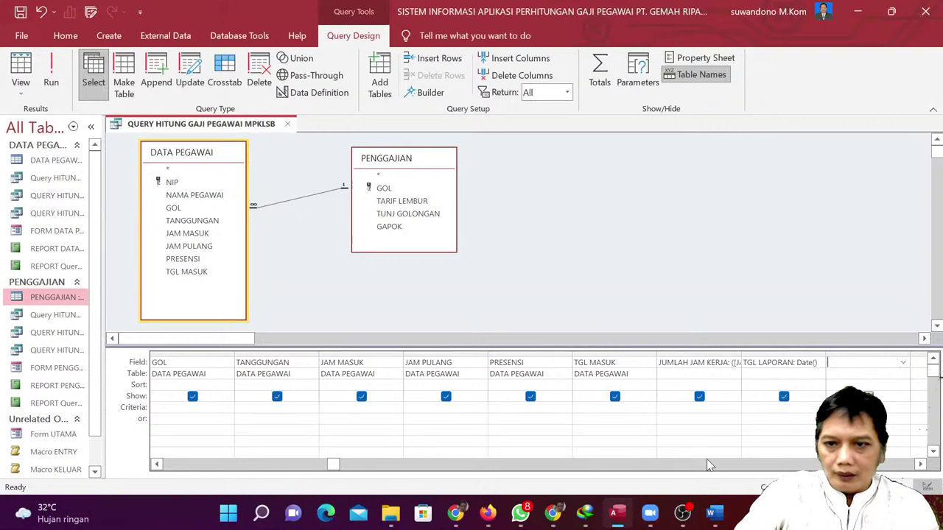
pyautogui.click(455, 513)
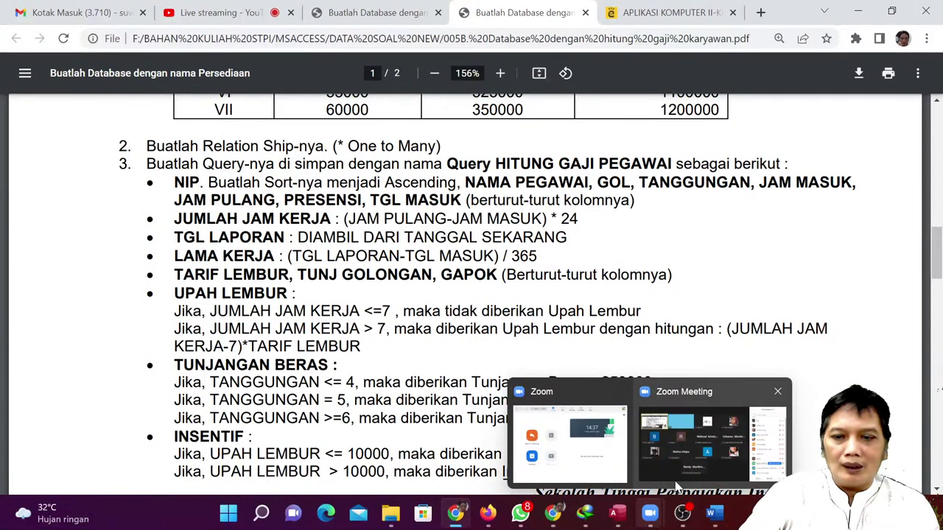
pyautogui.hotkey('alt', 'Tab')
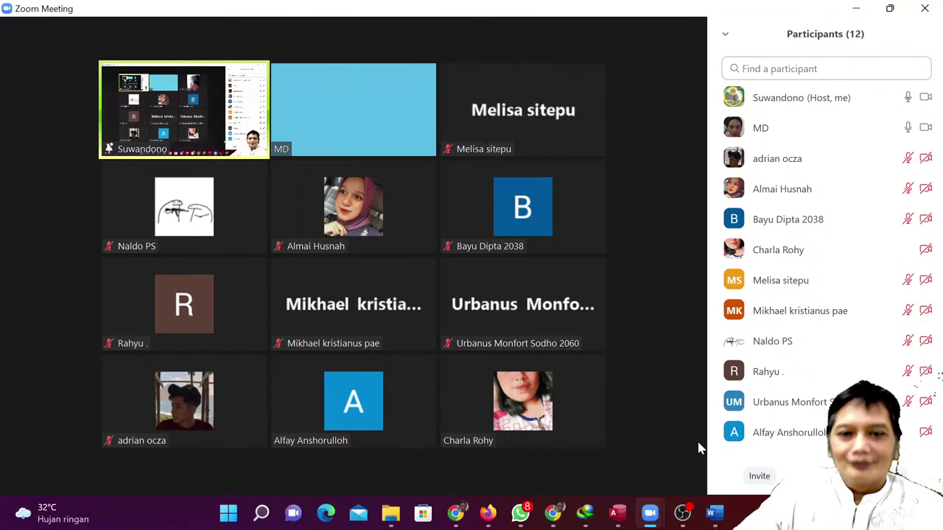
pyautogui.moveTo(467, 518)
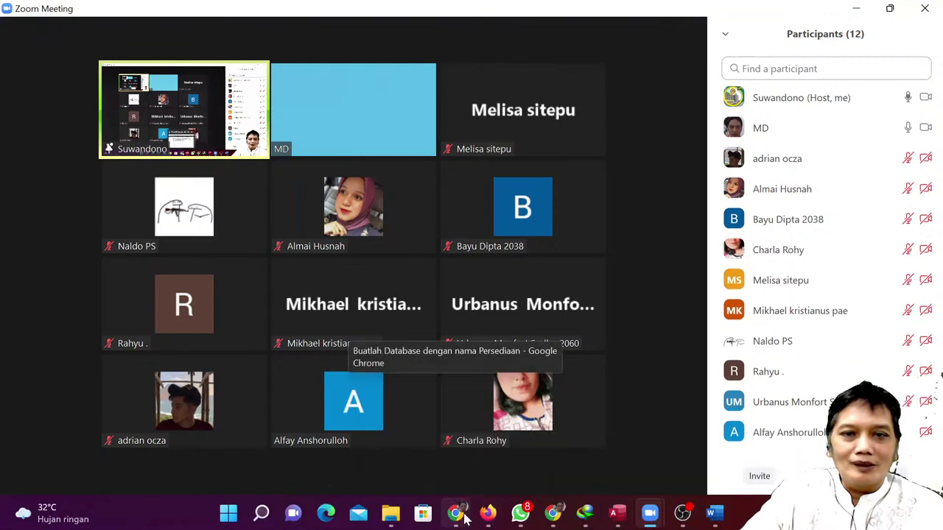
pyautogui.click(464, 520)
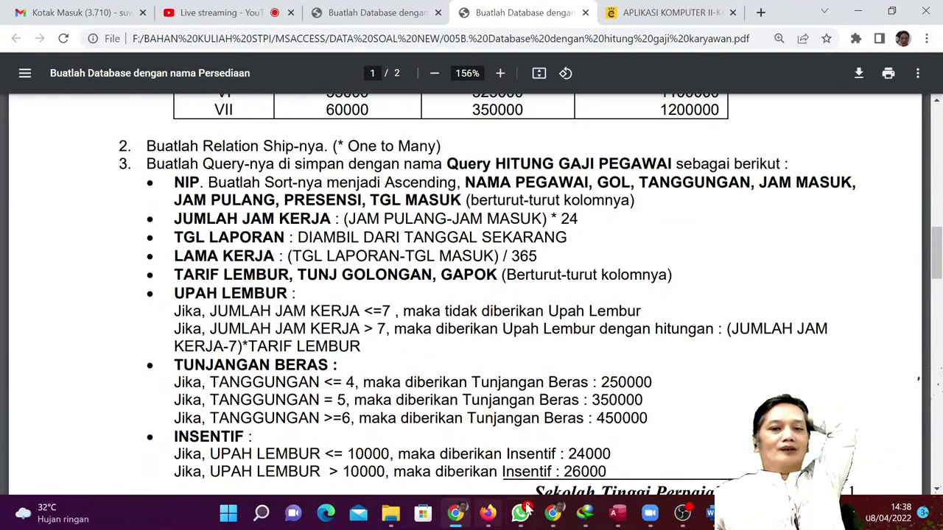
pyautogui.moveTo(671, 524)
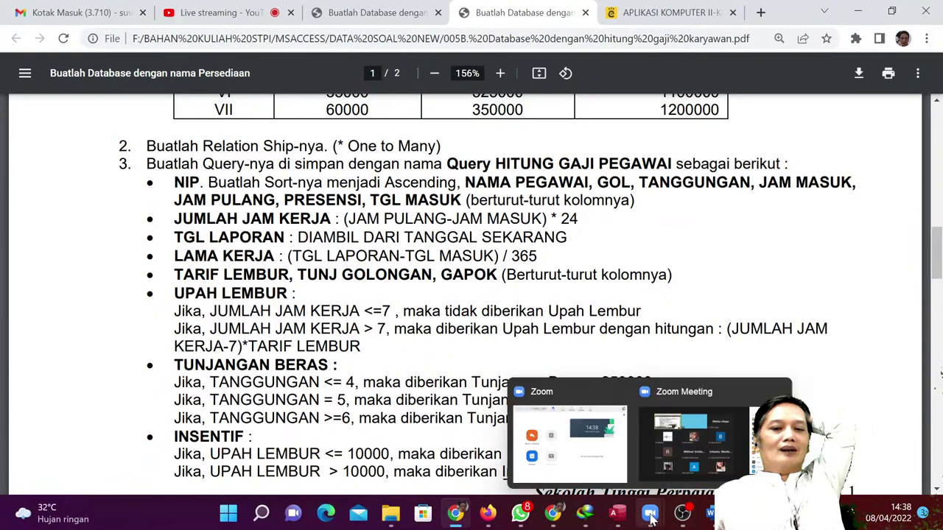
pyautogui.click(641, 460)
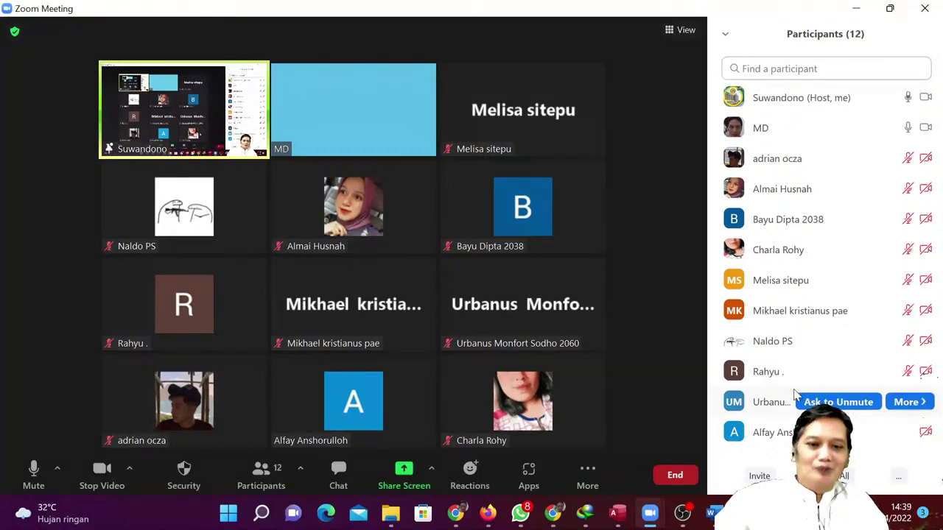
# Switch to Access and start an expression in the empty column after TGL LAPORAN with the name "LAMA KERJA:", consulting the Chrome assignment.
pyautogui.moveTo(583, 521)
pyautogui.click(617, 516)
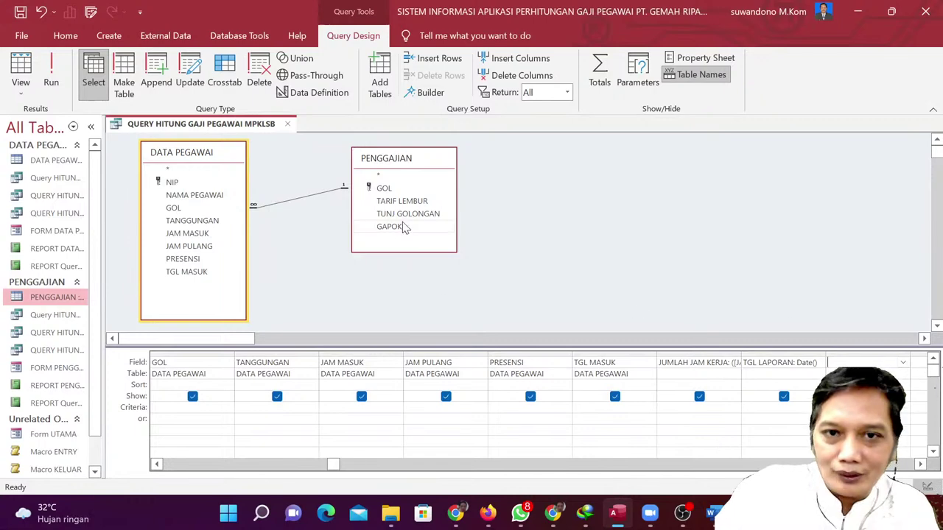
pyautogui.click(441, 98)
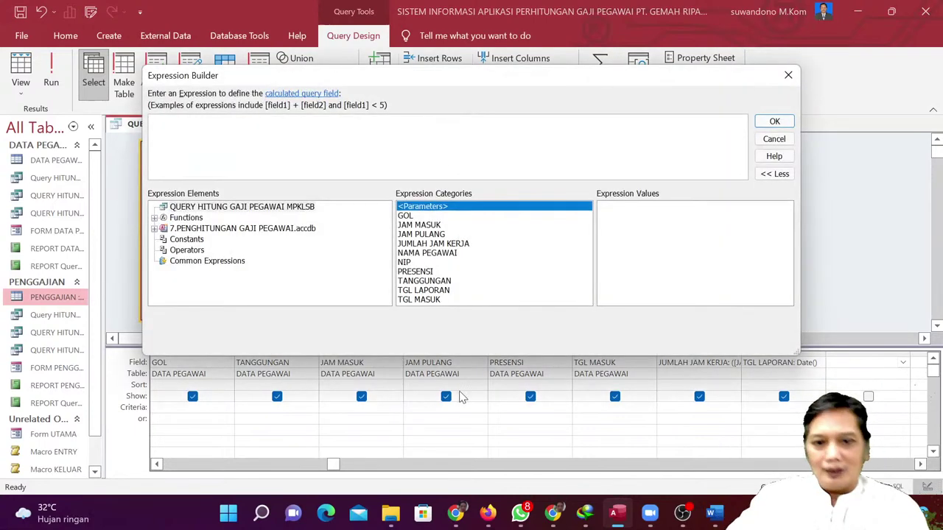
pyautogui.click(455, 514)
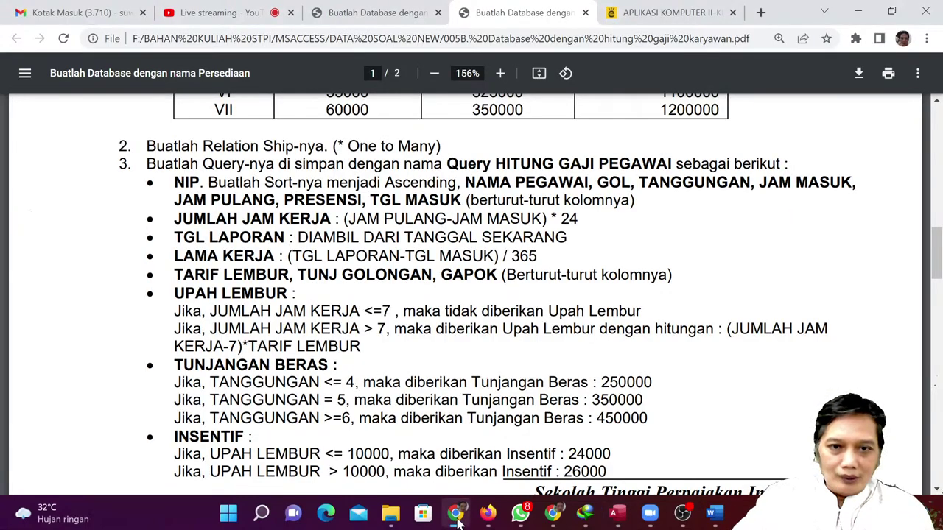
pyautogui.click(456, 515)
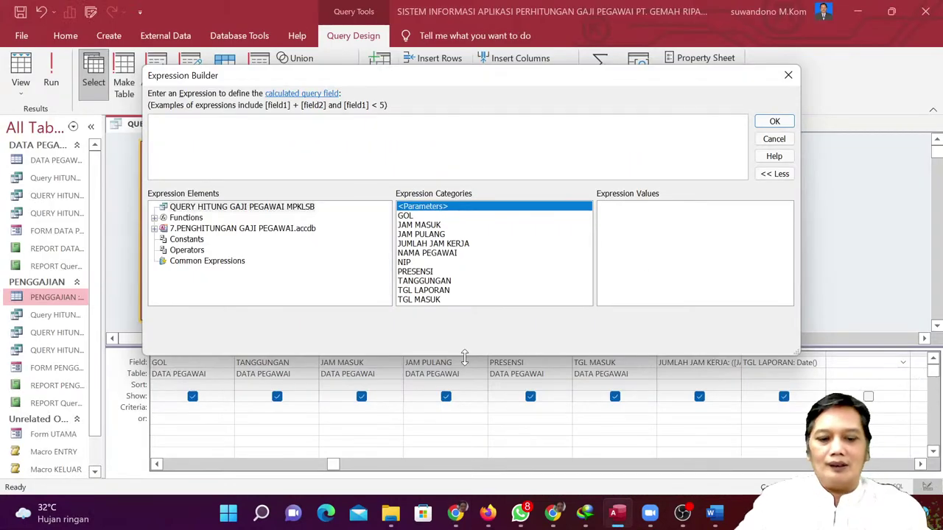
pyautogui.write('LAMA KERJA:')
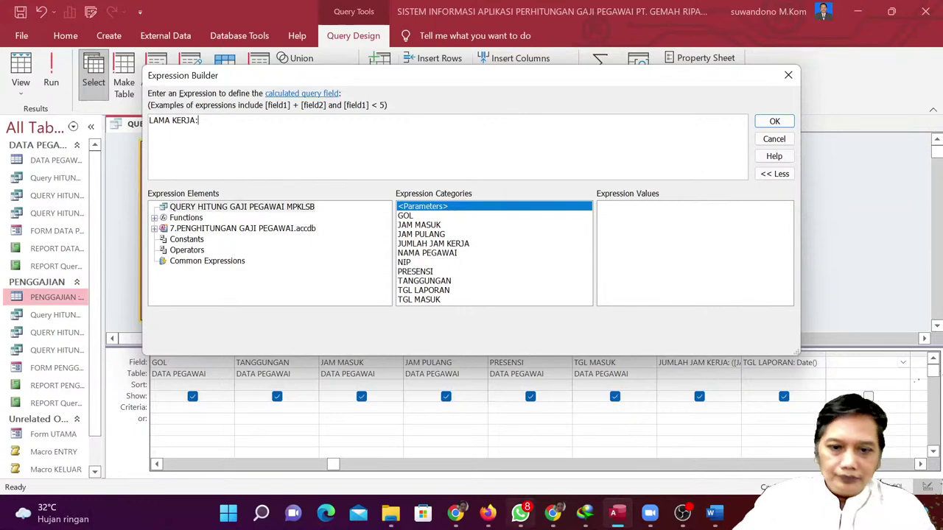
pyautogui.click(457, 516)
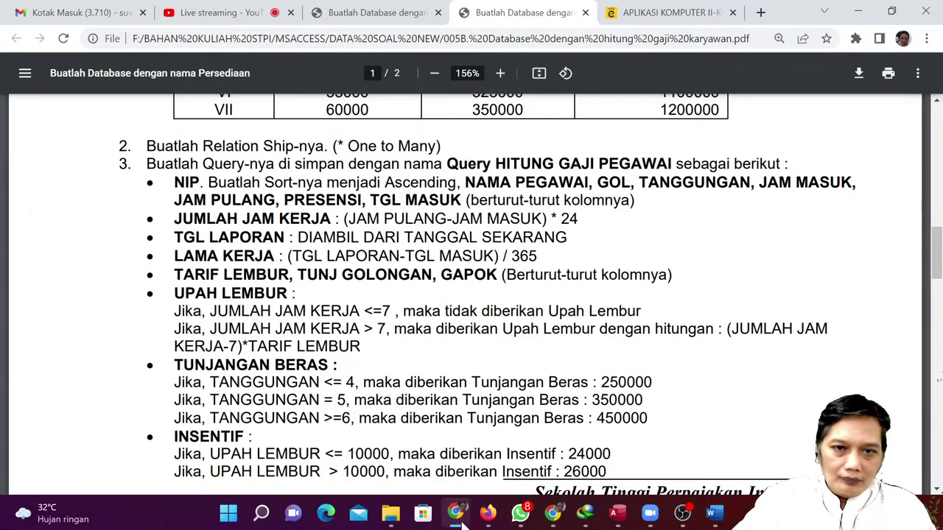
pyautogui.click(458, 516)
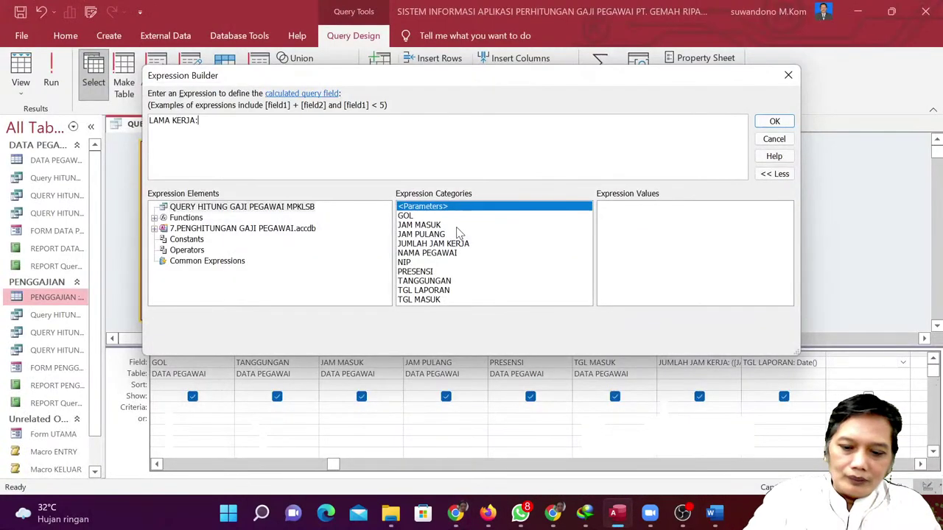
# Complete the LAMA KERJA expression as ([TGL LAPORAN] - [TGL MASUK])/365, rechecking the formula in the Chrome assignment.
pyautogui.doubleClick(449, 291)
pyautogui.write('-')
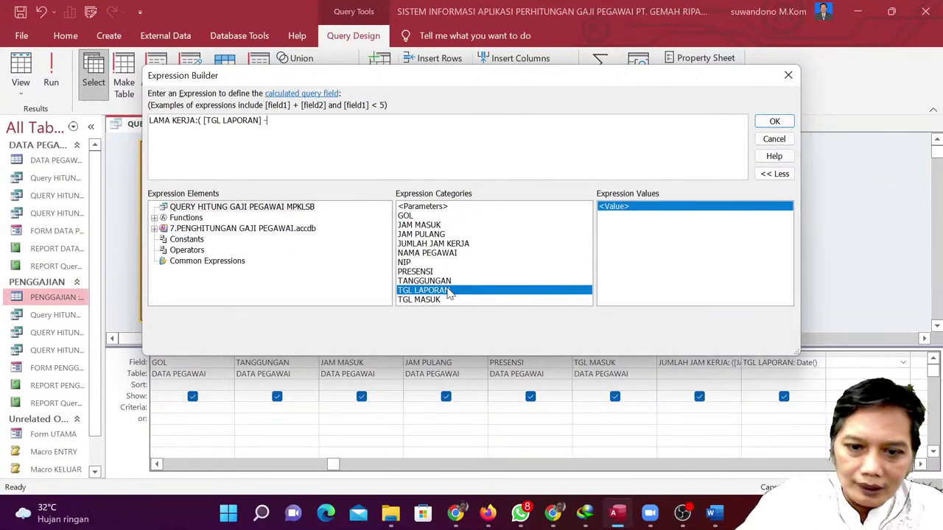
pyautogui.click(452, 516)
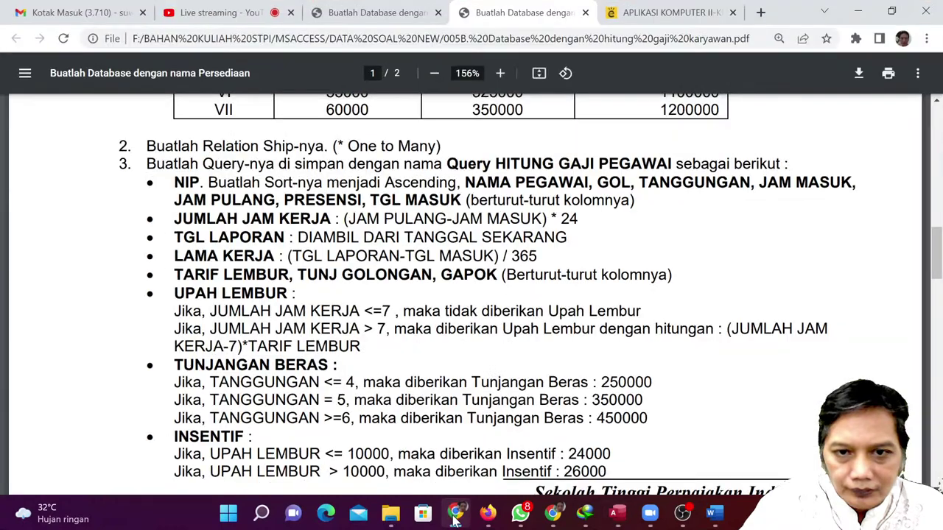
pyautogui.click(454, 516)
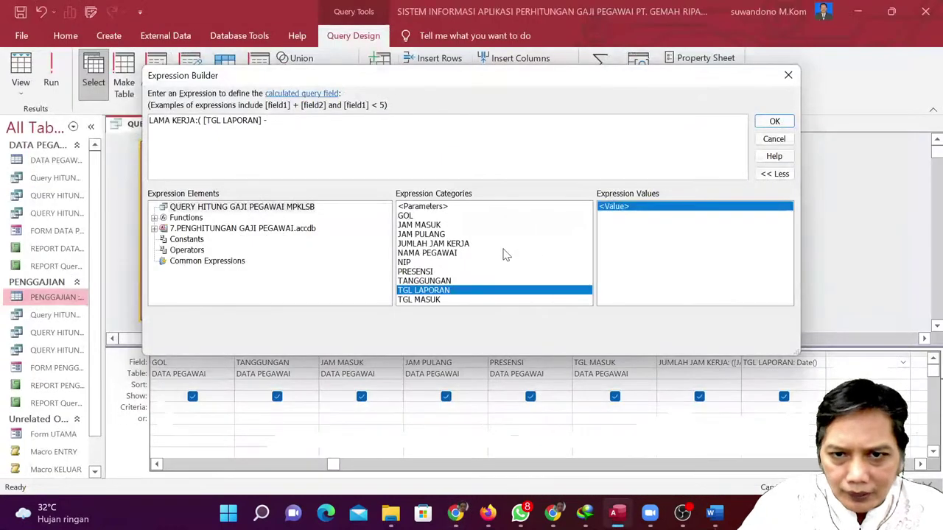
pyautogui.doubleClick(435, 300)
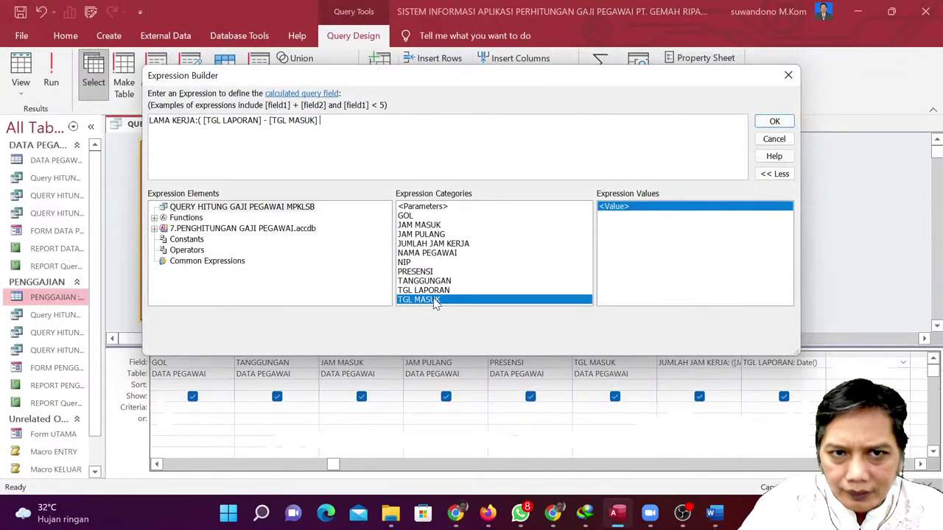
pyautogui.write(')/')
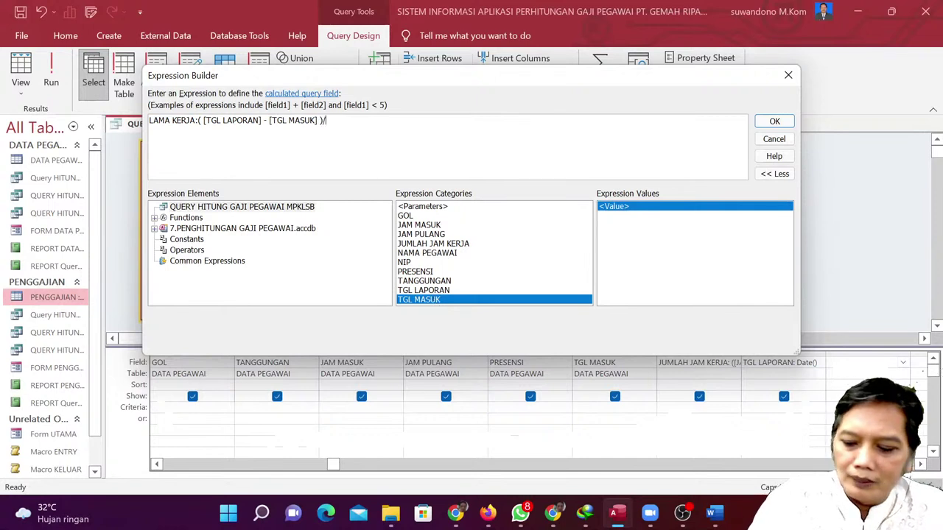
pyautogui.write('365')
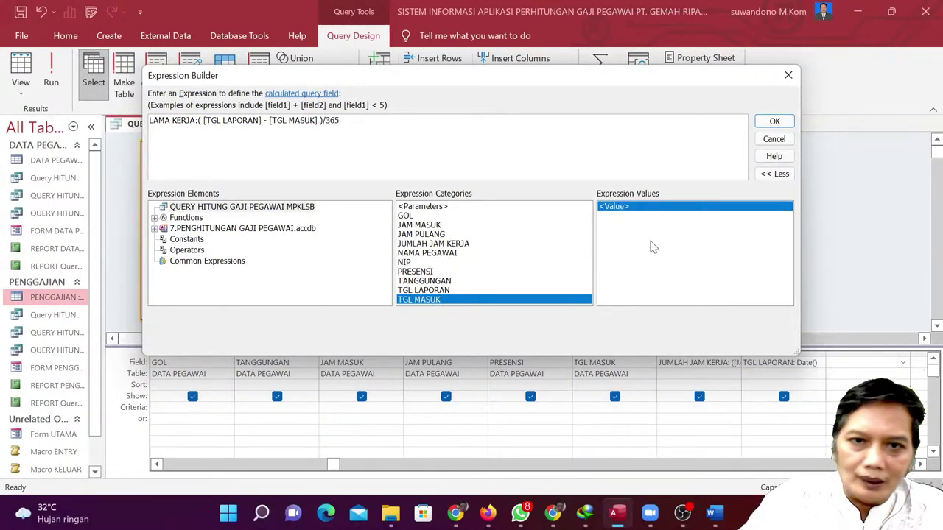
pyautogui.click(774, 122)
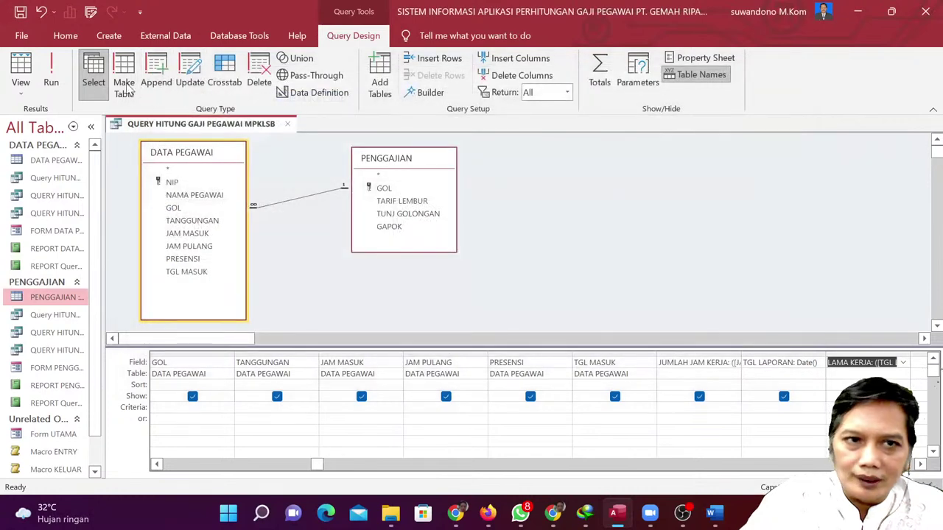
# Run the query, fit the LAMA KERJA column's width to its contents, and return to design view.
pyautogui.click(51, 82)
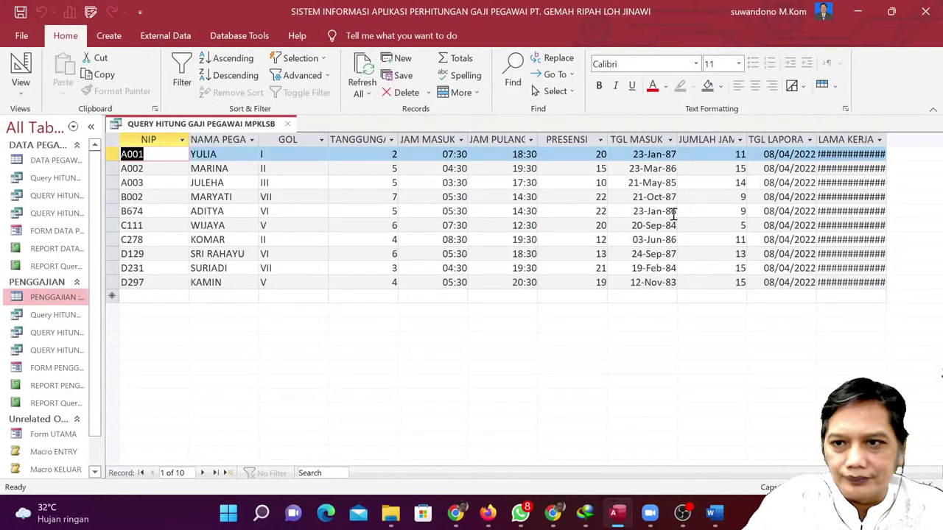
pyautogui.doubleClick(885, 138)
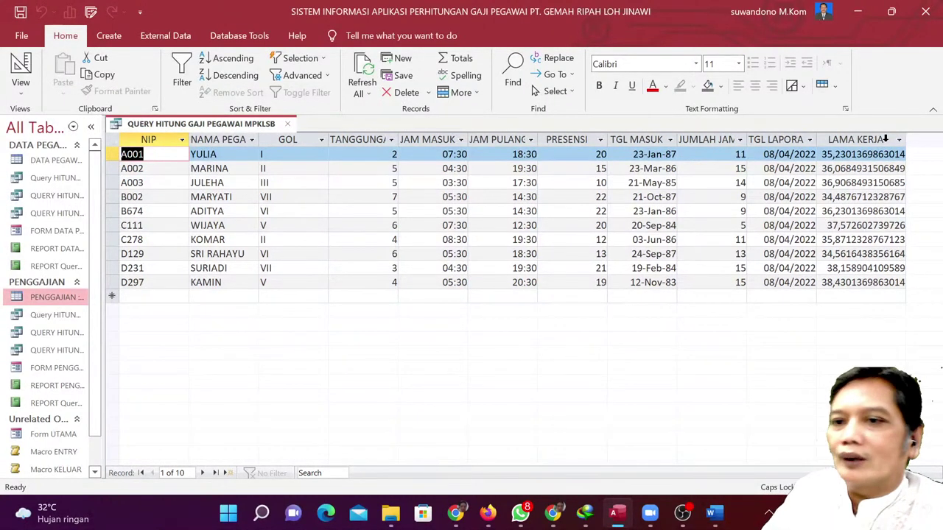
pyautogui.click(20, 65)
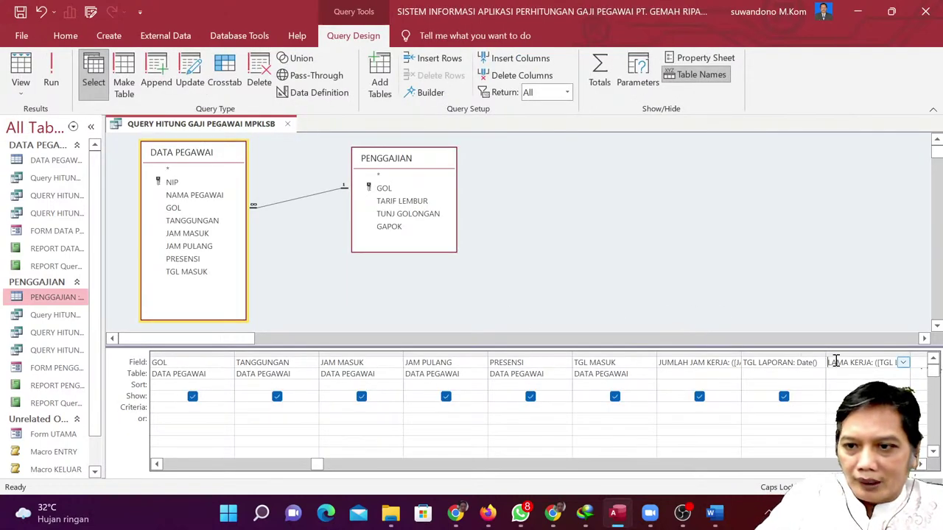
# Set the LAMA KERJA field's format to Standard with 0 decimal places.
pyautogui.rightClick(840, 364)
pyautogui.click(881, 352)
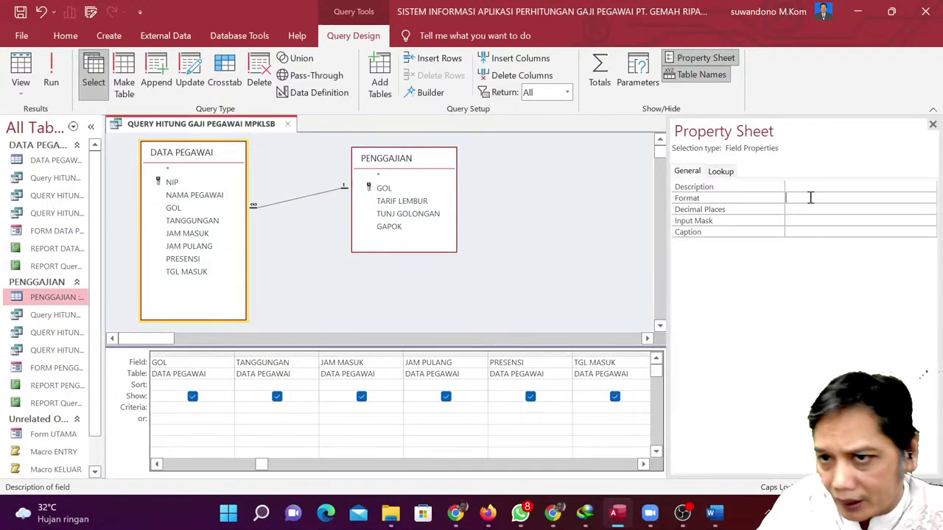
pyautogui.click(810, 197)
pyautogui.click(929, 199)
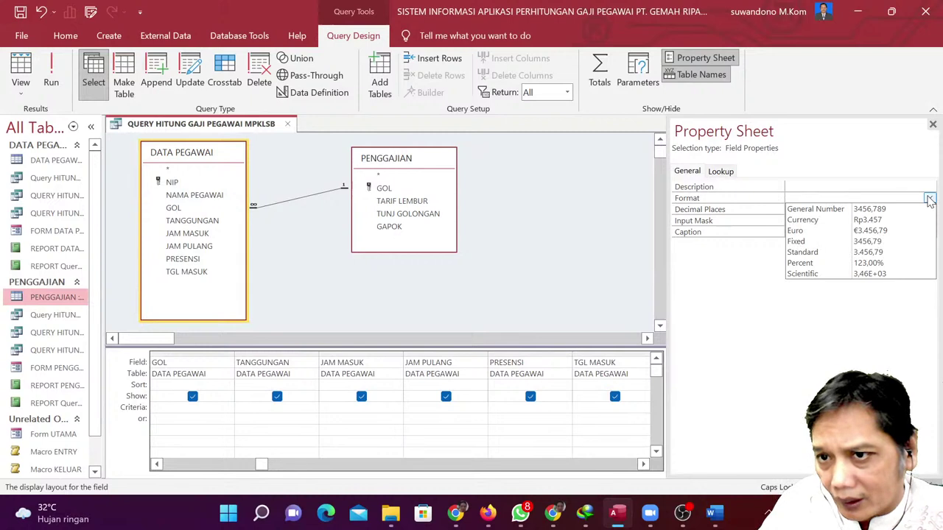
pyautogui.click(882, 252)
pyautogui.click(838, 209)
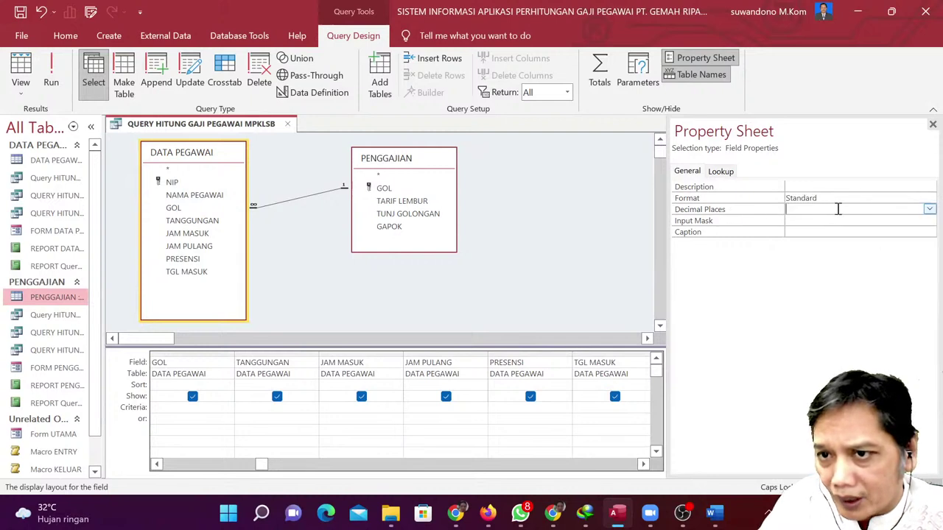
pyautogui.click(929, 210)
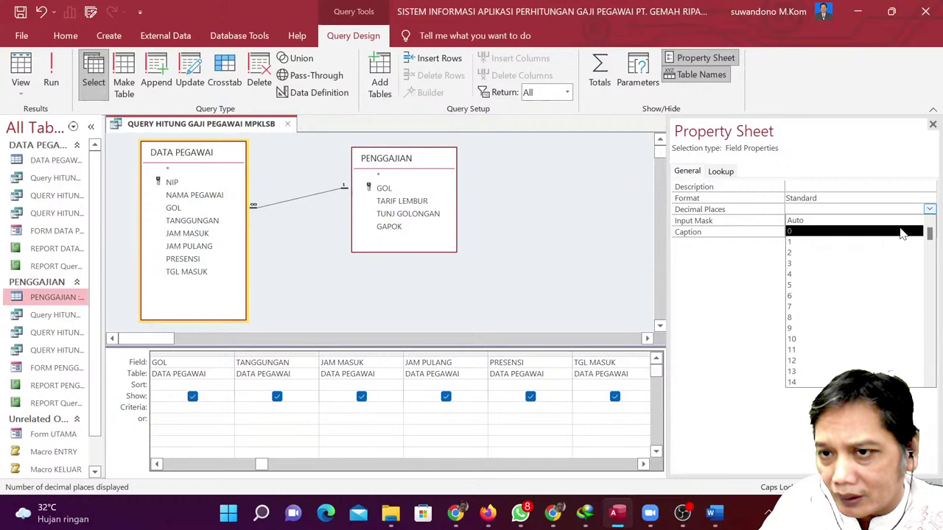
pyautogui.click(902, 232)
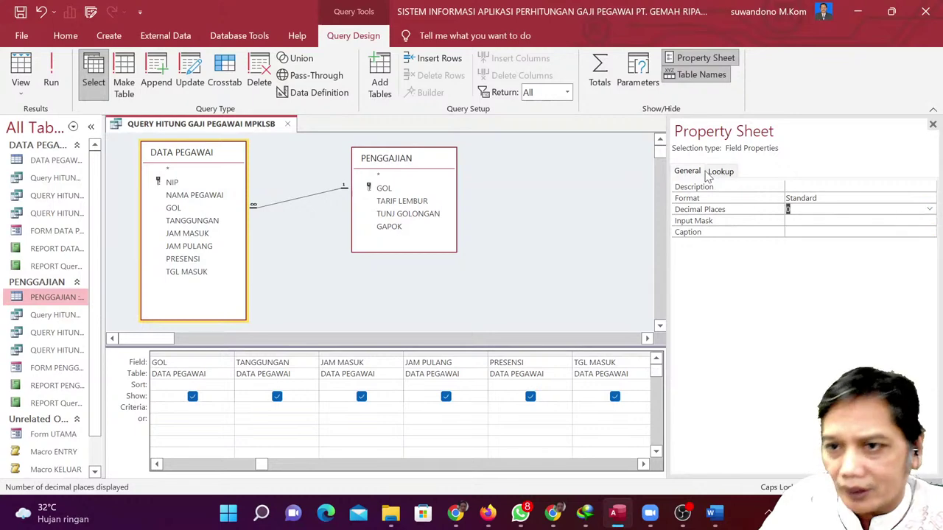
# Run the query to check LAMA KERJA, return to design view, review its format settings and close the field properties.
pyautogui.click(51, 74)
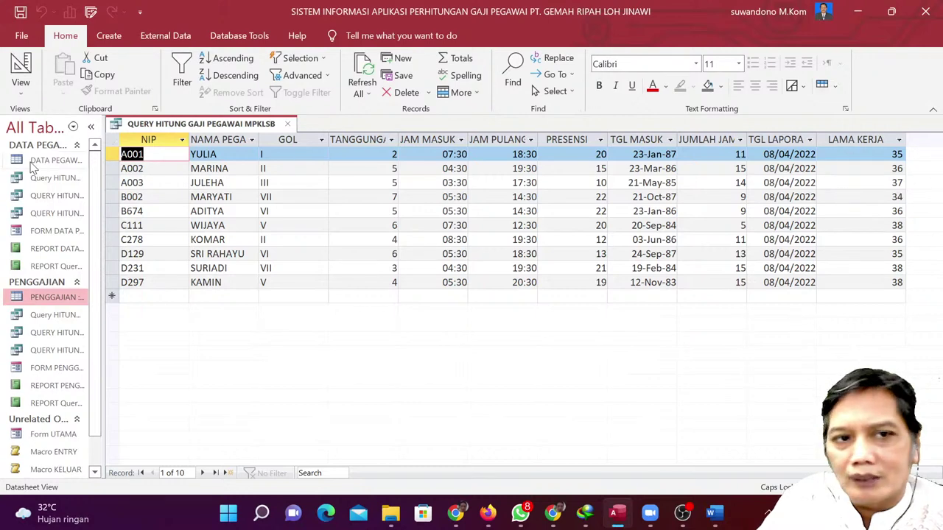
pyautogui.click(18, 69)
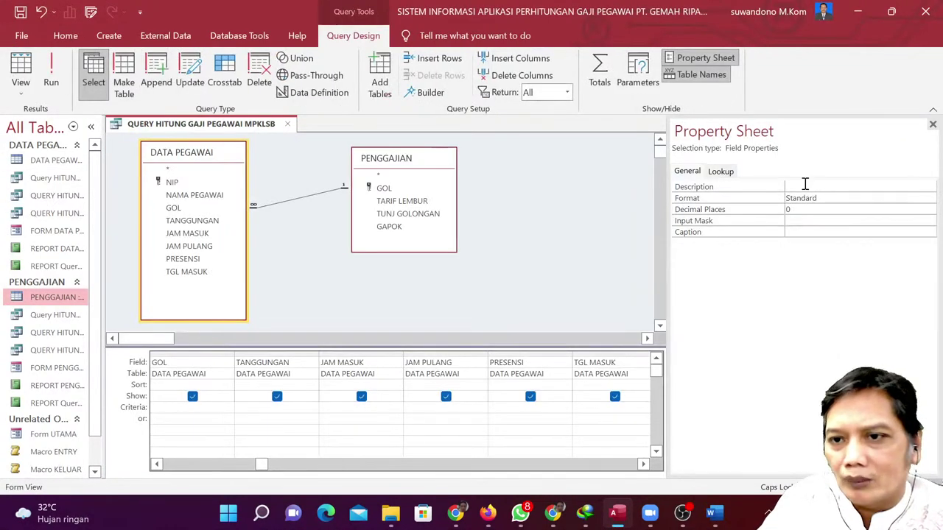
pyautogui.click(810, 210)
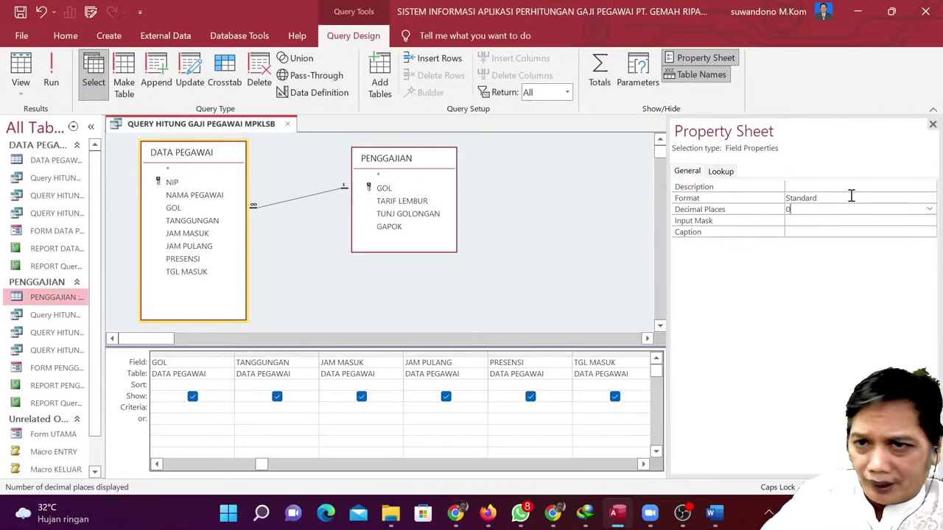
pyautogui.click(933, 123)
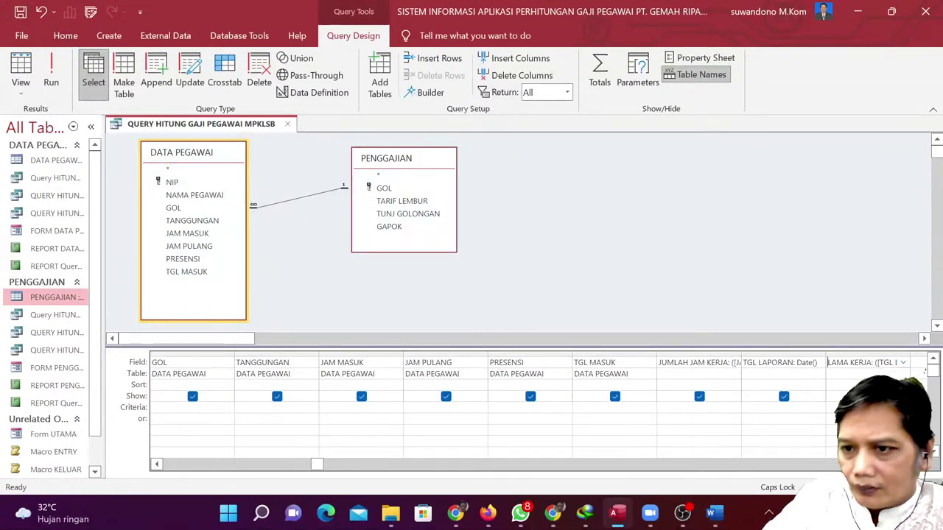
# Review the JUMLAH JAM KERJA expression in the Expression Builder and leave it without changes.
pyautogui.hscroll(1, 847, 413)
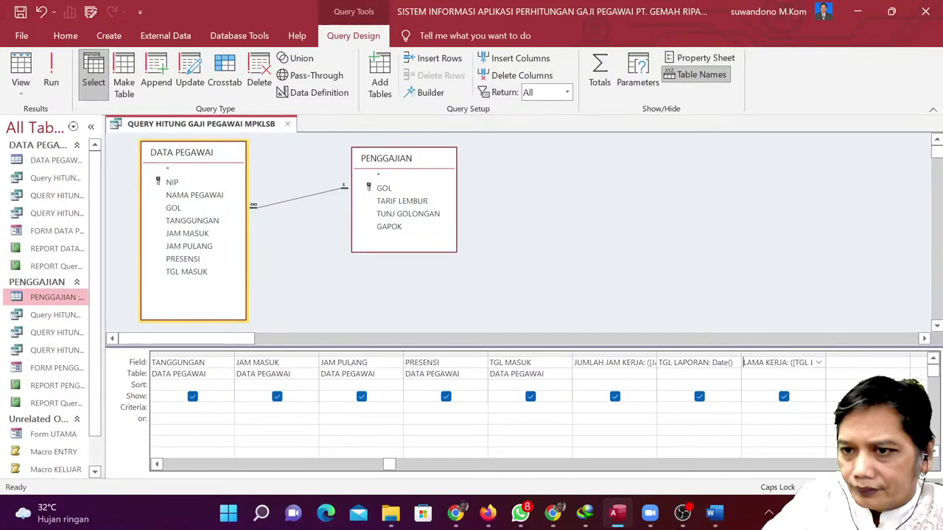
pyautogui.click(700, 362)
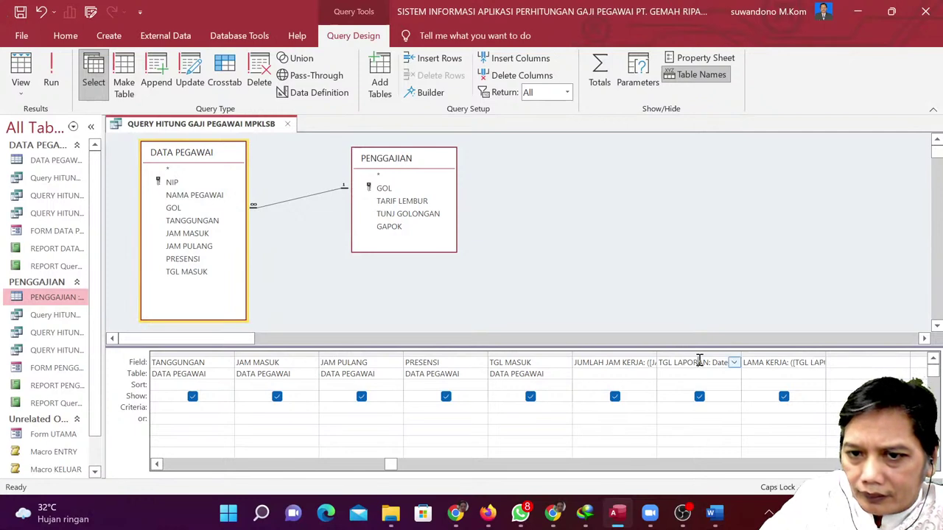
pyautogui.click(627, 367)
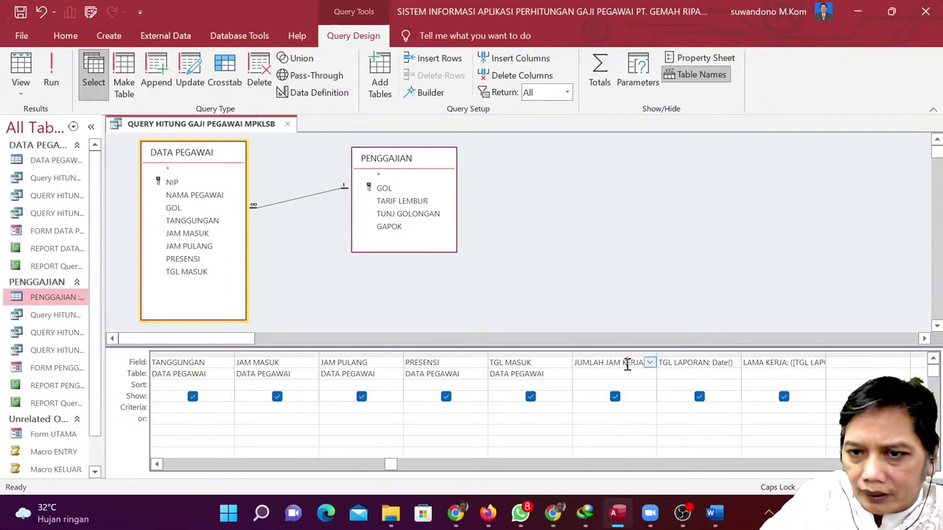
pyautogui.click(431, 92)
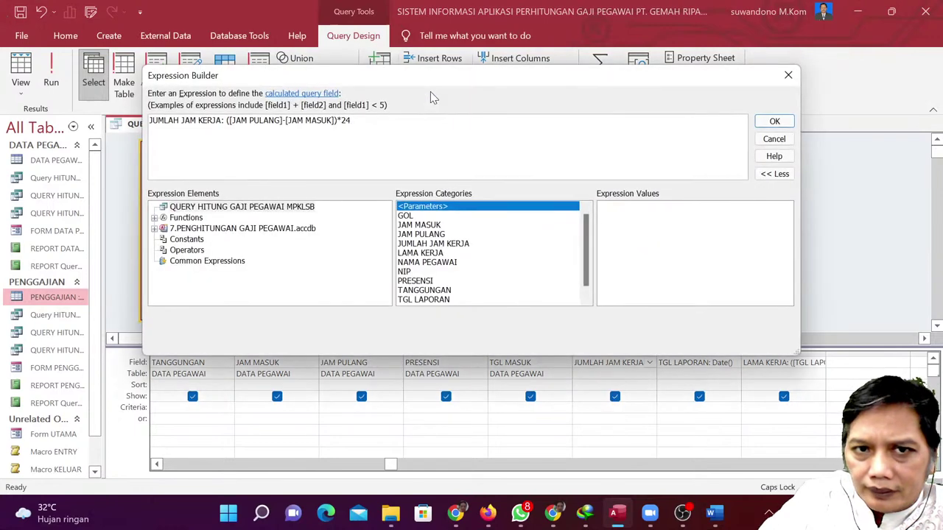
pyautogui.click(781, 140)
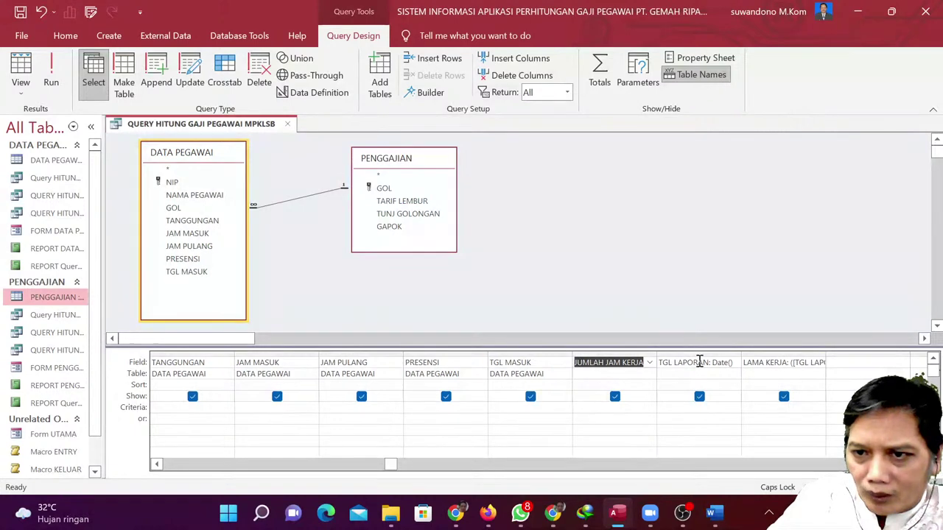
# Check the assignment PDF in Chrome, return to Access and add TARIF LEMBUR, TUNJ GOLONGAN and GAPOK from PENGGAJIAN after LAMA KERJA.
pyautogui.click(799, 363)
pyautogui.click(824, 363)
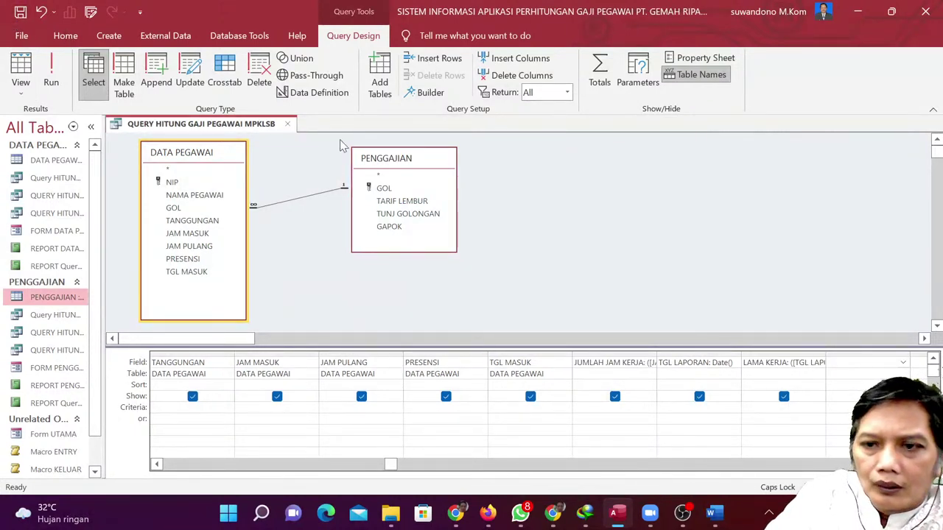
pyautogui.click(464, 516)
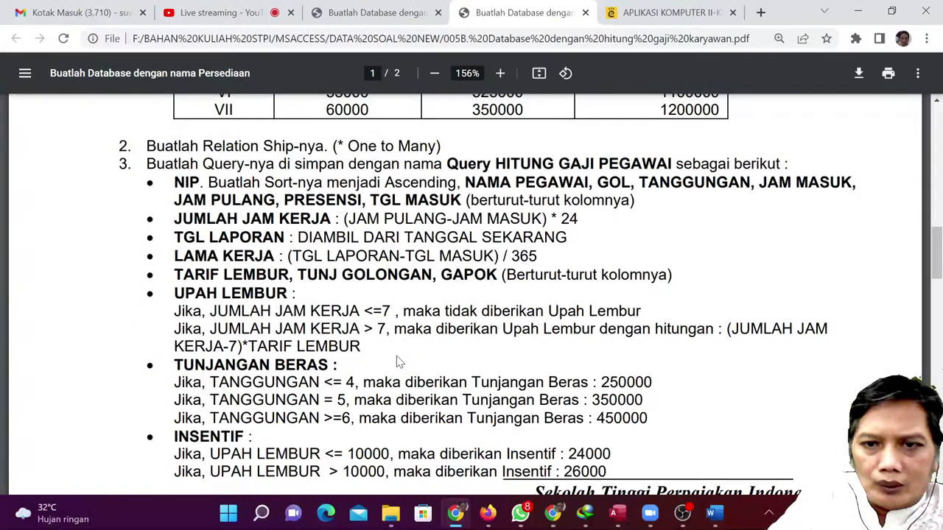
pyautogui.click(618, 512)
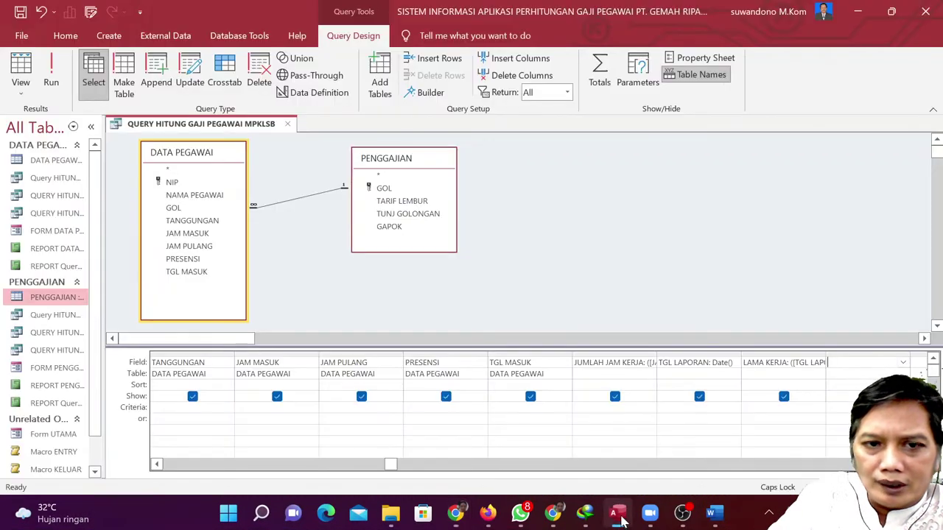
pyautogui.doubleClick(385, 201)
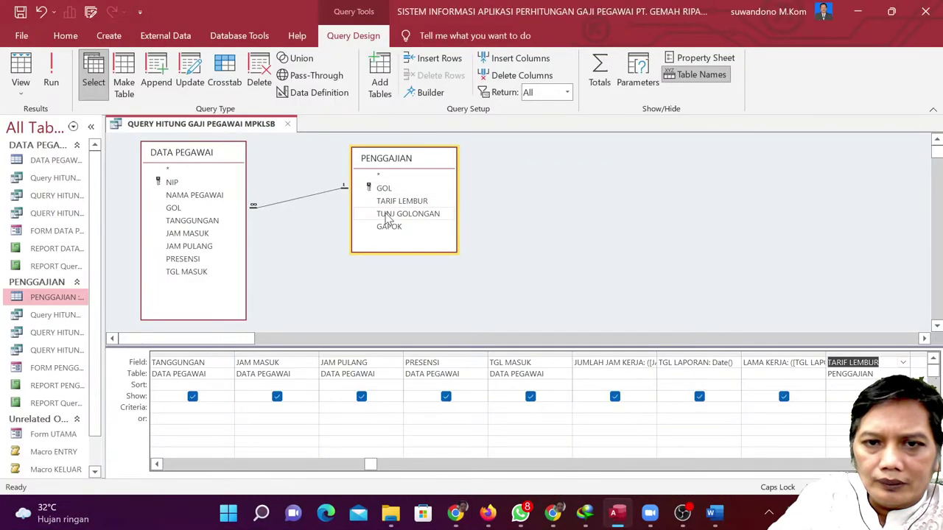
pyautogui.click(389, 215)
pyautogui.doubleClick(388, 215)
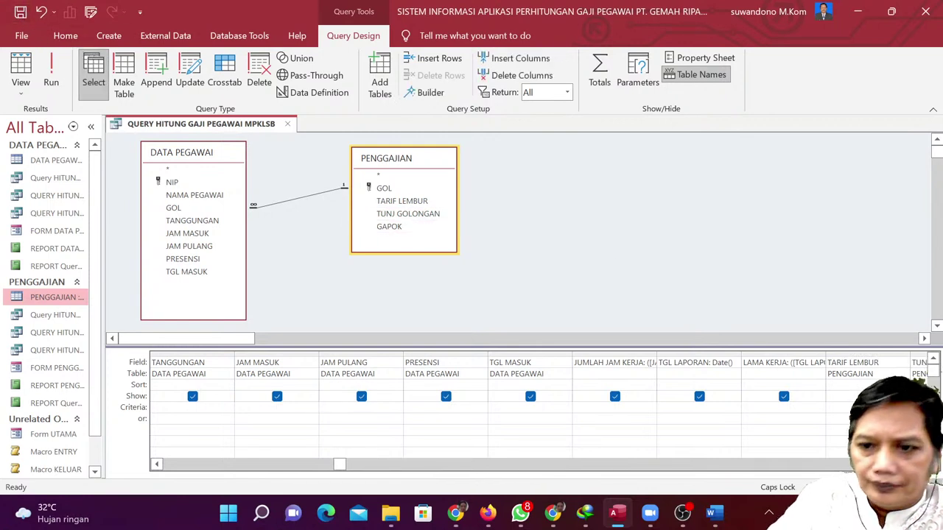
pyautogui.hscroll(6, 754, 464)
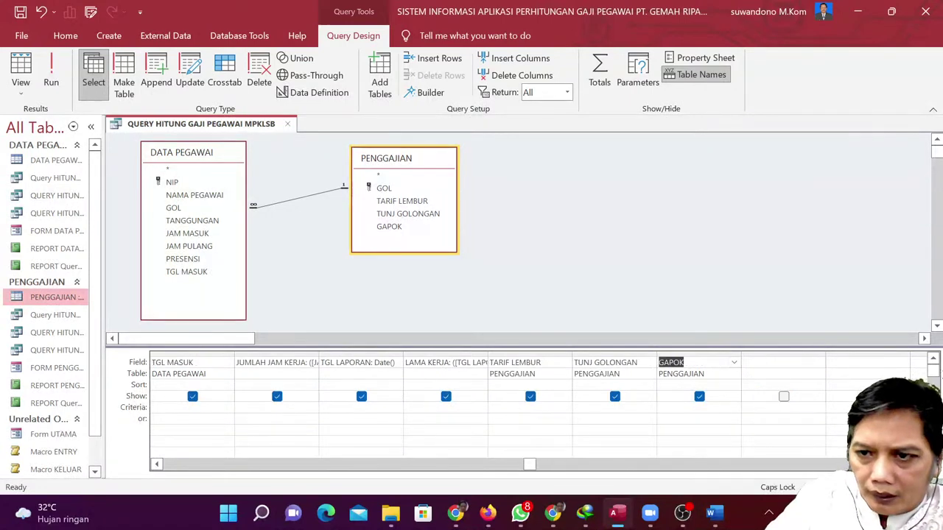
# Read the UPAH LEMBUR rule in the Chrome PDF, then start UPAH LEMBUR:IIF( in Access's Expression Builder for the empty column after GAPOK.
pyautogui.click(455, 513)
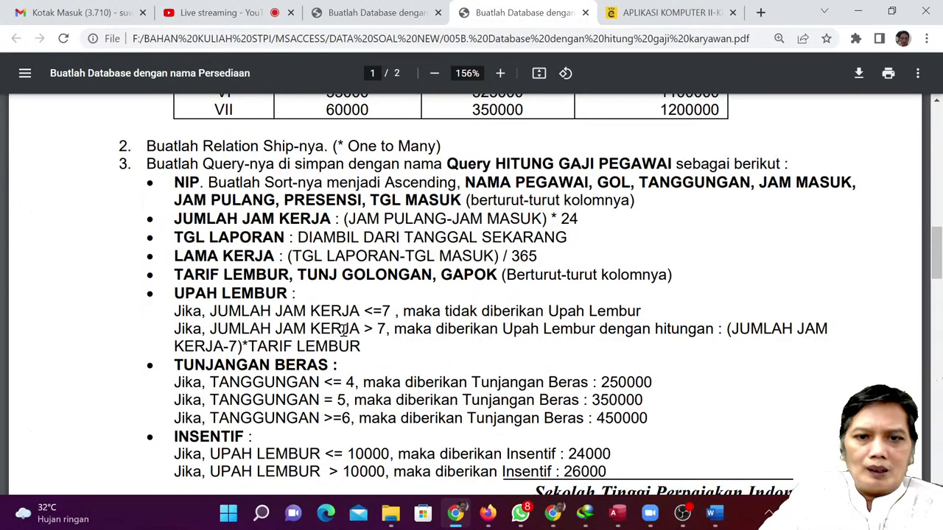
pyautogui.scroll(-2, 342, 330)
pyautogui.scroll(1, 343, 331)
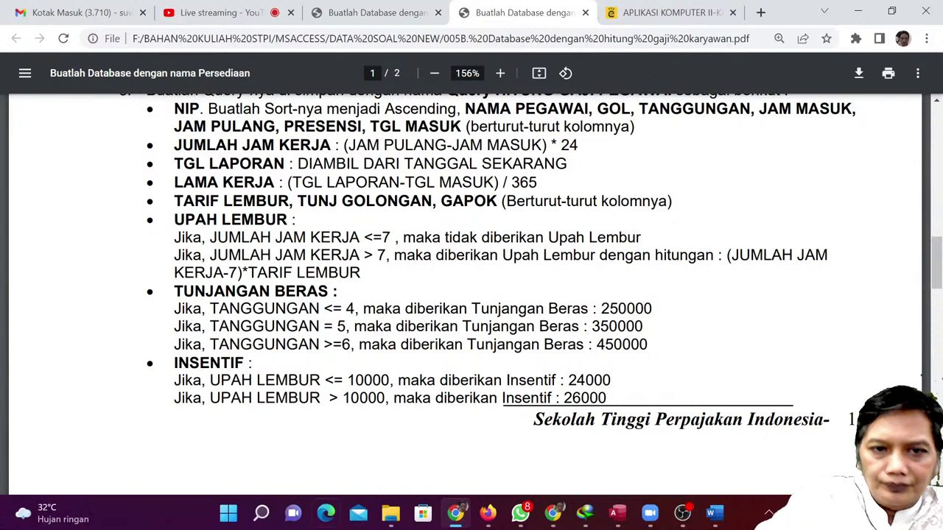
pyautogui.click(571, 438)
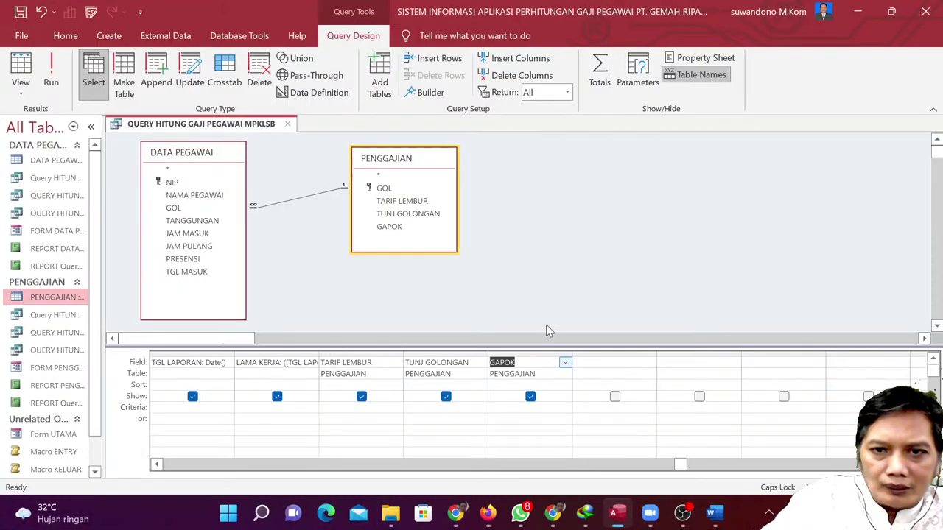
pyautogui.click(612, 363)
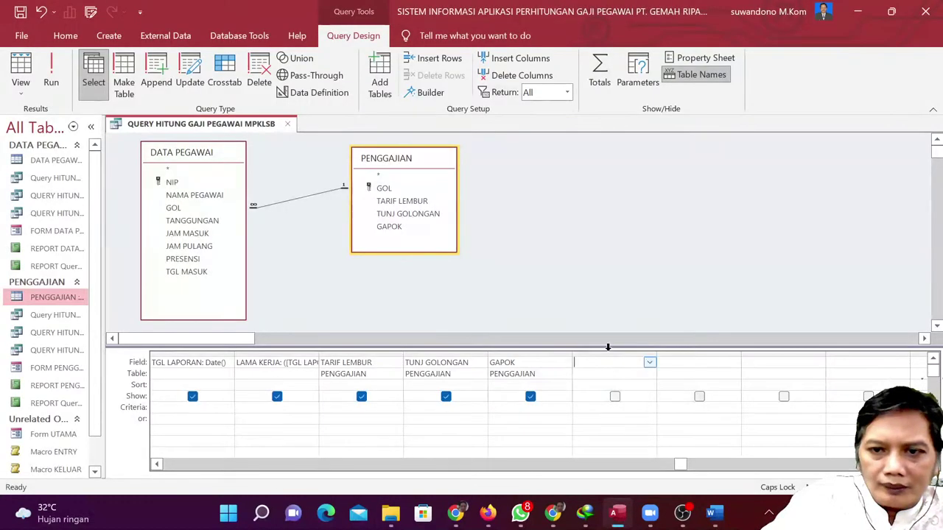
pyautogui.click(425, 98)
pyautogui.write('UPAH LEMBUR')
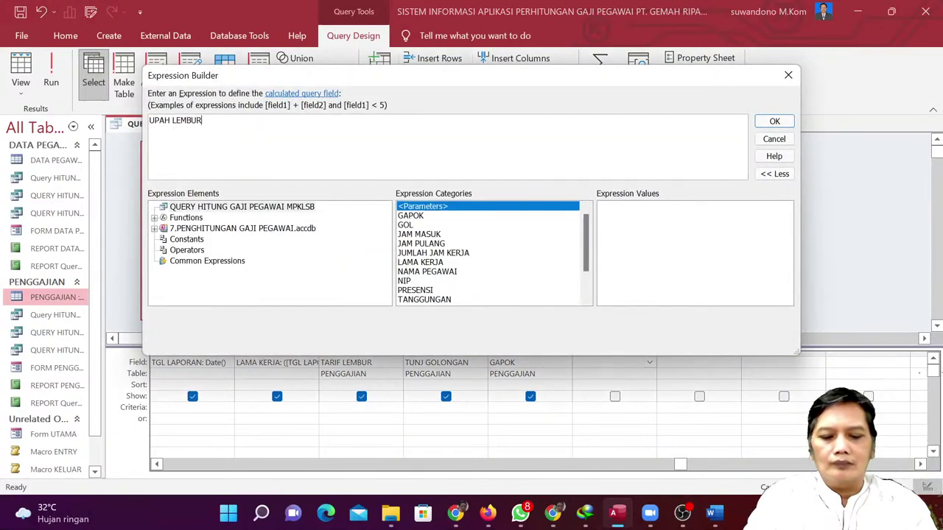
pyautogui.write(':IIF(')
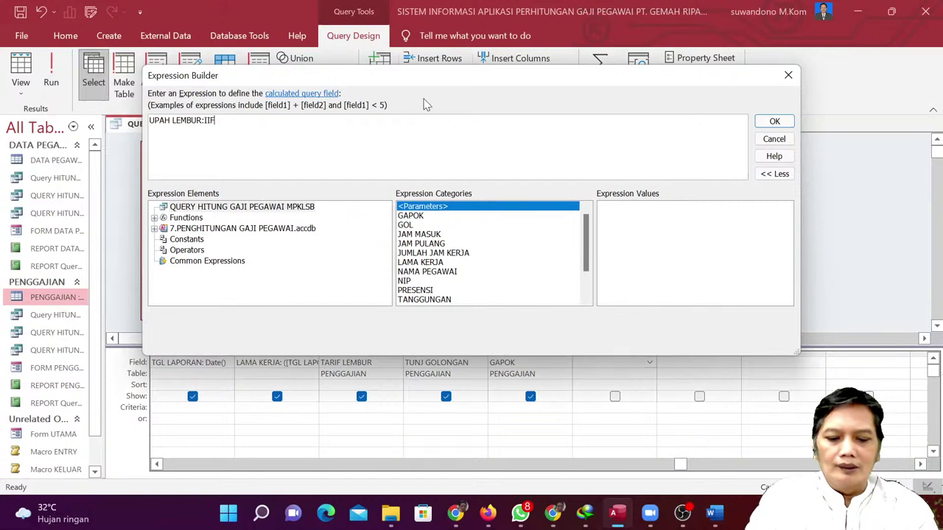
# Add the IIF condition [JUMLAH JAM KERJA] <=7 with 0 as its true result.
pyautogui.doubleClick(457, 253)
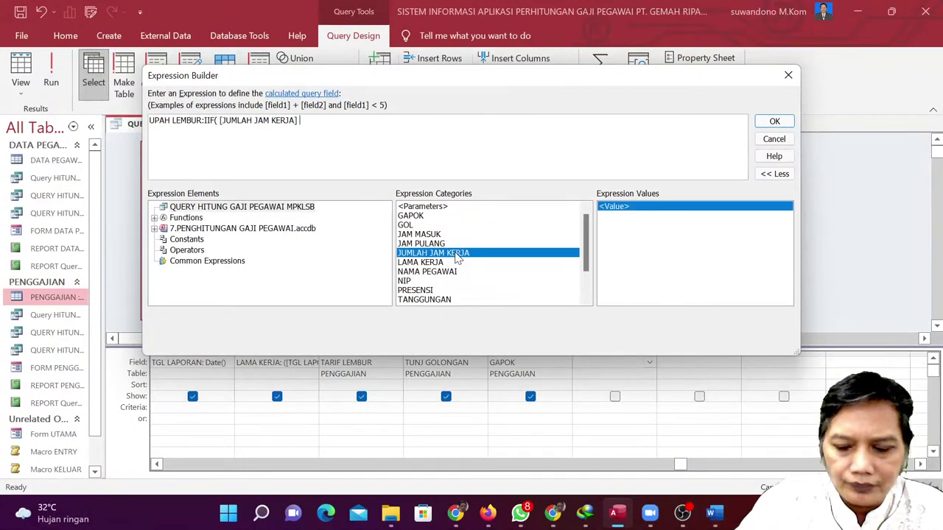
pyautogui.write('<=')
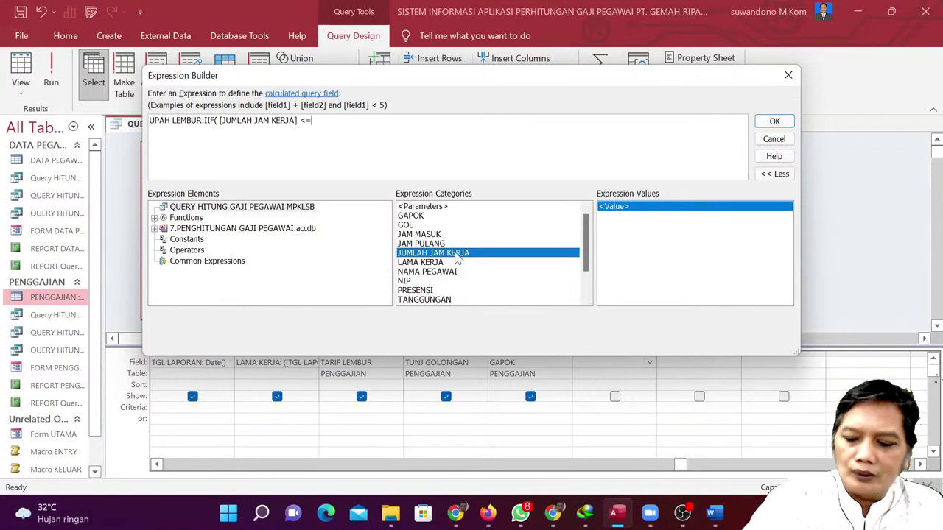
pyautogui.write('7;')
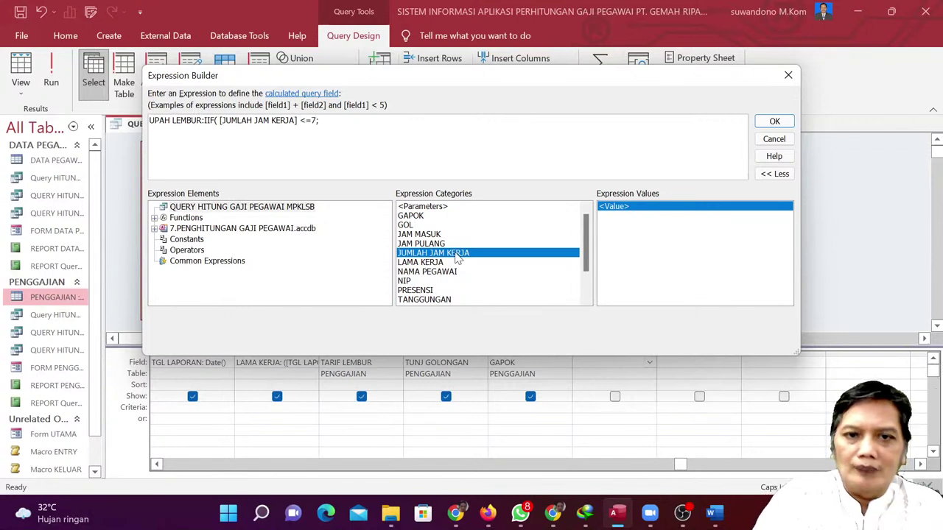
pyautogui.write('0')
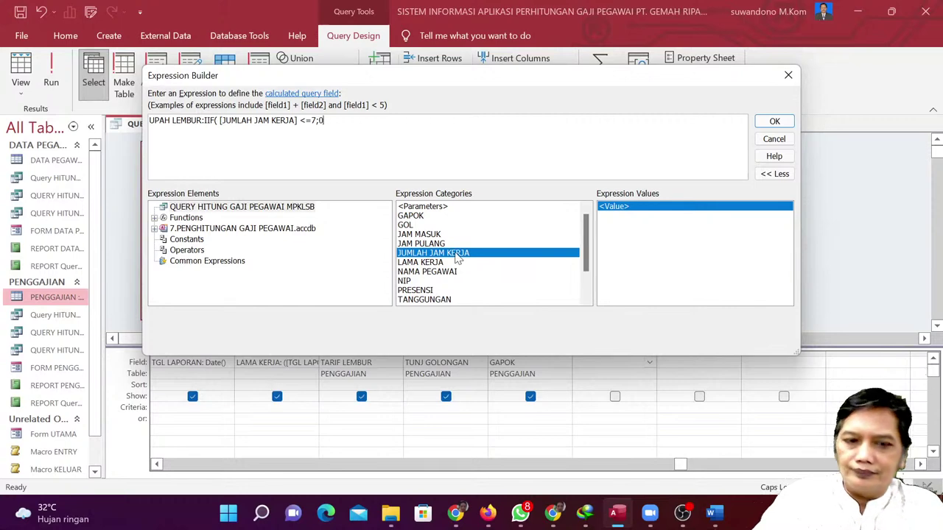
pyautogui.write(';')
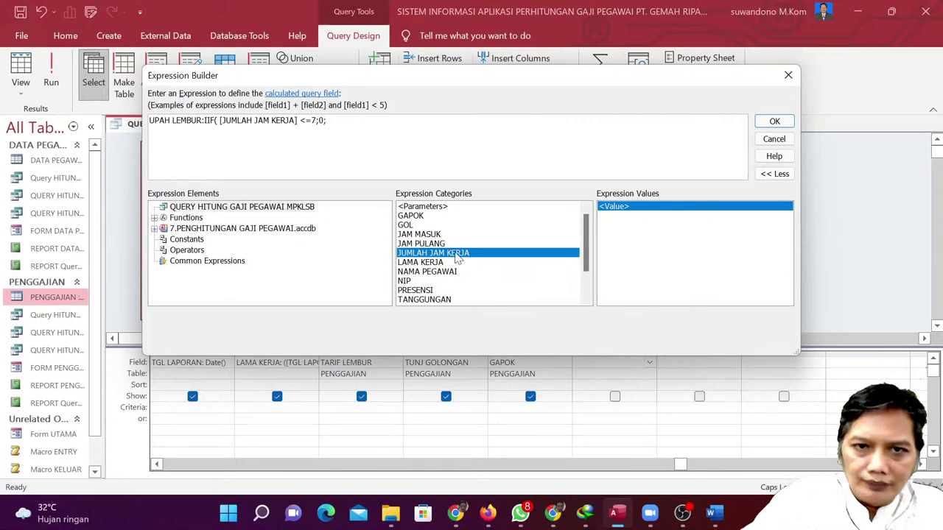
# Recheck the overtime formula in the Chrome PDF and enter ([JUMLAH JAM KERJA] -7) in Access as the start of the false result.
pyautogui.click(456, 513)
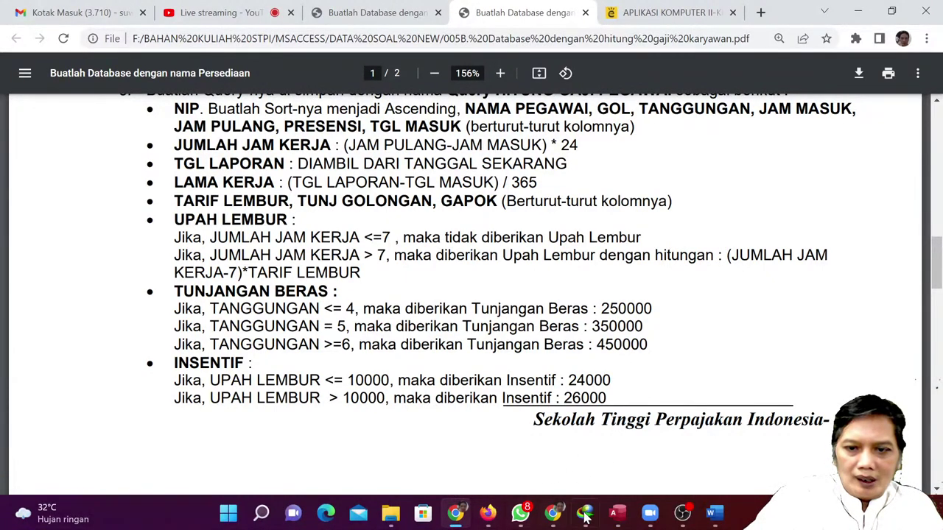
pyautogui.moveTo(615, 520)
pyautogui.click(571, 439)
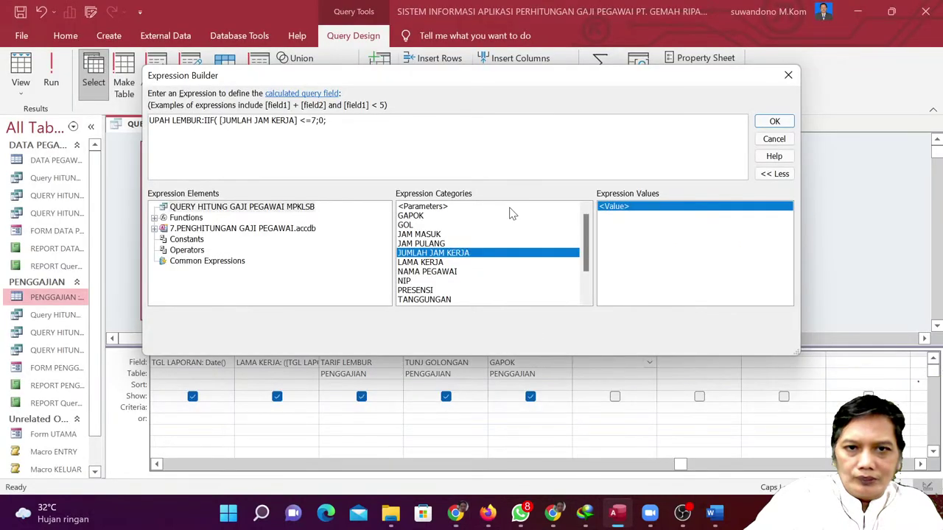
pyautogui.write('(')
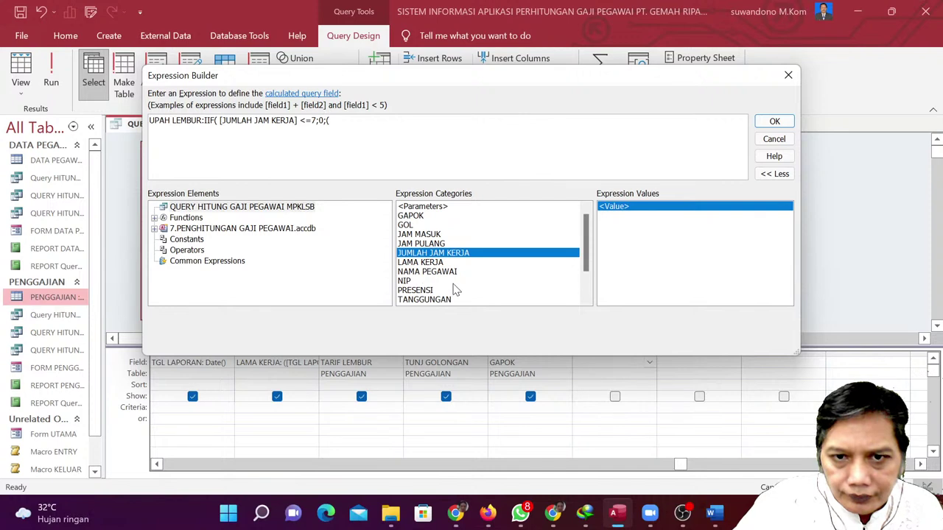
pyautogui.scroll(-1, 456, 290)
pyautogui.scroll(-3, 456, 289)
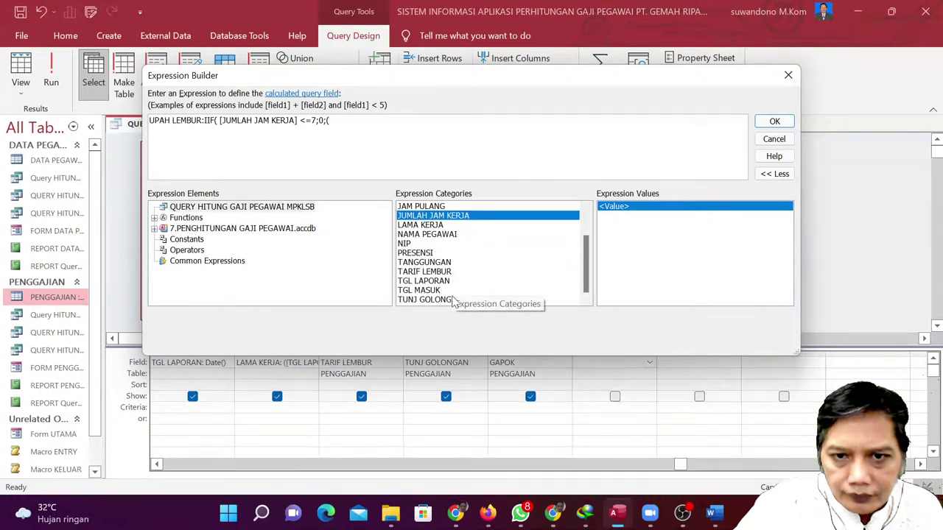
pyautogui.scroll(2, 454, 282)
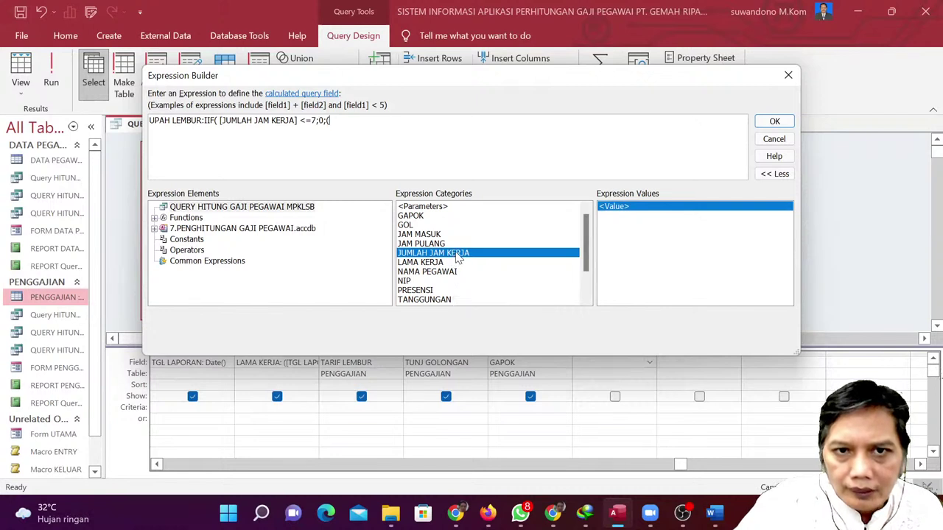
pyautogui.doubleClick(458, 256)
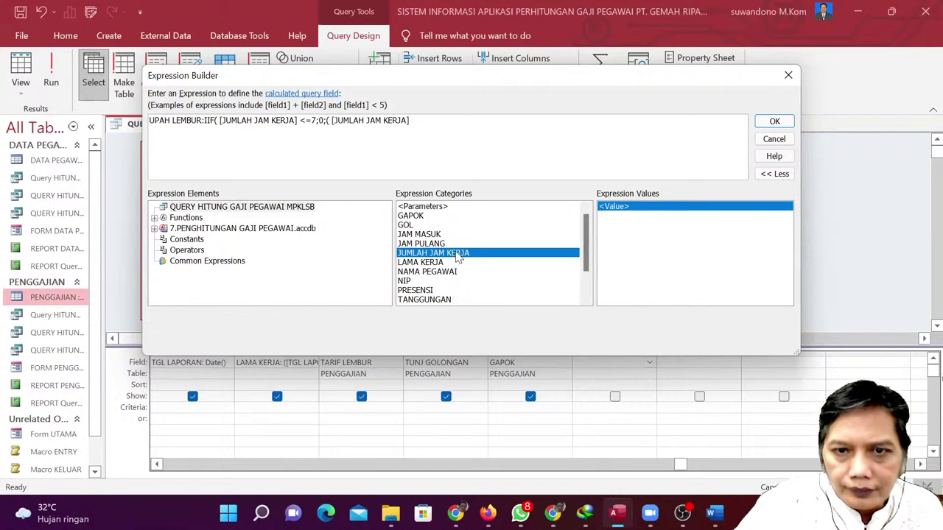
pyautogui.write('-7')
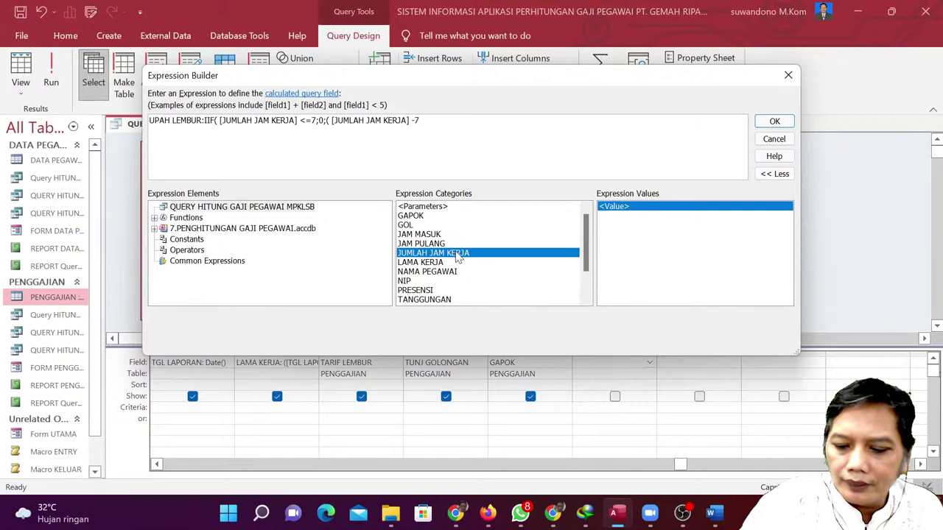
pyautogui.write(')')
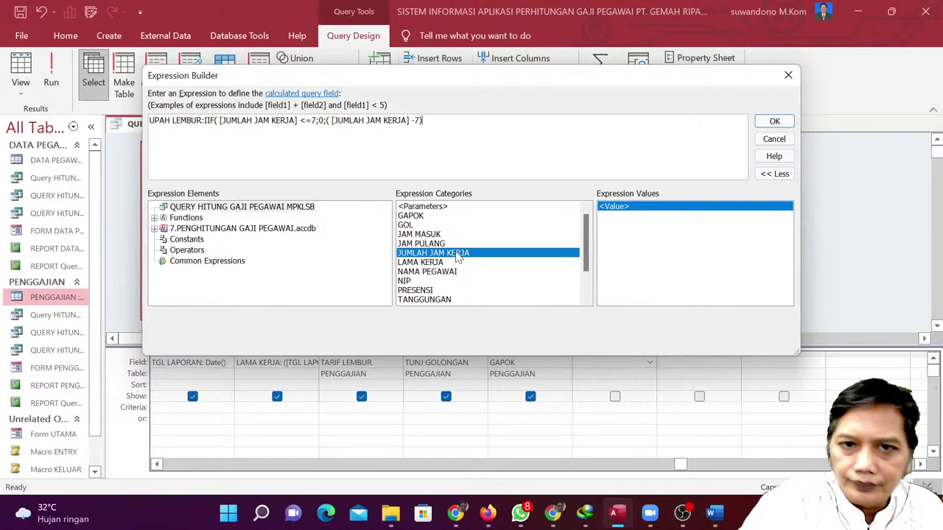
# Check the PDF in Chrome again, multiply the false result by [TARIF LEMBUR] in Access, close the IIF and accept the UPAH LEMBUR expression.
pyautogui.click(457, 518)
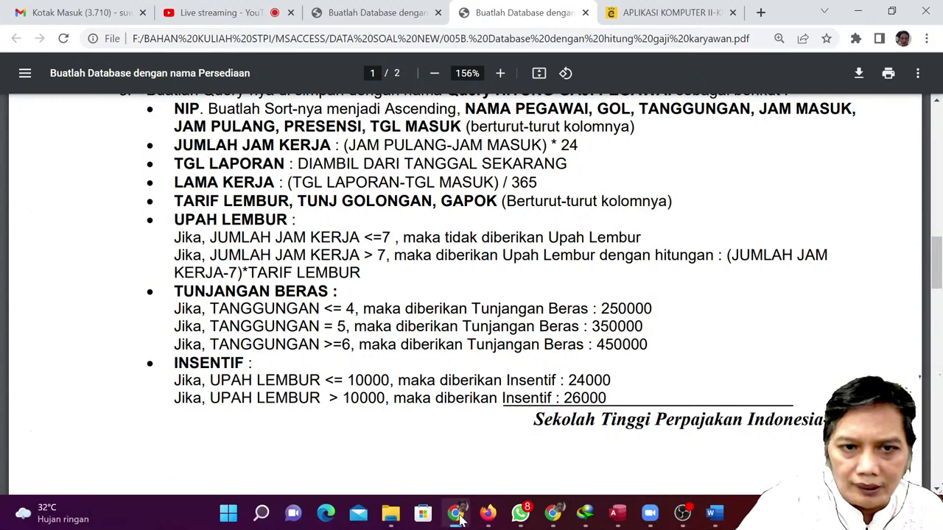
pyautogui.click(457, 519)
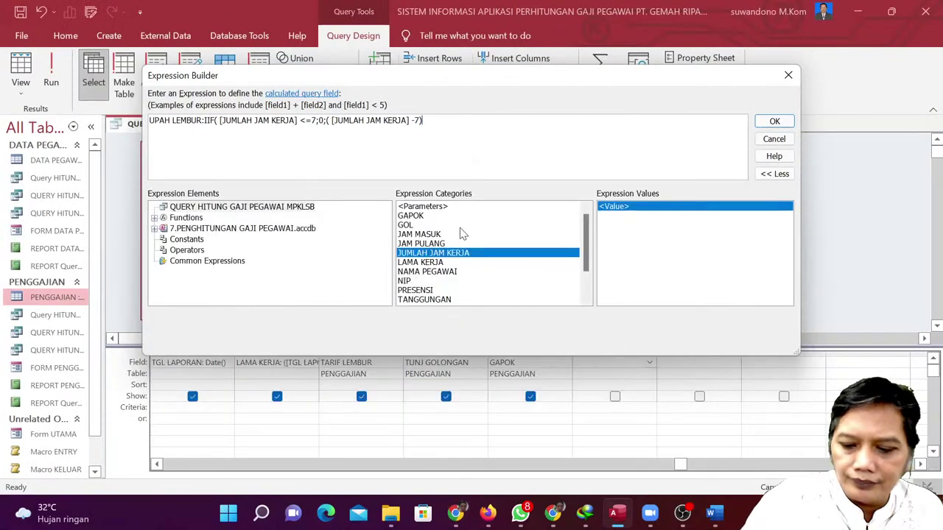
pyautogui.write('*')
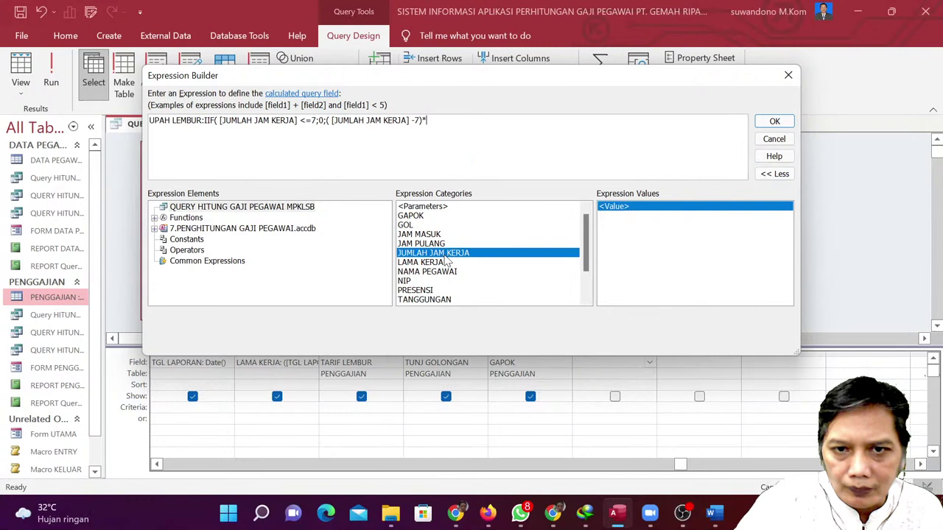
pyautogui.scroll(-1, 448, 298)
pyautogui.scroll(-1, 448, 298)
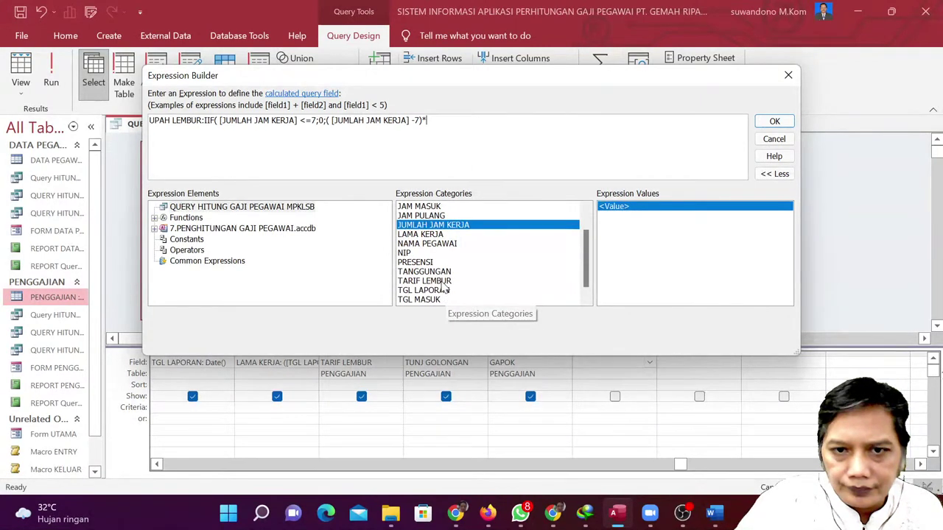
pyautogui.doubleClick(442, 282)
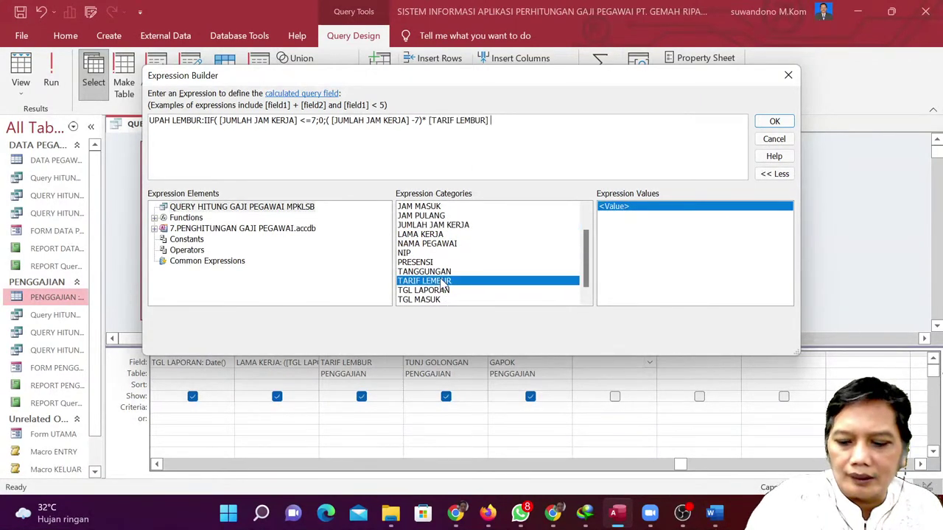
pyautogui.write(')')
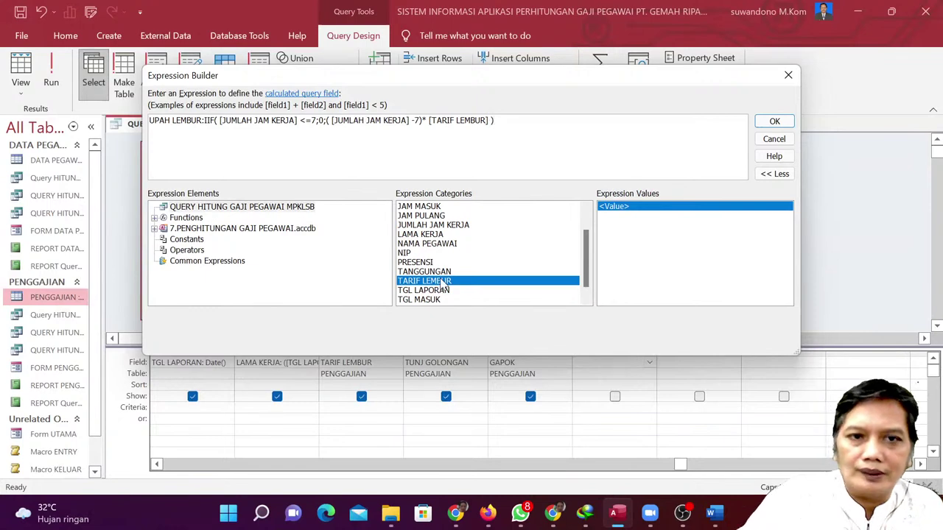
pyautogui.click(774, 121)
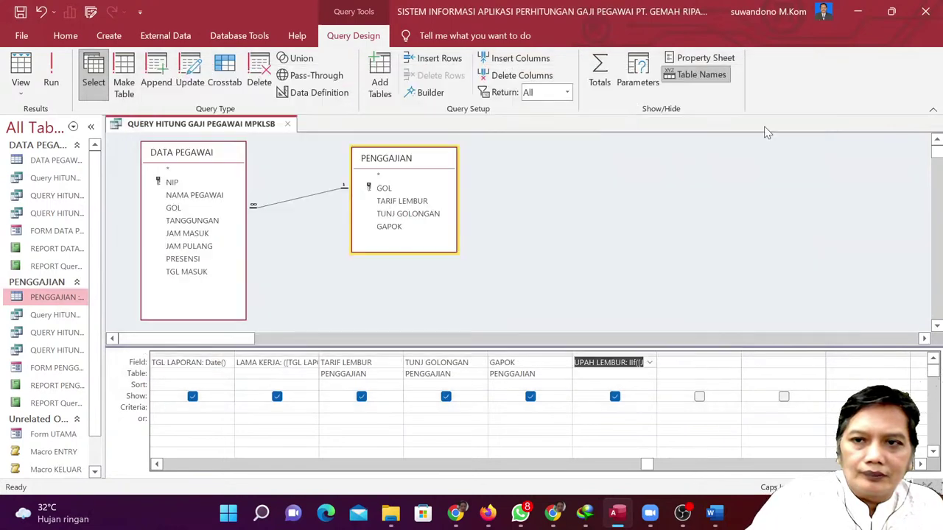
# Run the query and inspect the UPAH LEMBUR column, selecting the sixth record's row.
pyautogui.click(55, 73)
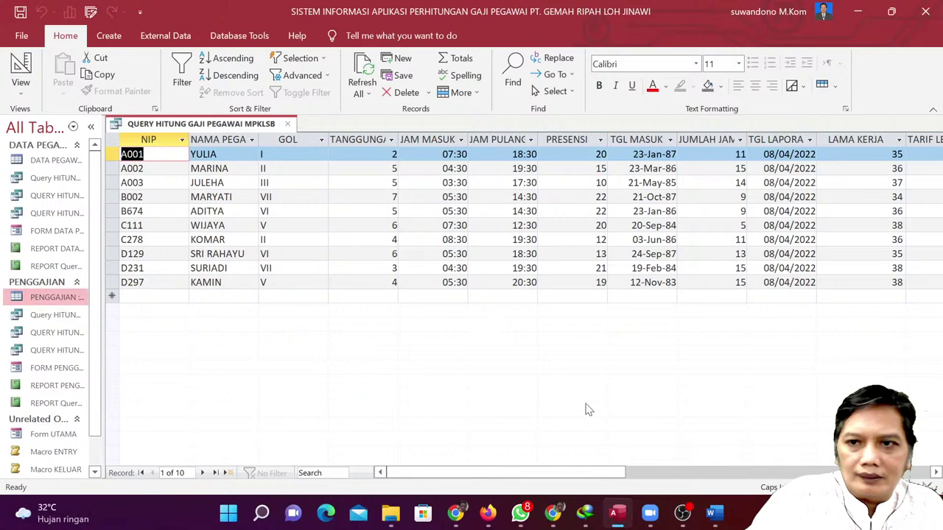
pyautogui.moveTo(595, 471); pyautogui.dragTo(847, 475)
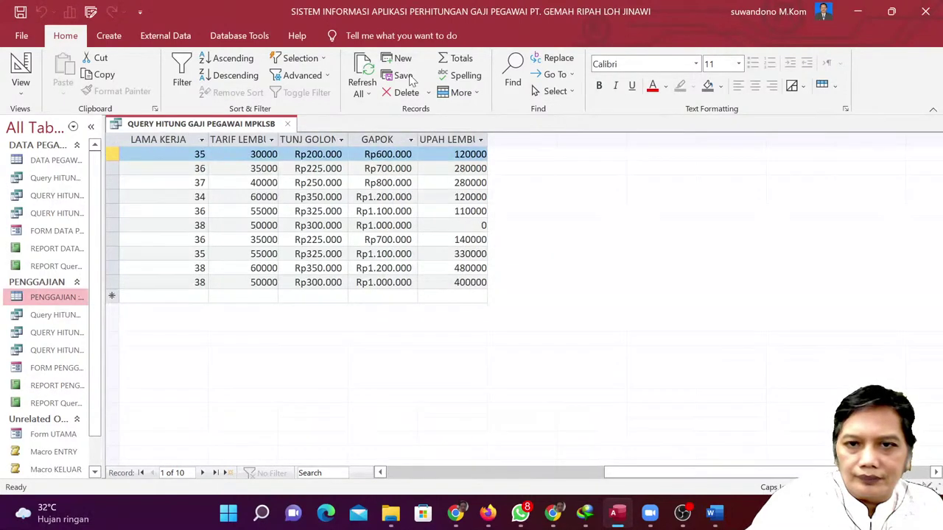
pyautogui.click(111, 225)
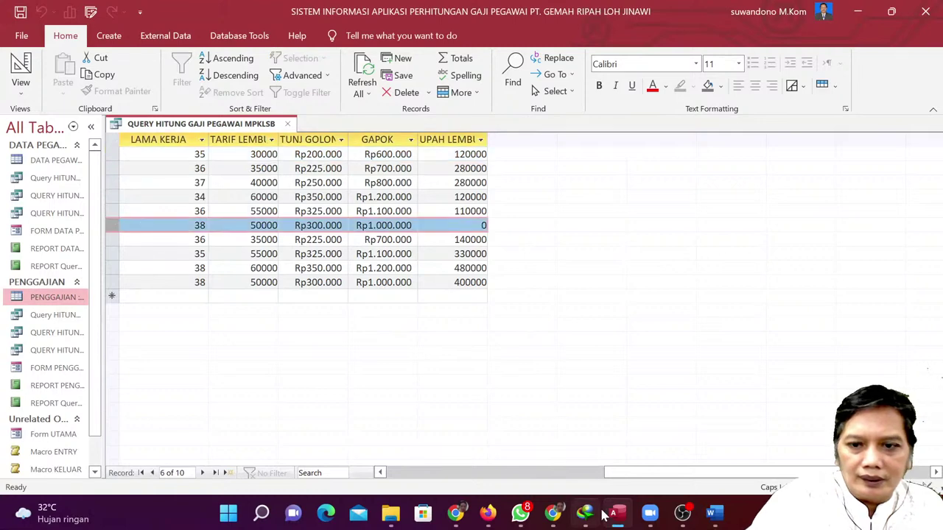
# Compare JUMLAH JAM KERJA with UPAH LEMBUR in the results, and review the UPAH LEMBUR expression in the query design.
pyautogui.moveTo(624, 476); pyautogui.dragTo(536, 472)
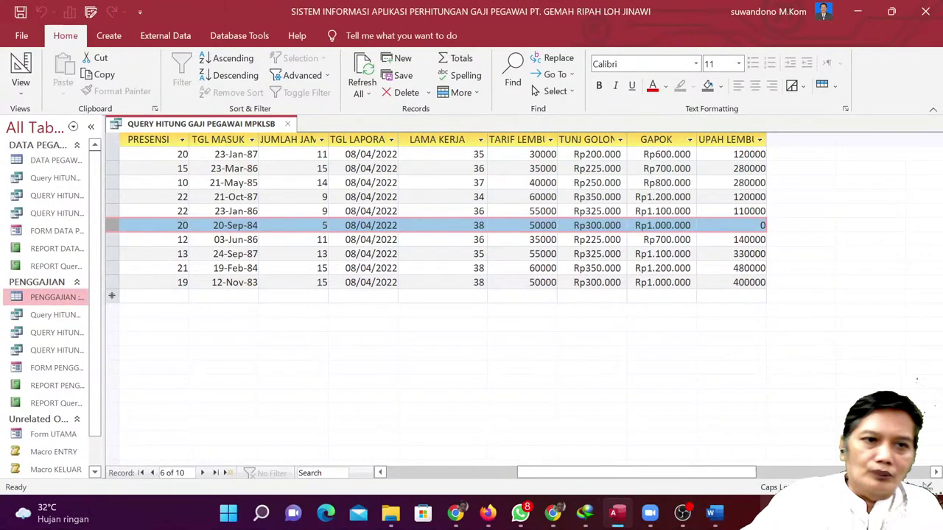
pyautogui.click(20, 66)
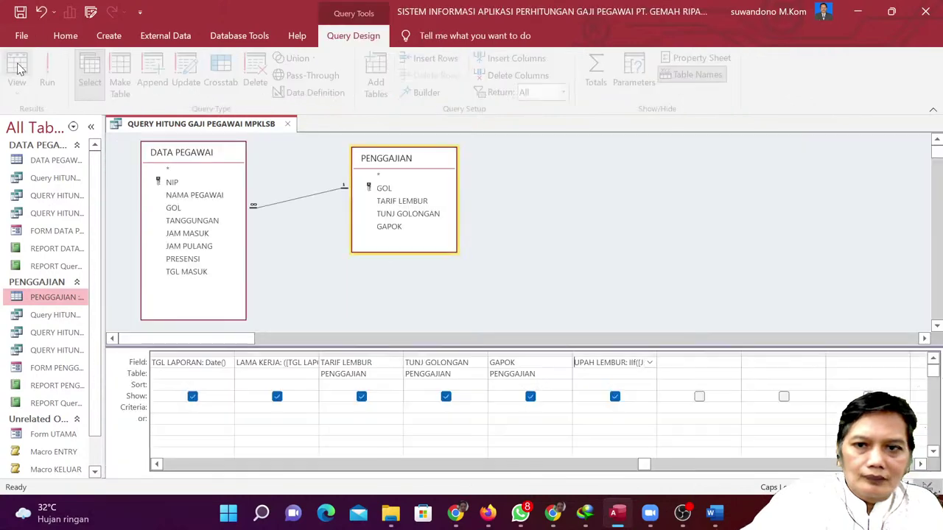
pyautogui.click(418, 92)
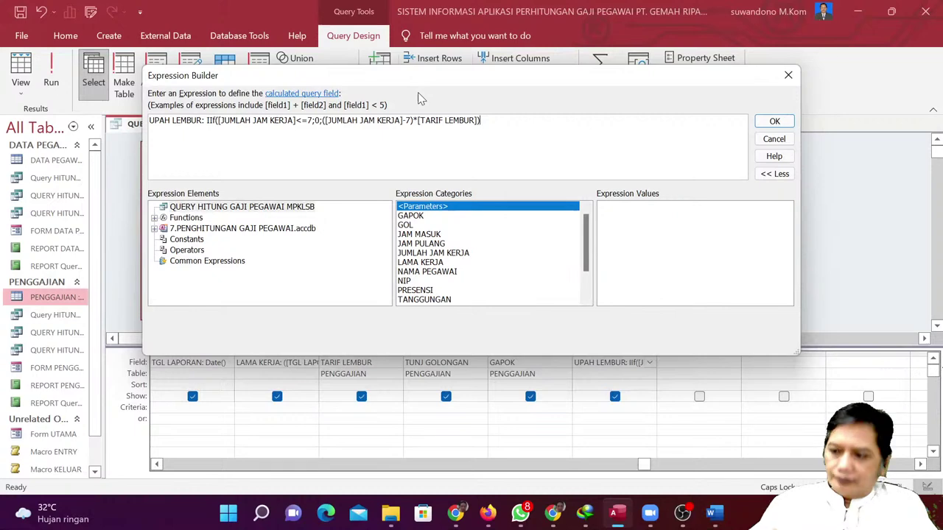
pyautogui.click(774, 122)
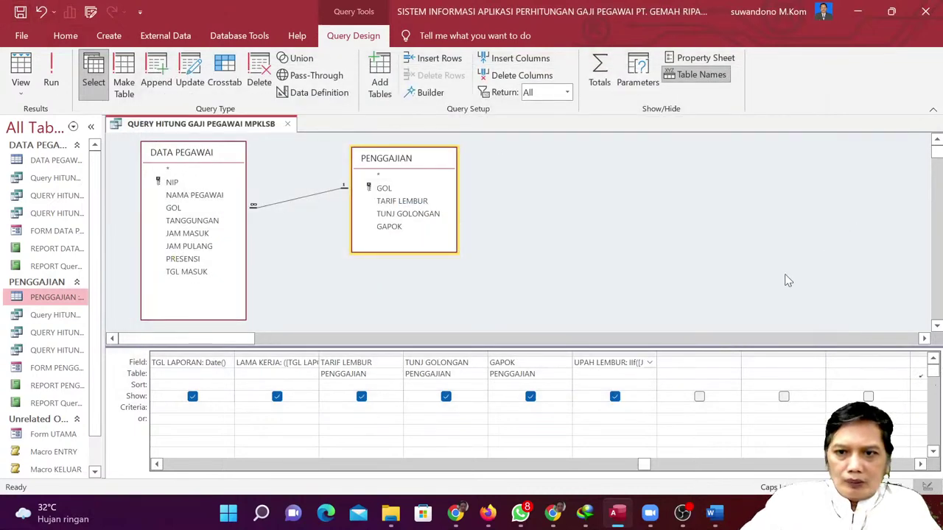
# Read the TUNJANGAN BERAS rules in the Chrome PDF, and start a TUNJANGAN BERAS expression in the next empty column in Access.
pyautogui.click(674, 364)
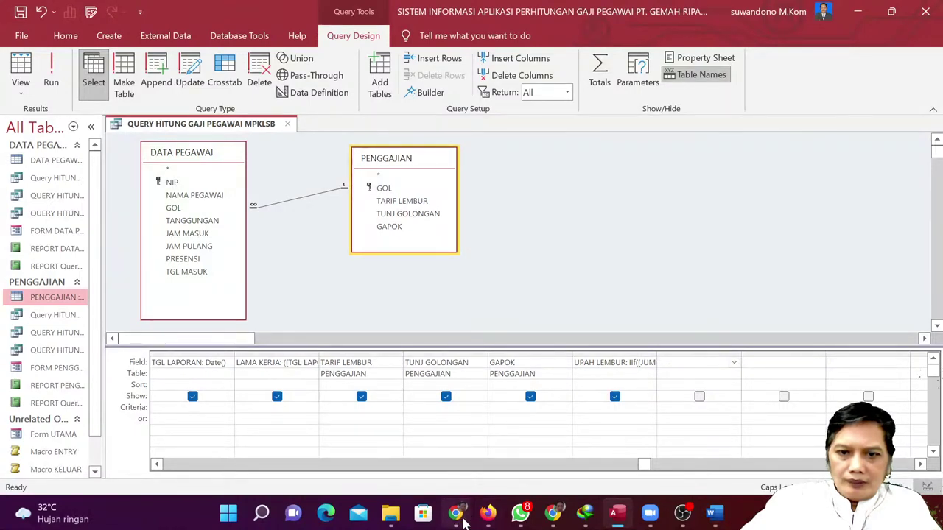
pyautogui.click(465, 519)
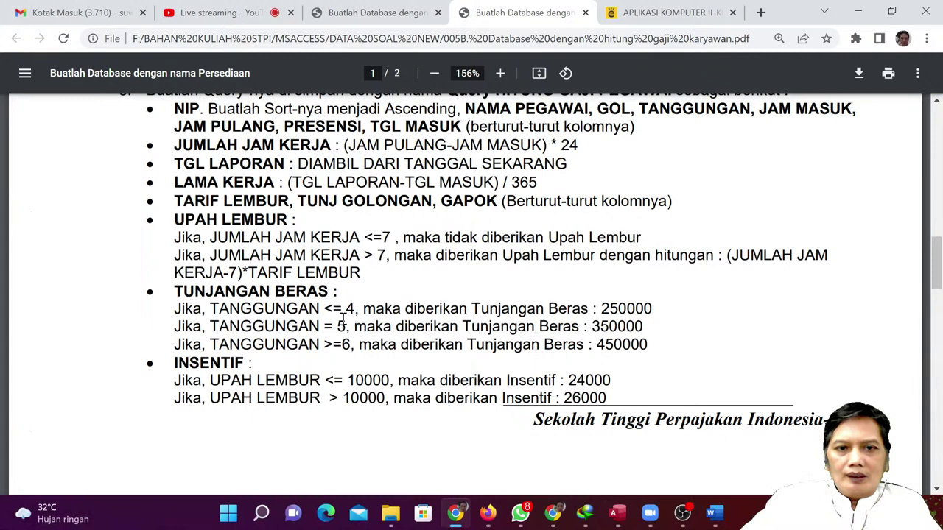
pyautogui.scroll(-2, 343, 319)
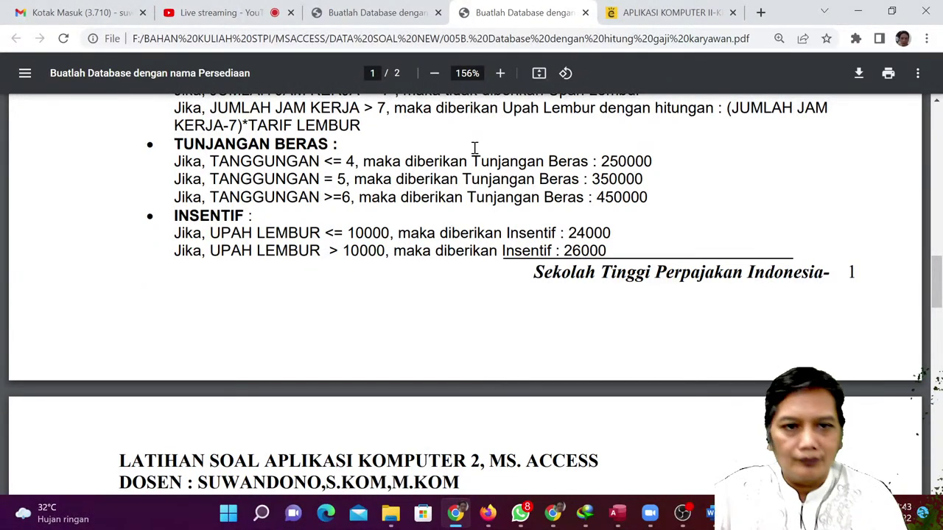
pyautogui.click(617, 513)
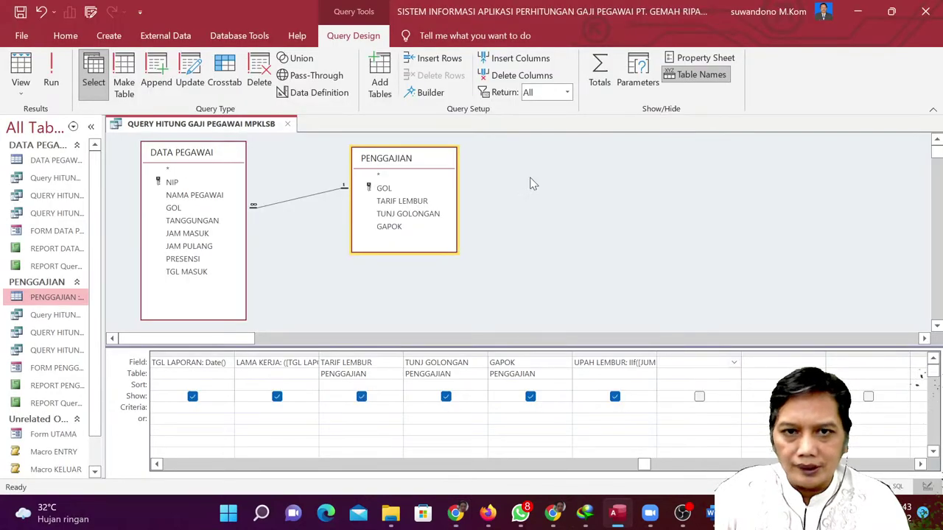
pyautogui.click(435, 91)
pyautogui.write('TU N')
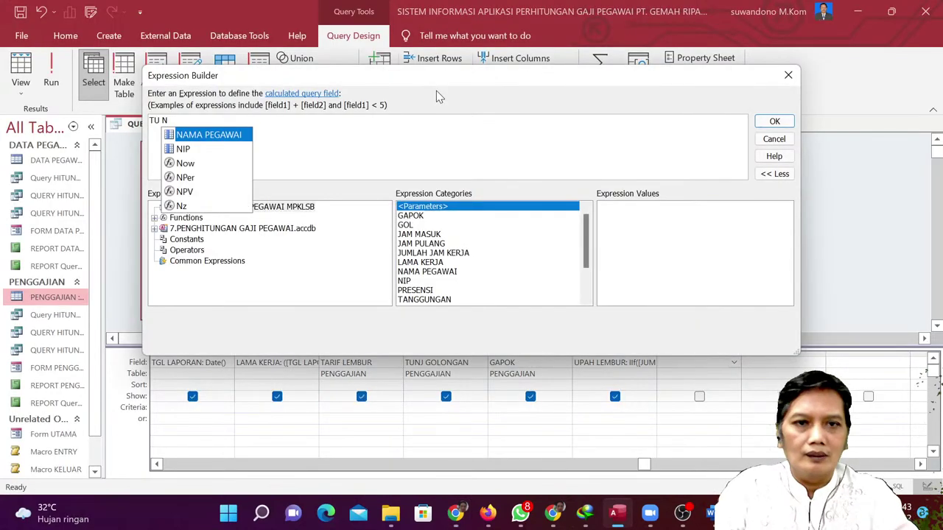
pyautogui.press('BackSpace')
pyautogui.press('BackSpace')
pyautogui.write('N')
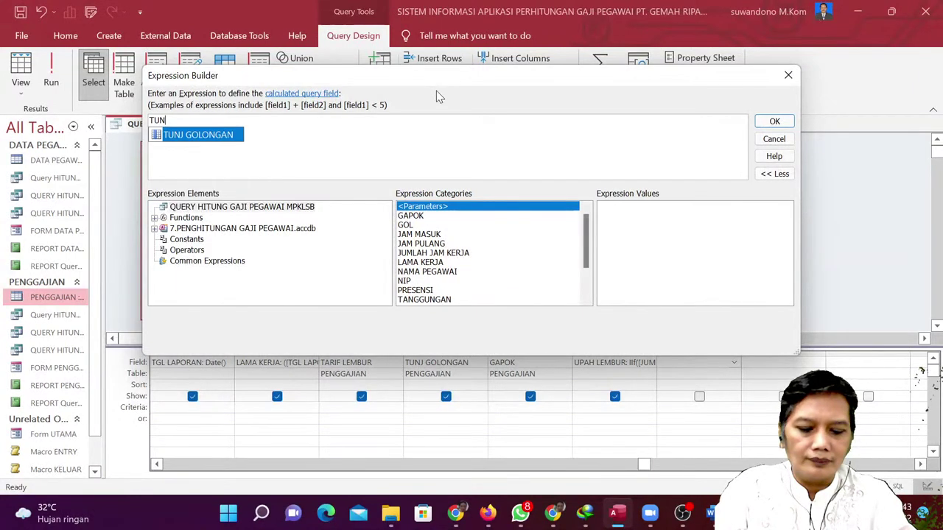
pyautogui.write('JANGAN BERAS:')
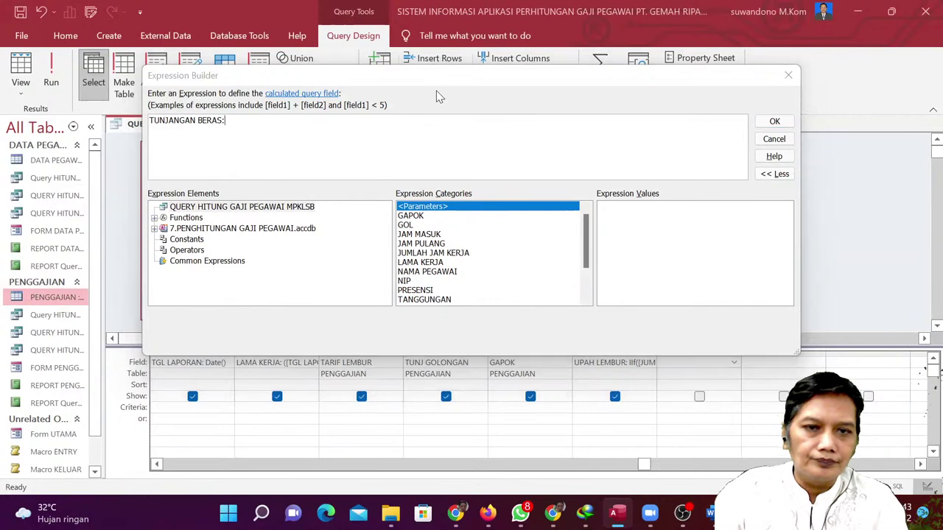
# Begin an IIF function after the TUNJANGAN BERAS label with a single [TANGGUNGAN] field reference, removing the duplicate reference and placeholder.
pyautogui.hotkey('alt', 'Tab')
pyautogui.hotkey('alt', 'Tab')
pyautogui.write('AS:I')
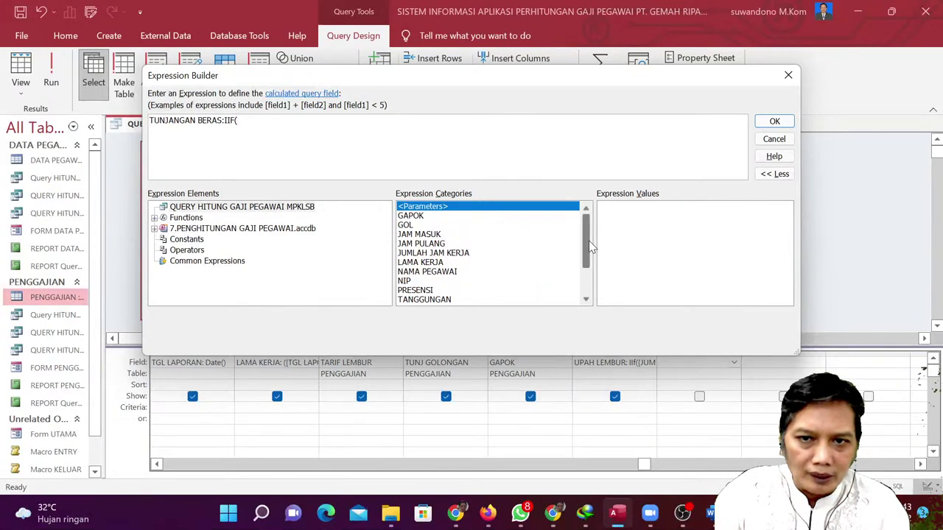
pyautogui.moveTo(587, 246); pyautogui.dragTo(475, 266)
pyautogui.doubleClick(448, 253)
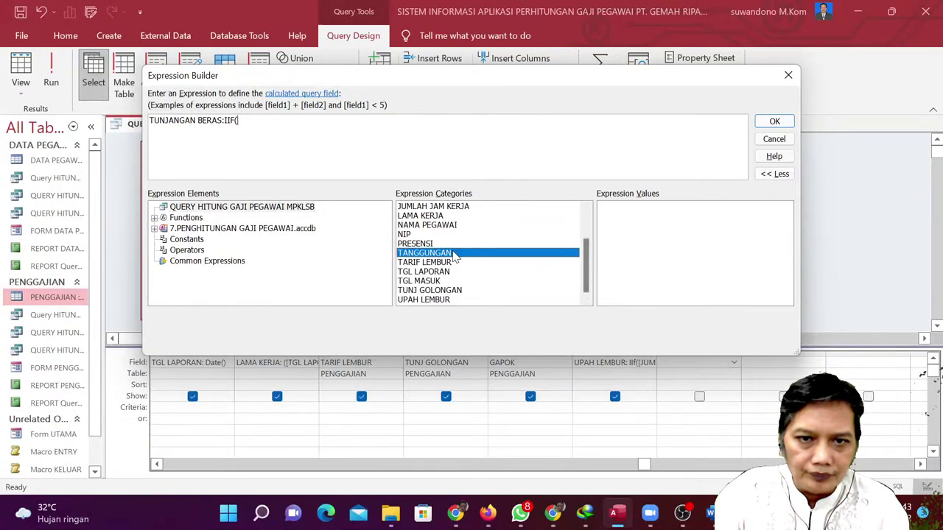
pyautogui.doubleClick(447, 254)
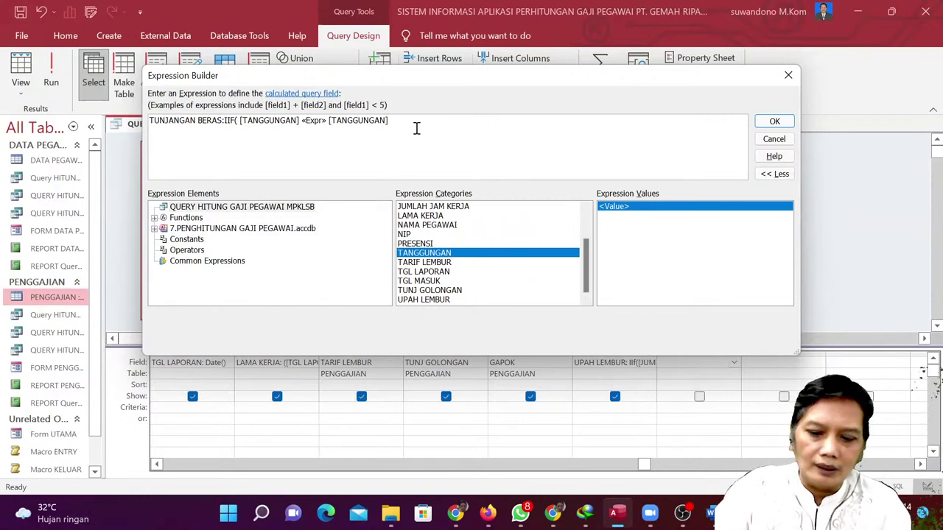
pyautogui.press('BackSpace')
pyautogui.press('BackSpace')
pyautogui.press('BackSpace')
pyautogui.press('BackSpace')
pyautogui.press('BackSpace')
pyautogui.press('BackSpace')
pyautogui.press('BackSpace')
pyautogui.press('BackSpace')
pyautogui.press('BackSpace')
pyautogui.press('BackSpace')
pyautogui.press('BackSpace')
pyautogui.press('BackSpace')
pyautogui.press('BackSpace')
pyautogui.press('BackSpace')
pyautogui.press('BackSpace')
pyautogui.press('BackSpace')
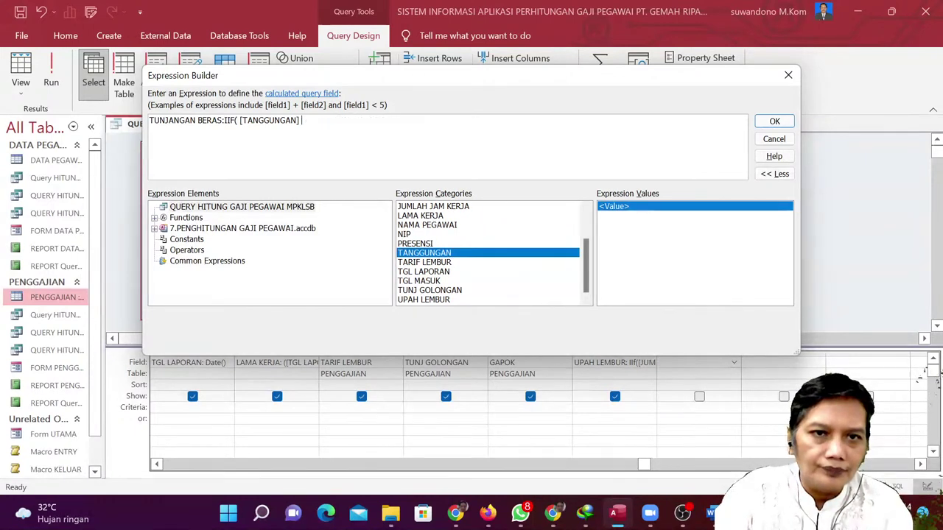
# Check the first rice allowance rule in the Chrome PDF and complete the condition in Access as <=4 with 250000 as its true result.
pyautogui.hotkey('alt', 'Tab')
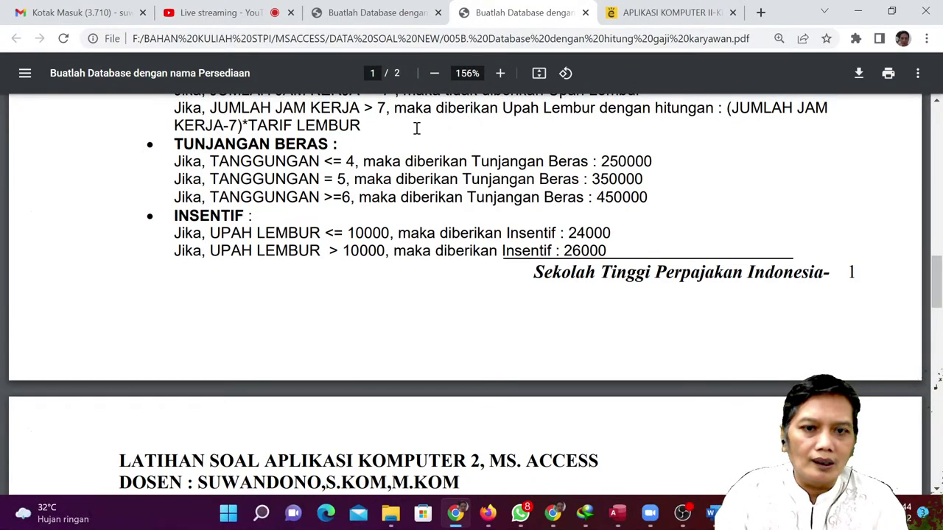
pyautogui.hotkey('alt', 'Tab')
pyautogui.write('<=')
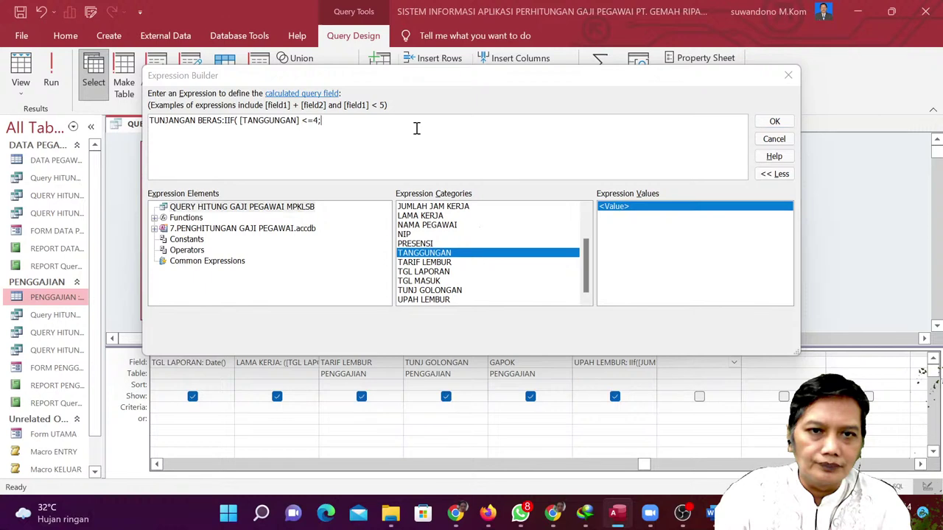
pyautogui.hotkey('alt', 'Tab')
pyautogui.hotkey('alt', 'Tab')
pyautogui.write('4;25')
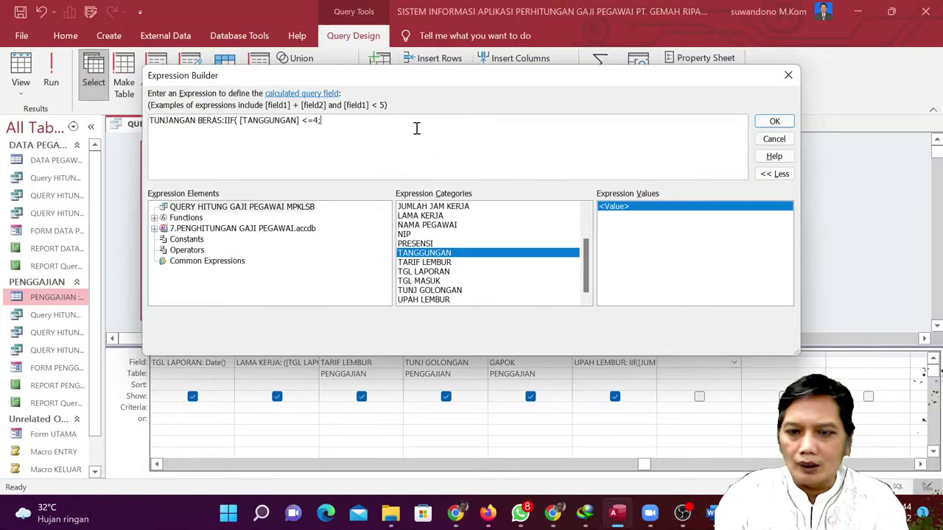
pyautogui.write('0000')
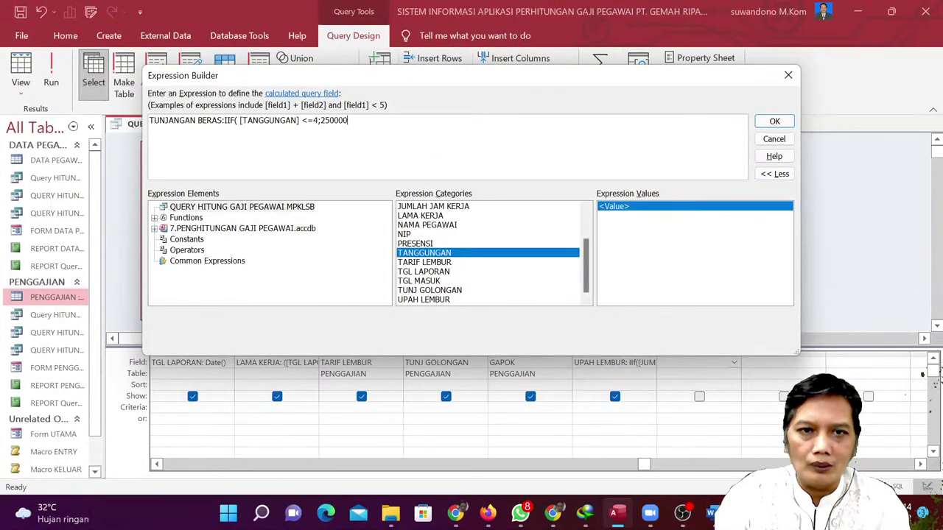
pyautogui.write(';')
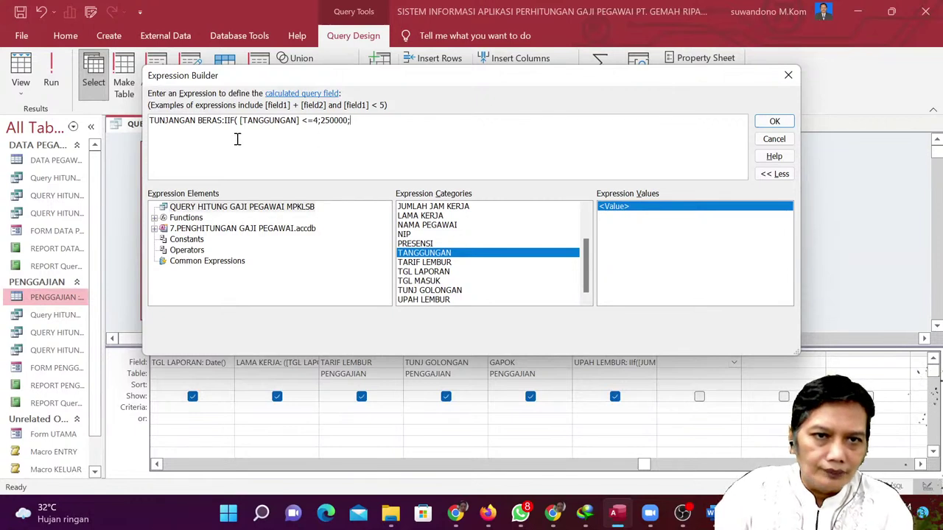
# Copy the IIF( [TANGGUNGAN] <=4;250000 clause and paste it as the start of the false result.
pyautogui.moveTo(224, 121); pyautogui.dragTo(345, 118)
pyautogui.hotkey('ctrl', 'c')
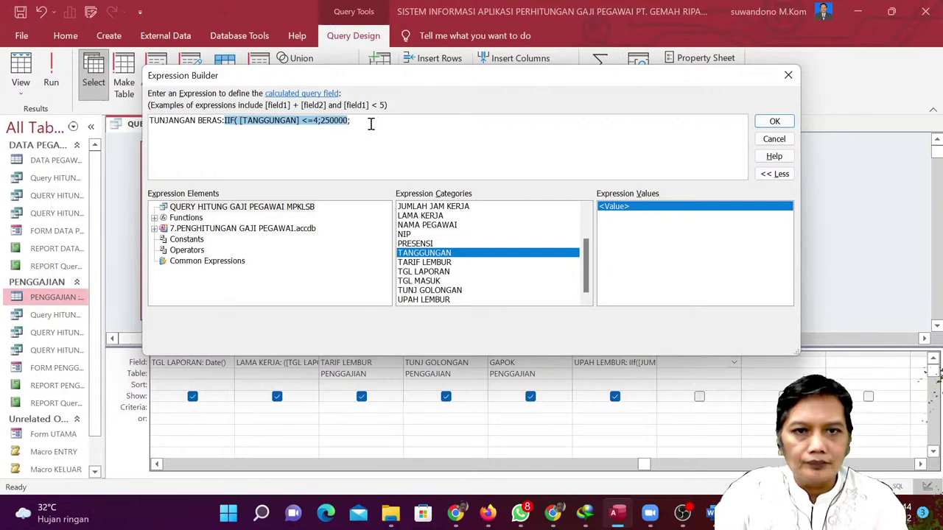
pyautogui.click(372, 123)
pyautogui.hotkey('ctrl', 'v')
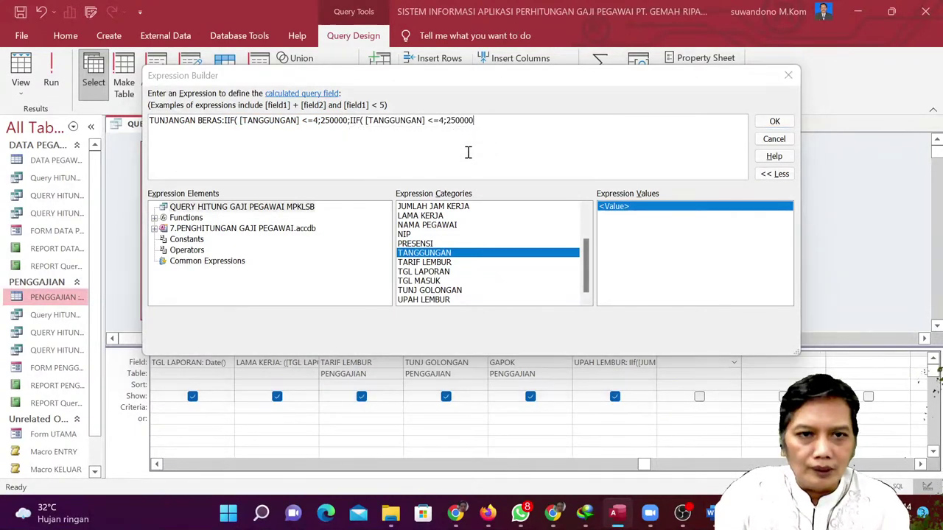
# Check the second rule in the Chrome PDF and change the nested IIF in Access to [TANGGUNGAN] =5 with 350000 as its true result.
pyautogui.hotkey('alt', 'Tab')
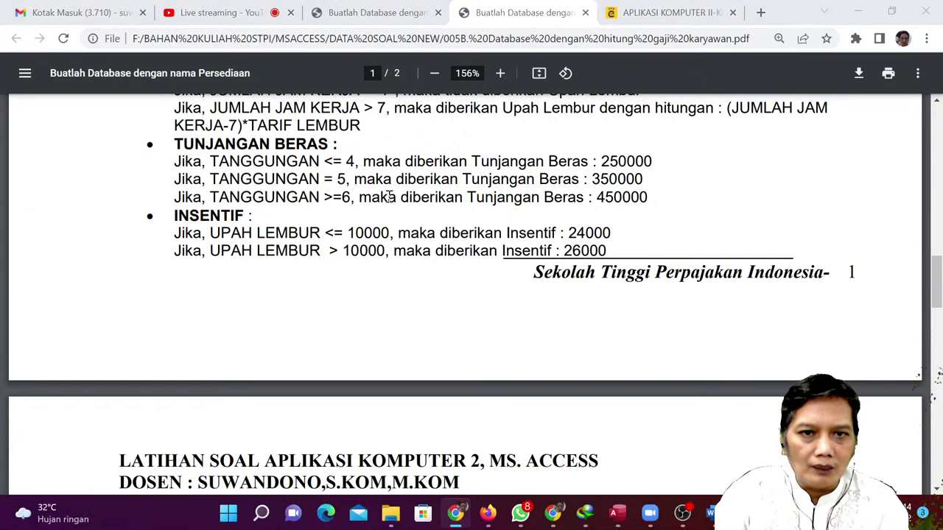
pyautogui.hotkey('alt', 'Tab')
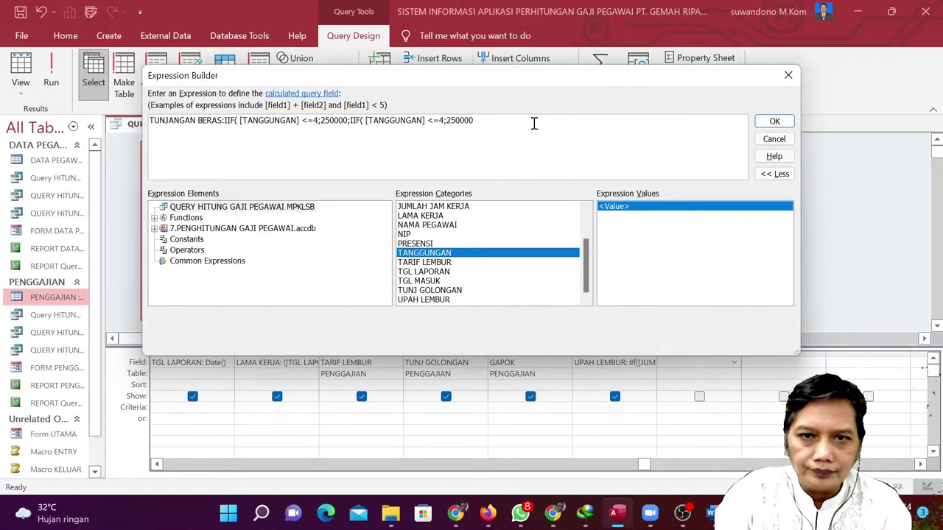
pyautogui.press('Left')
pyautogui.press('Left')
pyautogui.press('Left')
pyautogui.press('Left')
pyautogui.press('Left')
pyautogui.press('Left')
pyautogui.press('Left')
pyautogui.press('Left')
pyautogui.press('Left')
pyautogui.press('BackSpace')
pyautogui.press('Right')
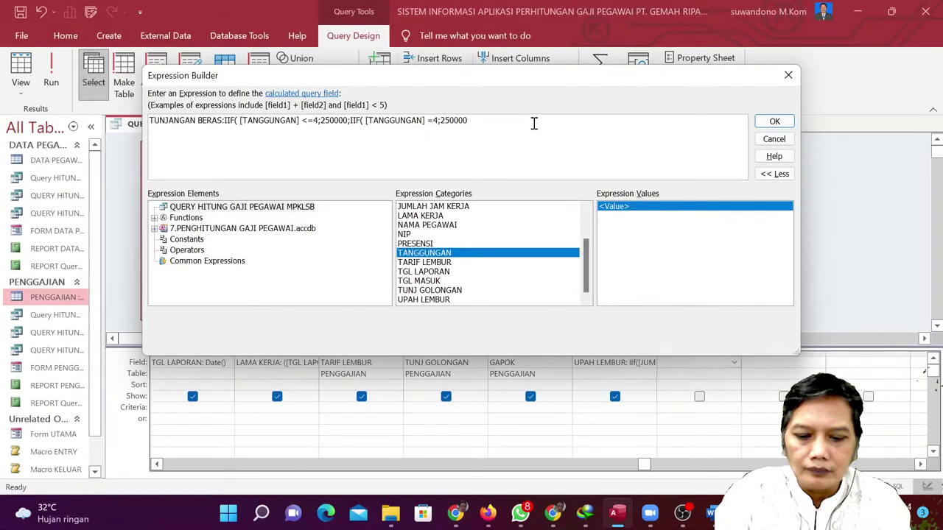
pyautogui.press('Delete')
pyautogui.write('5')
pyautogui.hotkey('alt', 'Tab')
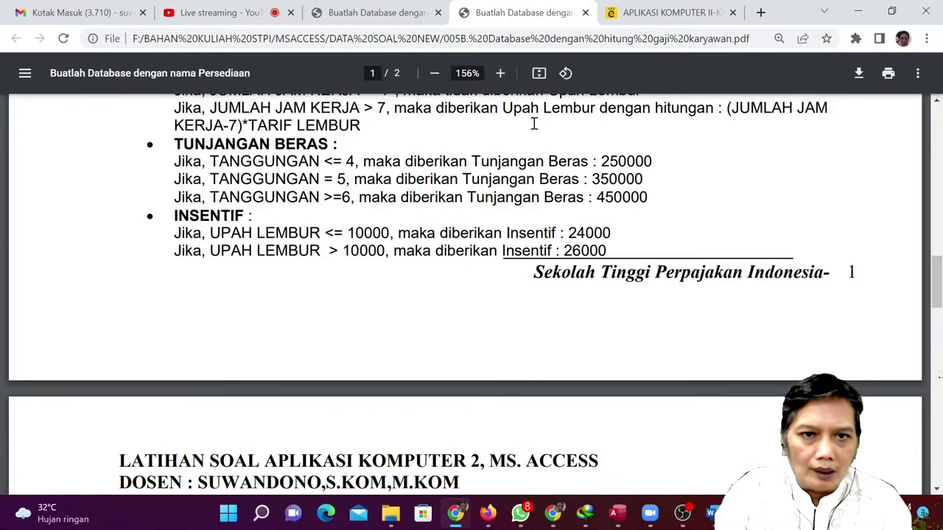
pyautogui.hotkey('alt', 'Tab')
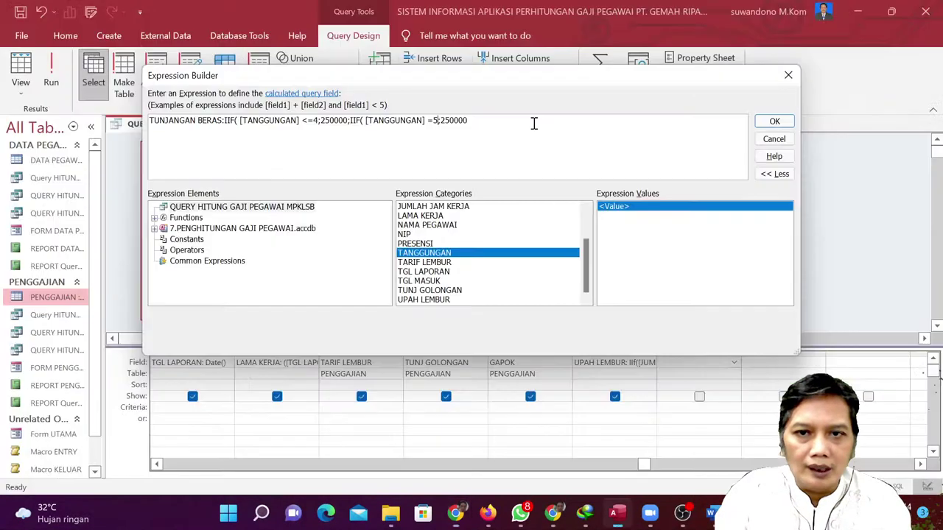
pyautogui.press('Right')
pyautogui.press('BackSpace')
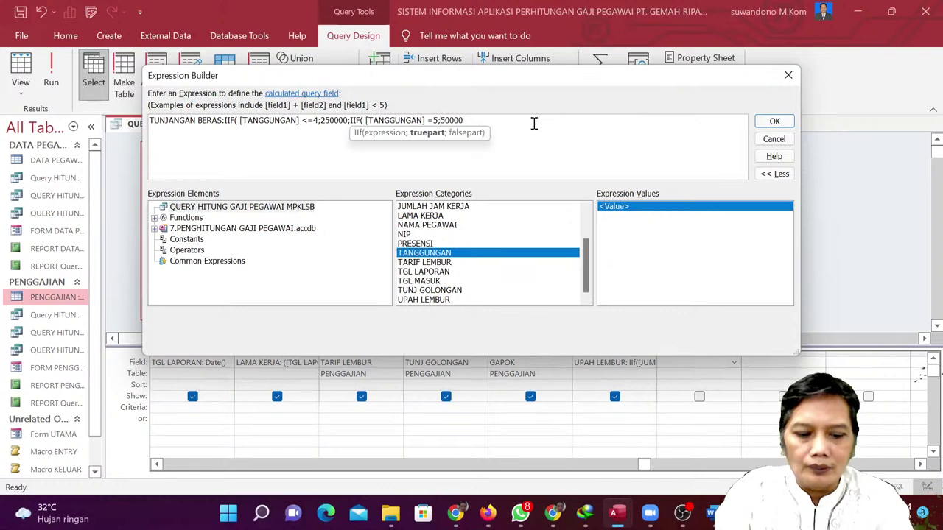
pyautogui.press('Right')
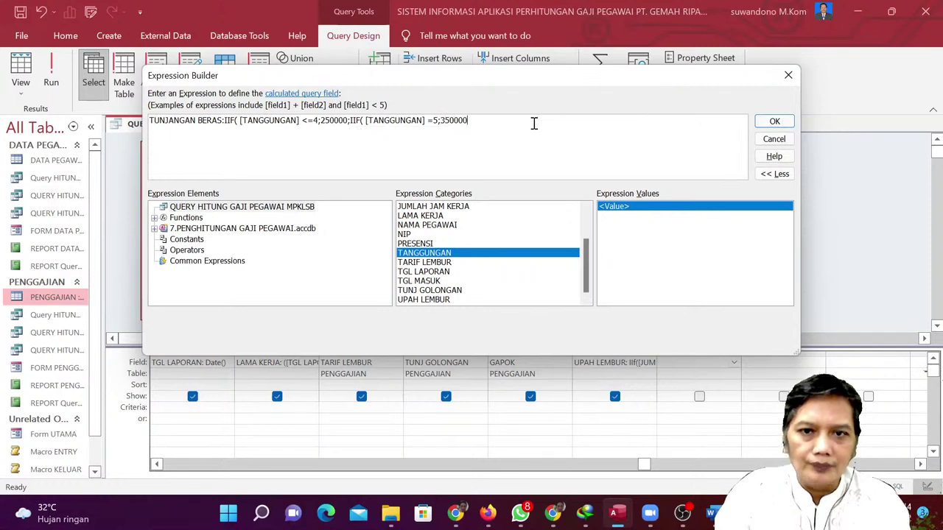
# Check the last rule in the Chrome PDF, enter 450000 as the nested false result in Access, close both IIFs and accept the expression.
pyautogui.hotkey('alt', 'Tab')
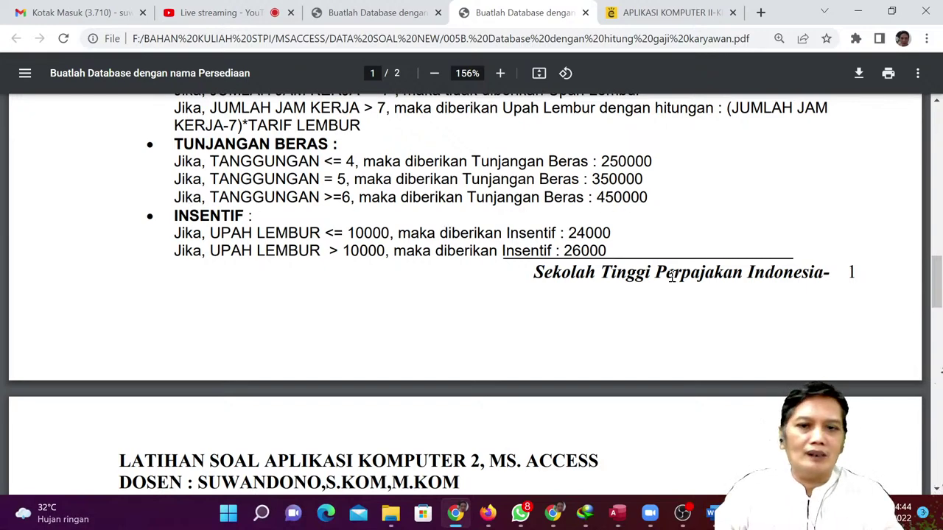
pyautogui.hotkey('alt', 'Tab')
pyautogui.write('4500')
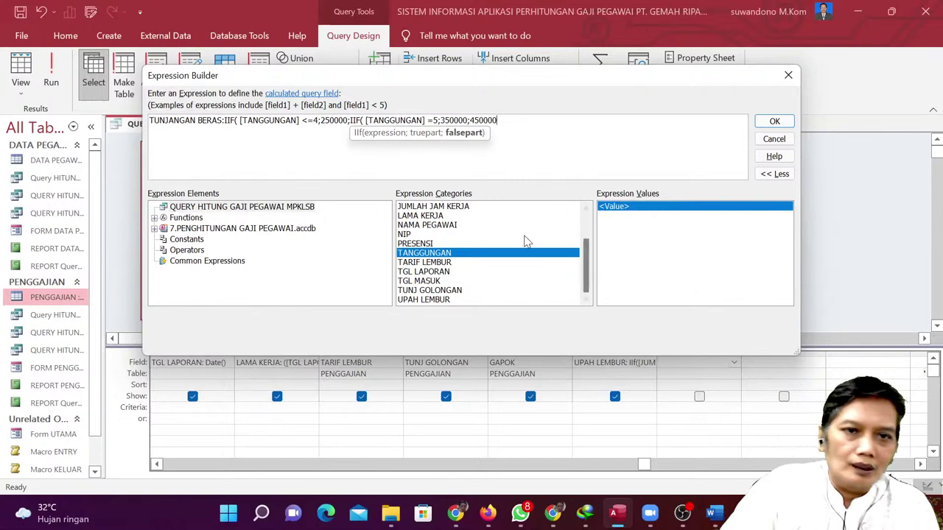
pyautogui.write('00')
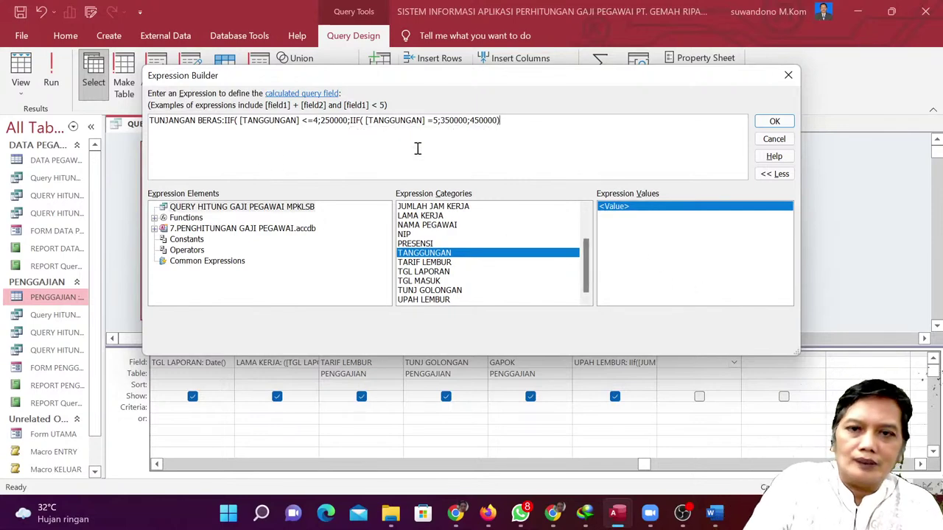
pyautogui.write('))')
pyautogui.click(784, 123)
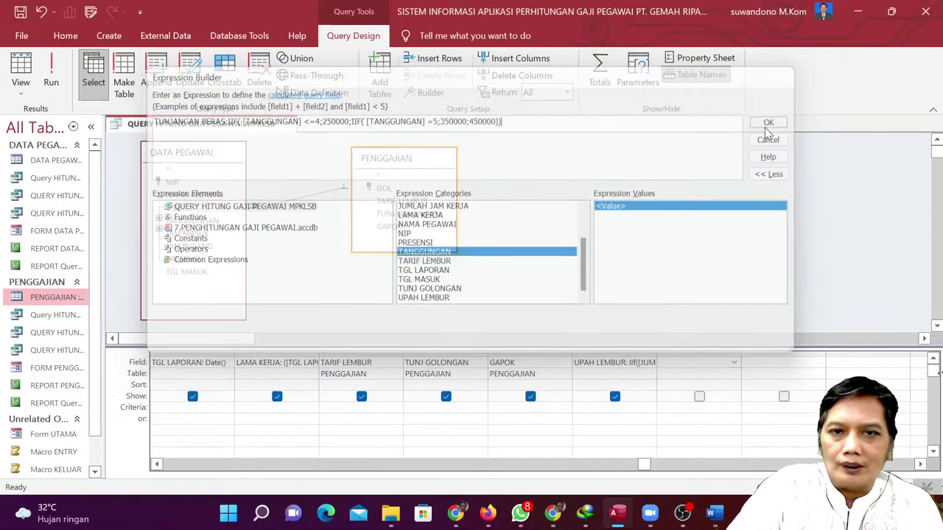
# Run the query to inspect the TUNJANGAN BERAS column, and review its expression in the query design.
pyautogui.click(51, 74)
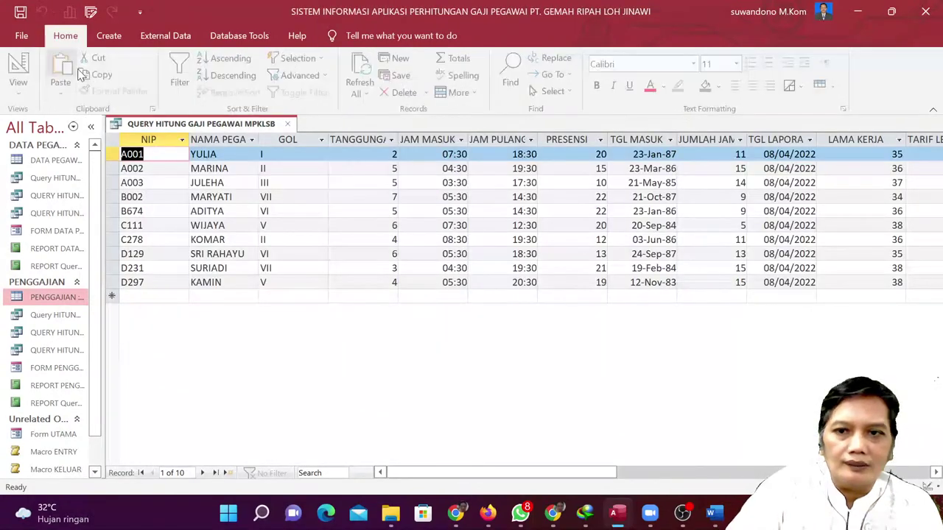
pyautogui.moveTo(486, 475); pyautogui.dragTo(667, 475)
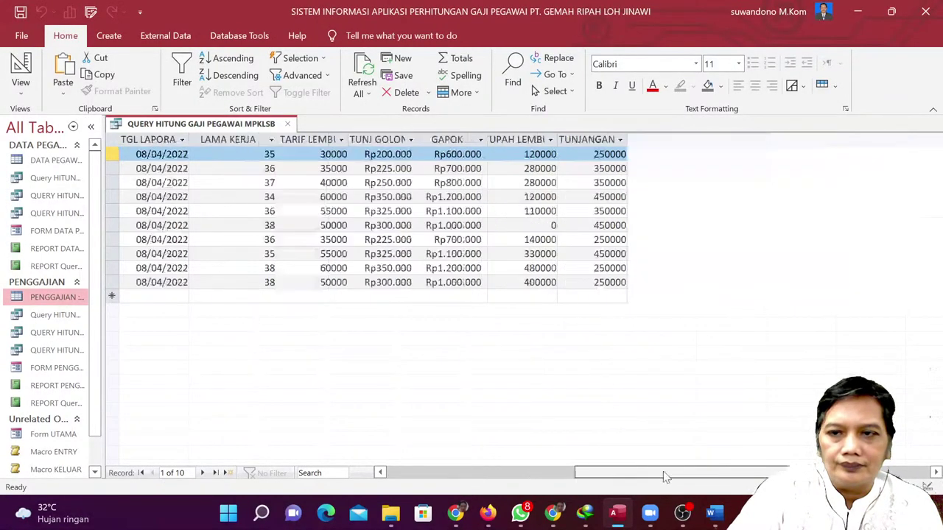
pyautogui.click(21, 74)
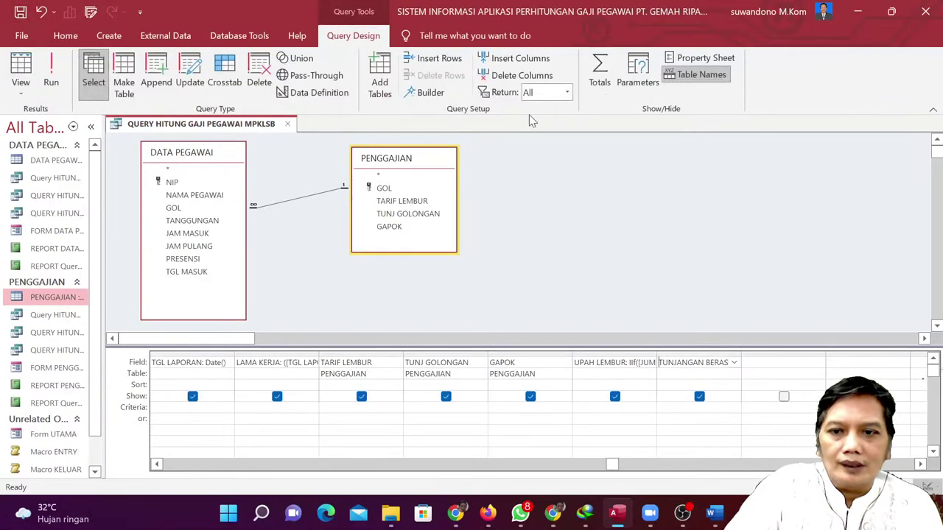
pyautogui.click(431, 93)
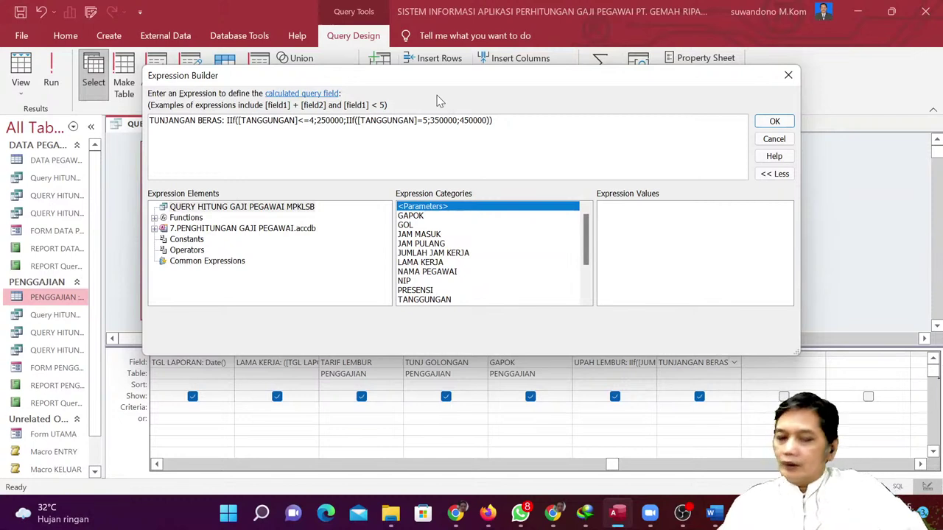
pyautogui.click(772, 122)
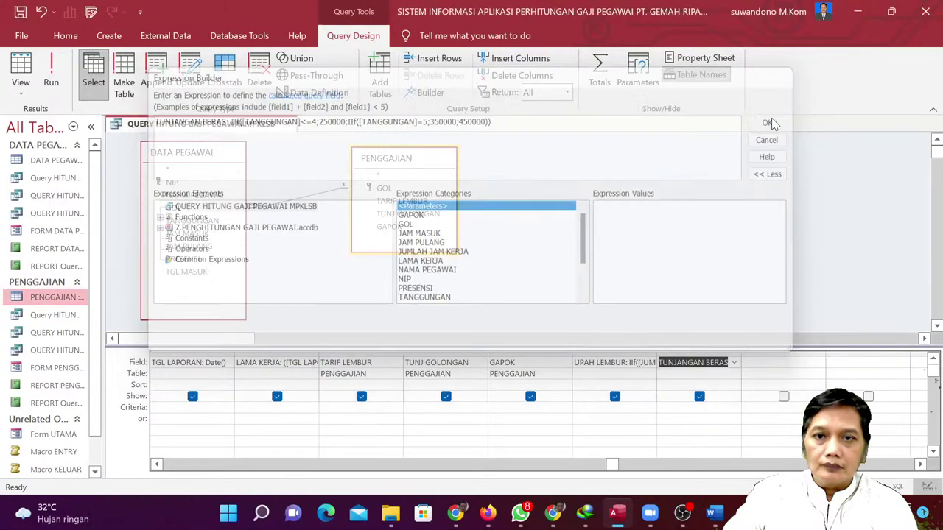
# Save the query, select the next empty field column, and switch to the exercise PDF in Chrome for the INSENTIF rule.
pyautogui.click(21, 11)
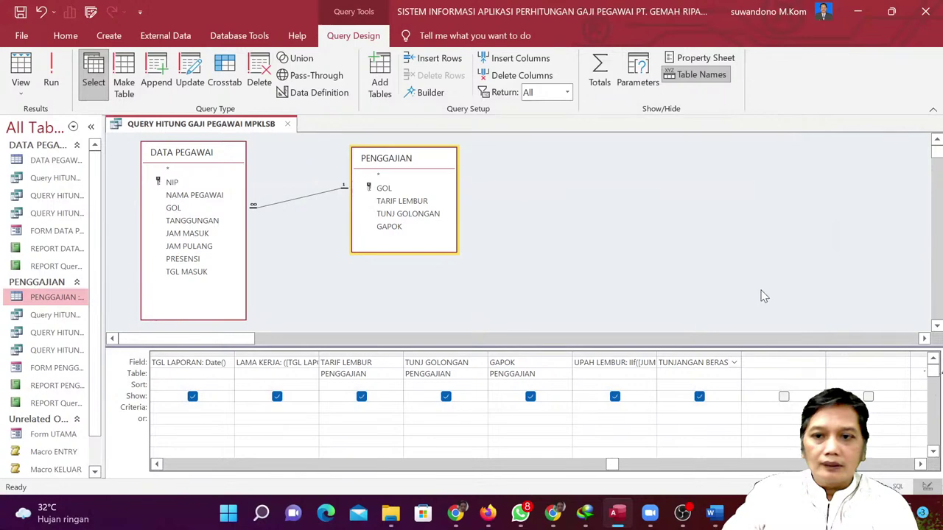
pyautogui.click(768, 361)
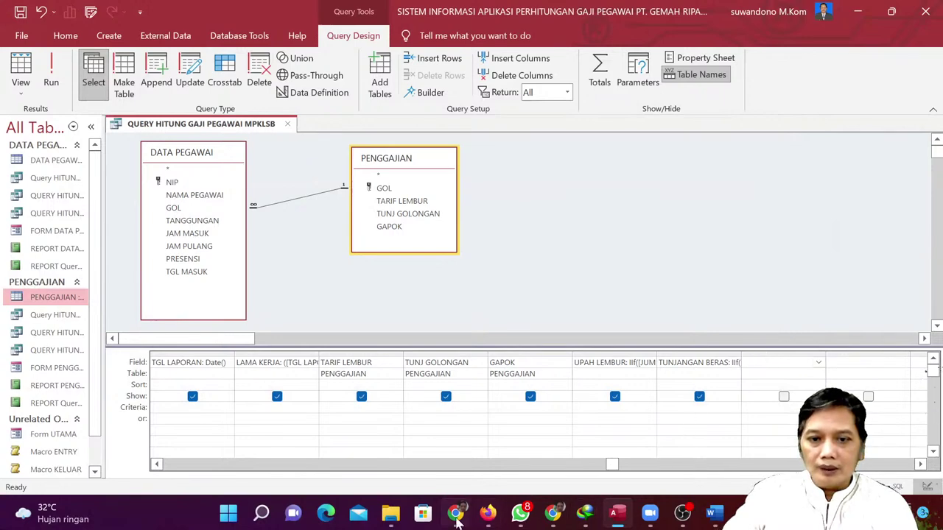
pyautogui.moveTo(455, 521)
pyautogui.click(454, 440)
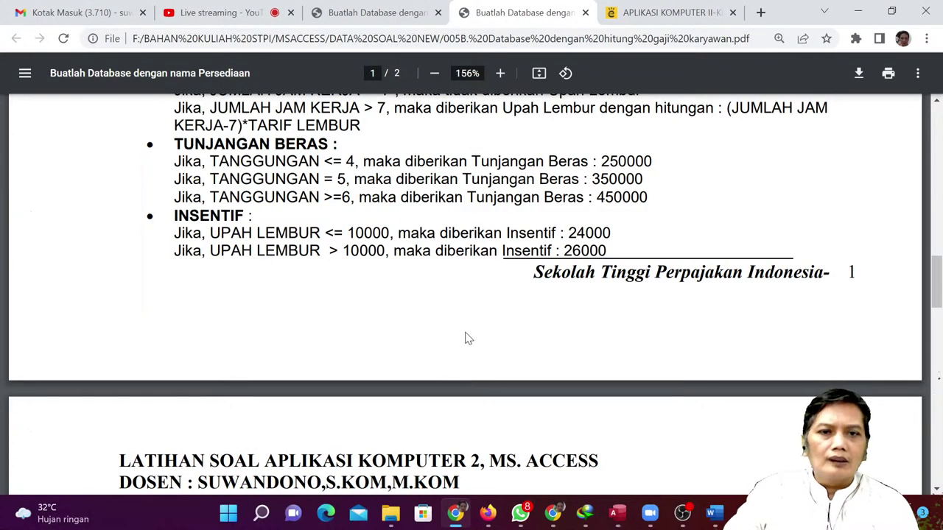
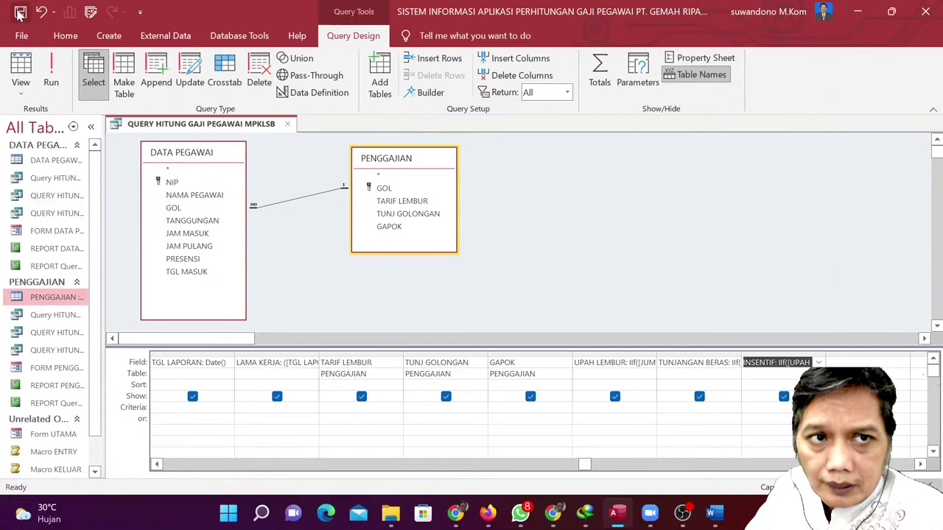
# Examine the BONUS rules on page 2 of the exercise PDF in Chrome, especially the middle PRESENSI ranges.
pyautogui.press('Home')
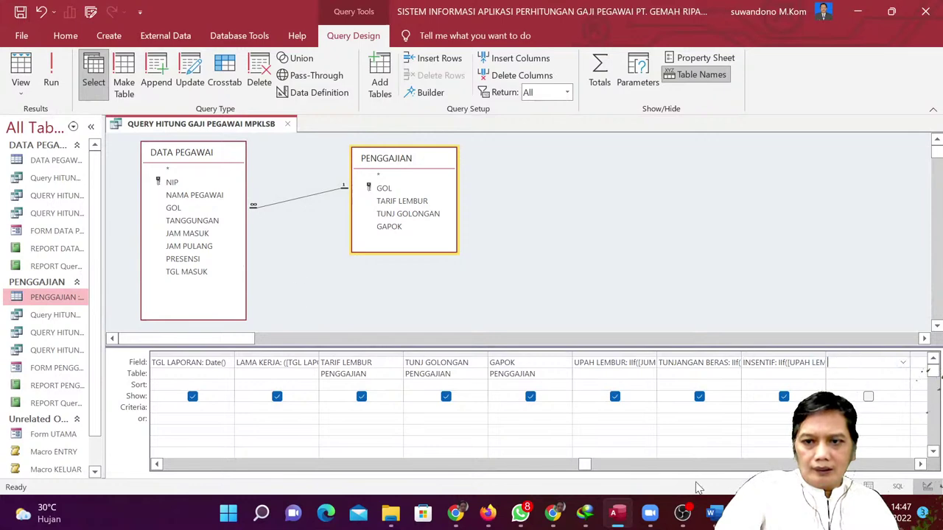
pyautogui.click(456, 513)
pyautogui.scroll(-3, 399, 359)
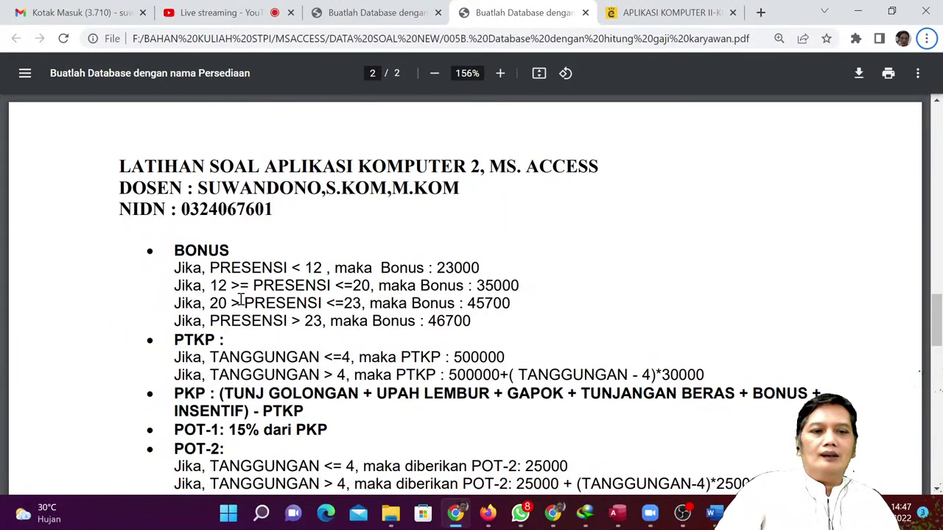
pyautogui.moveTo(176, 287); pyautogui.dragTo(513, 301)
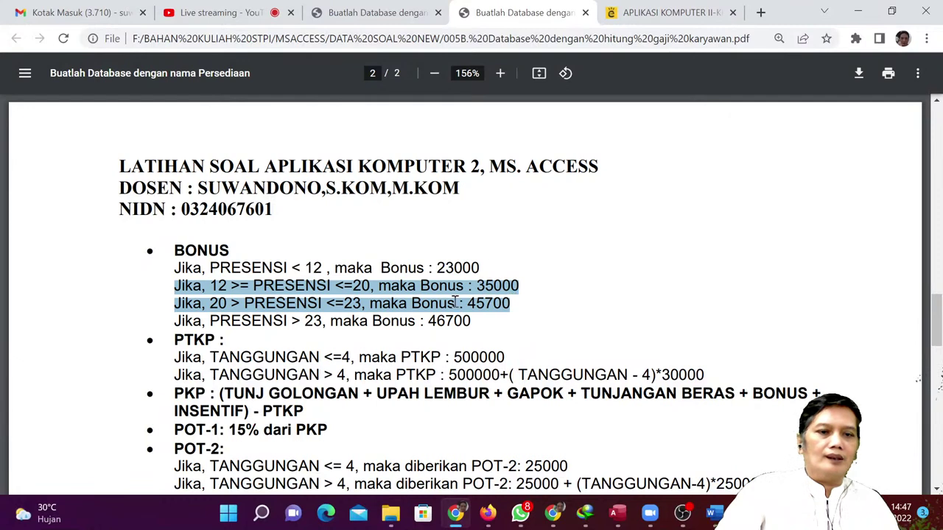
pyautogui.click(316, 302)
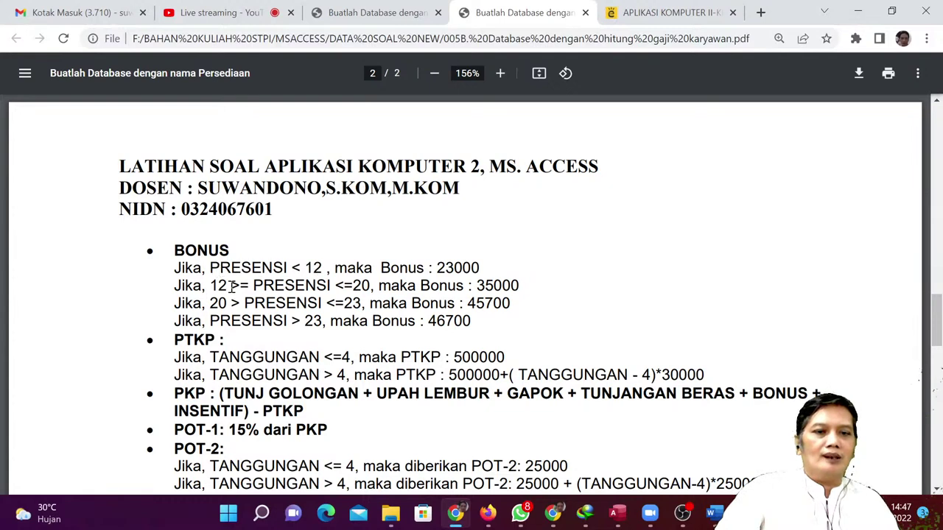
pyautogui.moveTo(211, 286); pyautogui.dragTo(378, 286)
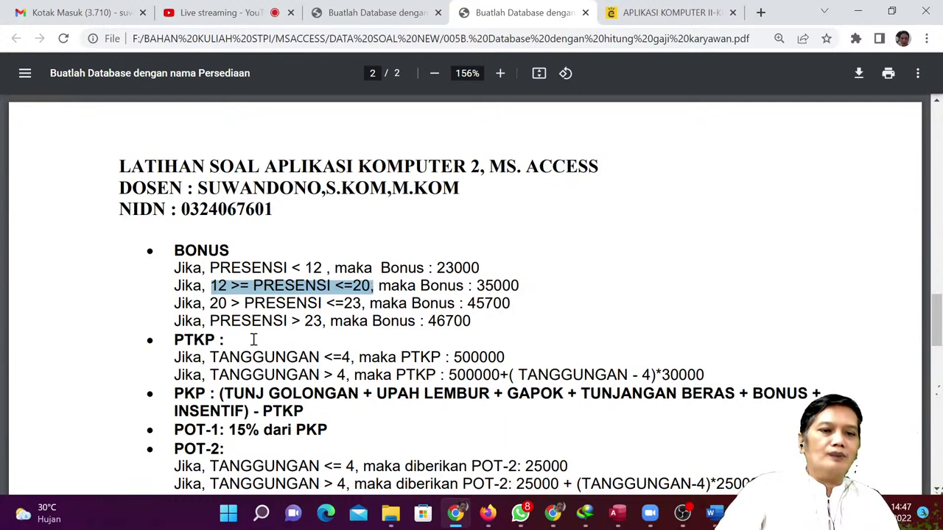
pyautogui.click(280, 287)
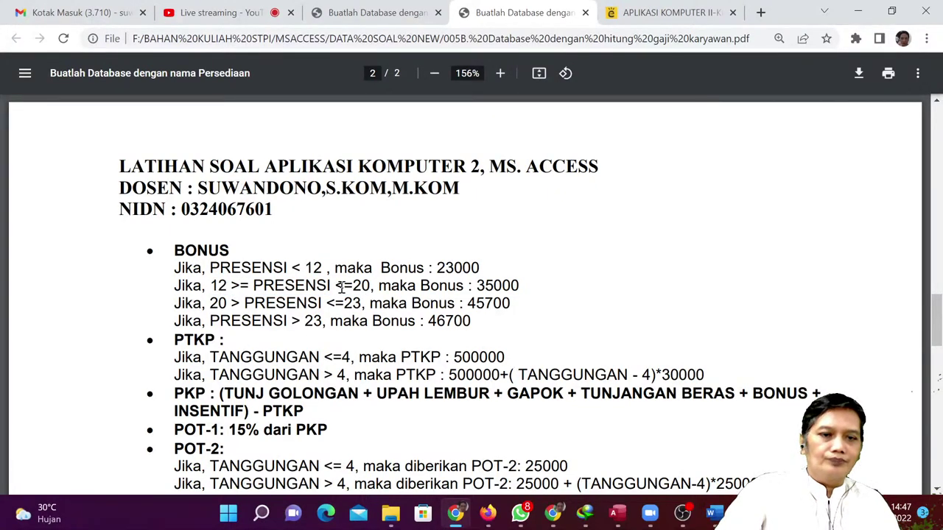
pyautogui.moveTo(210, 287); pyautogui.dragTo(445, 279)
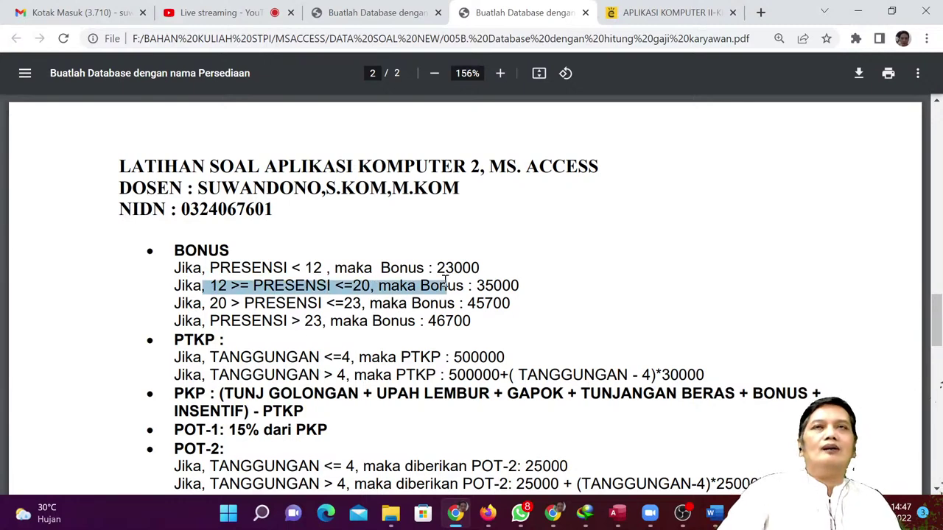
pyautogui.click(544, 289)
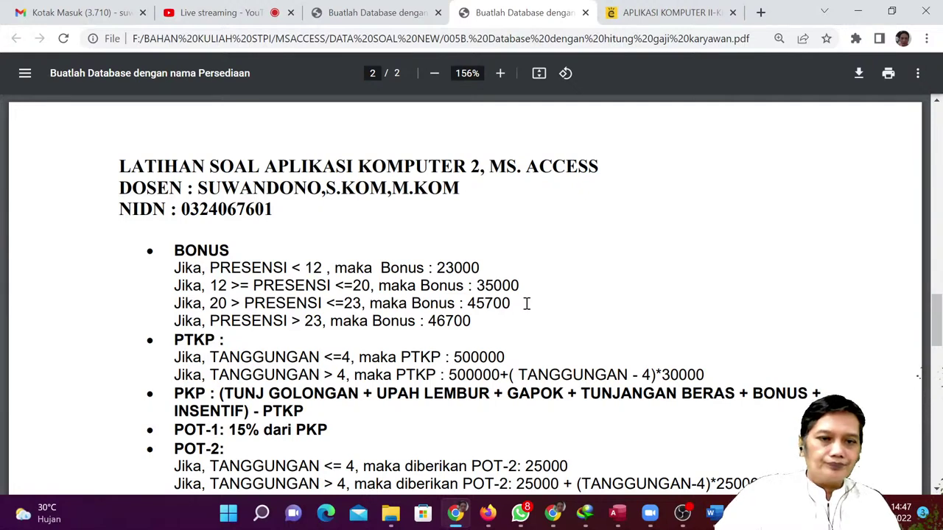
# Switch to Access and start a calculated field expression with "BONUS:IIF" in the empty column after INSENTIF.
pyautogui.moveTo(620, 514)
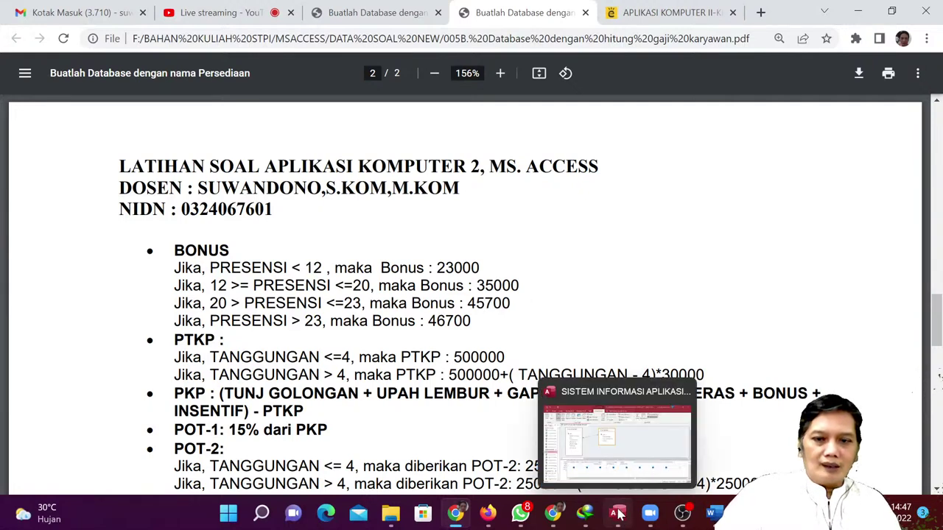
pyautogui.click(620, 514)
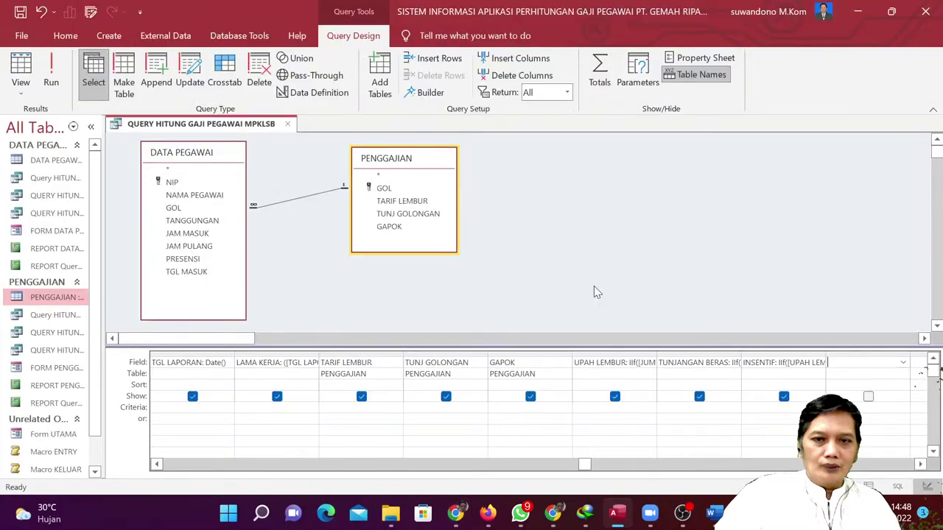
pyautogui.click(435, 94)
pyautogui.write('BONUS:')
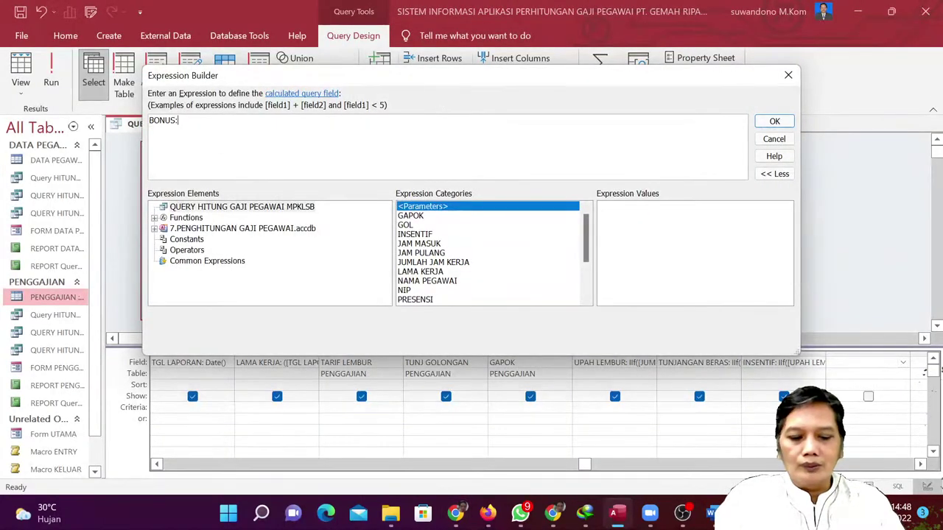
pyautogui.hotkey('alt', 'Tab')
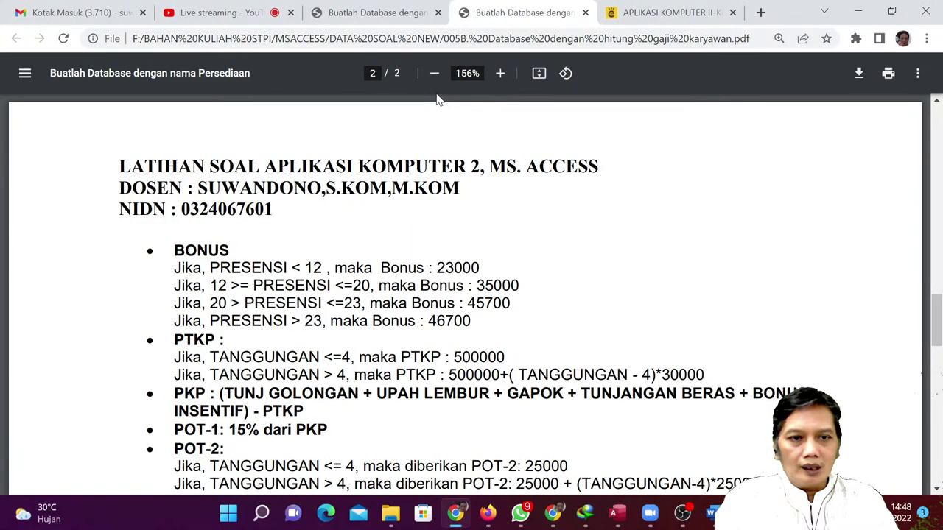
pyautogui.hotkey('alt', 'Tab')
pyautogui.write(':IIF')
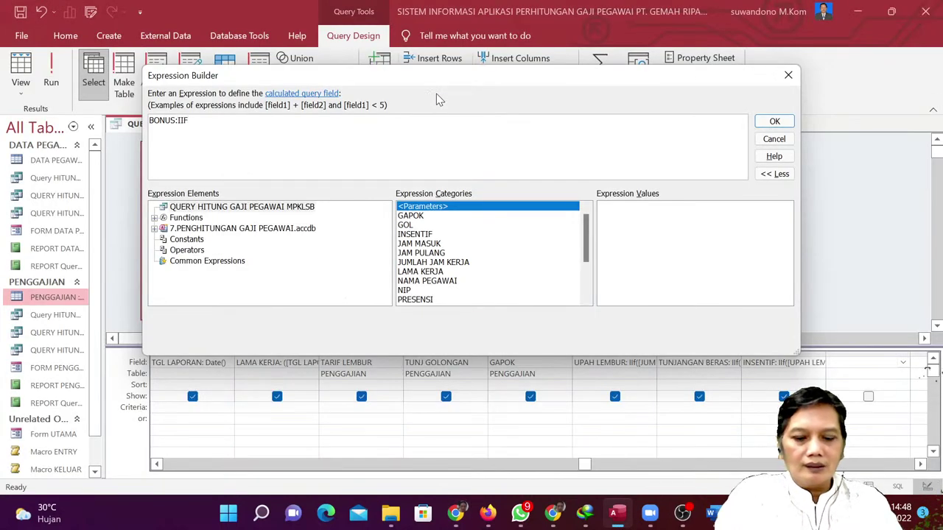
# Add the first BONUS condition, [PRESENSI] <12 with the result 23000, using the exercise PDF as reference.
pyautogui.click(420, 300)
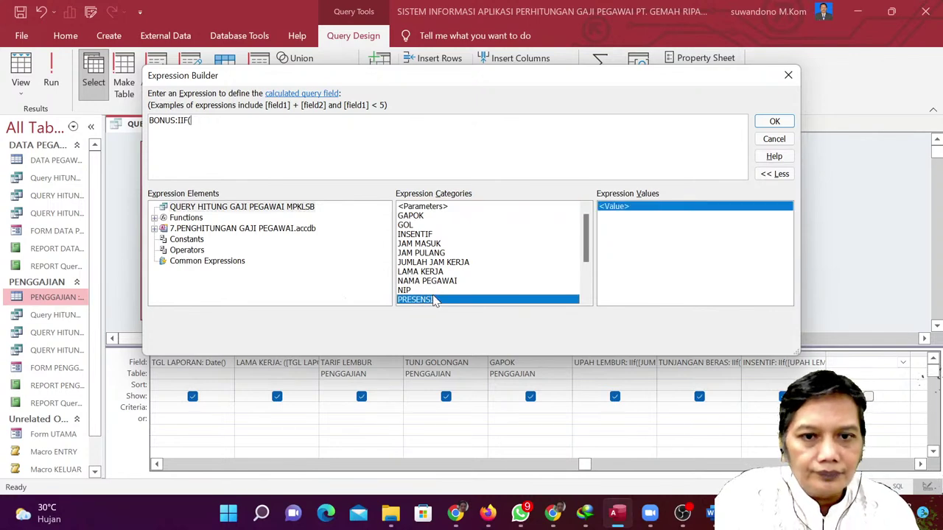
pyautogui.doubleClick(433, 302)
pyautogui.hotkey('alt', 'Tab')
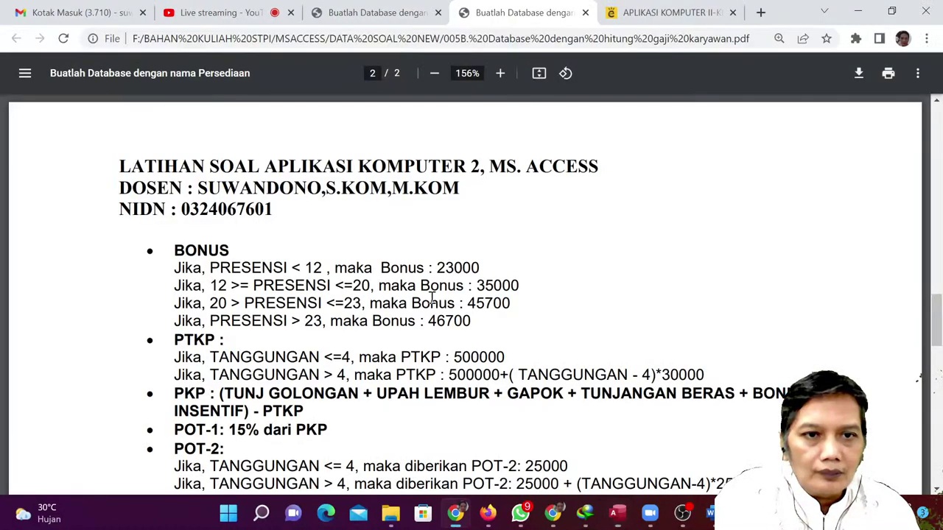
pyautogui.hotkey('alt', 'Tab')
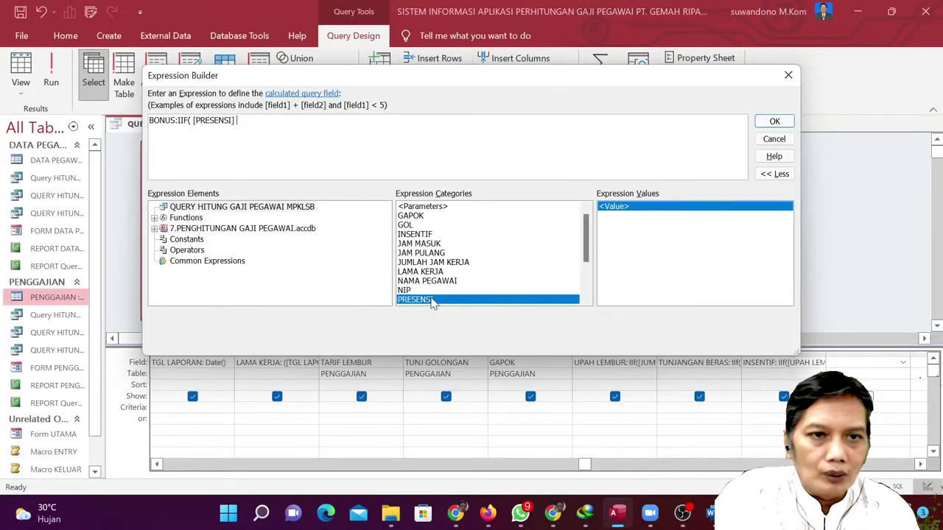
pyautogui.write('<12;')
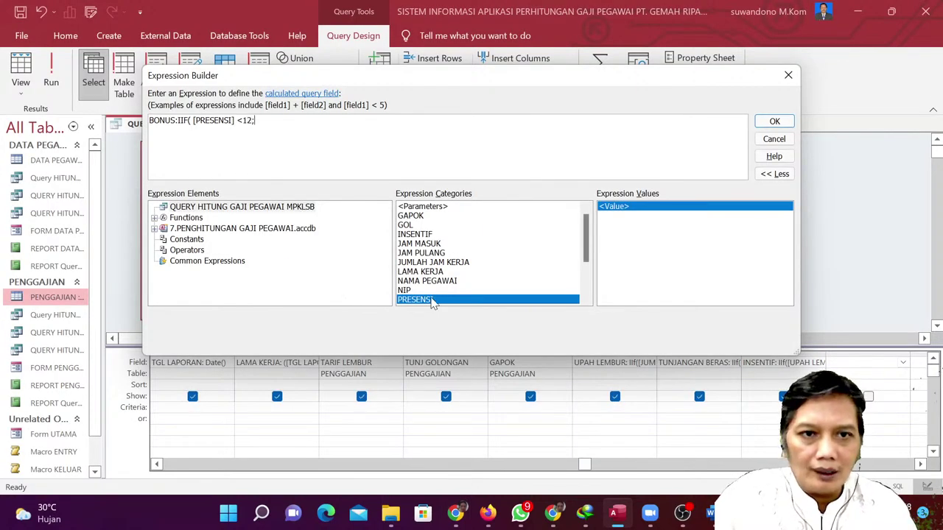
pyautogui.hotkey('alt', 'Tab')
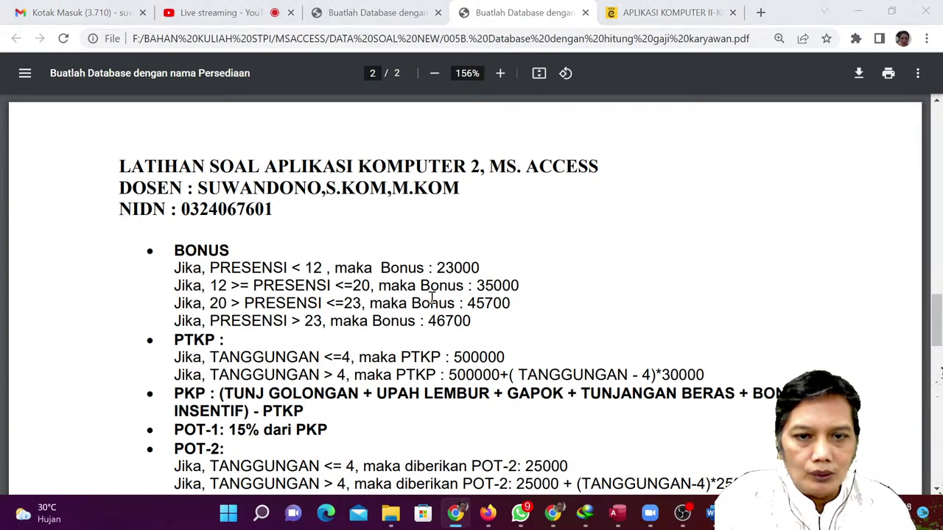
pyautogui.hotkey('alt', 'Tab')
pyautogui.write(';23000;')
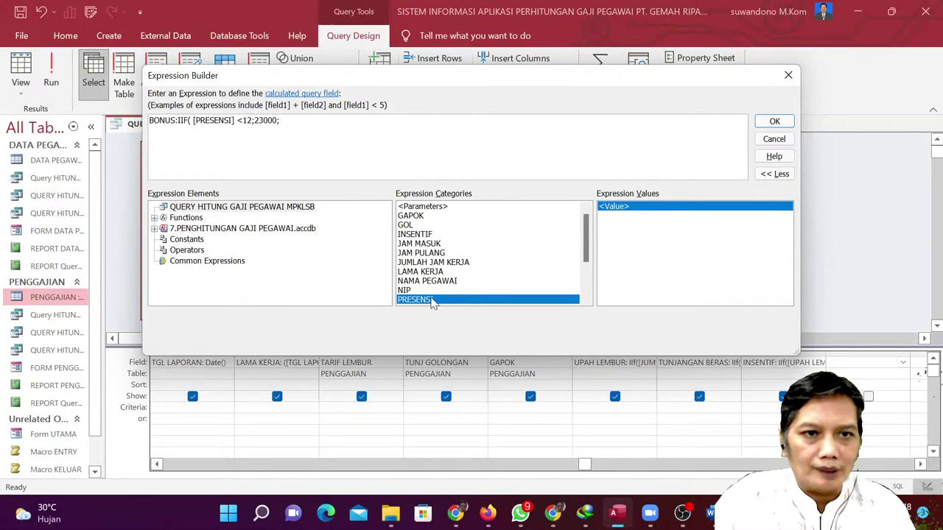
# Nest a second IIF in the BONUS expression with the condition [PRESENSI] >=12 AND [PRESENSI] <=20.
pyautogui.hotkey('alt', 'Tab')
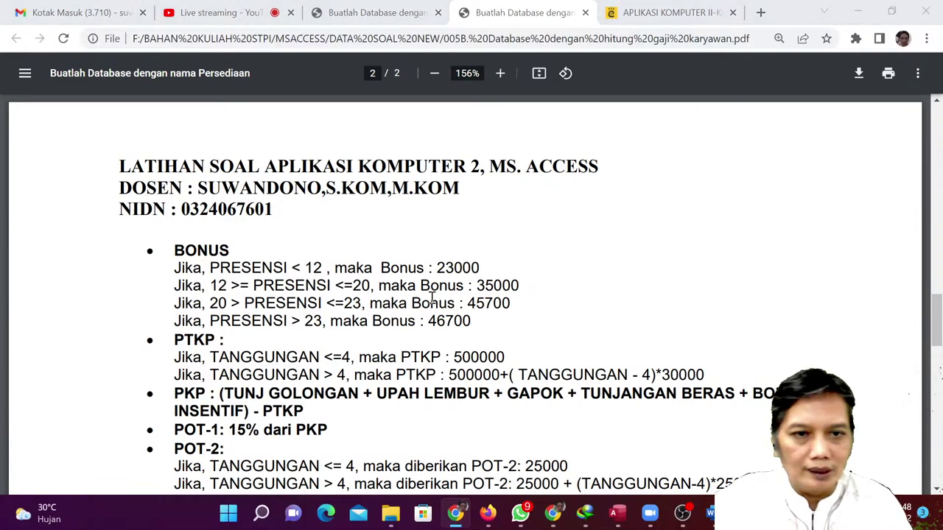
pyautogui.hotkey('alt', 'Tab')
pyautogui.write('IIF')
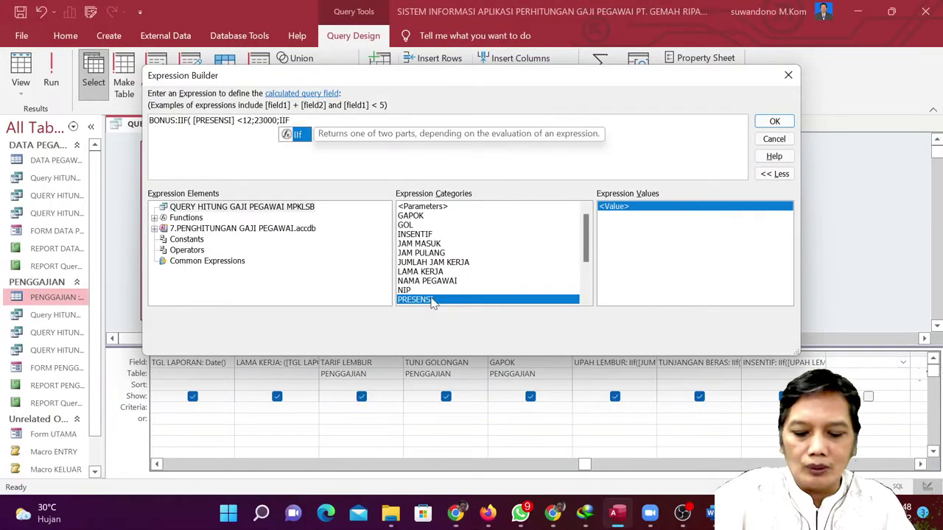
pyautogui.write('(')
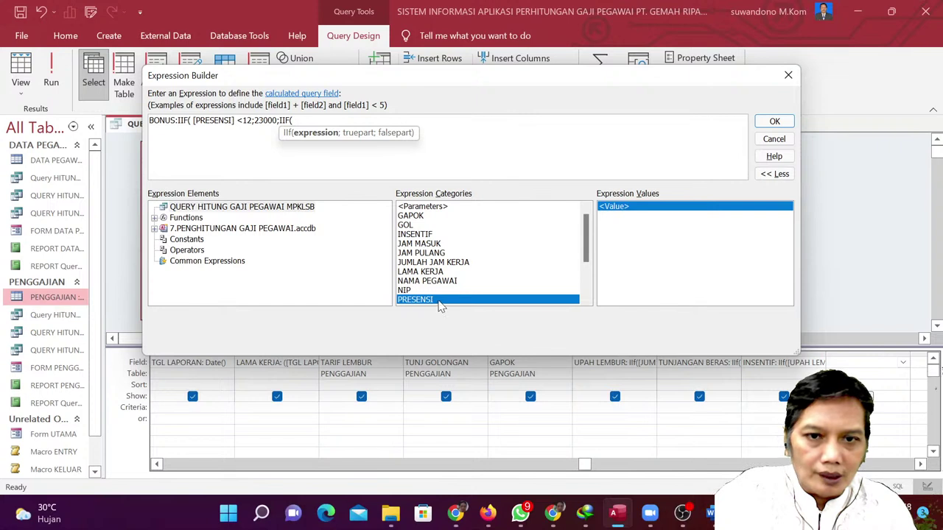
pyautogui.click(437, 304)
pyautogui.doubleClick(437, 304)
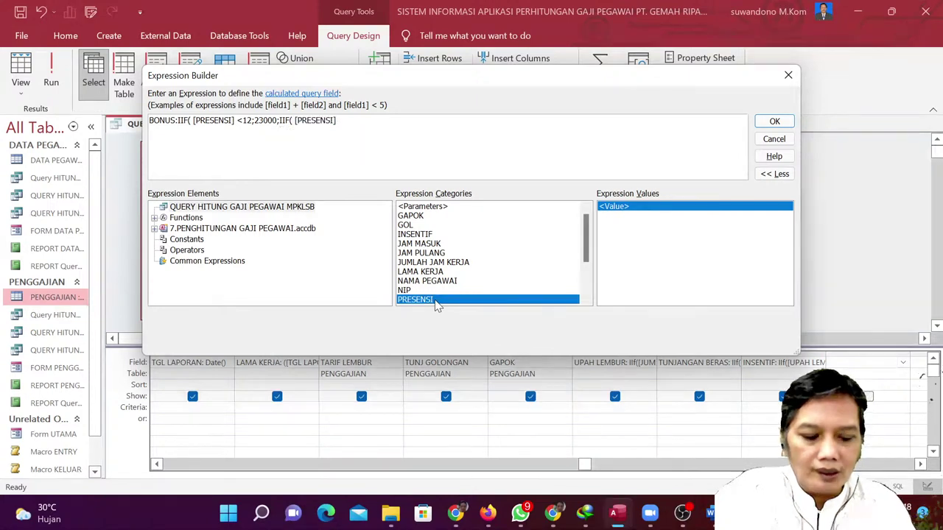
pyautogui.write('>=')
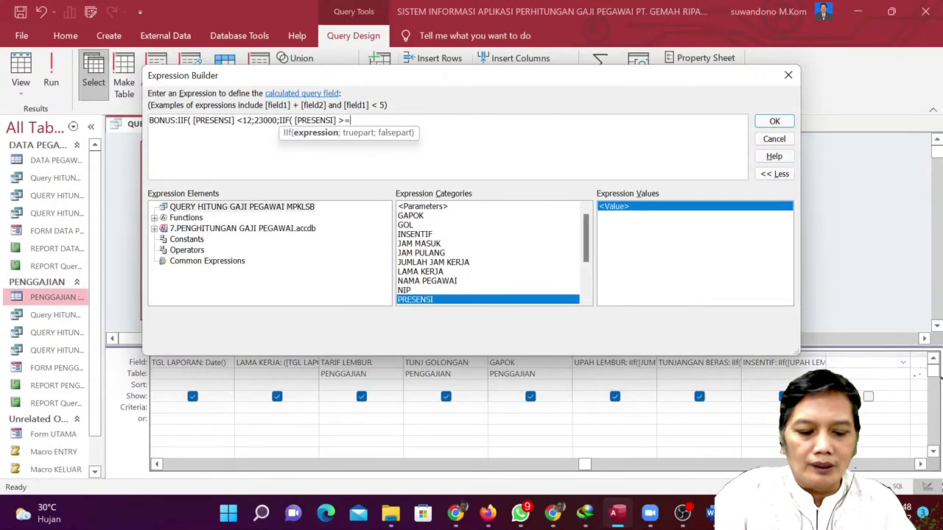
pyautogui.write('12 AND')
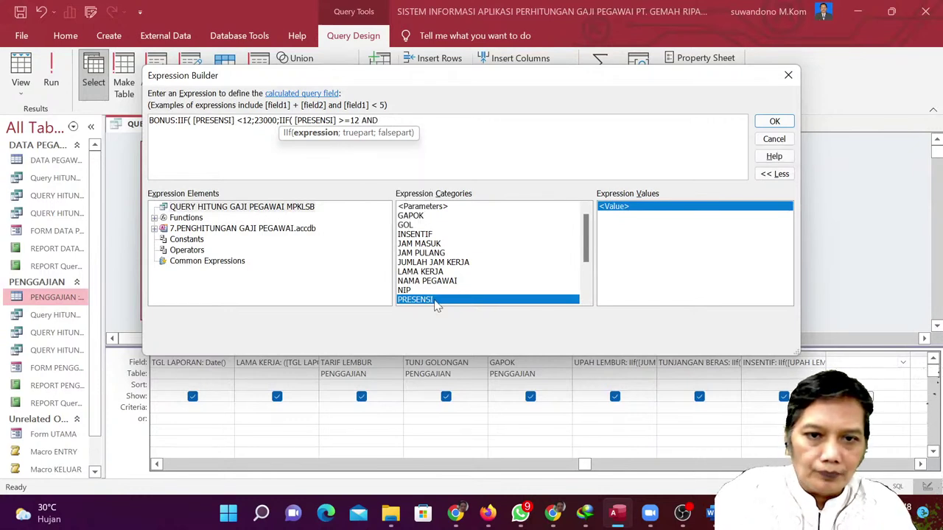
pyautogui.doubleClick(437, 305)
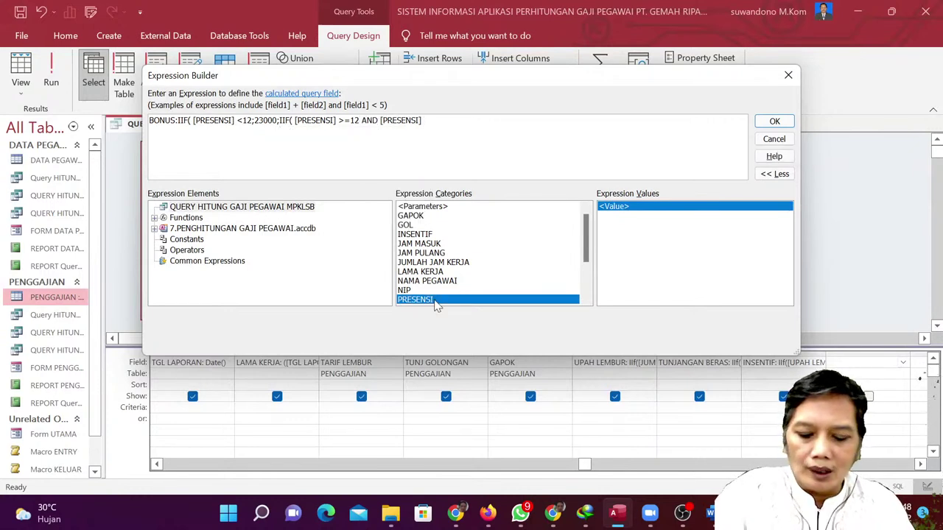
pyautogui.write('<=20;')
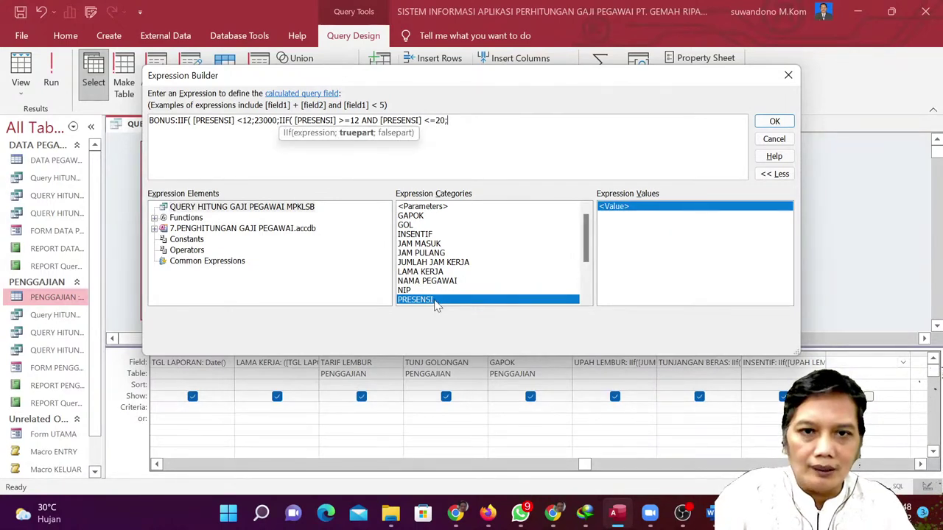
# Look up the bonus for the second condition in the PDF and enter 35000 as its true result, followed by a semicolon.
pyautogui.hotkey('alt', 'Tab')
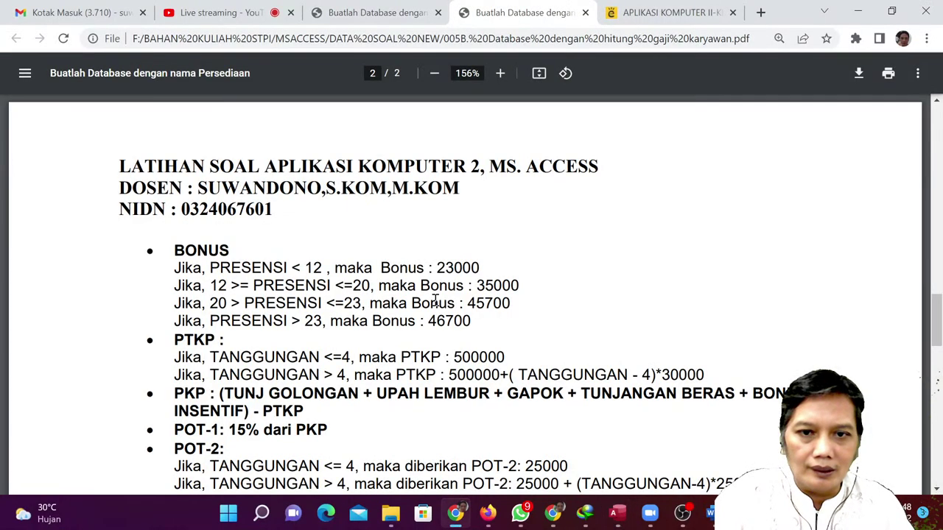
pyautogui.hotkey('alt', 'Tab')
pyautogui.write(';35000')
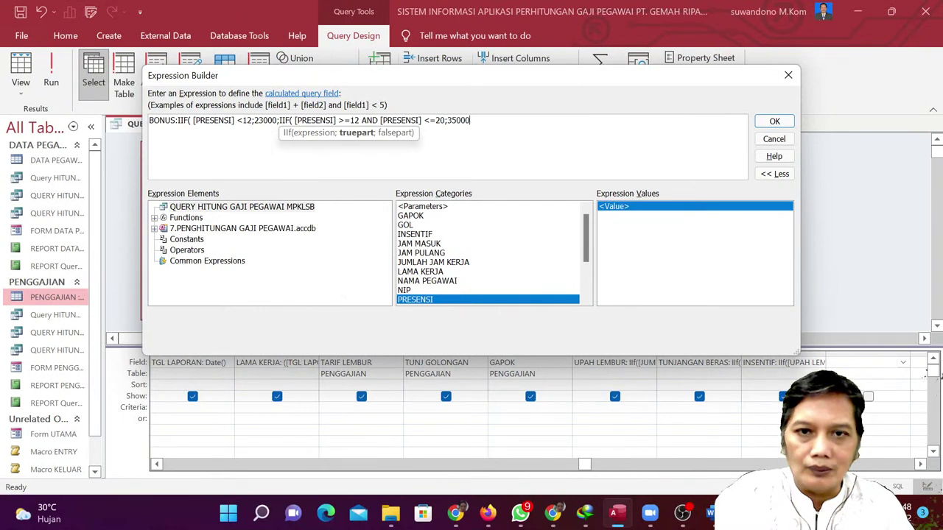
pyautogui.write(';')
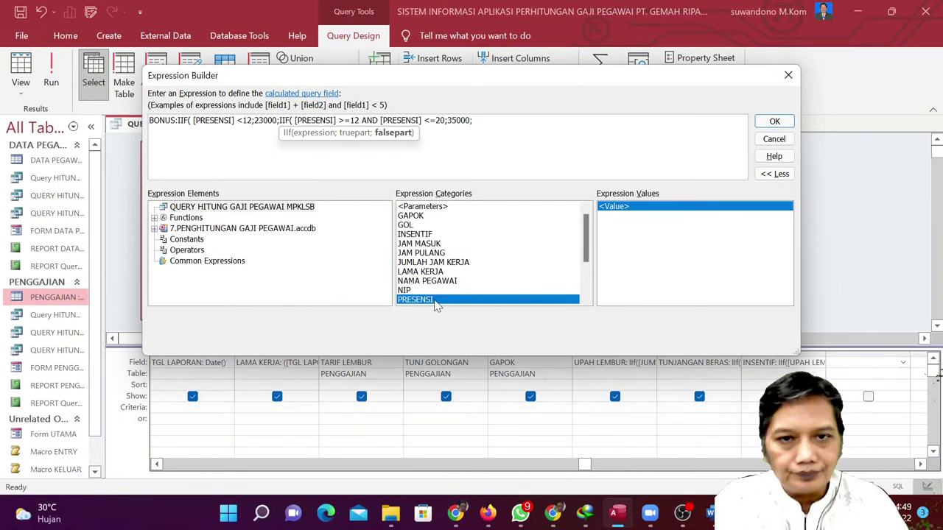
# Nest a third IIF in the BONUS expression with the condition [PRESENSI] >20 AND [PRESENSI] <=23, checking the limits in the exercise PDF.
pyautogui.hotkey('alt', 'Tab')
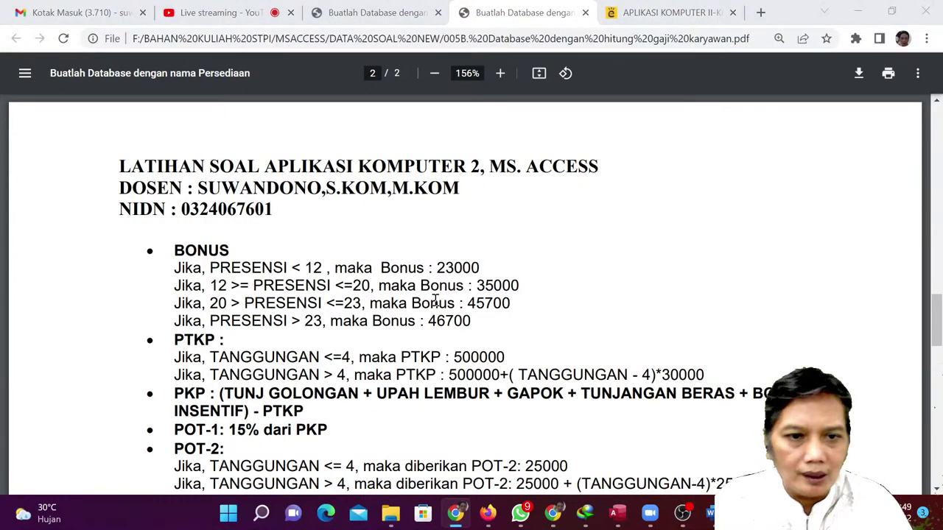
pyautogui.hotkey('alt', 'Tab')
pyautogui.write('IIF')
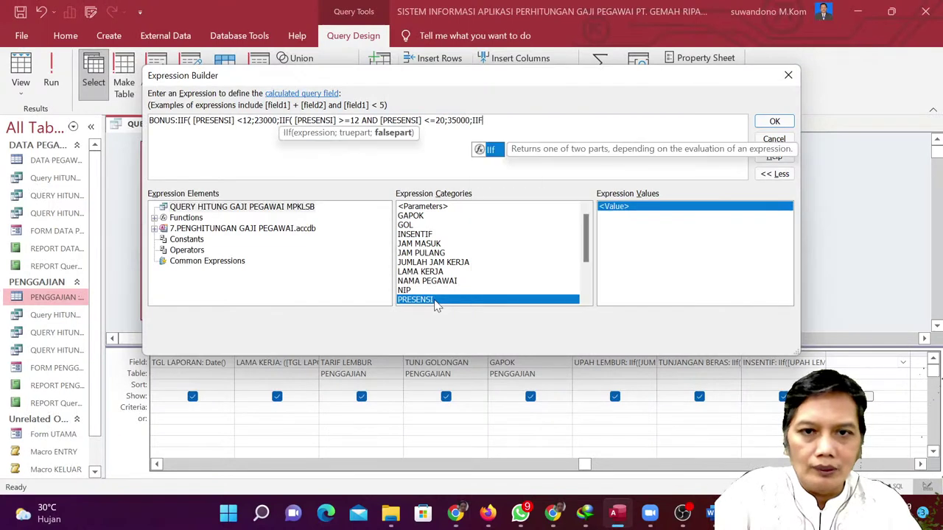
pyautogui.write('(')
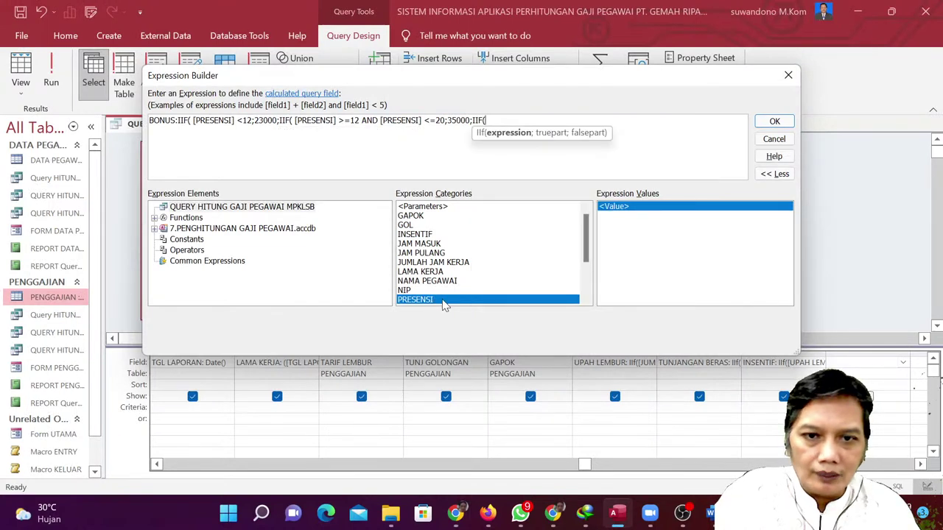
pyautogui.doubleClick(442, 302)
pyautogui.write('>20 ')
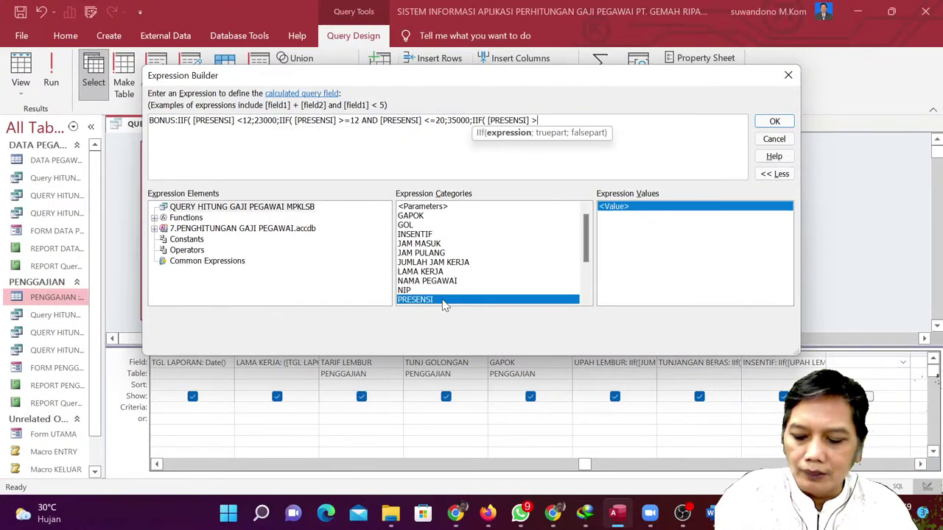
pyautogui.write('AND [PRESENSI')
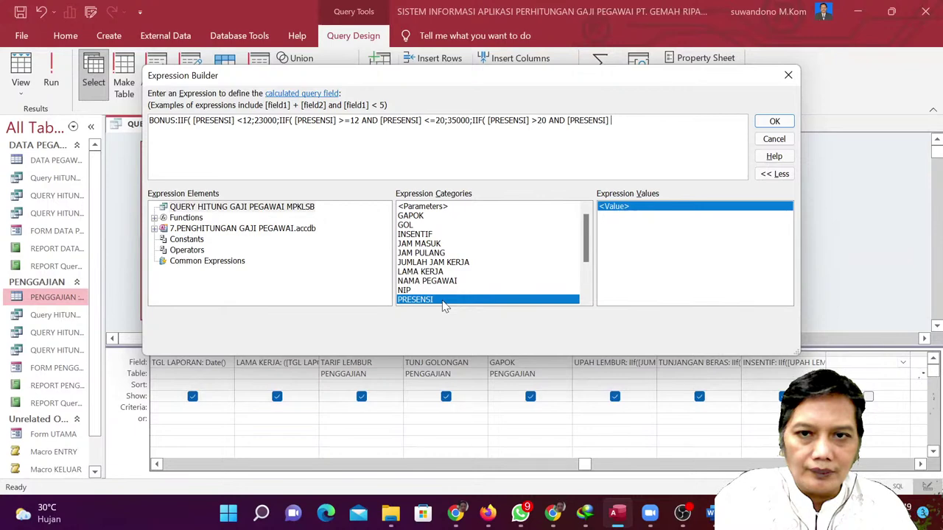
pyautogui.hotkey('alt', 'Tab')
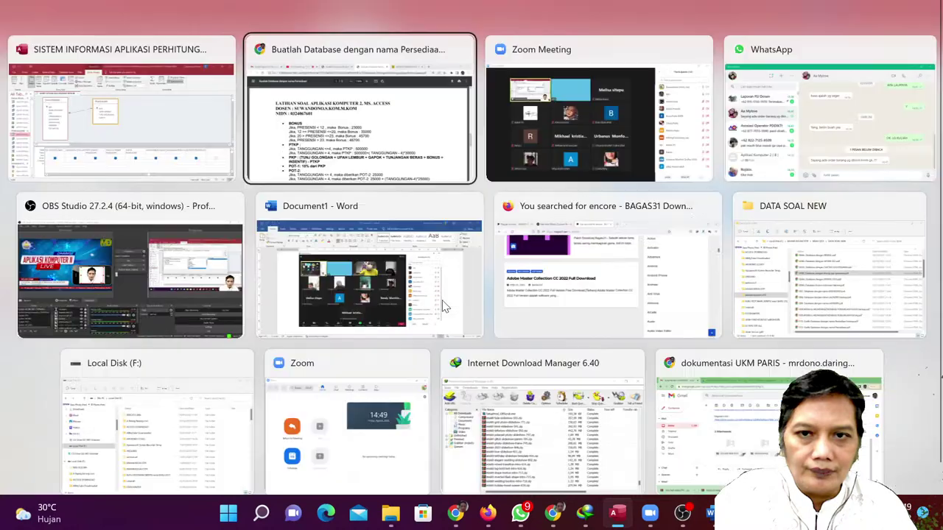
pyautogui.hotkey('alt', 'Tab')
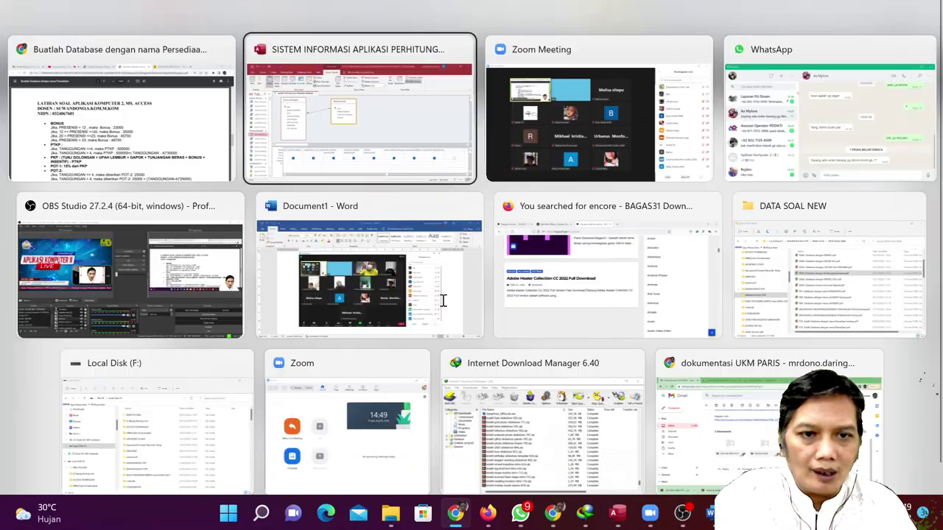
pyautogui.write('<')
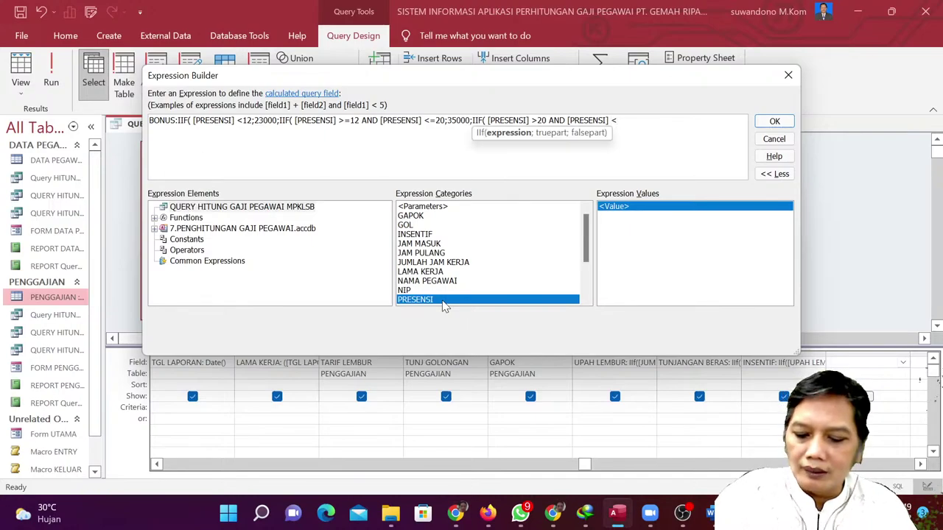
pyautogui.write('=23;')
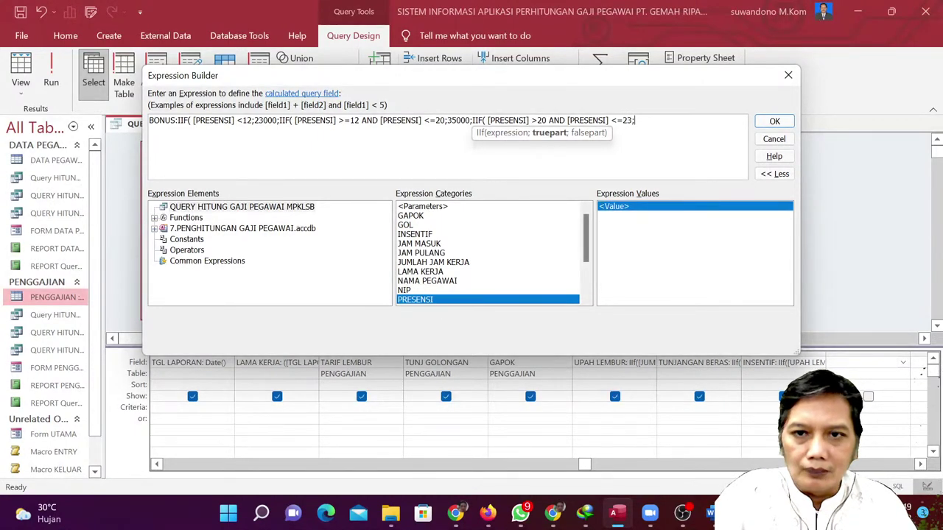
# Look up the bonus for the third condition in the PDF and enter 45700 as its true result, followed by a semicolon.
pyautogui.hotkey('alt', 'Tab')
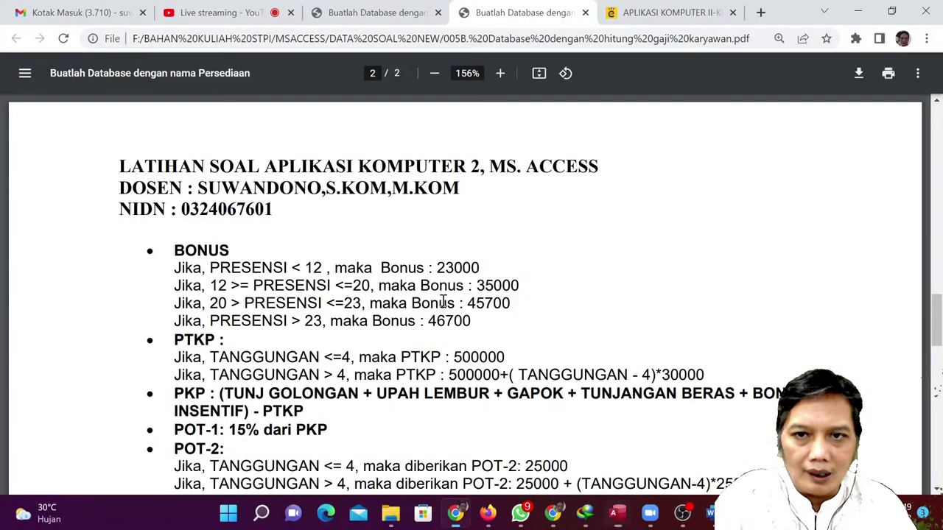
pyautogui.hotkey('alt', 'Tab')
pyautogui.write(';')
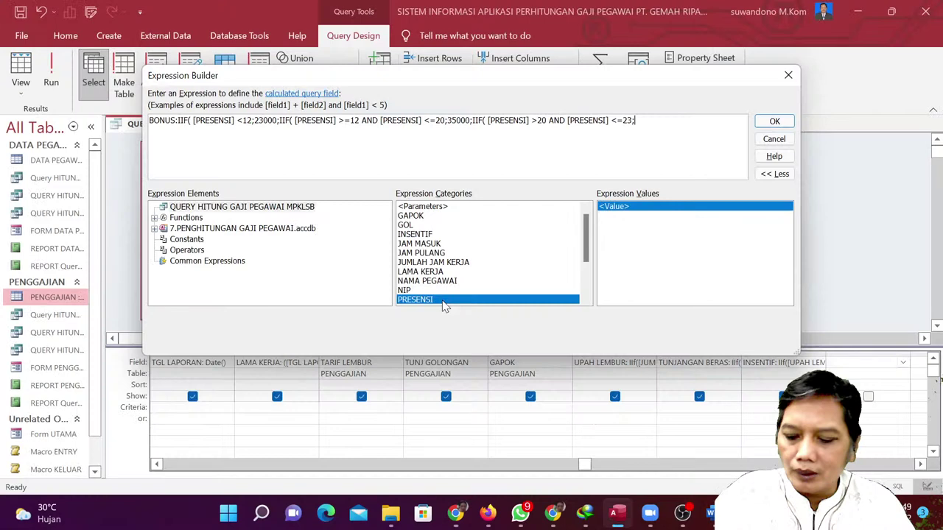
pyautogui.write('45700;')
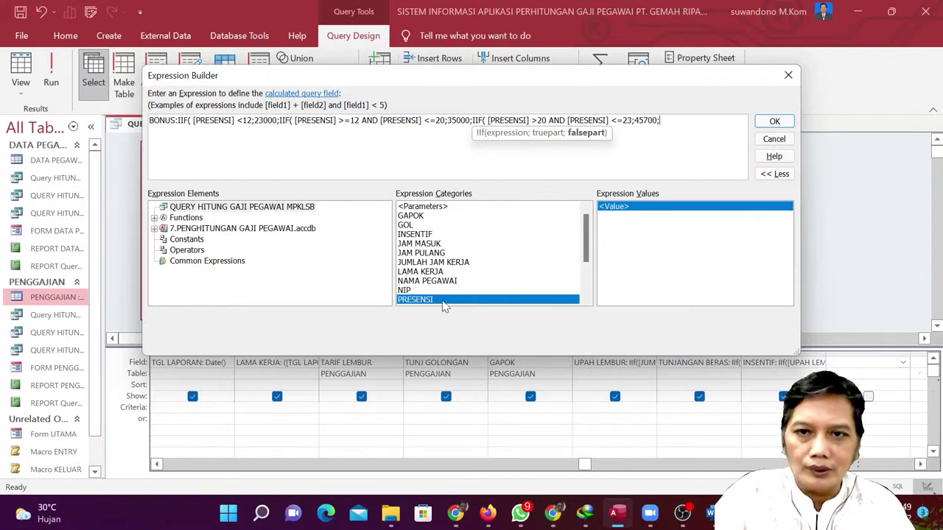
# Enter 46700 as the final false result from the PDF, close the BONUS expression with three parentheses and accept it.
pyautogui.hotkey('alt', 'Tab')
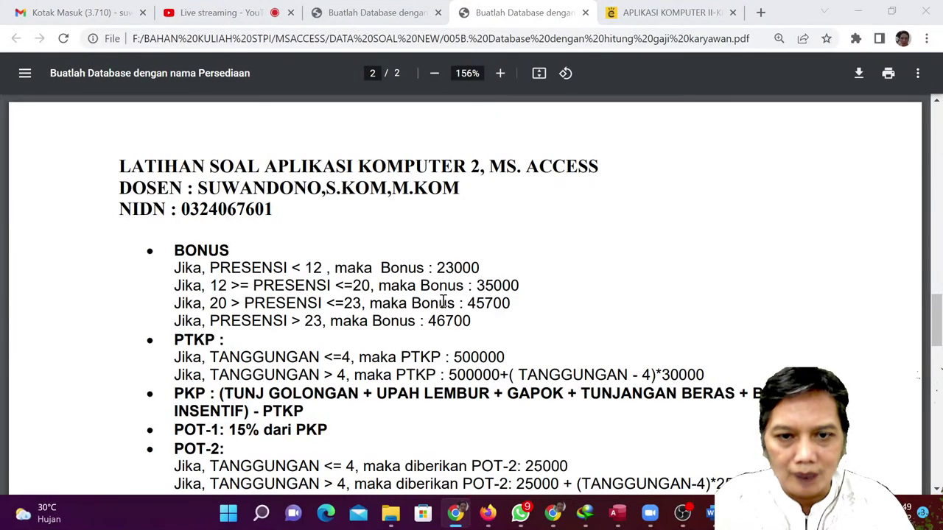
pyautogui.hotkey('alt', 'Tab')
pyautogui.write('46700')
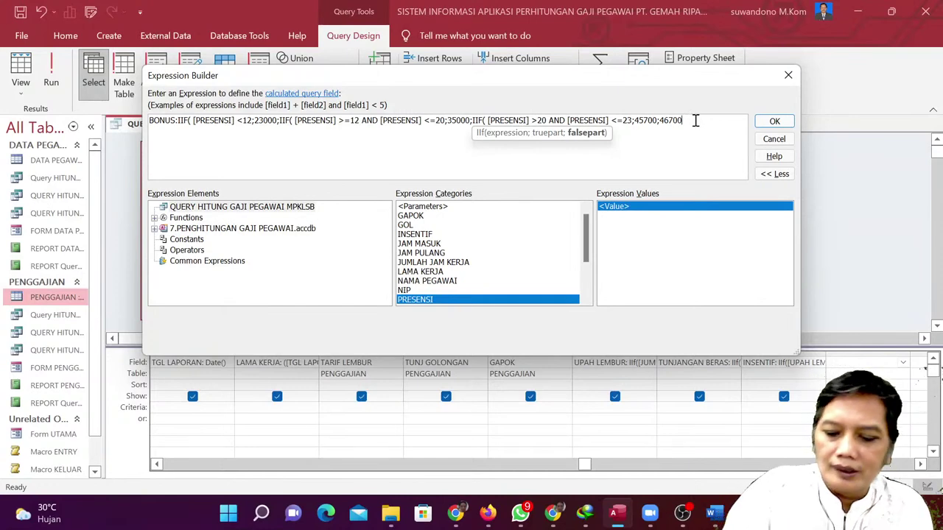
pyautogui.write(')))')
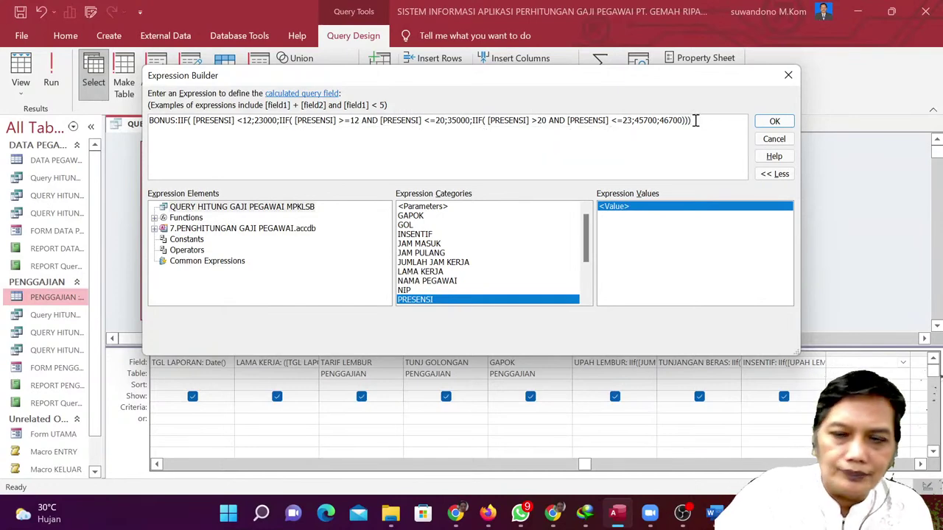
pyautogui.click(774, 121)
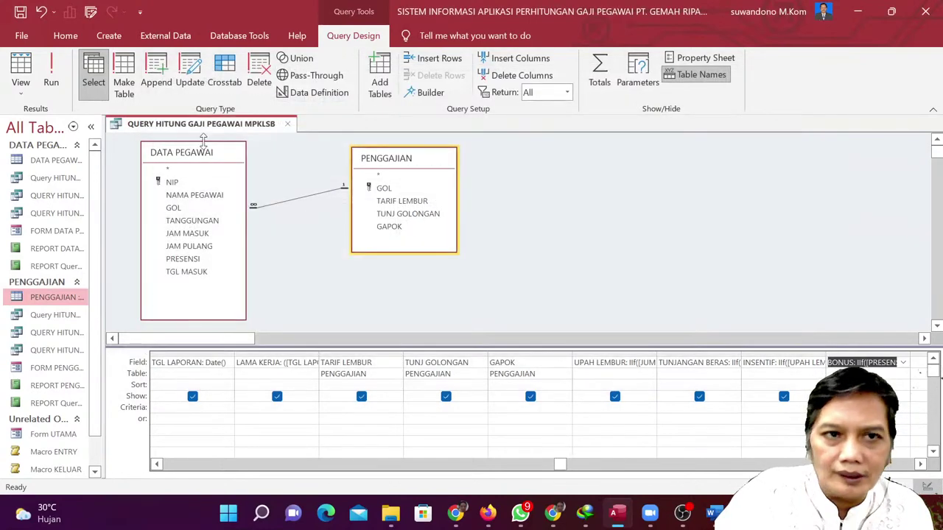
# Run the query and compare the BONUS results with the PRESENSI values of the employee records.
pyautogui.click(50, 74)
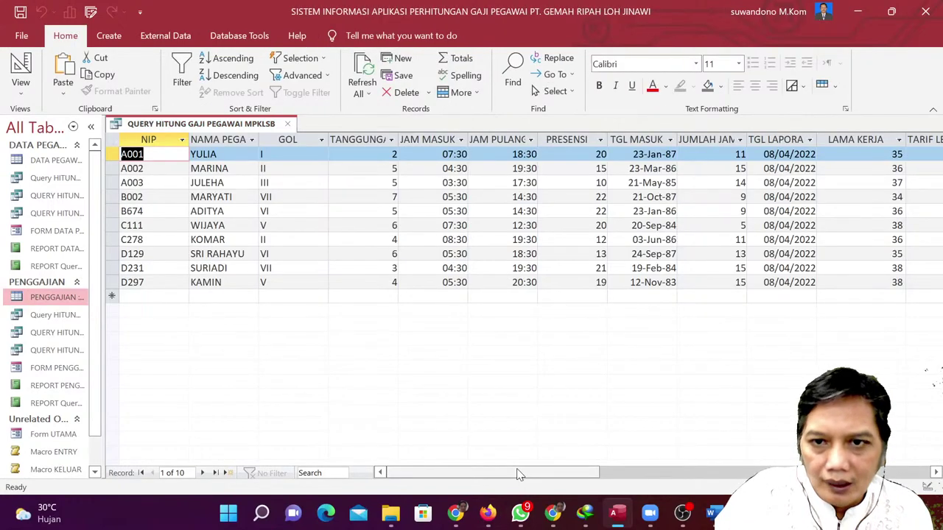
pyautogui.moveTo(518, 473); pyautogui.dragTo(681, 466)
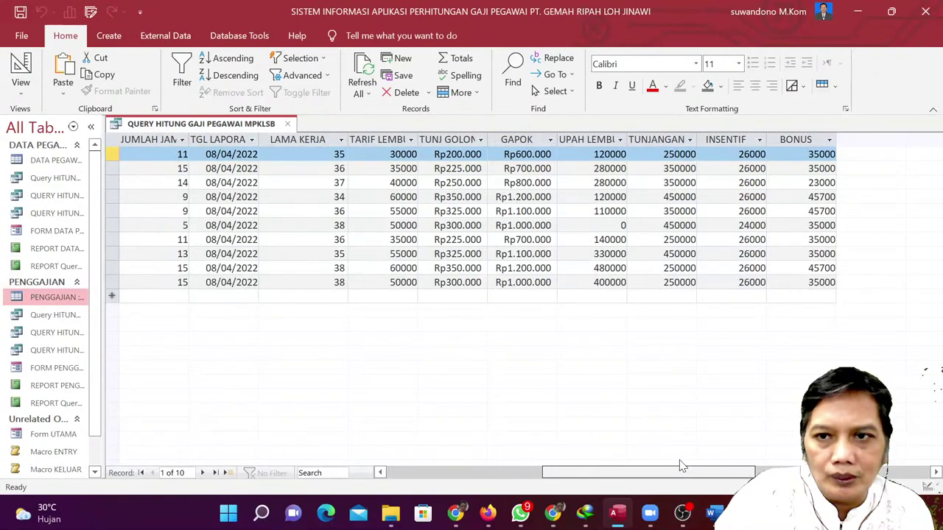
pyautogui.moveTo(681, 466); pyautogui.dragTo(640, 473)
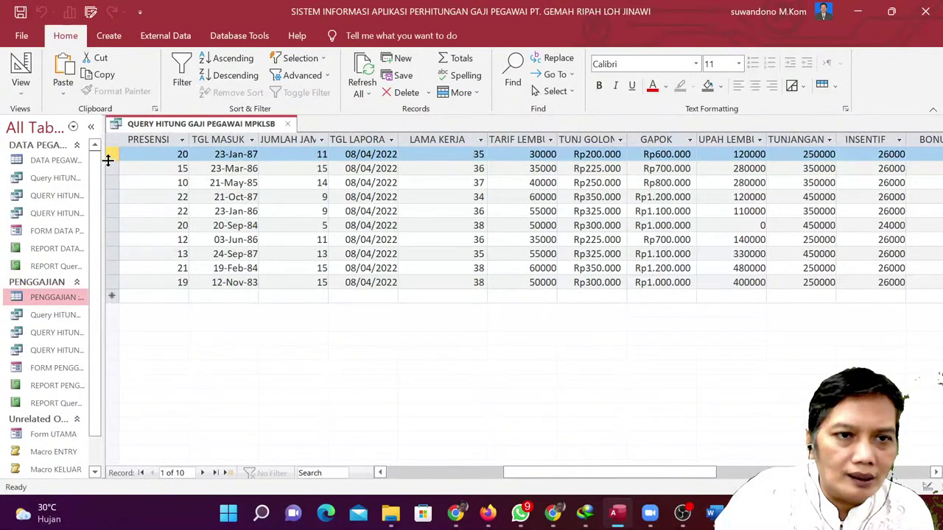
pyautogui.moveTo(111, 155); pyautogui.dragTo(113, 168)
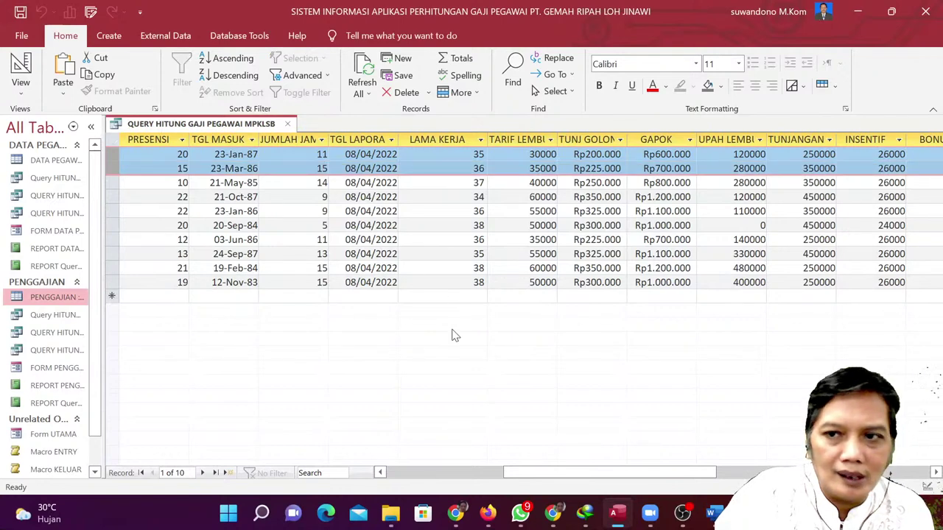
pyautogui.moveTo(526, 475); pyautogui.dragTo(665, 472)
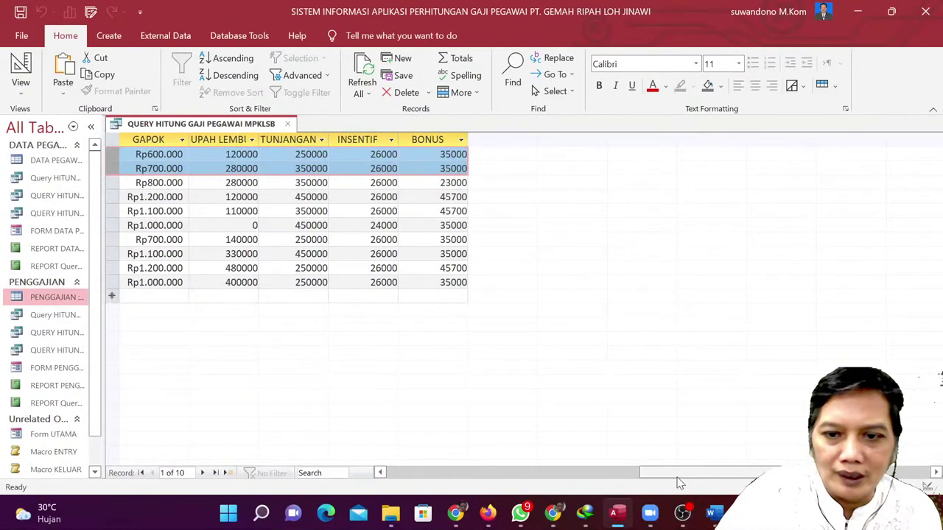
# Return to the query design and review the complete BONUS expression in the Expression Builder.
pyautogui.click(14, 63)
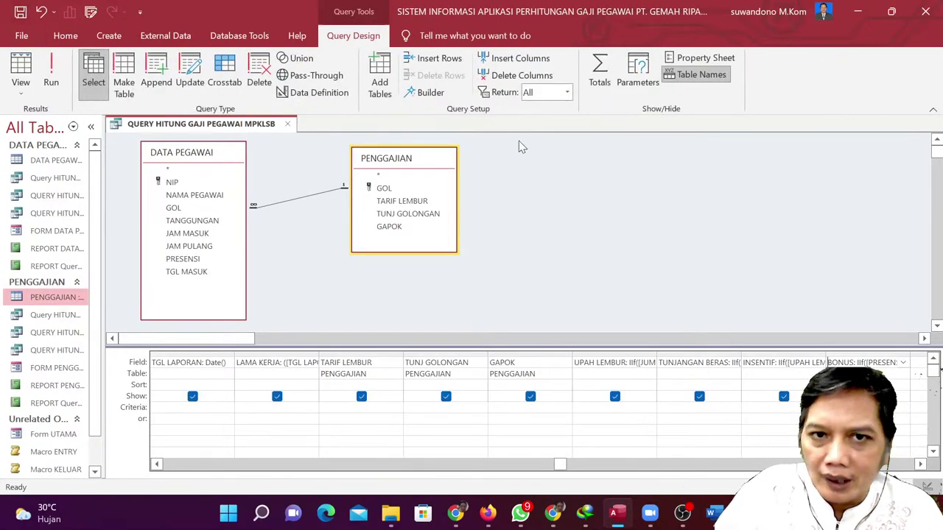
pyautogui.click(430, 92)
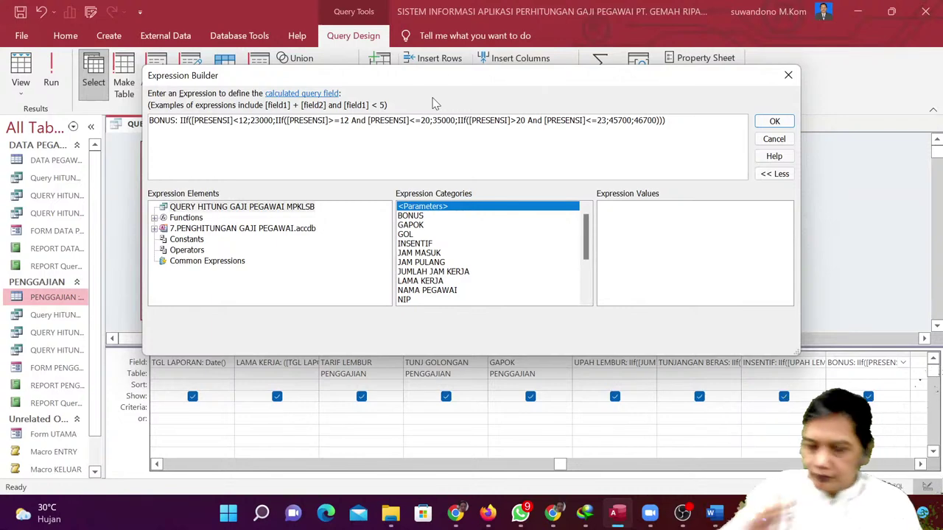
pyautogui.click(775, 121)
# Select the empty column after BONUS and look up the PTKP rules in the exercise PDF.
pyautogui.click(921, 464)
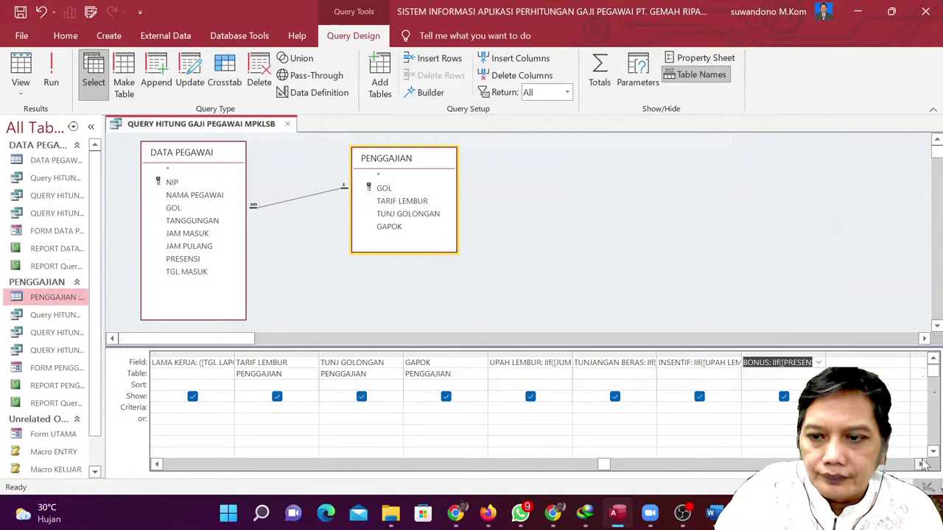
pyautogui.click(921, 464)
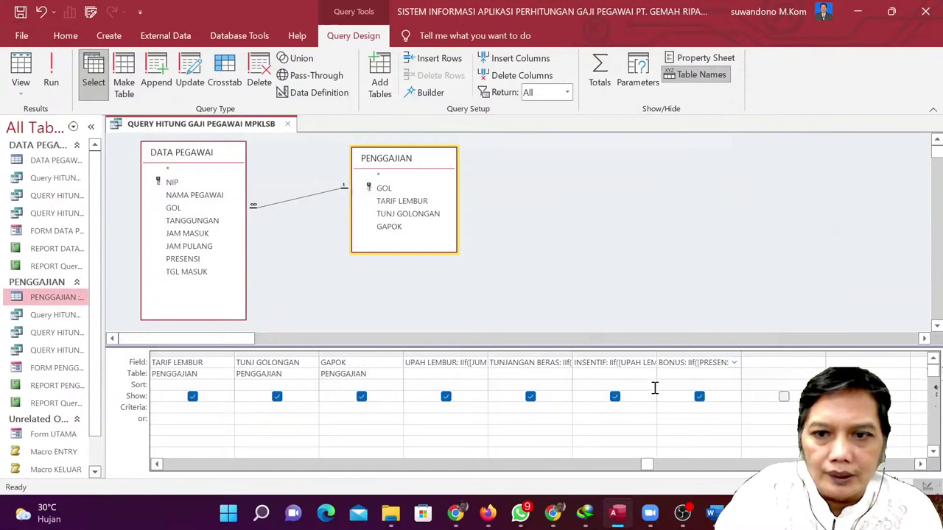
pyautogui.click(760, 364)
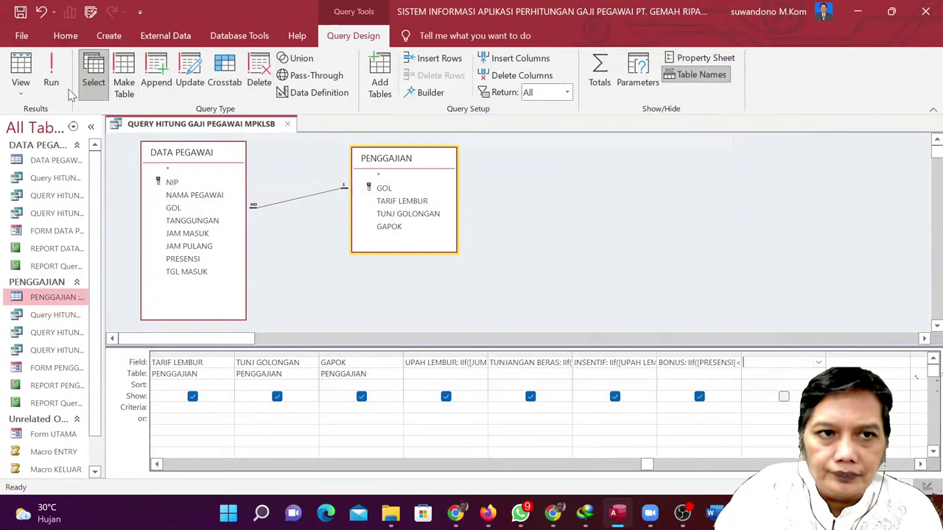
pyautogui.click(458, 518)
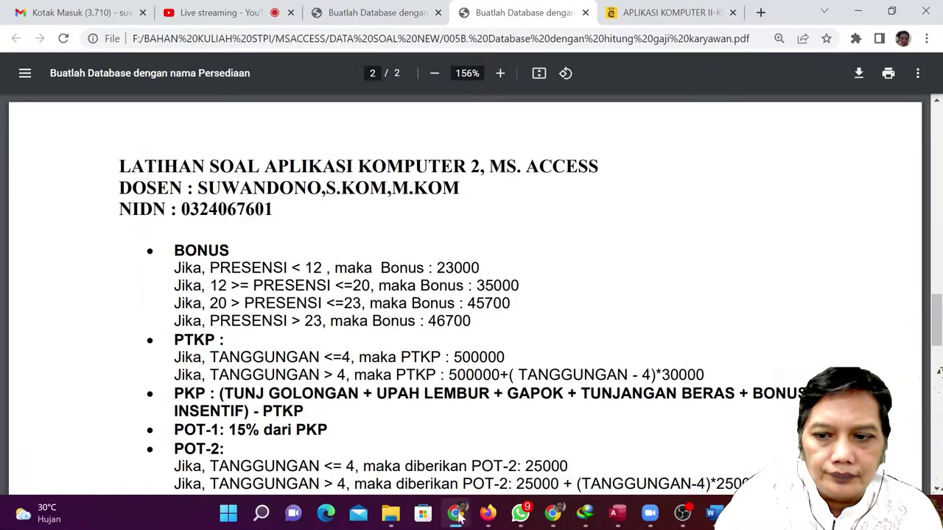
pyautogui.scroll(-3, 431, 433)
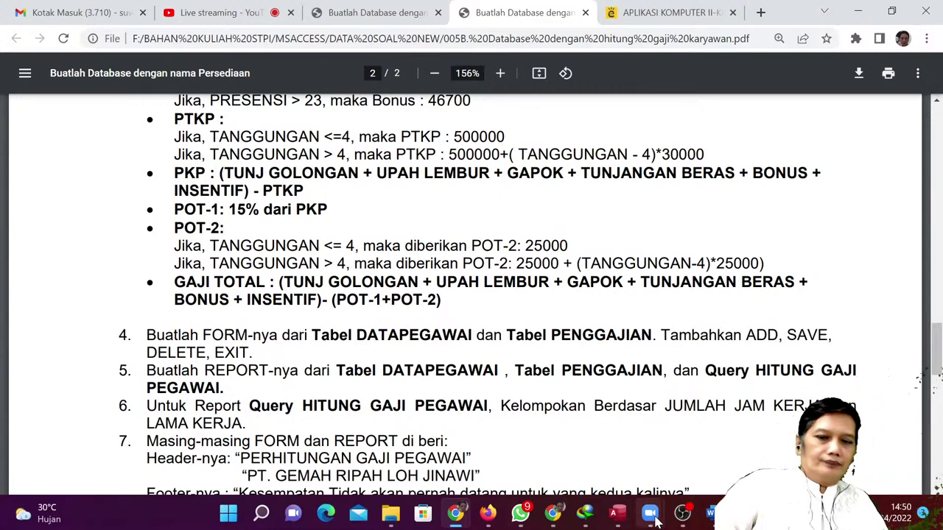
# Check the Zoom meeting window and return to the query design in Access.
pyautogui.moveTo(649, 516)
pyautogui.click(671, 458)
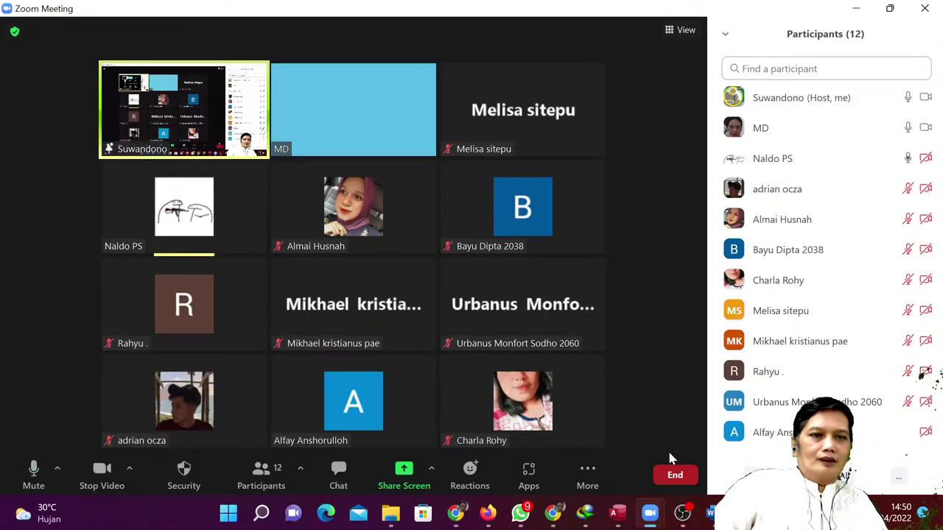
pyautogui.click(613, 523)
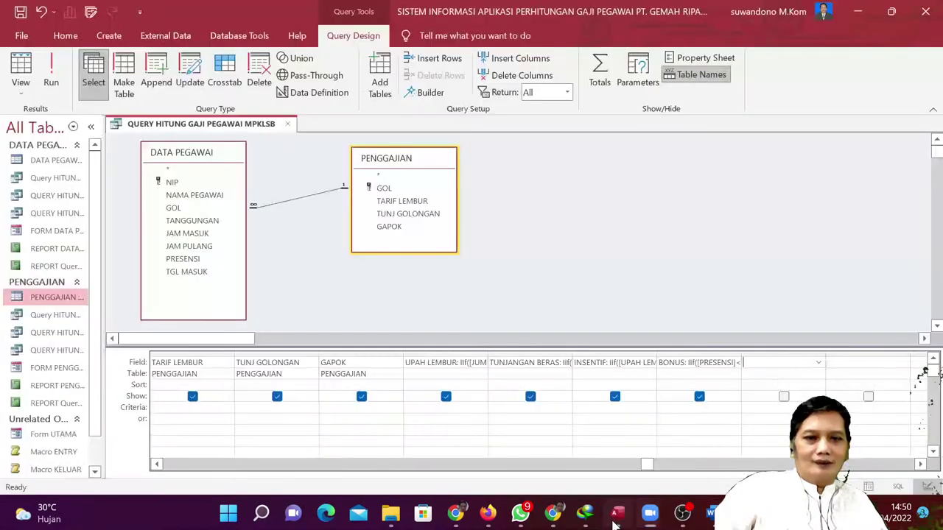
# Open the Expression Builder for the empty column after BONUS and name the new calculated field with "PTKP:".
pyautogui.click(424, 93)
pyautogui.write('PT')
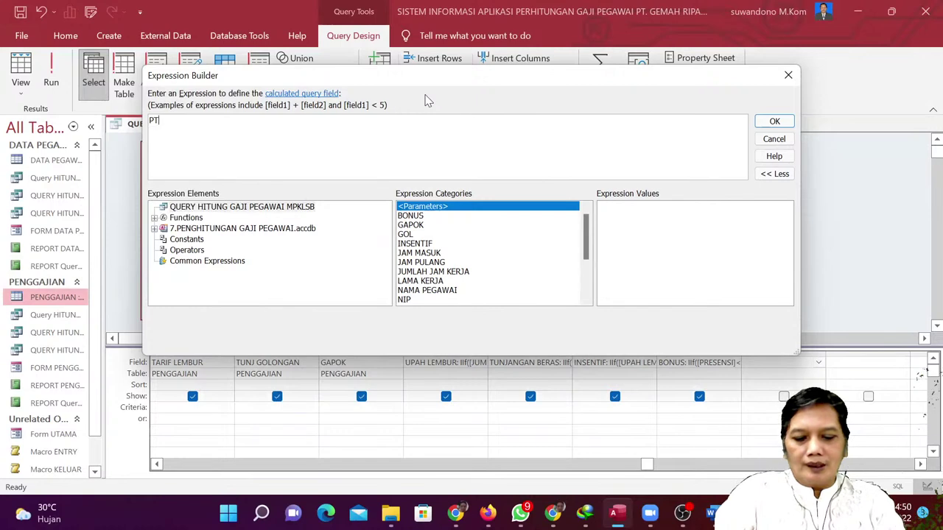
pyautogui.write('KP:')
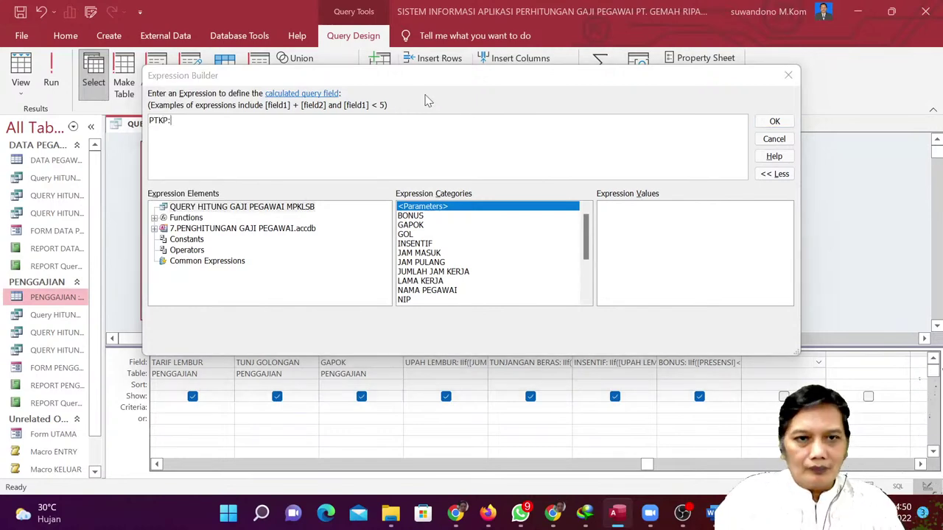
# Switch to the exercise PDF and reread the PTKP rules based on TANGGUNGAN.
pyautogui.hotkey('alt', 'Tab')
pyautogui.hotkey('alt', 'Tab')
pyautogui.click(427, 101)
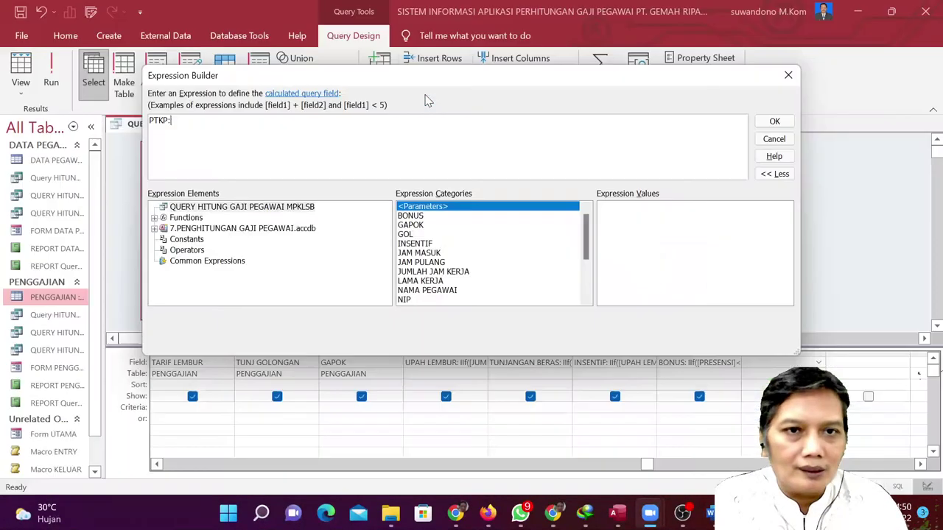
pyautogui.click(455, 513)
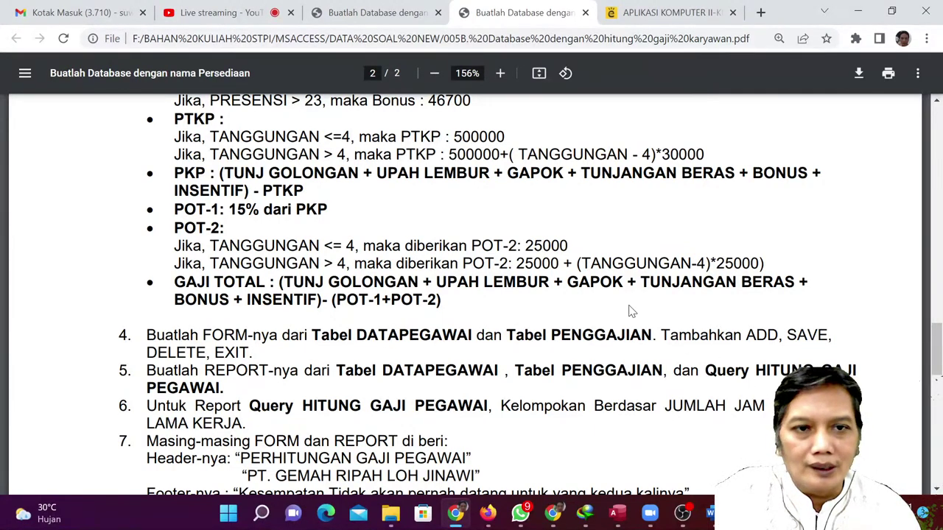
# Return to Access and continue the PTKP expression with IIF([TANGGUNGAN]<=4;500000; using the query's TANGGUNGAN field.
pyautogui.click(626, 521)
pyautogui.write('II')
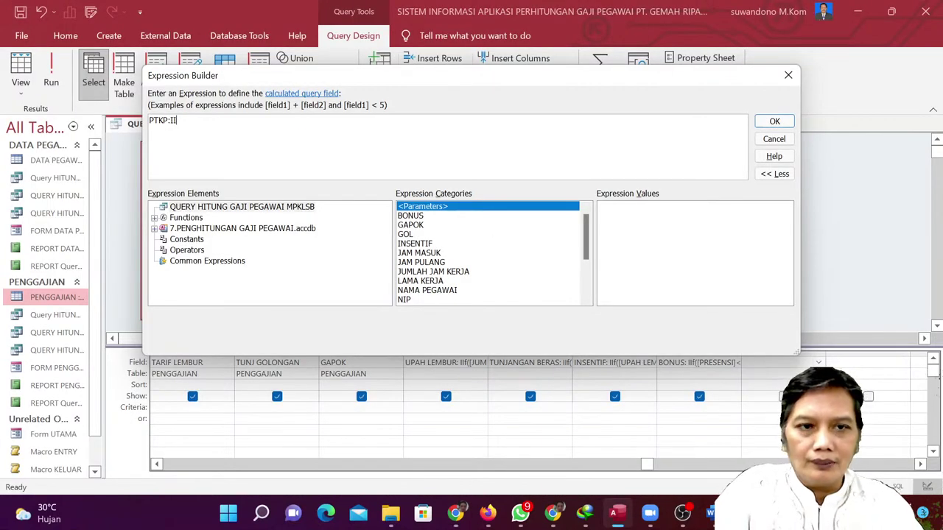
pyautogui.write('F(')
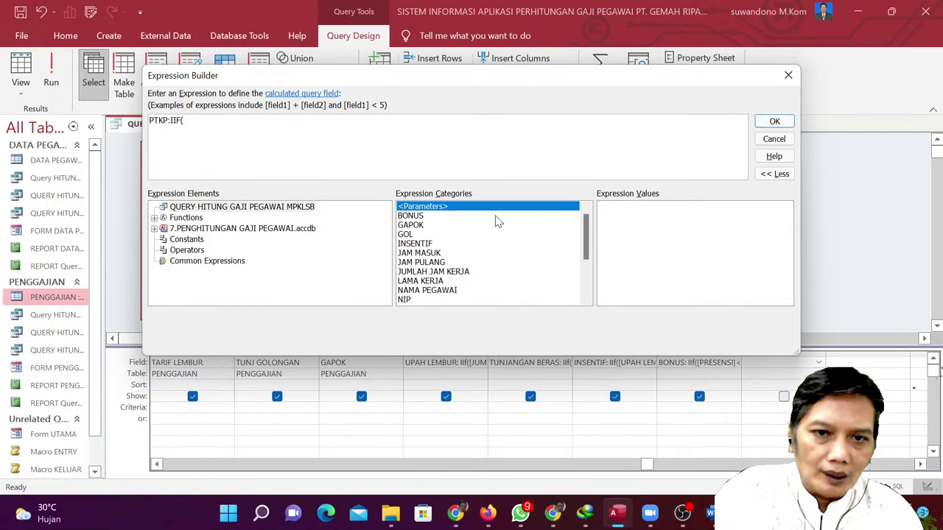
pyautogui.scroll(-3, 493, 242)
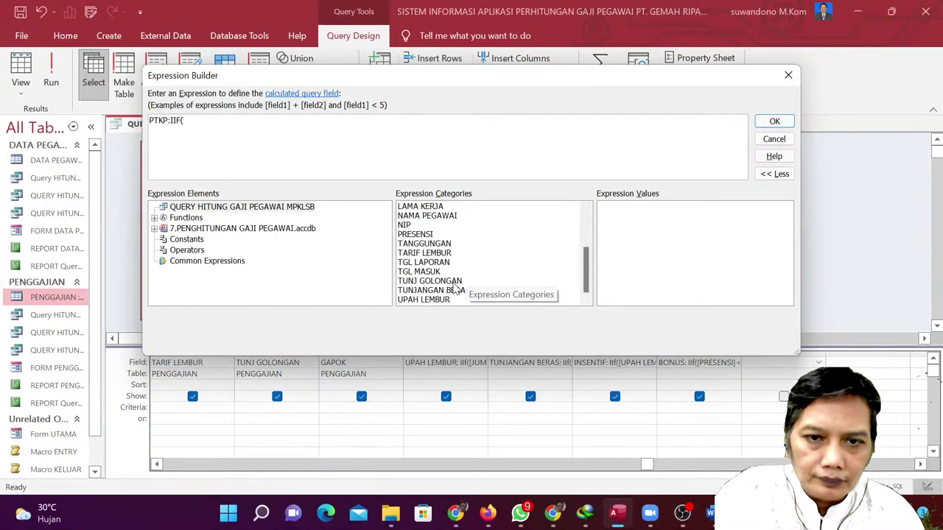
pyautogui.doubleClick(450, 245)
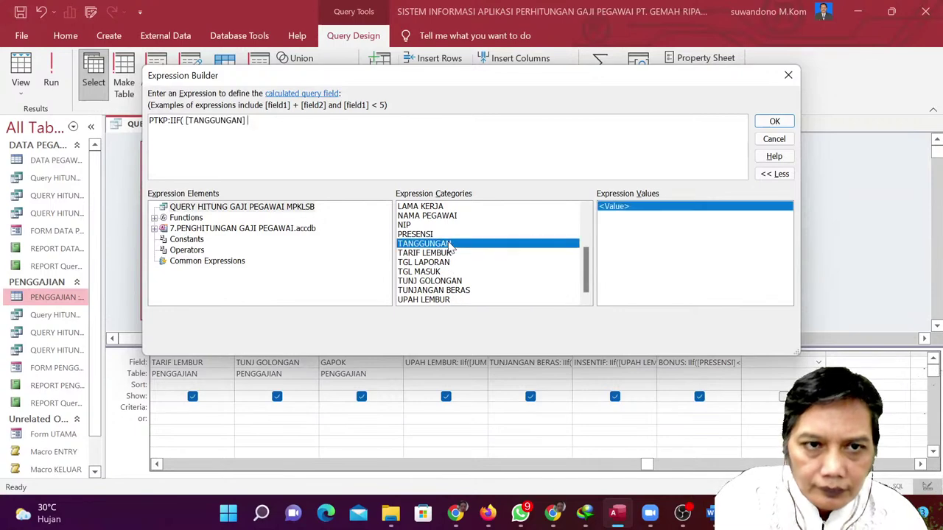
pyautogui.hotkey('alt', 'Tab')
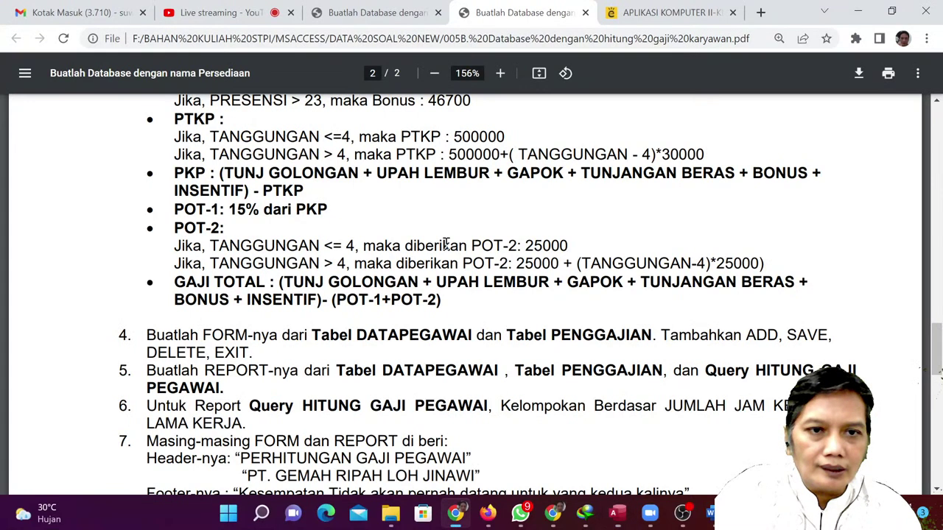
pyautogui.hotkey('alt', 'Tab')
pyautogui.write('<=')
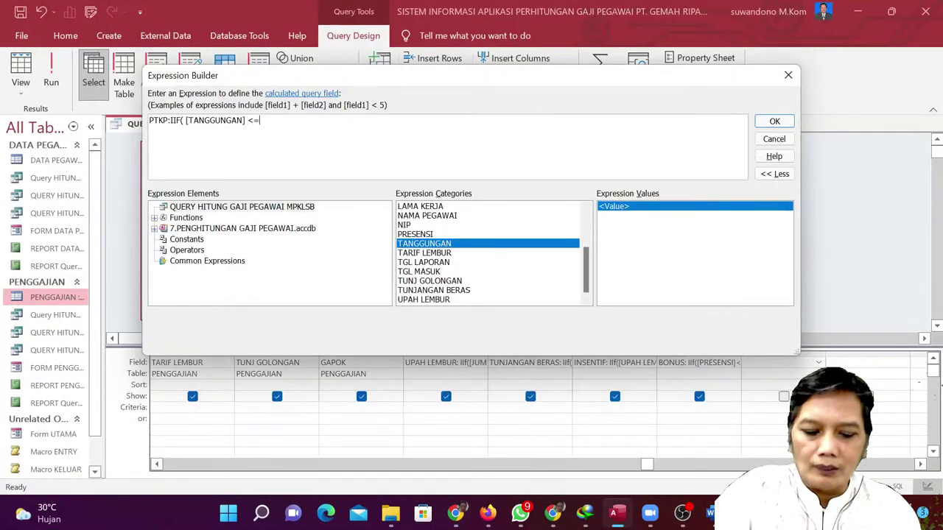
pyautogui.write('4;50')
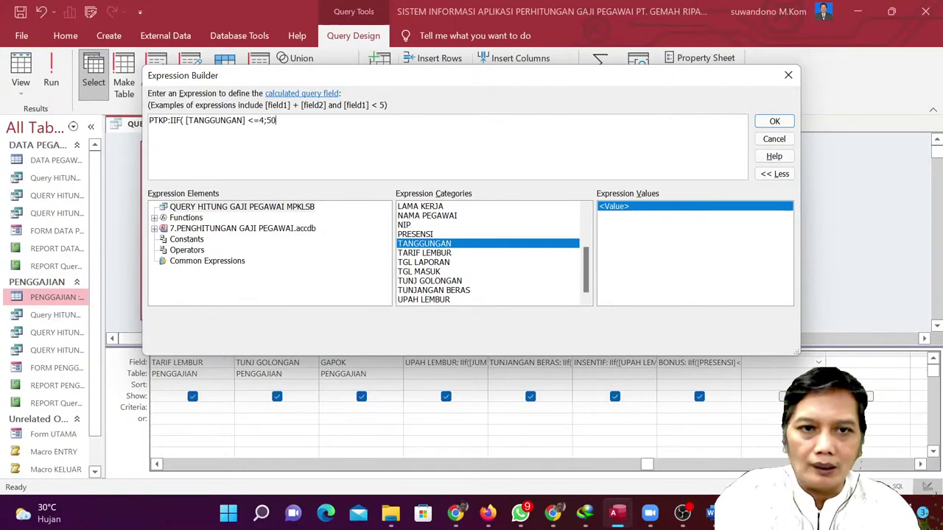
pyautogui.write('0000;')
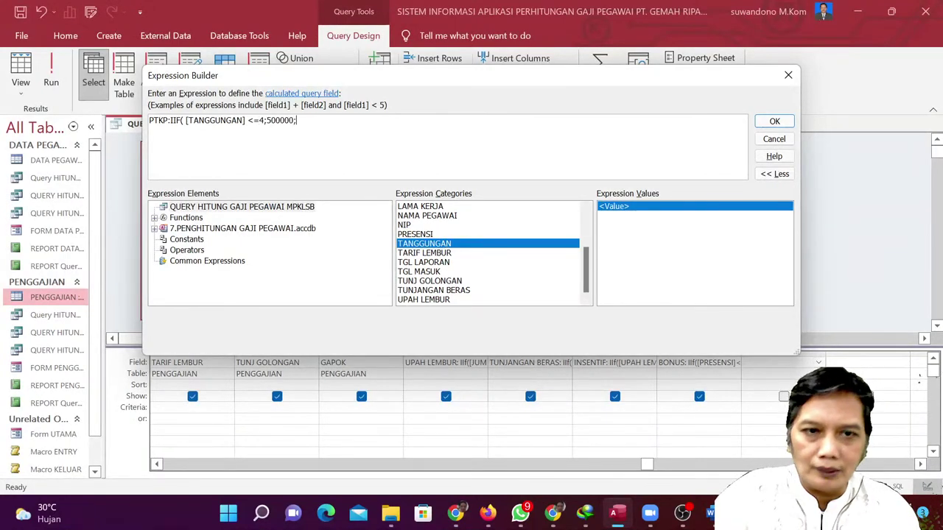
# Check the exercise PDF and add 25000+([TANGGUNGAN]-4) as the start of the PTKP expression's false part.
pyautogui.hotkey('alt', 'Tab')
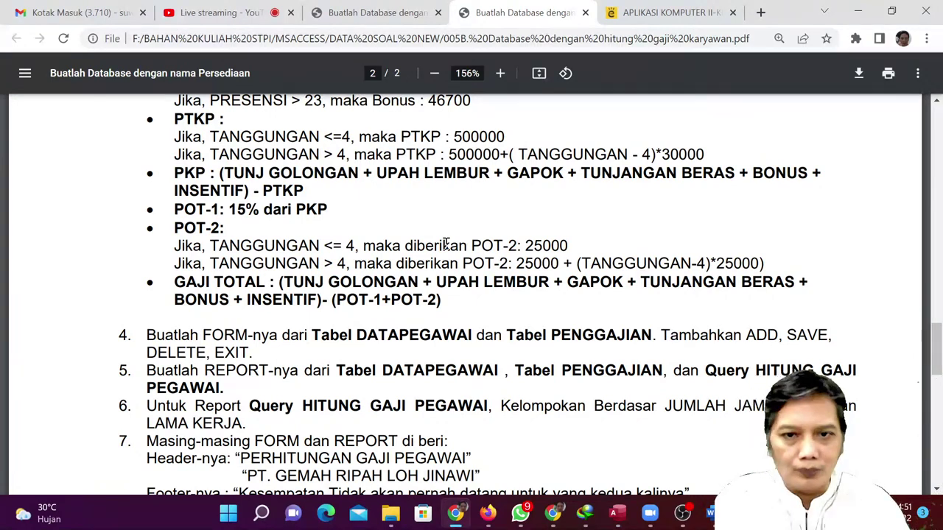
pyautogui.hotkey('alt', 'Tab')
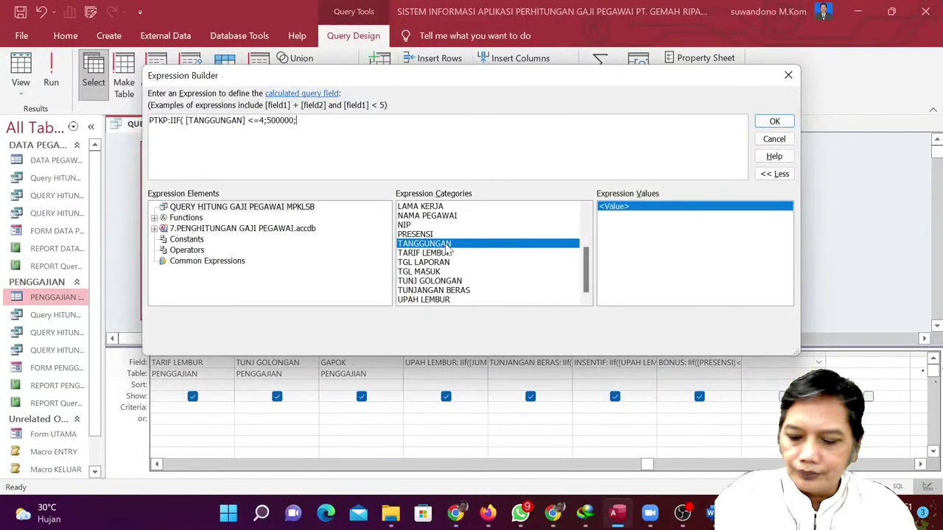
pyautogui.write('2500')
pyautogui.hotkey('alt', 'Tab')
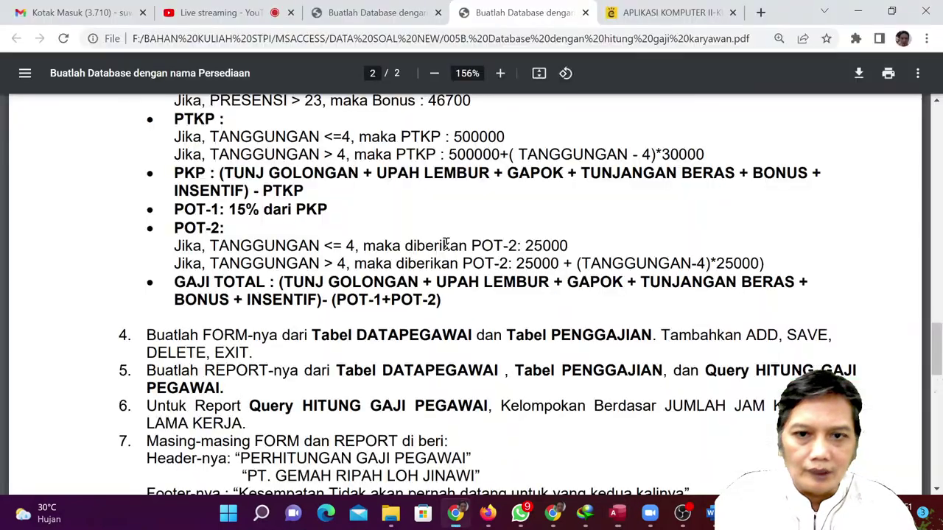
pyautogui.hotkey('alt', 'Tab')
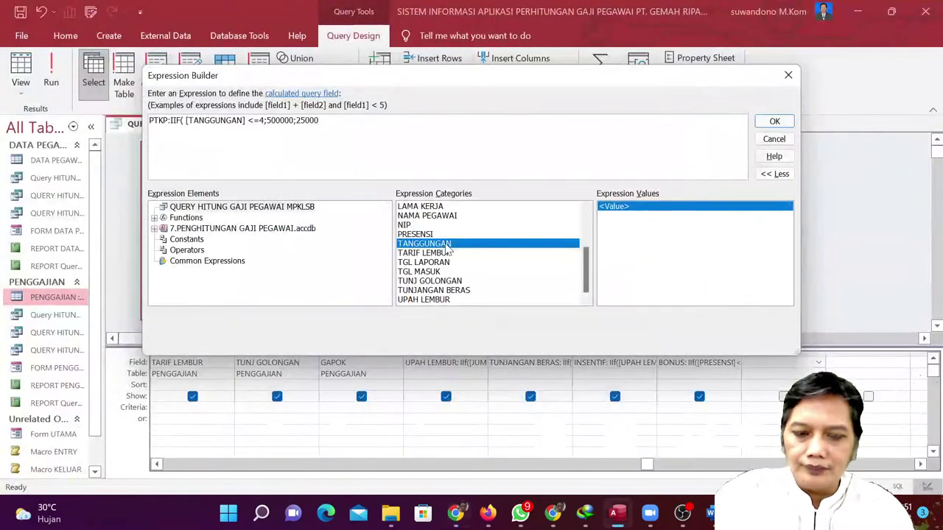
pyautogui.write('(')
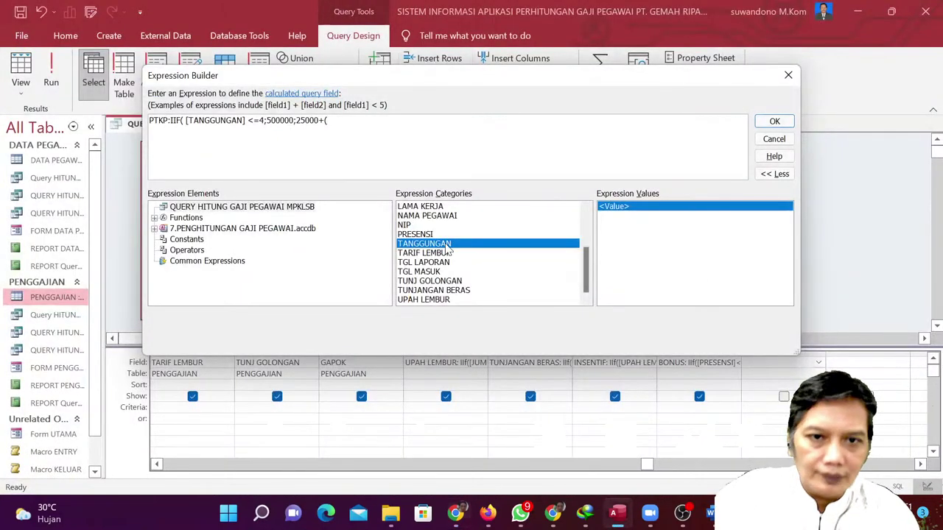
pyautogui.doubleClick(446, 248)
pyautogui.hotkey('alt', 'Tab')
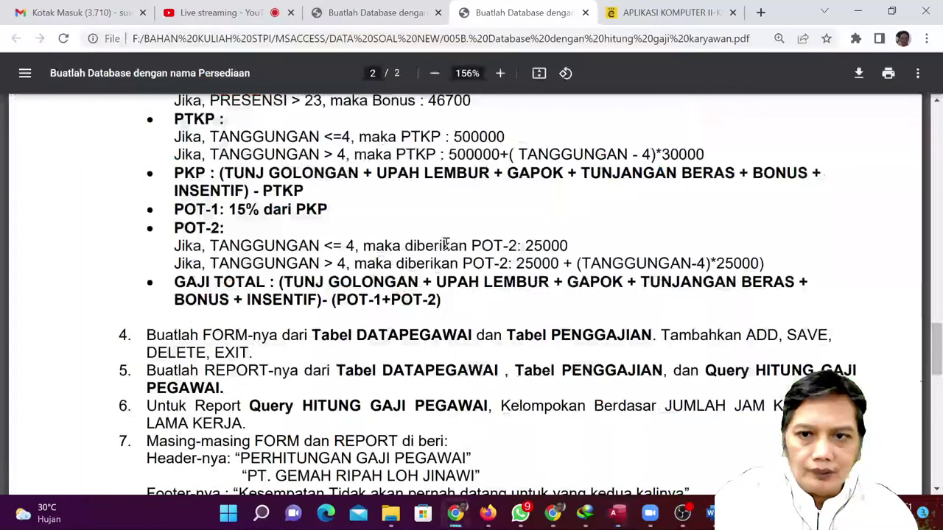
pyautogui.hotkey('alt', 'Tab')
pyautogui.write('-')
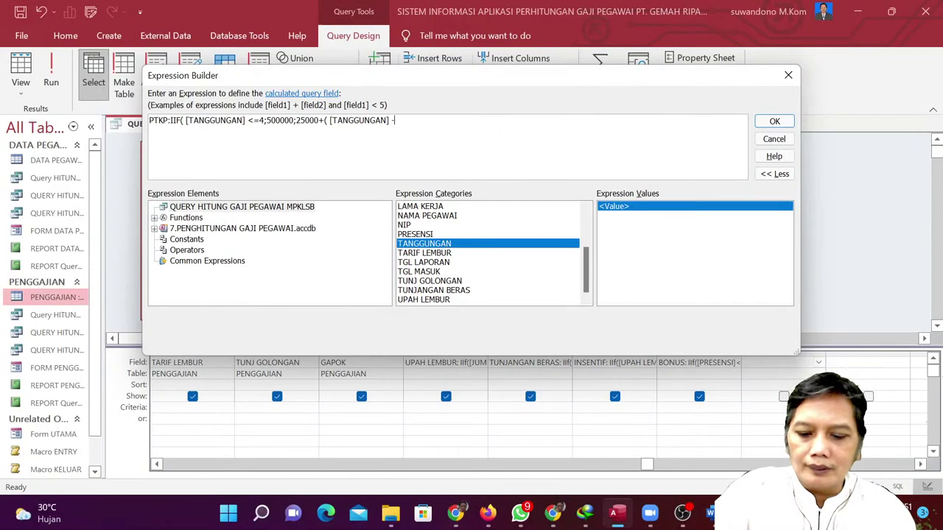
pyautogui.write('4)')
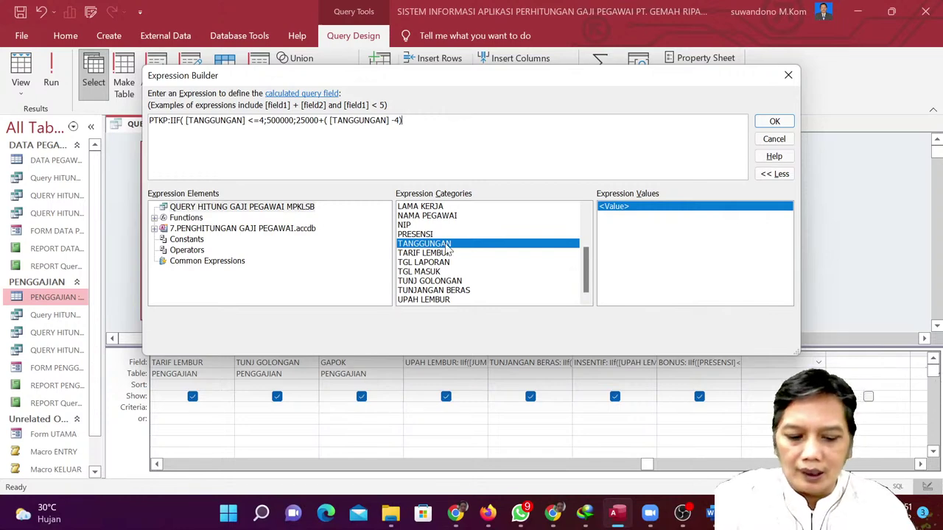
# Finish the PTKP expression by multiplying the bracket by 25000, closing the IIF, and accepting it into the query column.
pyautogui.write('*')
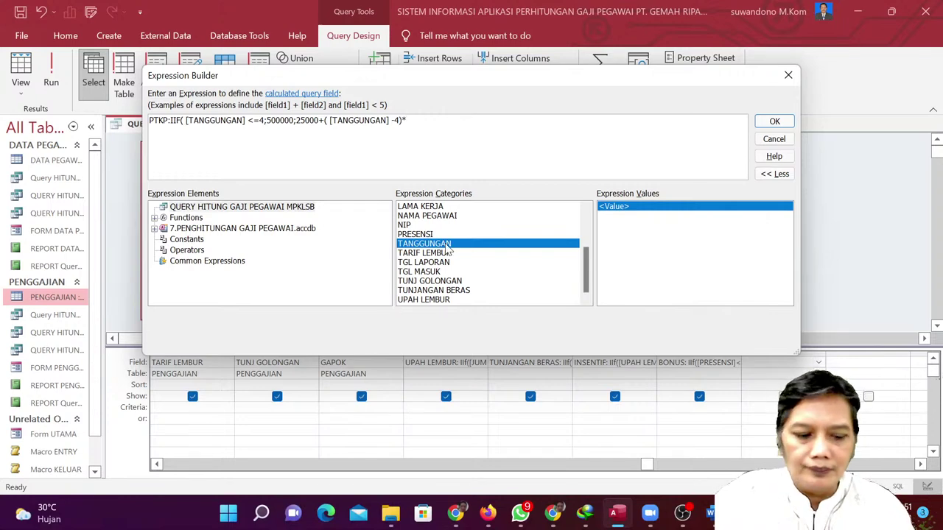
pyautogui.hotkey('alt', 'Tab')
pyautogui.hotkey('alt', 'Tab')
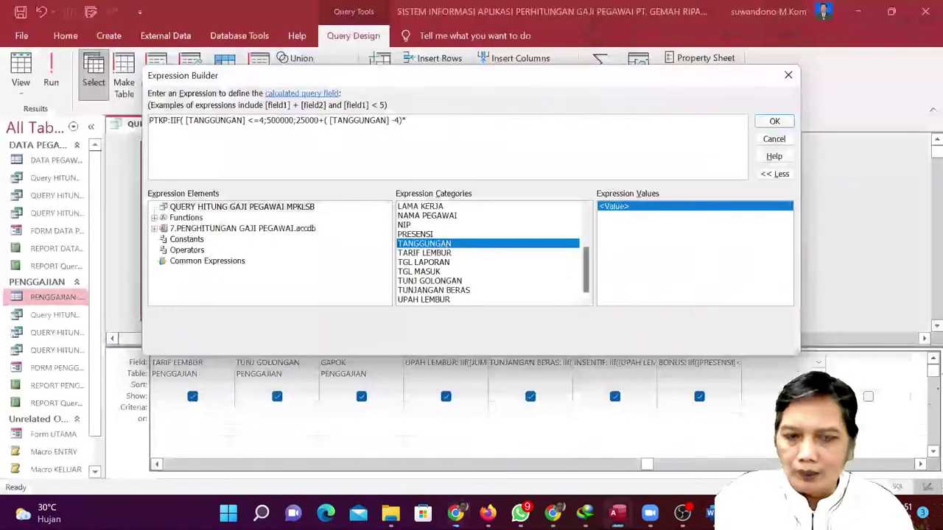
pyautogui.write('25000')
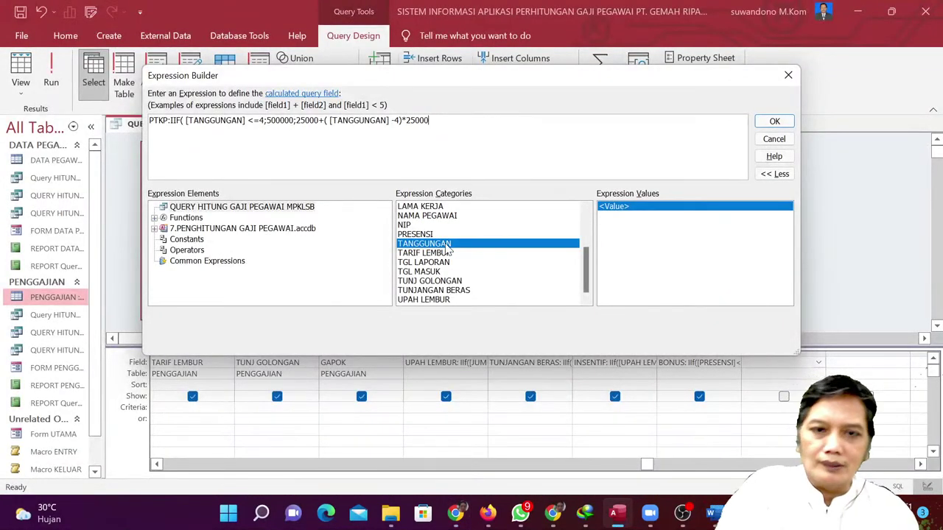
pyautogui.write(')')
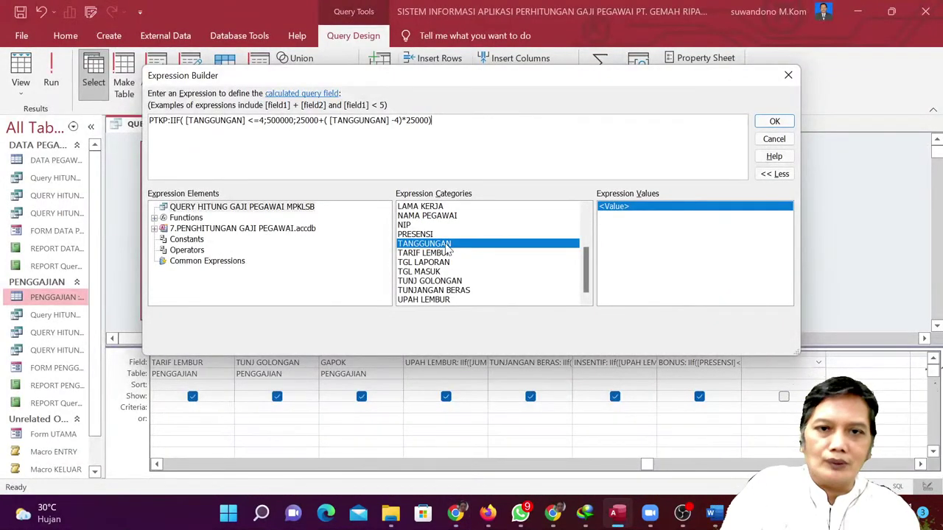
pyautogui.click(775, 121)
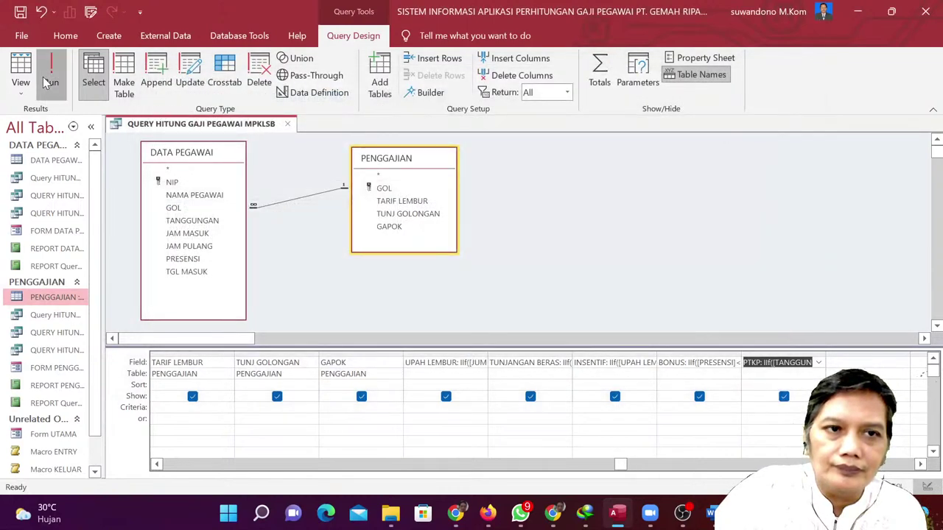
# Run the query to check the PTKP results and review the PTKP expression back in the query design.
pyautogui.click(48, 82)
pyautogui.moveTo(459, 470); pyautogui.dragTo(764, 333)
pyautogui.click(22, 66)
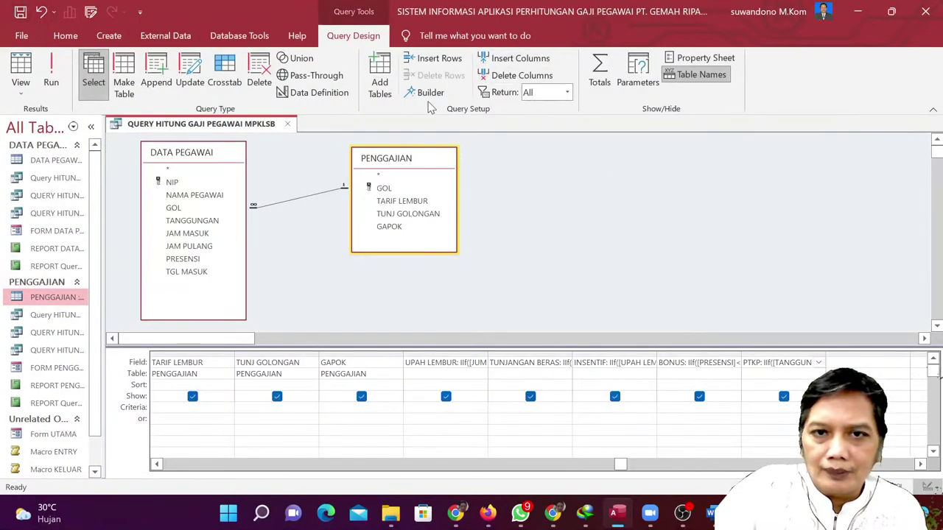
pyautogui.click(430, 93)
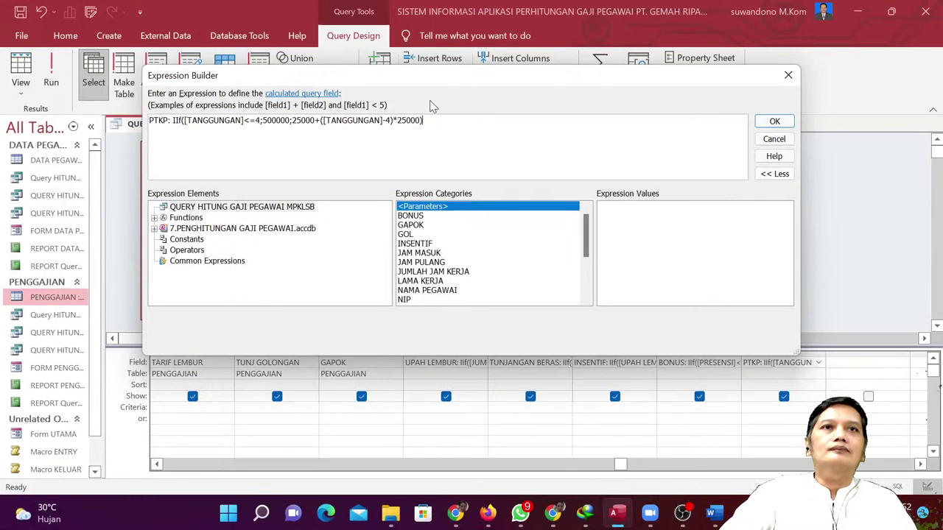
pyautogui.click(772, 122)
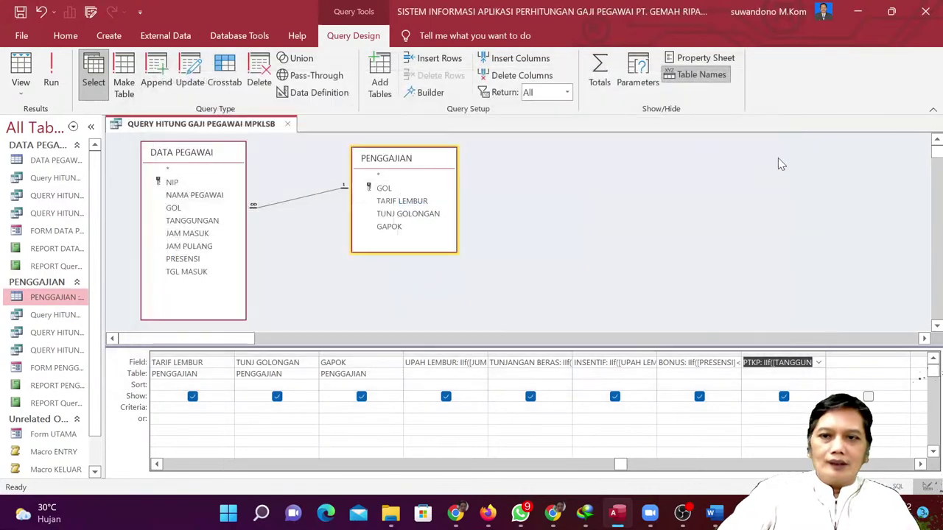
# Select the empty column after PTKP and highlight the PKP formula in the exercise PDF.
pyautogui.click(843, 362)
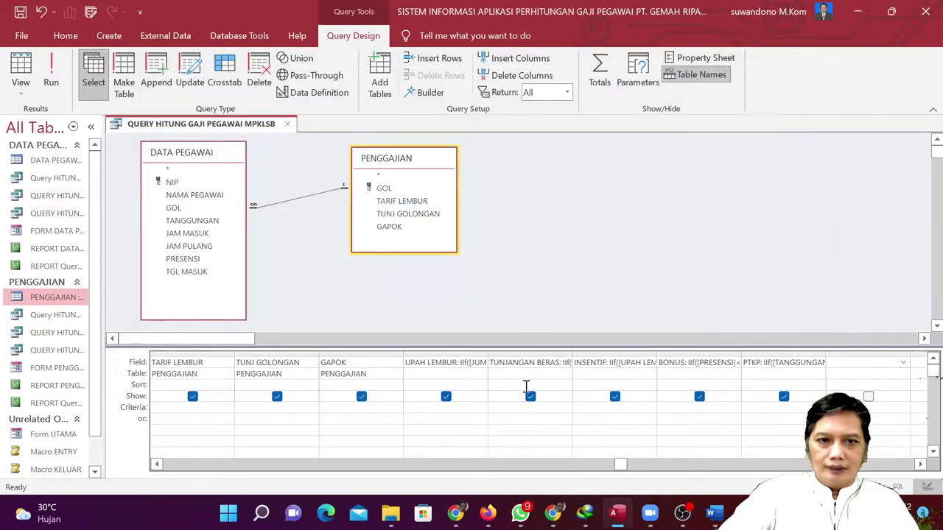
pyautogui.click(456, 514)
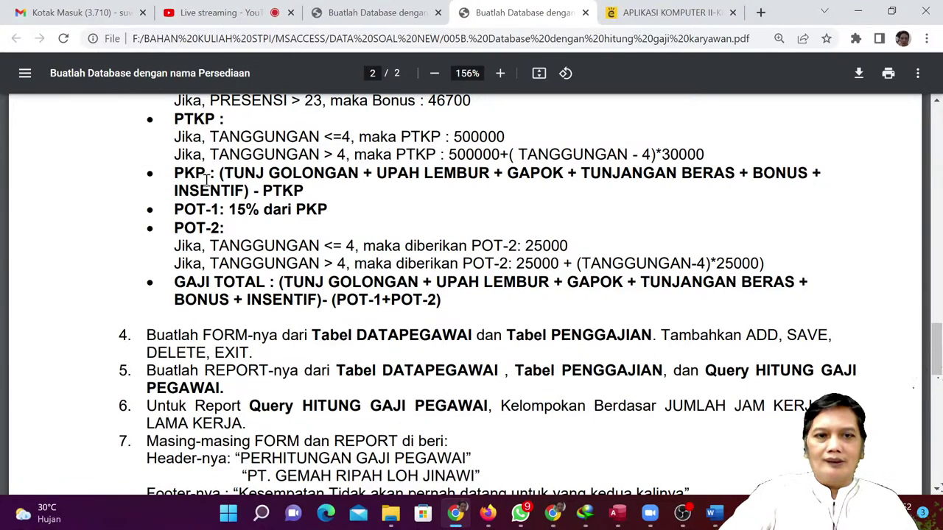
pyautogui.moveTo(221, 174); pyautogui.dragTo(306, 188)
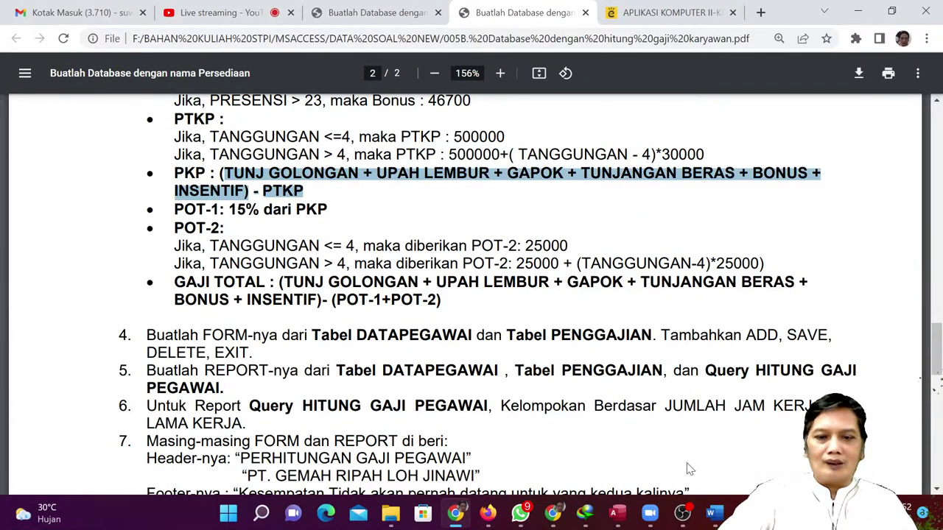
# Switch to Access and start an expression in the empty column after PTKP with PKP:( [TUNJ GOLONGAN] +.
pyautogui.click(618, 513)
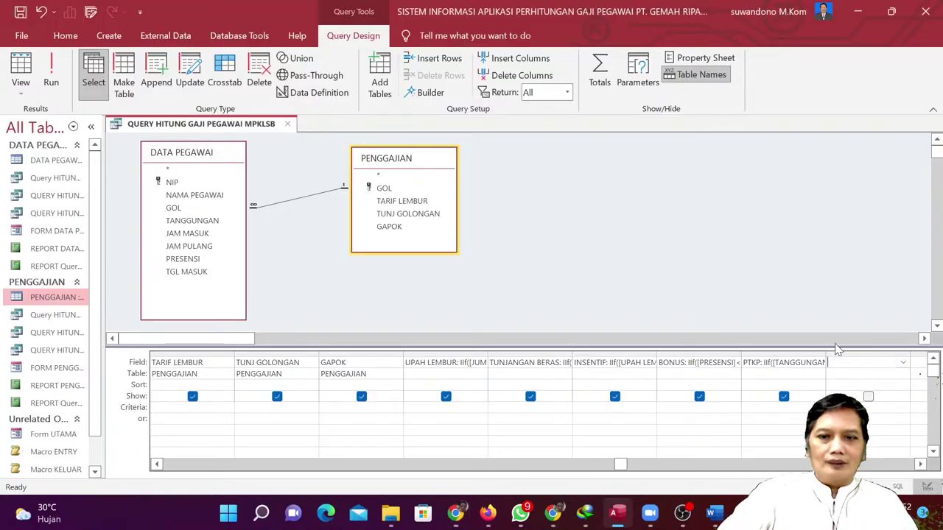
pyautogui.click(411, 96)
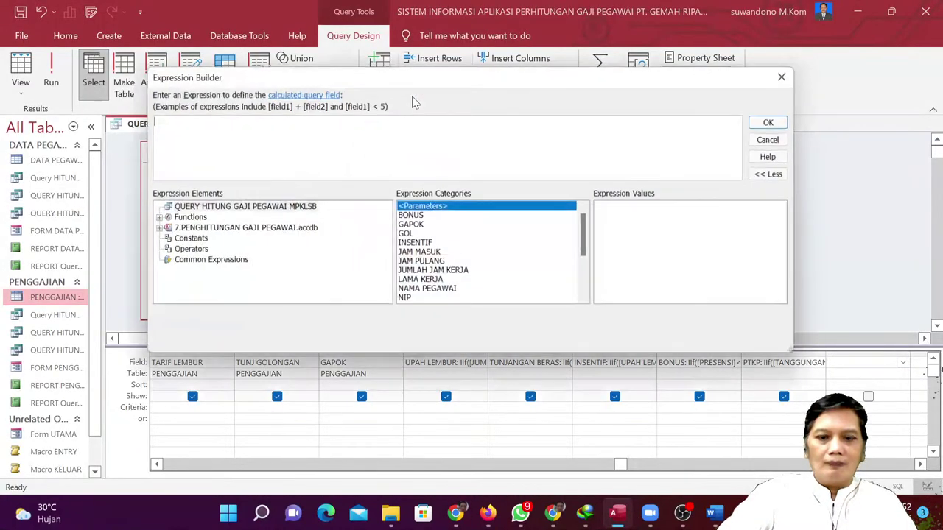
pyautogui.write('PKP:')
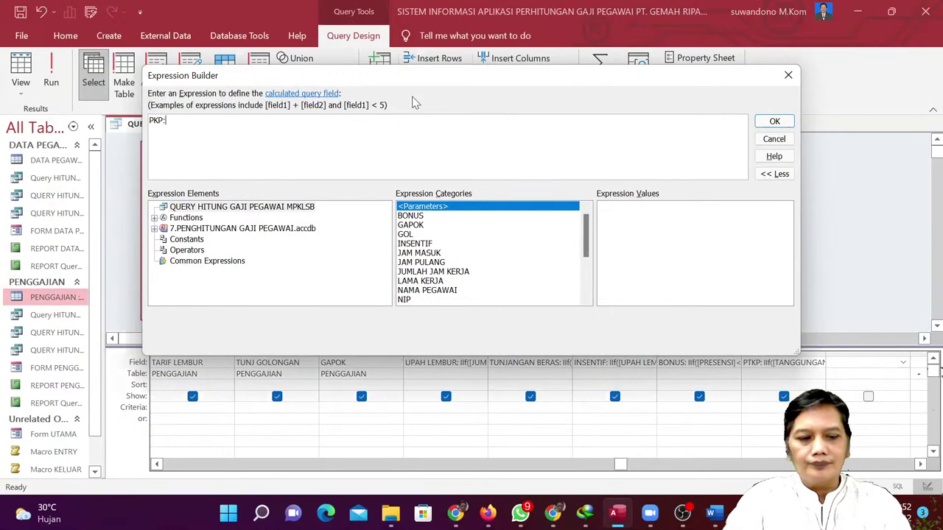
pyautogui.hotkey('alt', 'Tab')
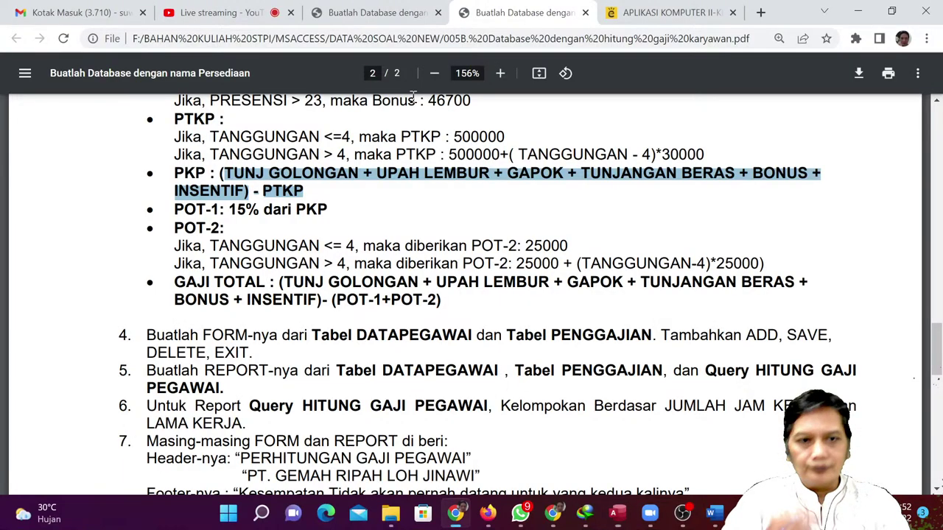
pyautogui.hotkey('alt', 'Tab')
pyautogui.write('(')
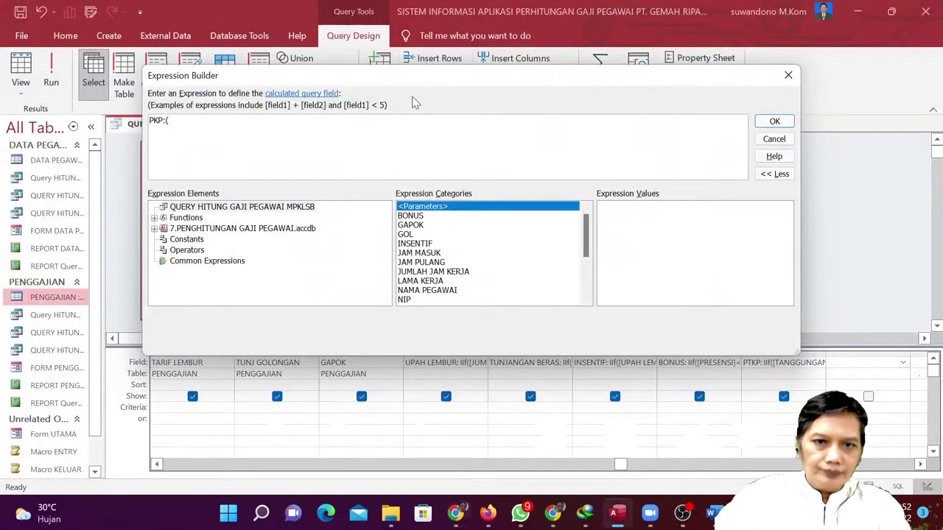
pyautogui.scroll(-2, 475, 247)
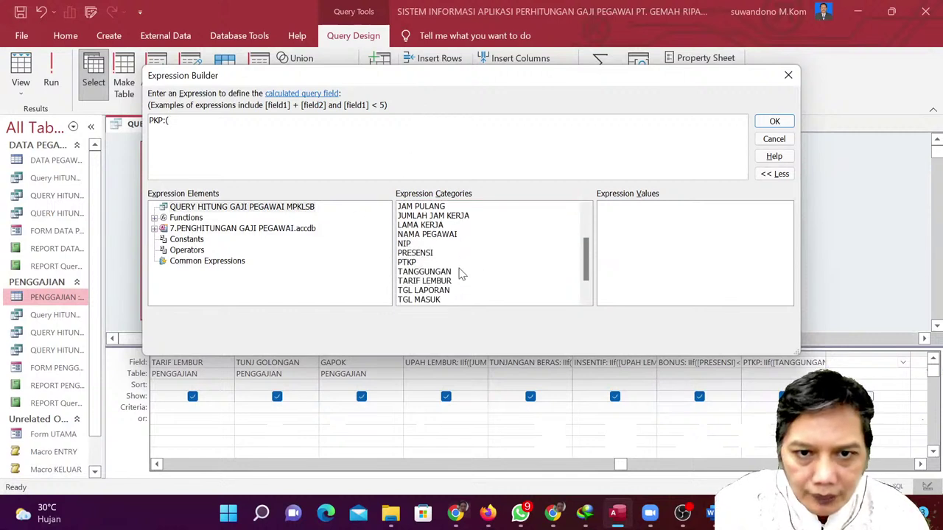
pyautogui.scroll(-1, 451, 295)
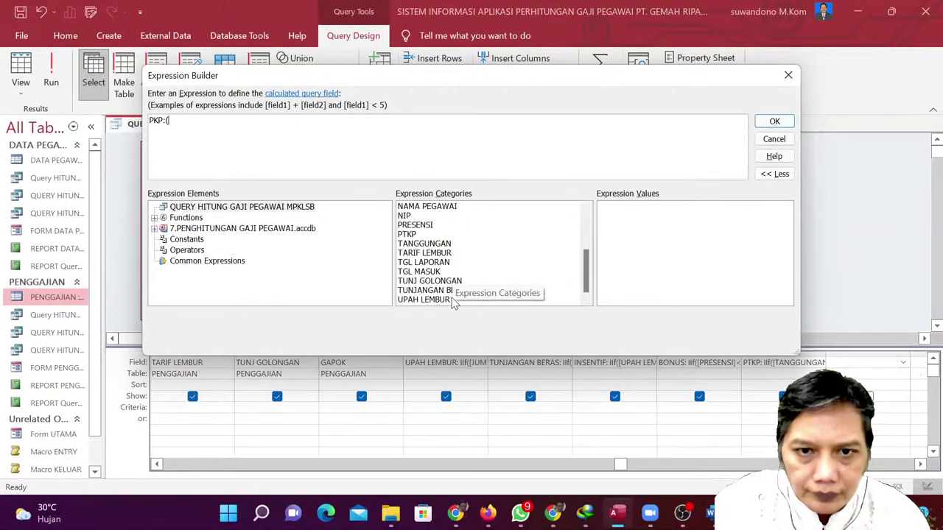
pyautogui.doubleClick(463, 283)
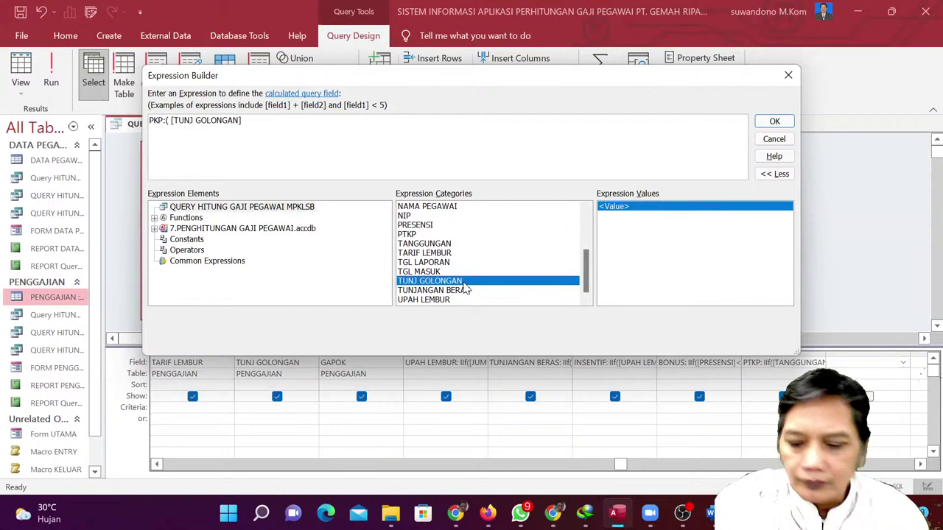
pyautogui.write('+')
# Check the PKP formula in the exercise PDF and add [UPAH LEMBUR] + to the expression.
pyautogui.hotkey('alt', 'Tab')
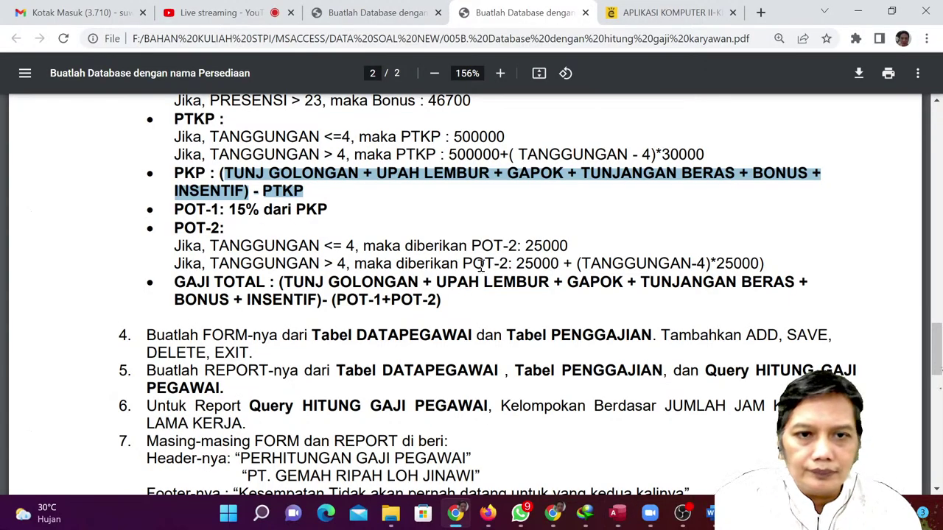
pyautogui.hotkey('alt', 'Tab')
pyautogui.doubleClick(442, 300)
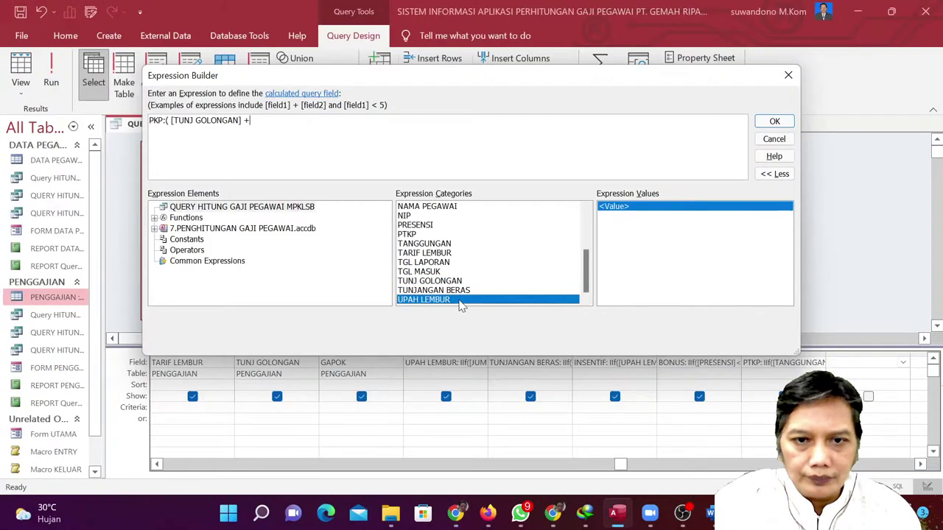
pyautogui.write('+')
pyautogui.hotkey('alt', 'Tab')
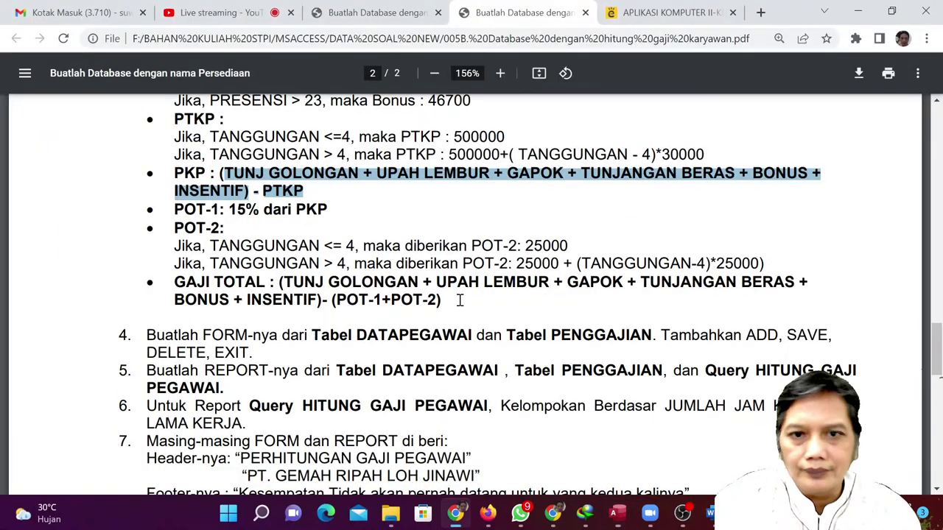
pyautogui.hotkey('alt', 'Tab')
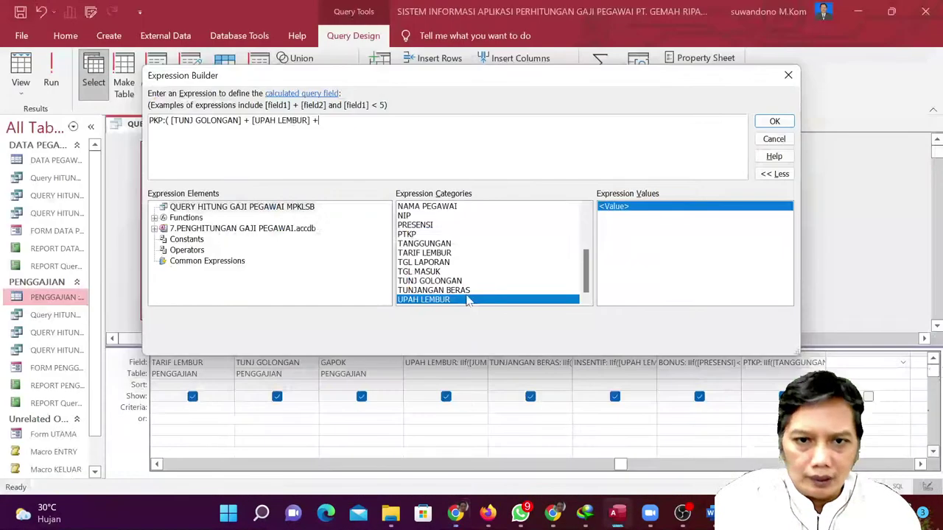
pyautogui.scroll(3, 460, 279)
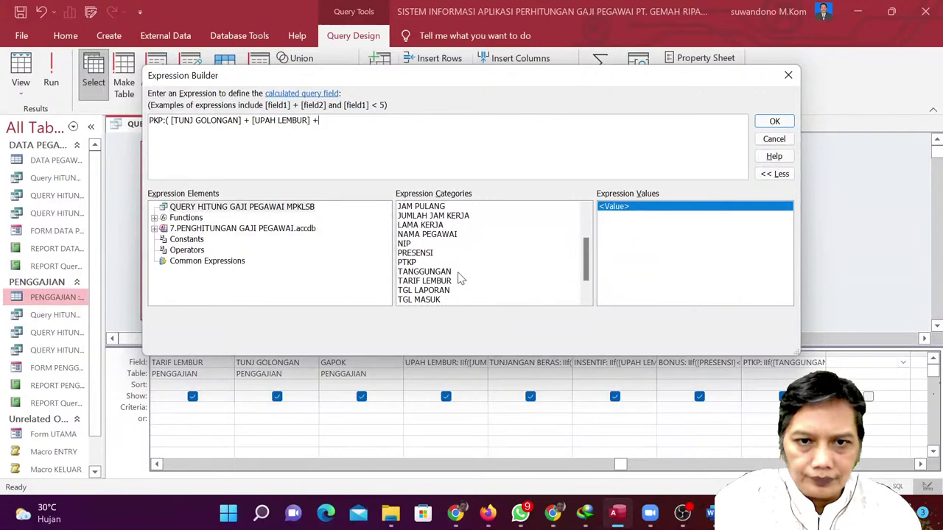
pyautogui.doubleClick(443, 217)
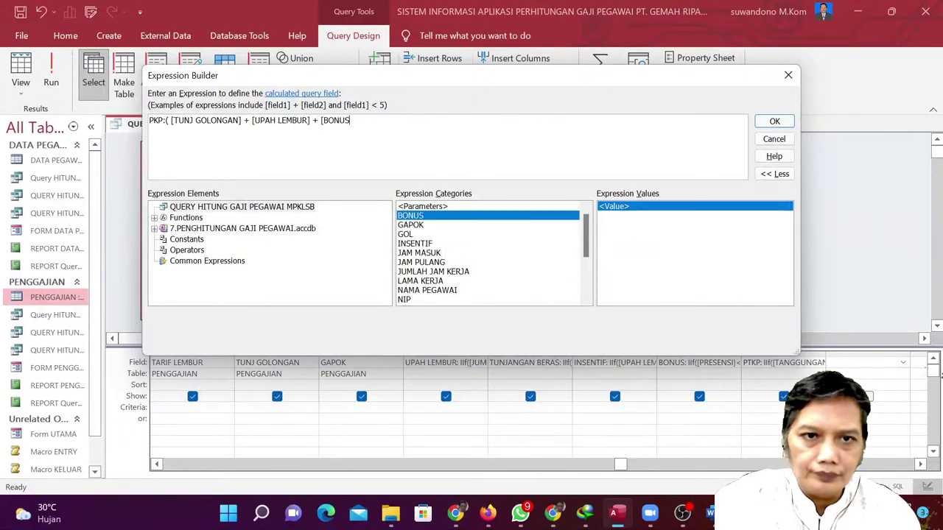
pyautogui.press('BackSpace')
pyautogui.press('BackSpace')
pyautogui.press('BackSpace')
pyautogui.press('BackSpace')
pyautogui.press('BackSpace')
pyautogui.press('BackSpace')
pyautogui.press('BackSpace')
pyautogui.press('BackSpace')
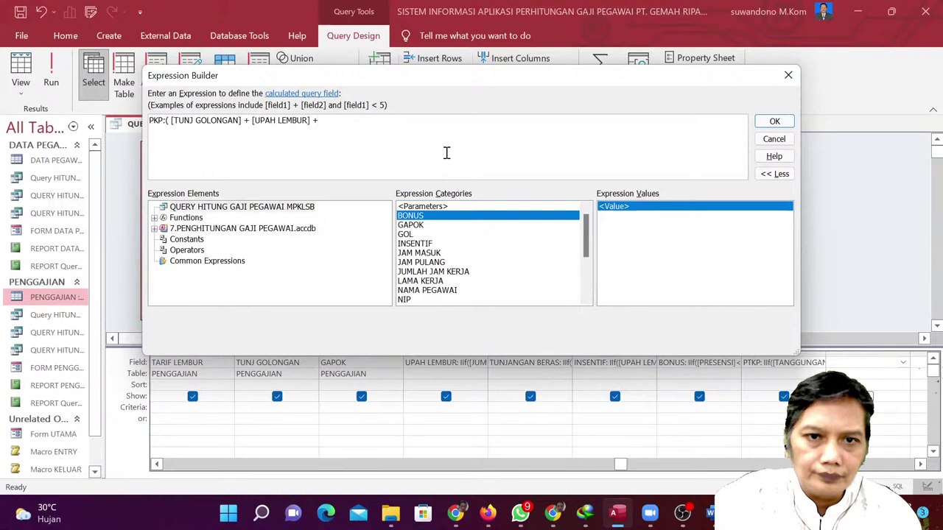
# Continue the PKP sum with [GAPOK] + [TUNJANGAN BERAS], checking the order of terms in the exercise PDF.
pyautogui.click(405, 226)
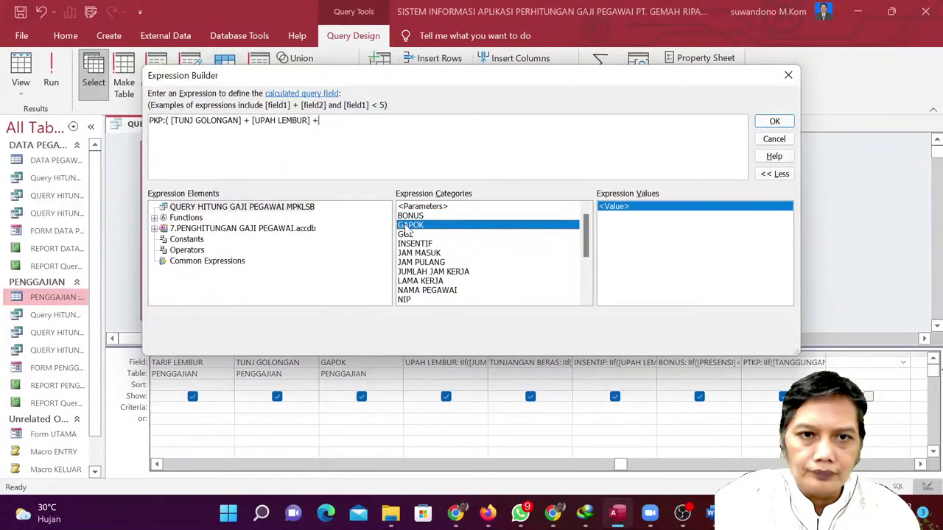
pyautogui.doubleClick(403, 229)
pyautogui.hotkey('alt', 'Tab')
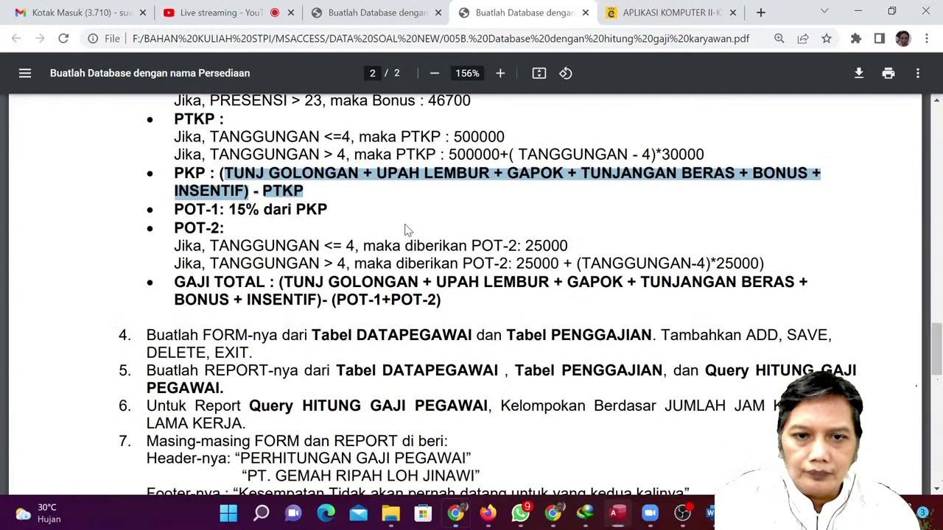
pyautogui.hotkey('alt', 'Tab')
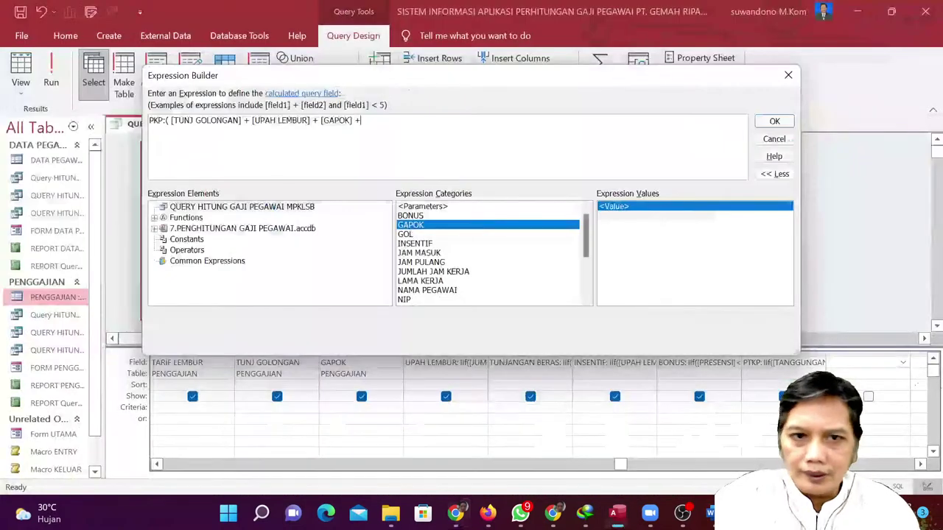
pyautogui.scroll(-3, 467, 277)
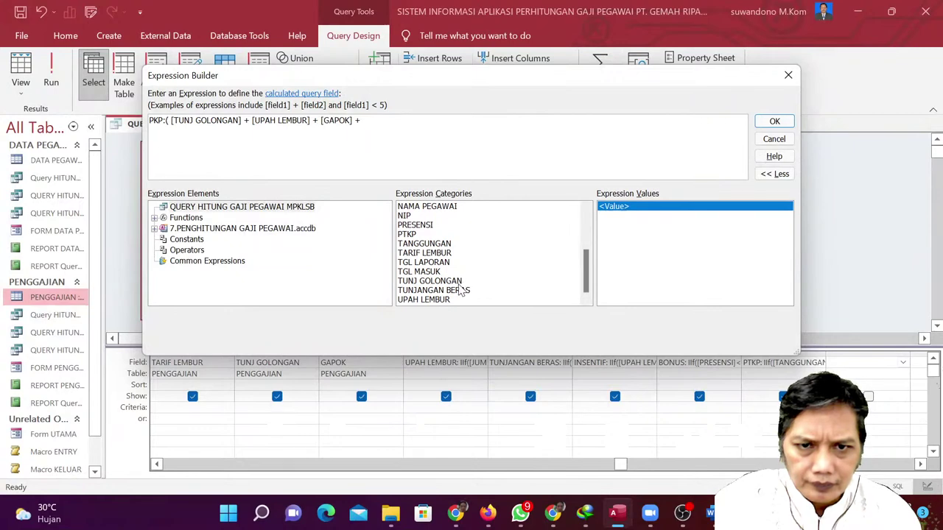
pyautogui.doubleClick(459, 293)
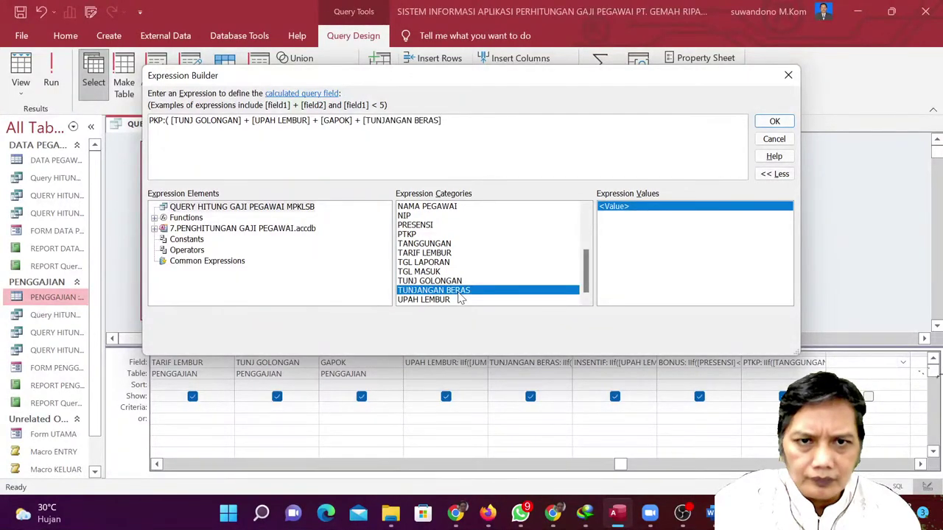
# Check the exercise PDF and add + [BONUS] to the PKP sum.
pyautogui.hotkey('alt', 'Tab')
pyautogui.hotkey('alt', 'Tab')
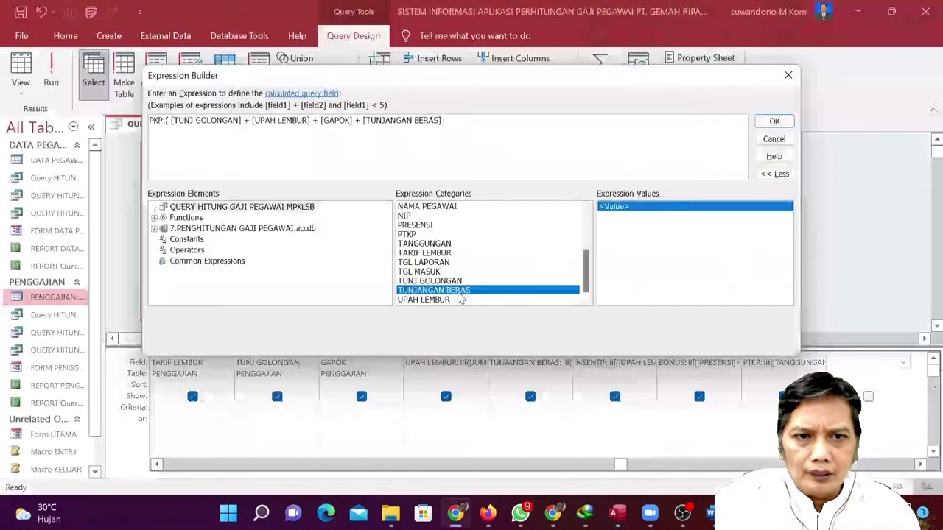
pyautogui.scroll(1, 470, 280)
pyautogui.scroll(3, 470, 280)
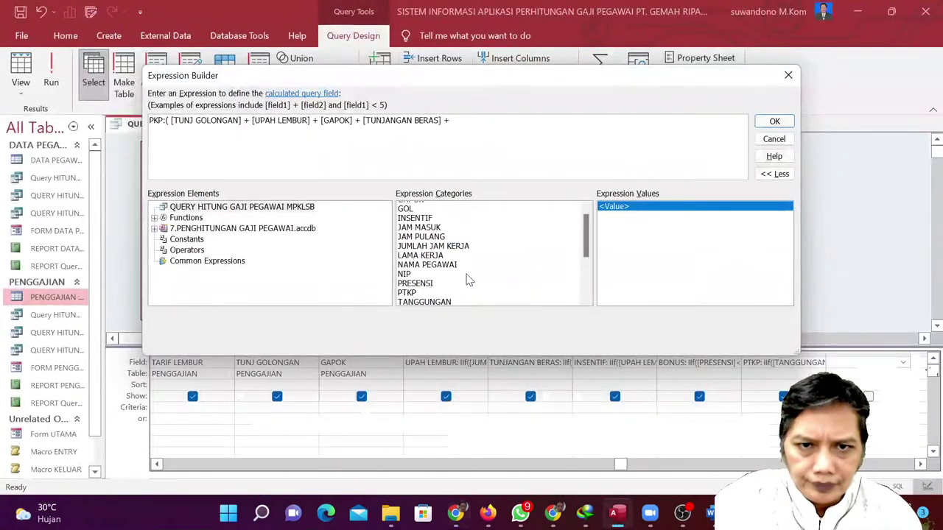
pyautogui.click(442, 216)
pyautogui.doubleClick(441, 216)
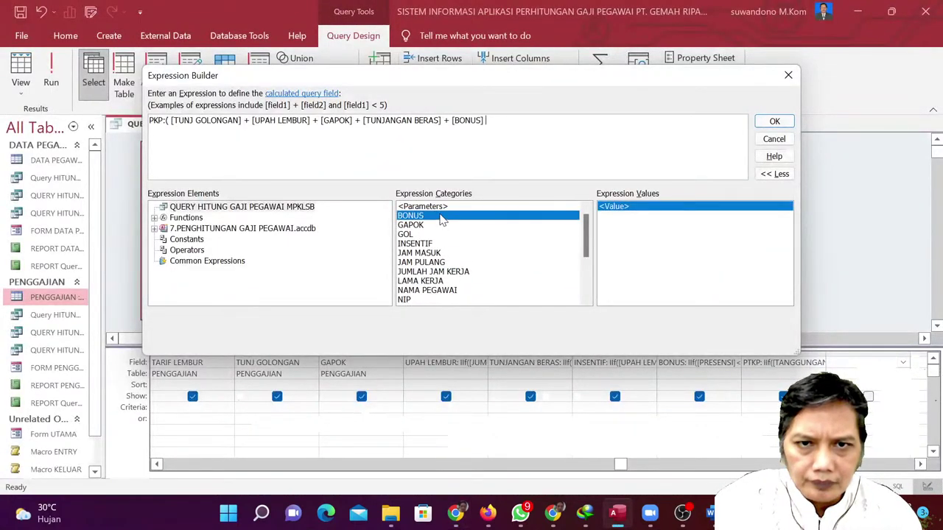
# Check the exercise PDF, add + [INSENTIF] as the last term of the PKP sum, and close the bracket.
pyautogui.hotkey('alt', 'Tab')
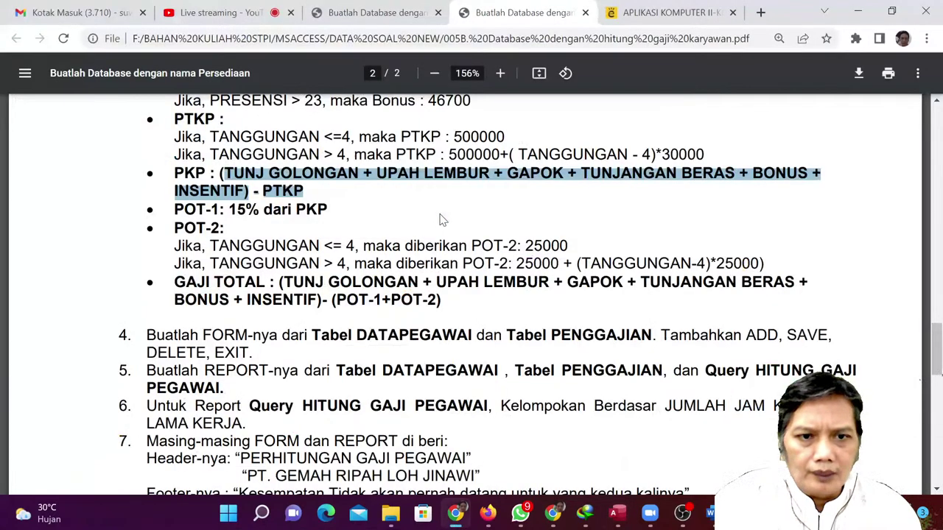
pyautogui.hotkey('alt', 'Tab')
pyautogui.write('+')
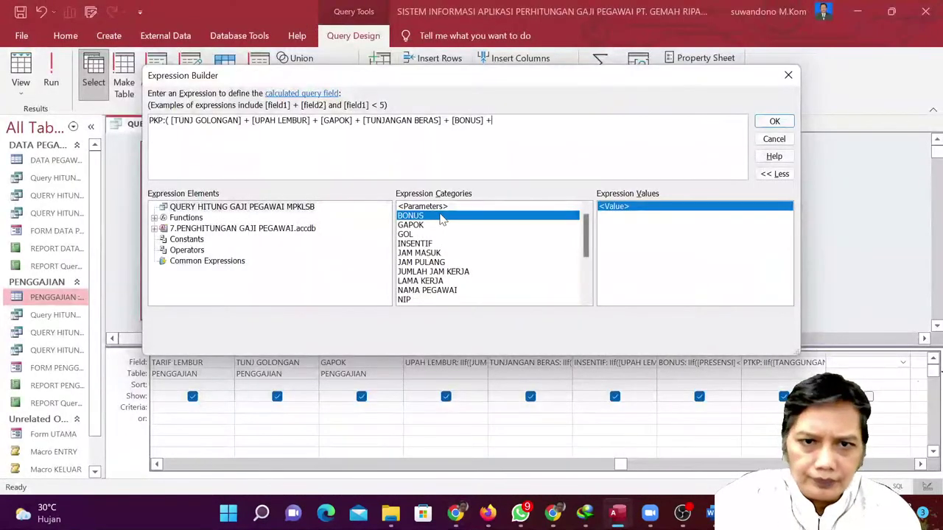
pyautogui.doubleClick(448, 245)
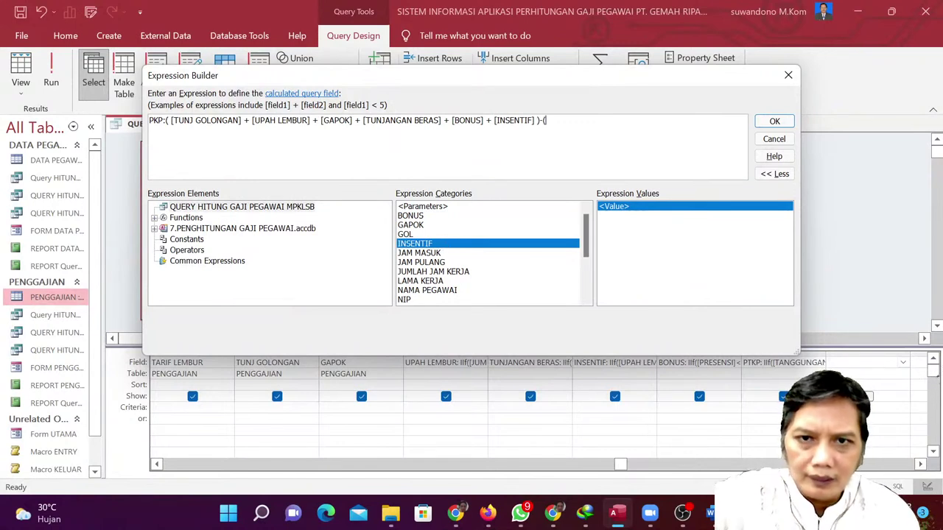
# Check the exercise PDF, subtract [PTKP] from the bracketed sum, and accept the PKP expression into the query column.
pyautogui.hotkey('alt', 'Tab')
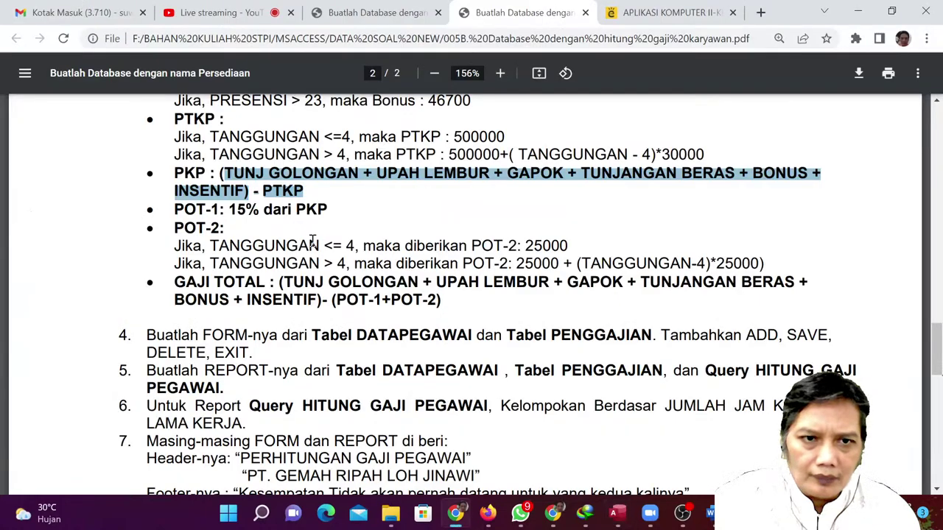
pyautogui.hotkey('alt', 'Tab')
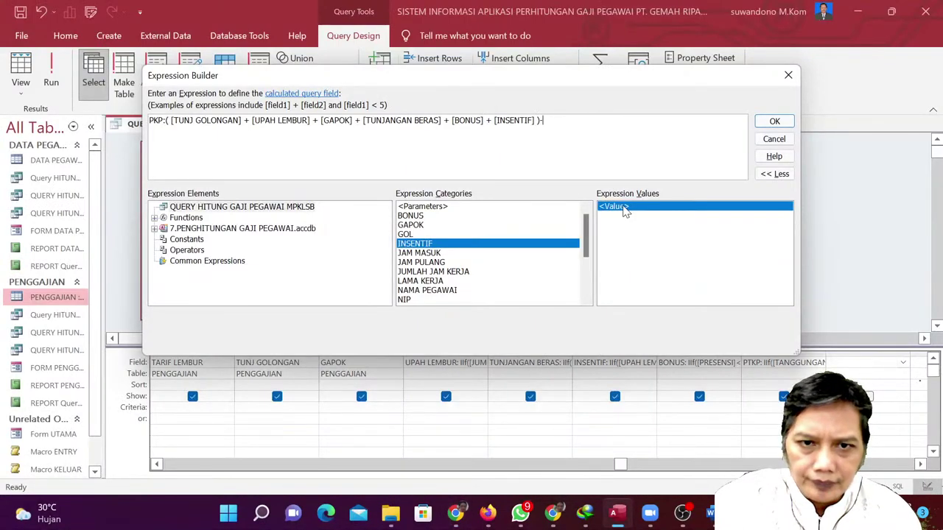
pyautogui.scroll(-3, 487, 276)
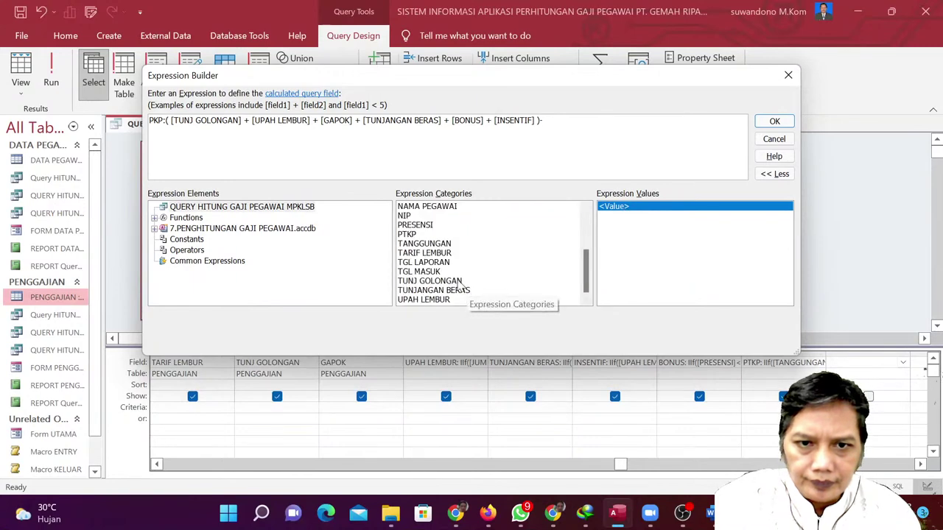
pyautogui.doubleClick(435, 235)
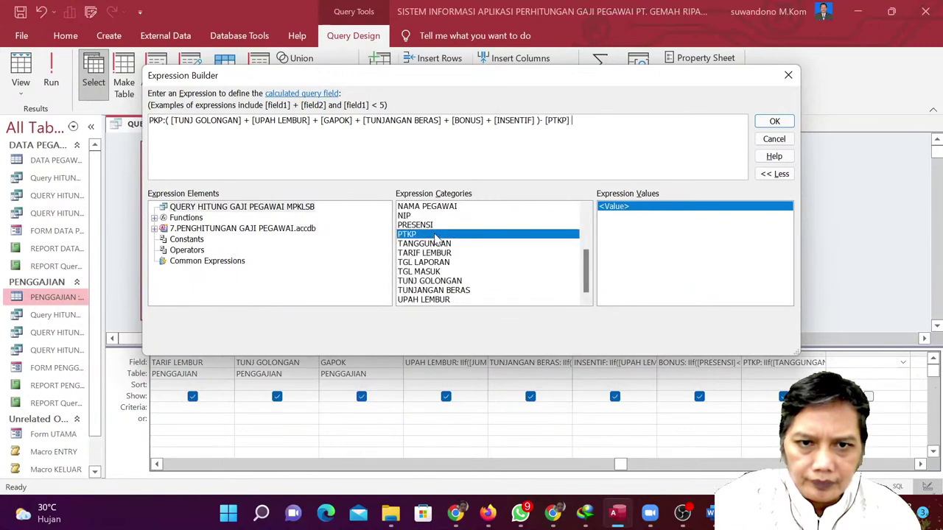
pyautogui.click(786, 122)
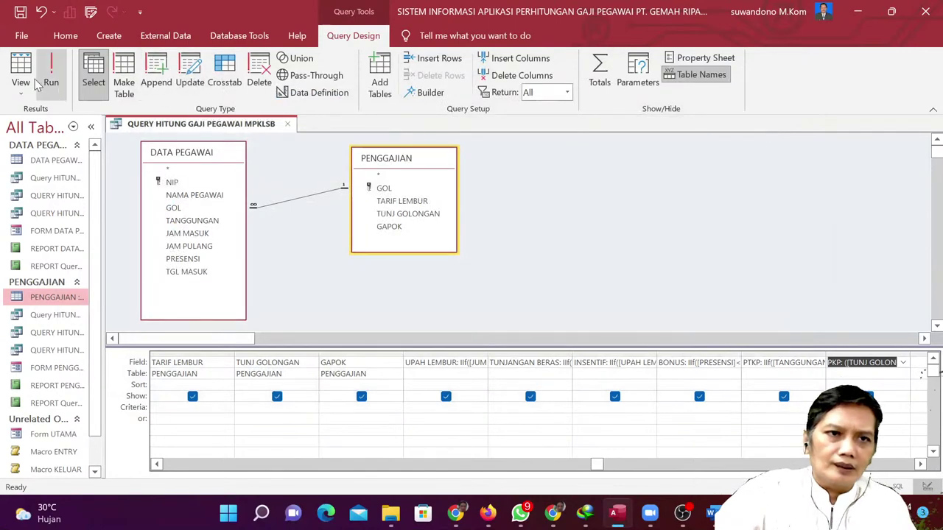
# Run the query to check the PKP results and reopen the PKP expression from the query design for review.
pyautogui.click(50, 64)
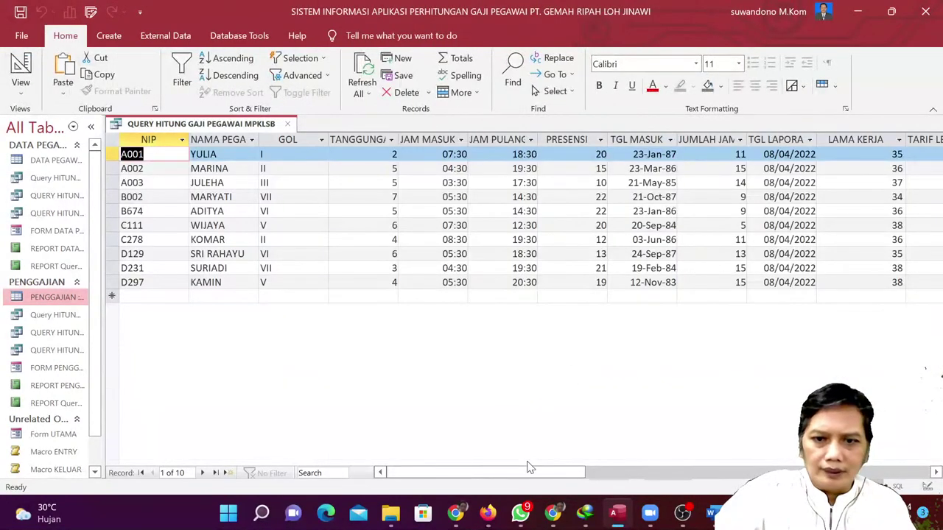
pyautogui.moveTo(530, 471); pyautogui.dragTo(727, 459)
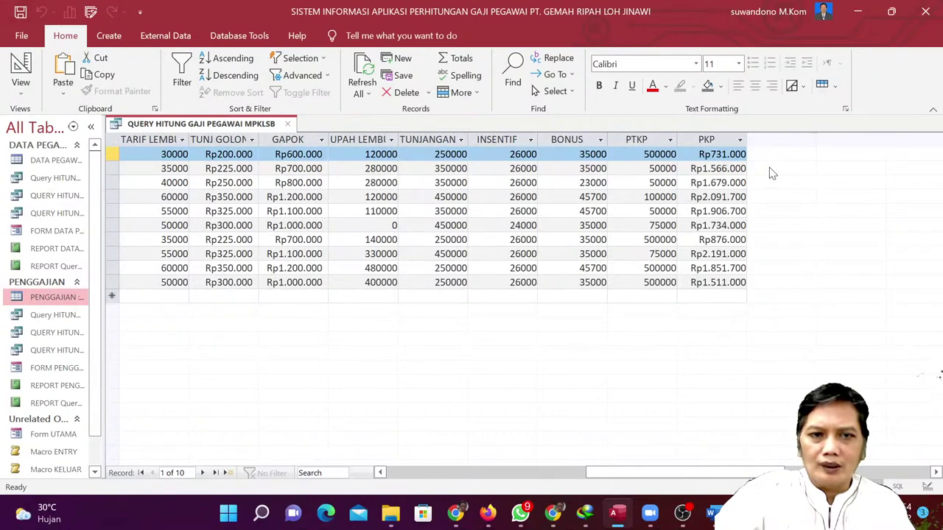
pyautogui.click(21, 70)
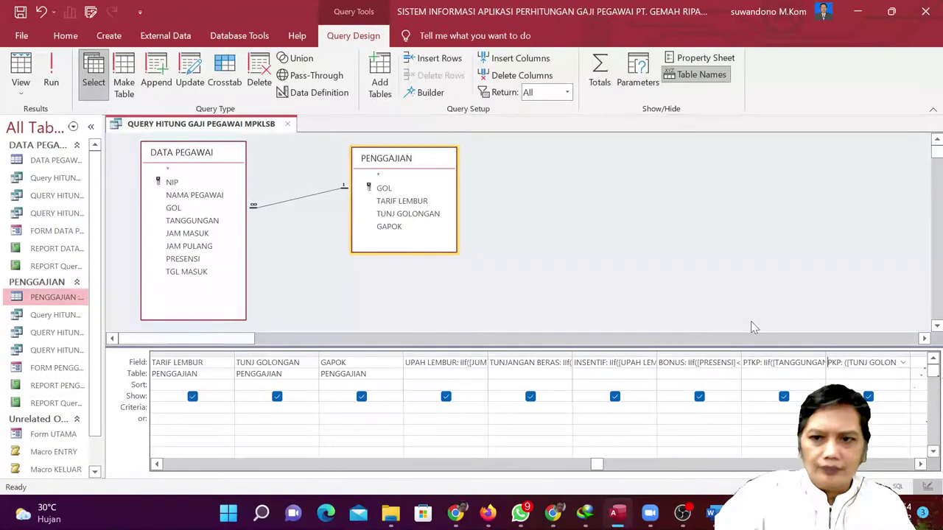
pyautogui.click(427, 94)
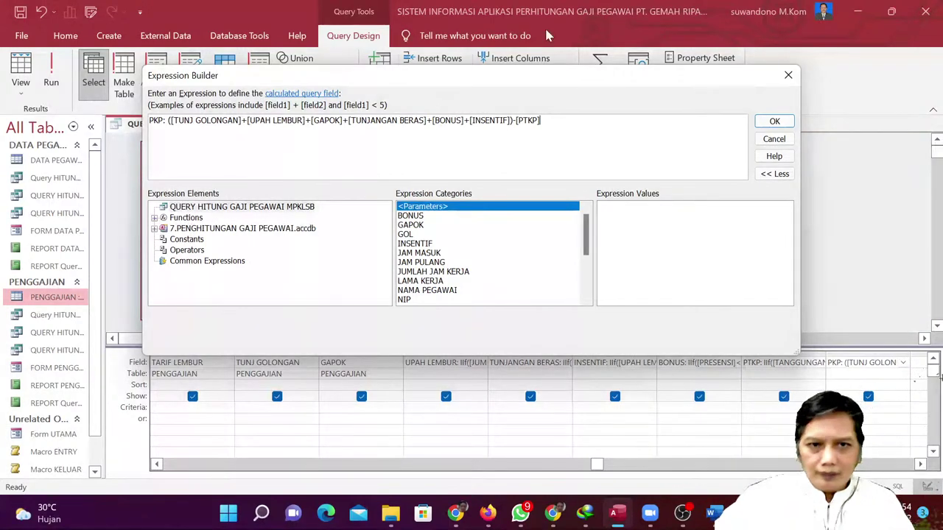
# Close the PKP expression and read the POT-1 and POT-2 rules in the exercise PDF.
pyautogui.click(784, 124)
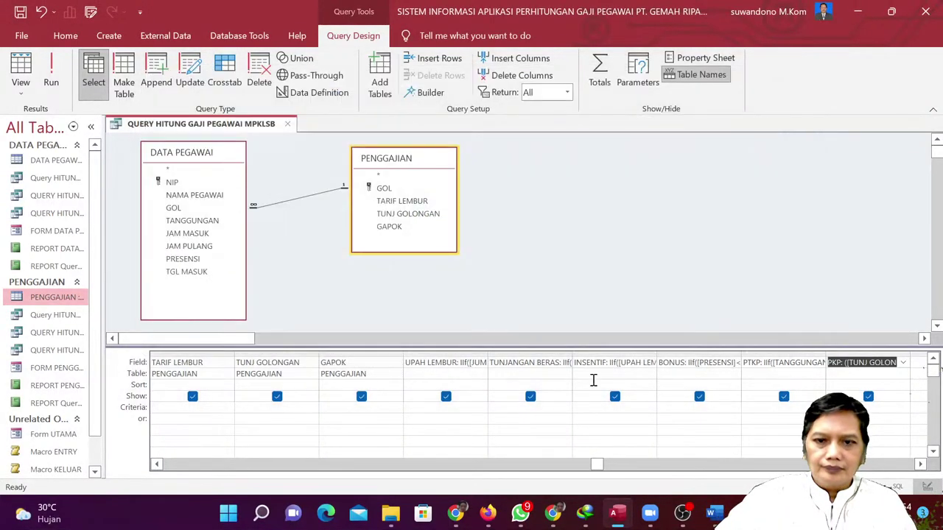
pyautogui.click(456, 516)
pyautogui.scroll(-2, 412, 395)
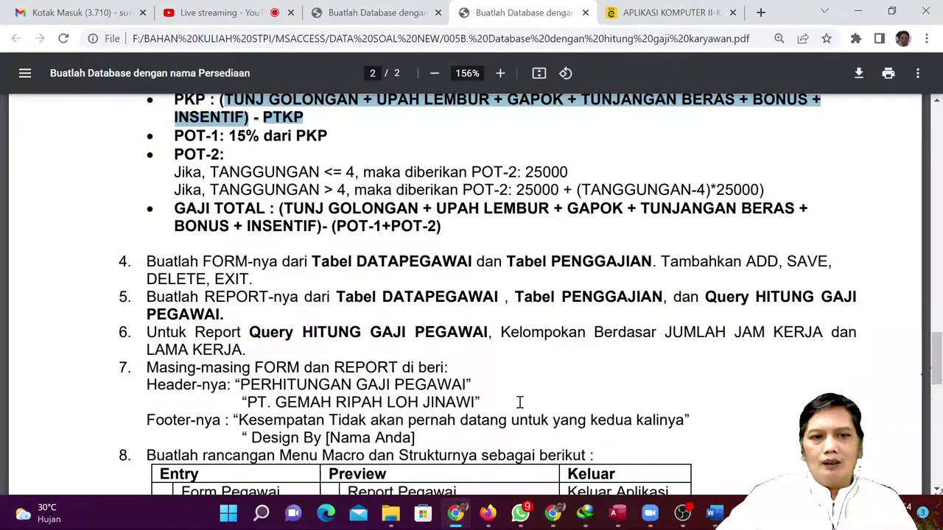
# Switch to the Zoom meeting window and check on the participants.
pyautogui.moveTo(647, 520)
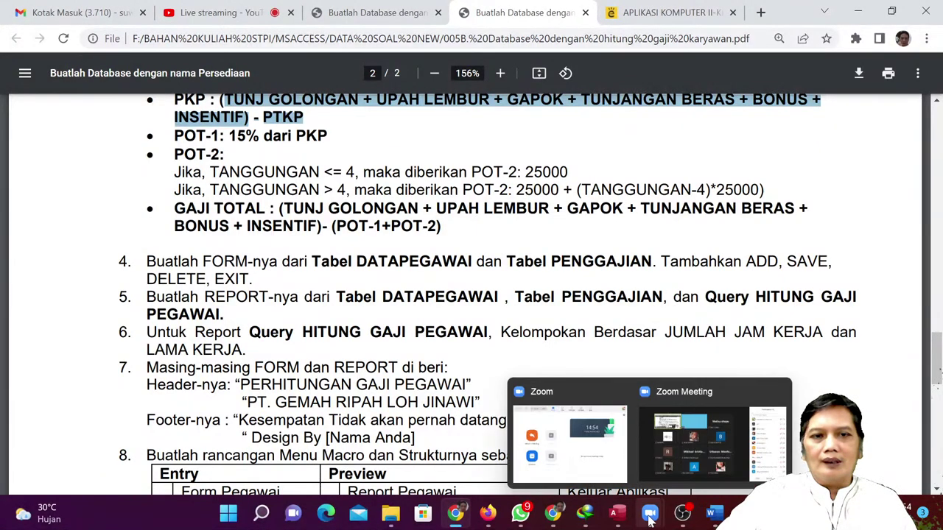
pyautogui.click(691, 465)
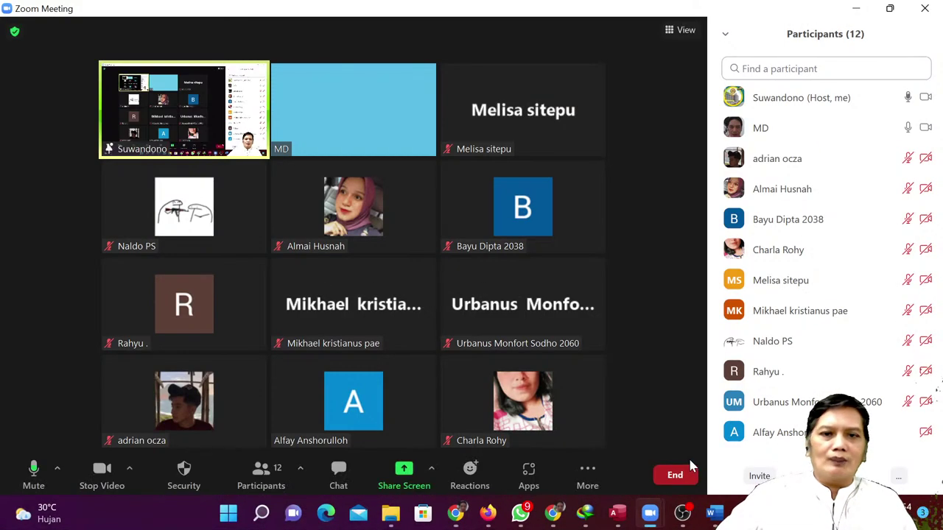
pyautogui.moveTo(582, 372)
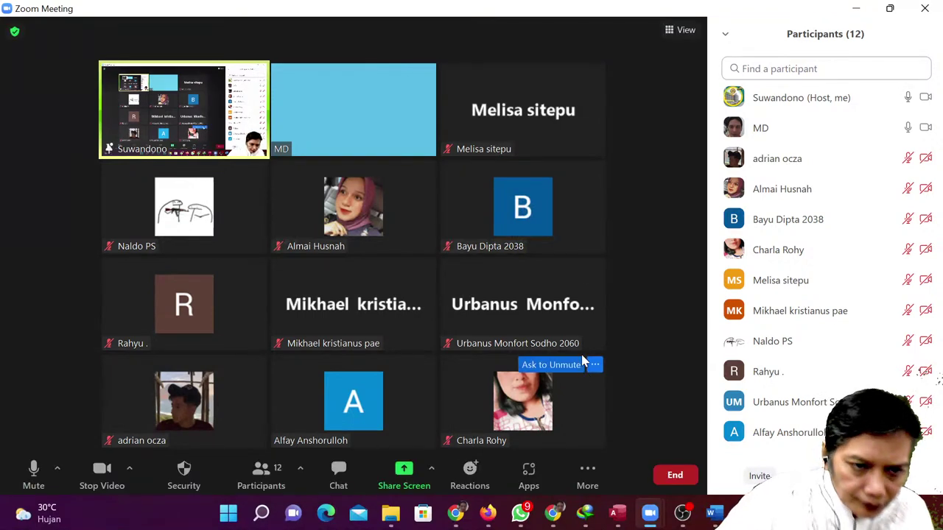
pyautogui.moveTo(581, 350)
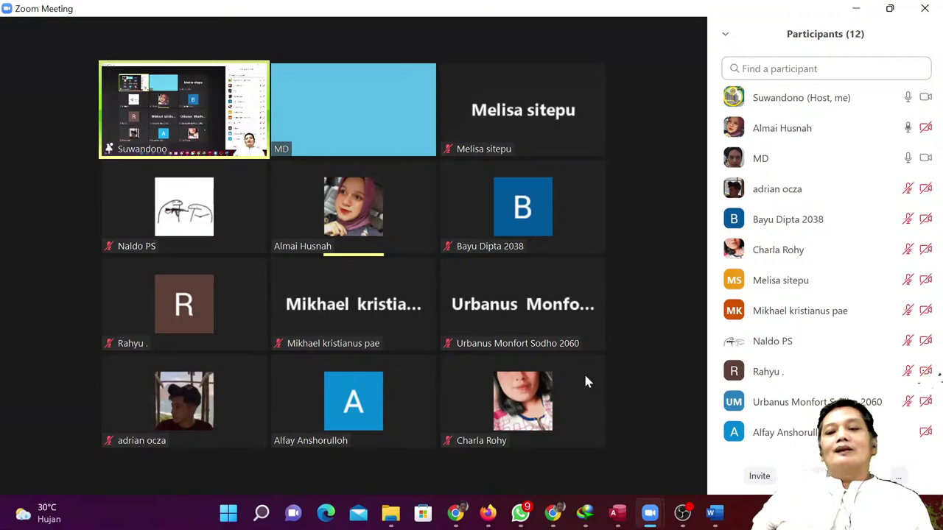
# Highlight the 15% POT-1 rule in the exercise PDF and start a POT-1: expression in the empty query column after PKP.
pyautogui.click(455, 513)
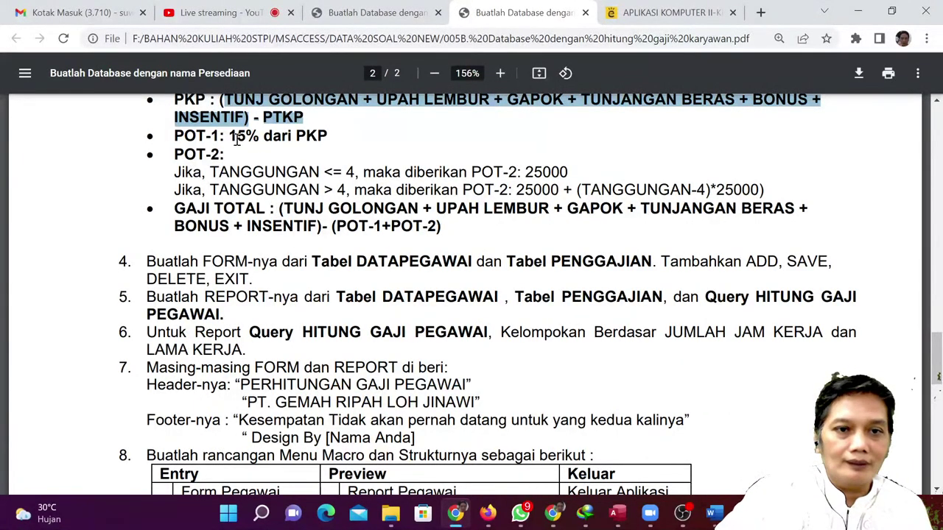
pyautogui.moveTo(229, 136); pyautogui.dragTo(346, 142)
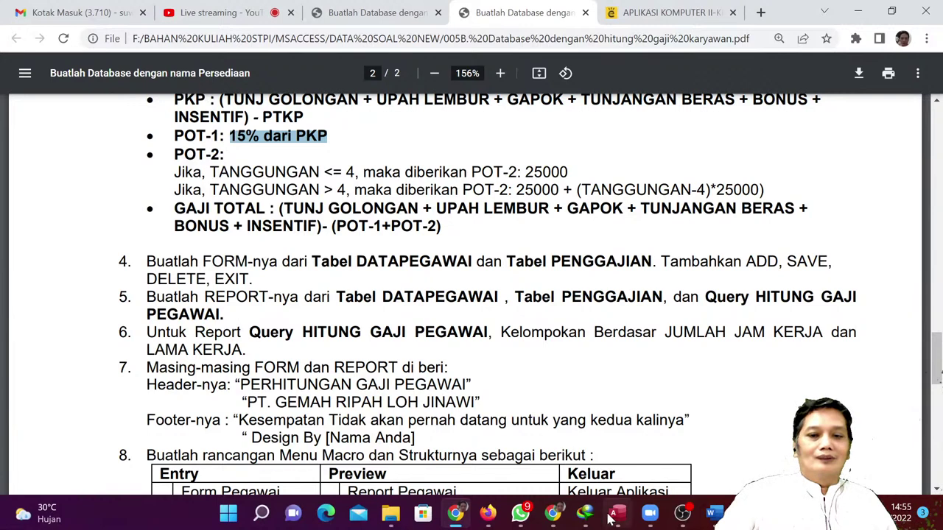
pyautogui.moveTo(617, 514)
pyautogui.click(574, 441)
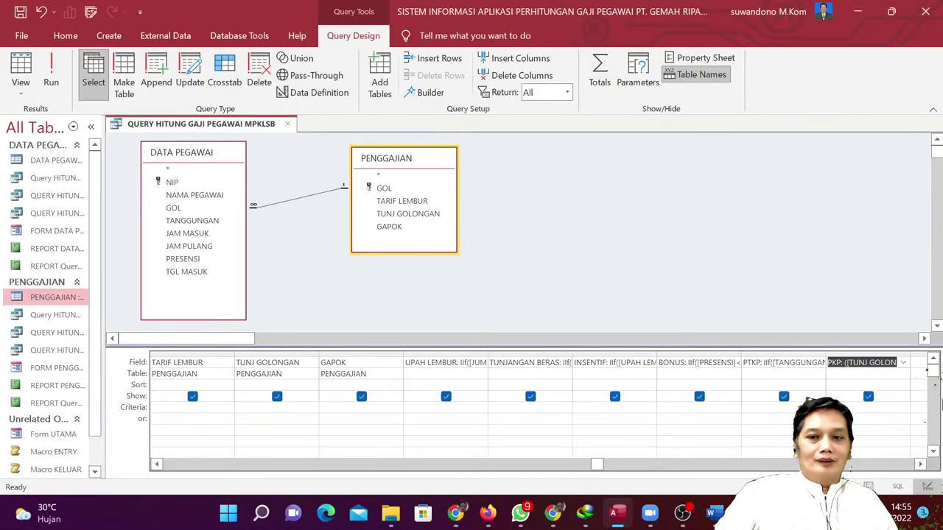
pyautogui.click(893, 469)
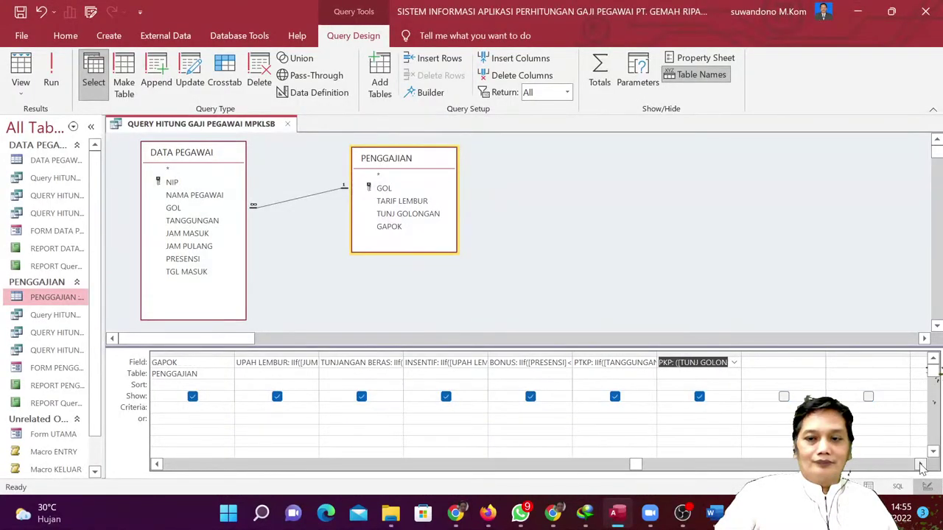
pyautogui.click(783, 362)
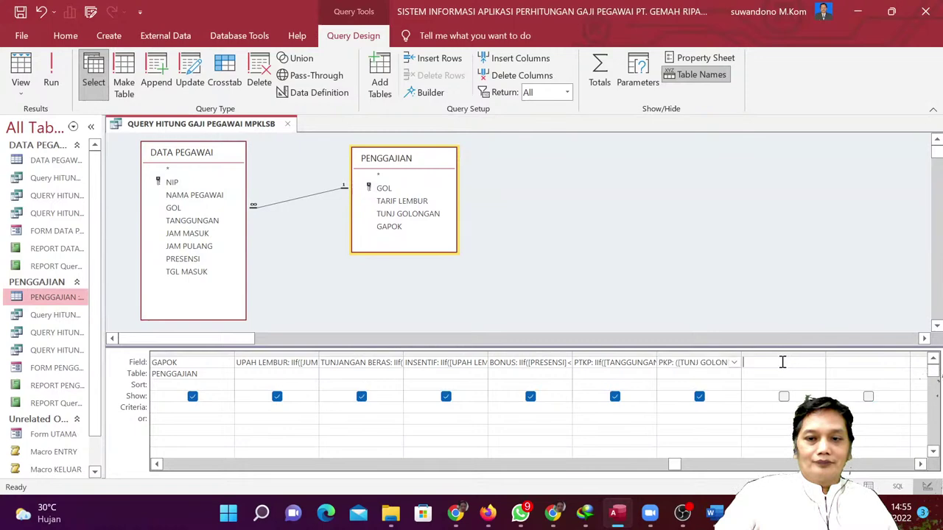
pyautogui.click(432, 92)
pyautogui.write('POT-1:')
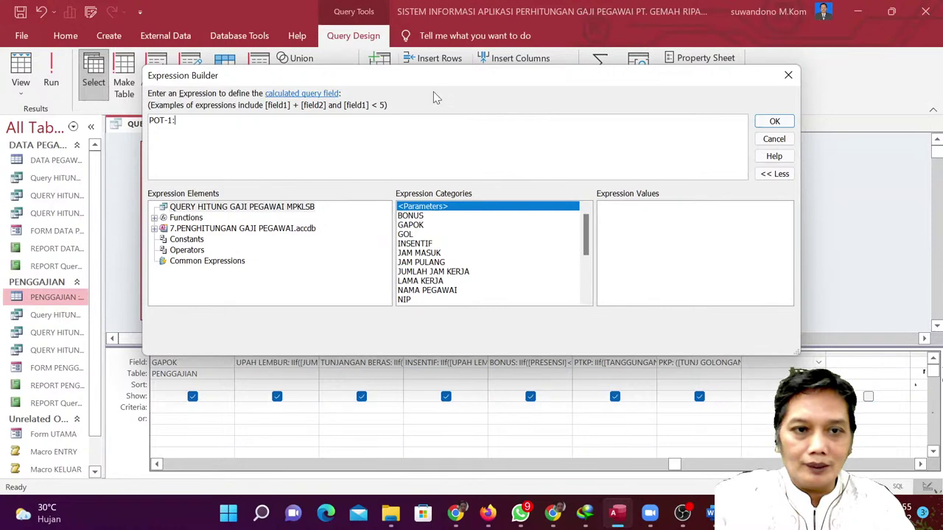
# Recheck the exercise PDF, complete the POT-1 expression with 0,15*[PKP], and accept it into the query column.
pyautogui.hotkey('alt', 'Tab')
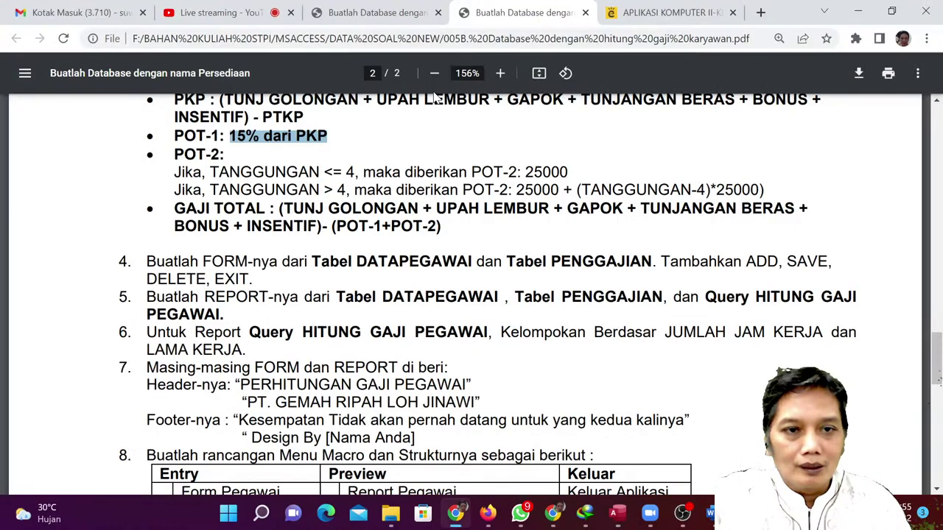
pyautogui.hotkey('alt', 'Tab')
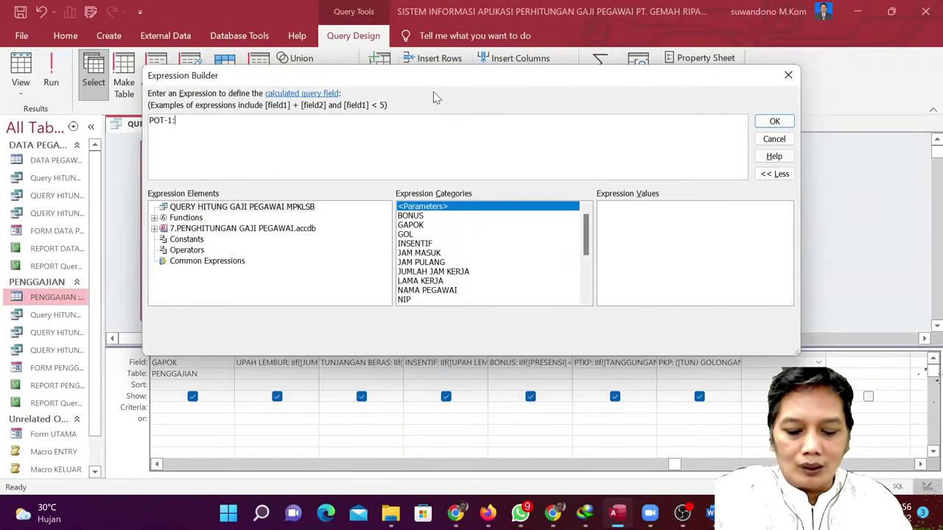
pyautogui.write('0,15')
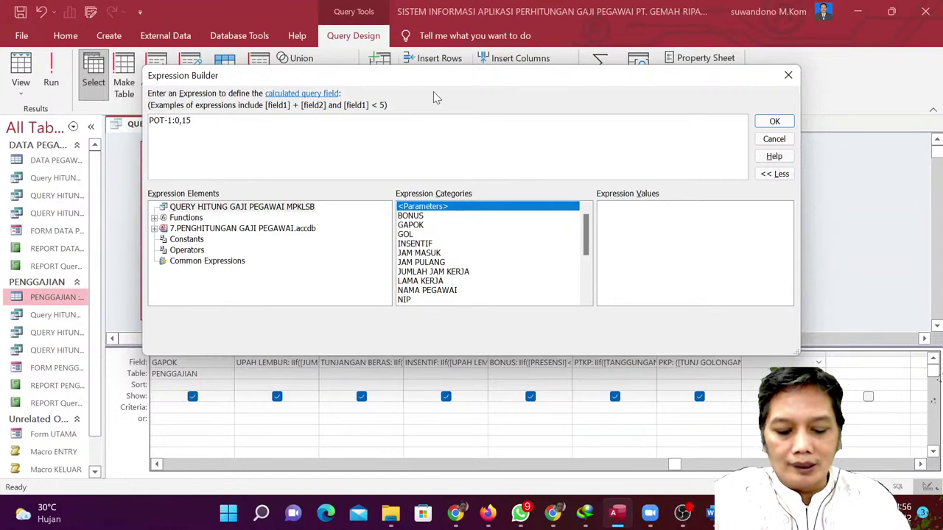
pyautogui.write('*')
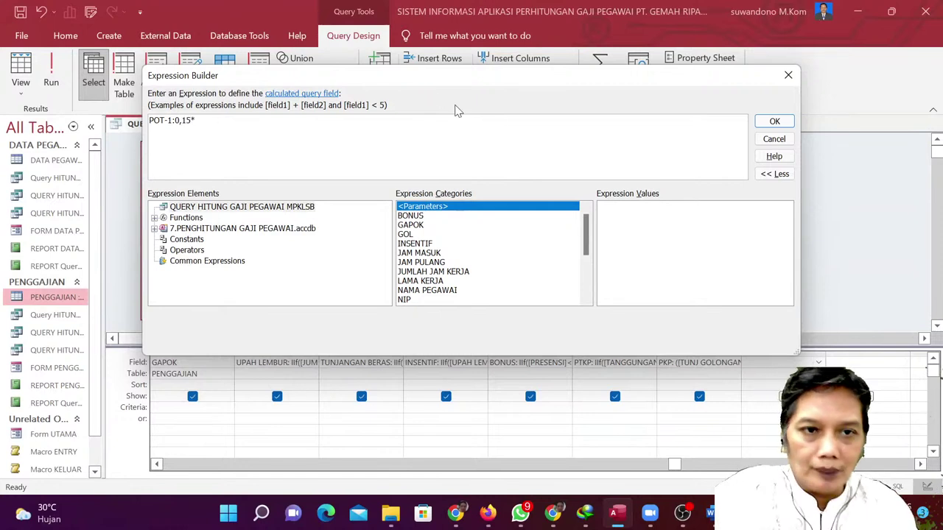
pyautogui.scroll(-3, 456, 273)
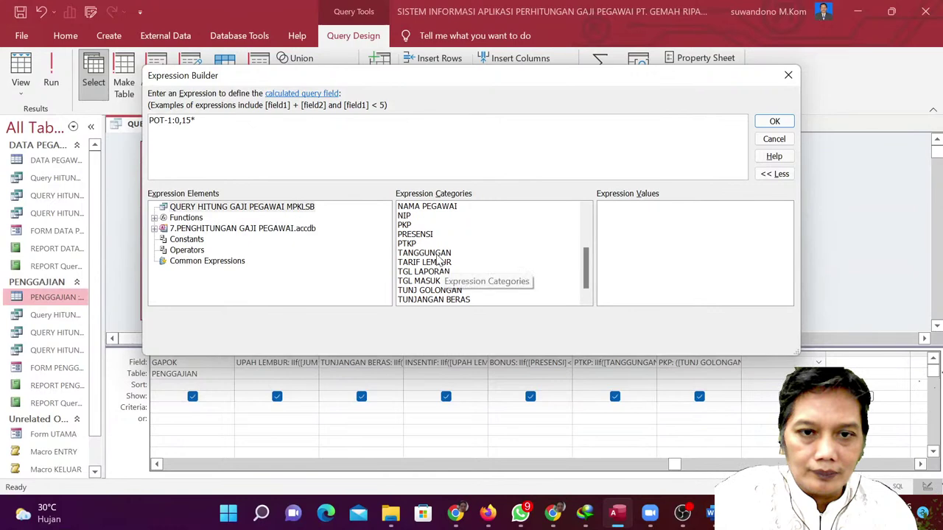
pyautogui.scroll(-1, 440, 270)
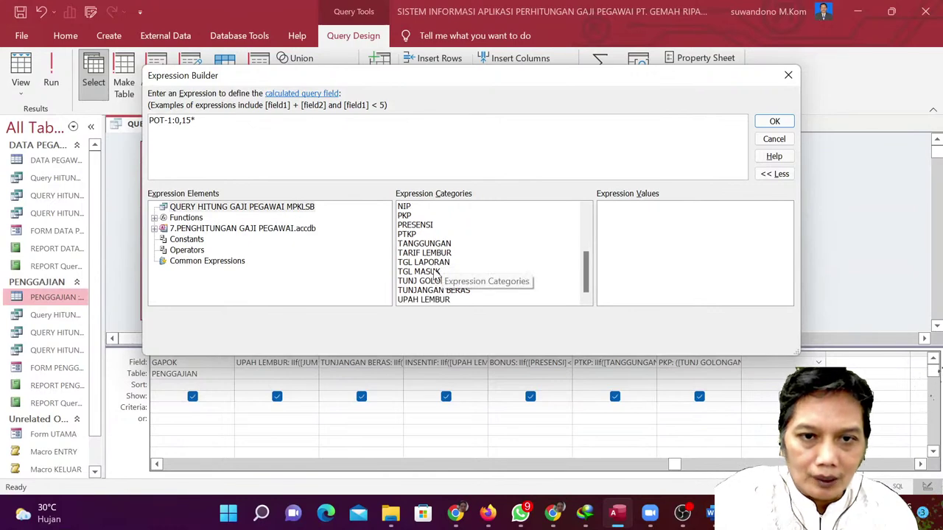
pyautogui.doubleClick(421, 217)
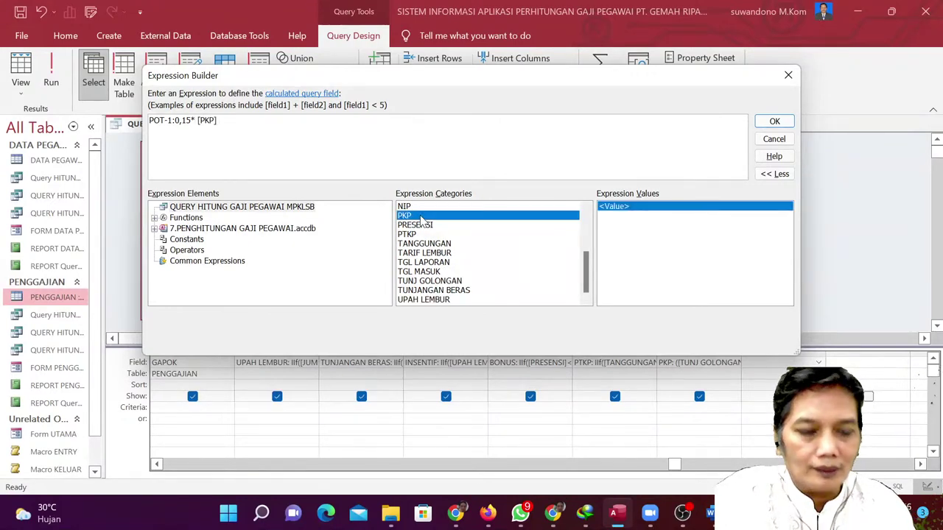
pyautogui.hotkey('alt', 'Tab')
pyautogui.hotkey('alt', 'Tab')
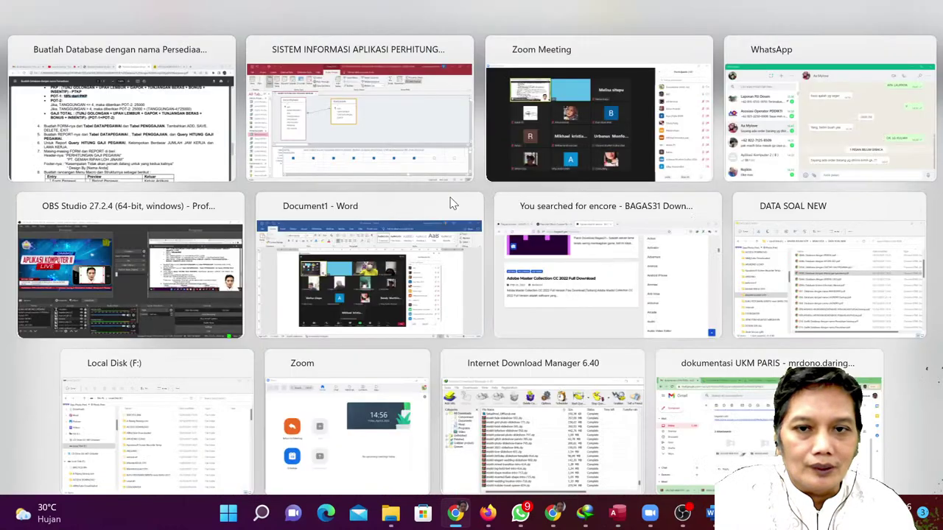
pyautogui.press('Return')
# Run the query and compare the POT-1 column with the rule in the exercise PDF.
pyautogui.click(51, 73)
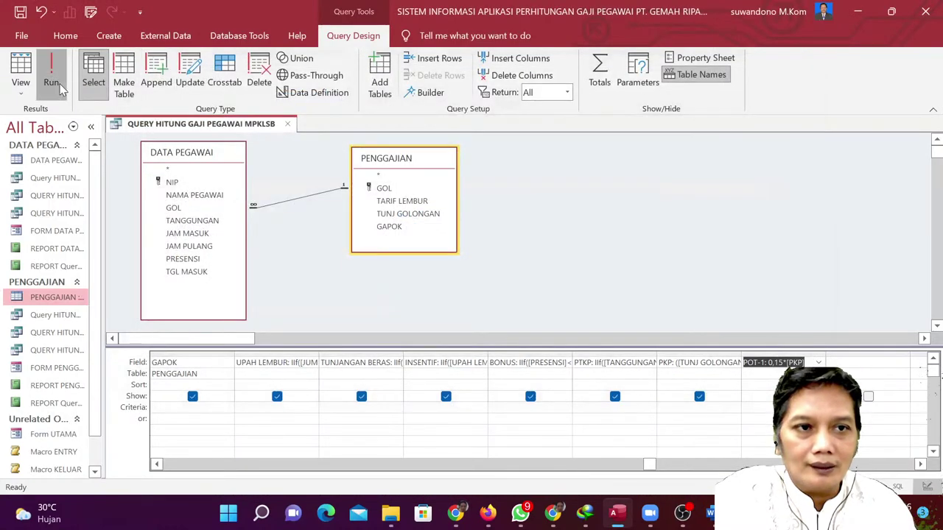
pyautogui.moveTo(543, 473); pyautogui.dragTo(746, 473)
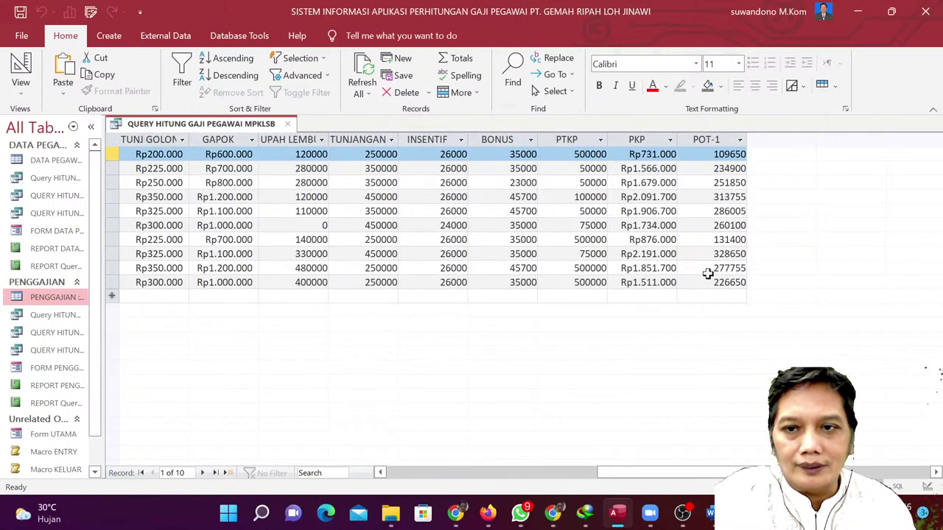
pyautogui.hotkey('alt', 'Tab')
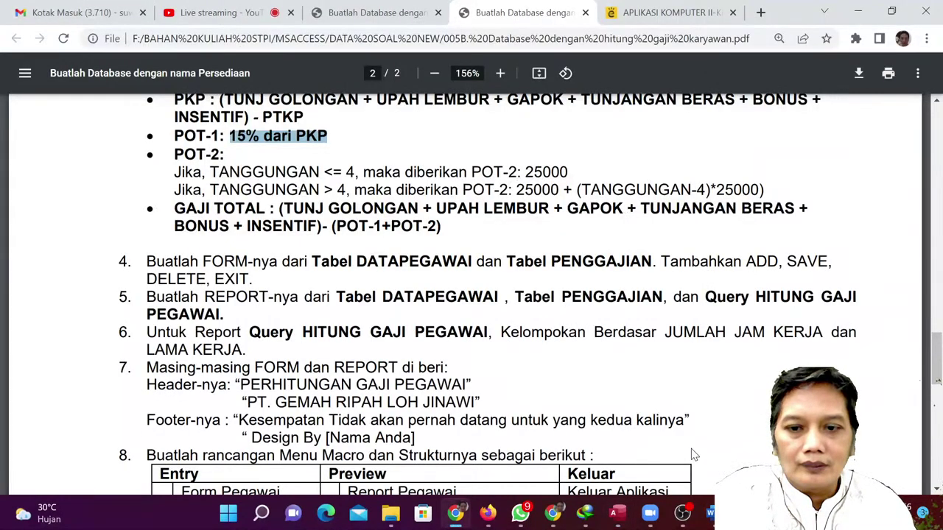
pyautogui.hotkey('alt', 'Tab')
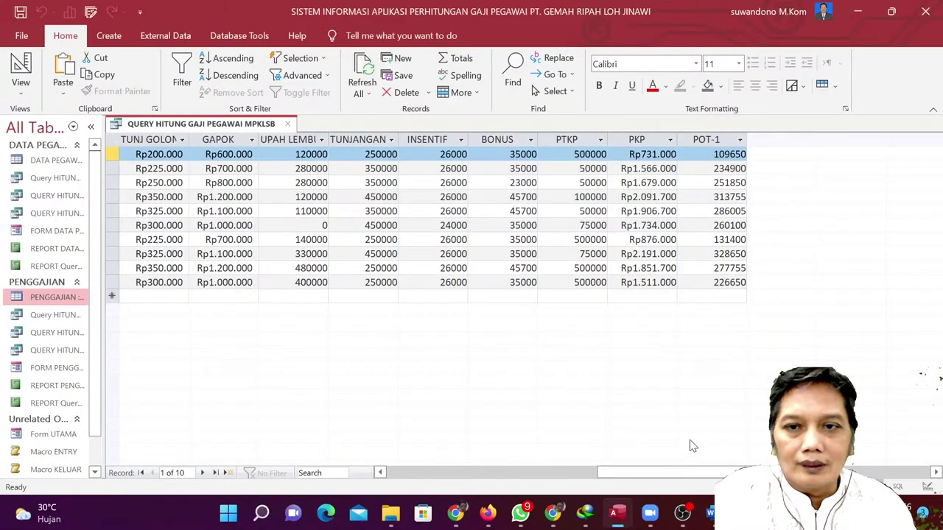
pyautogui.hotkey('alt', 'Tab')
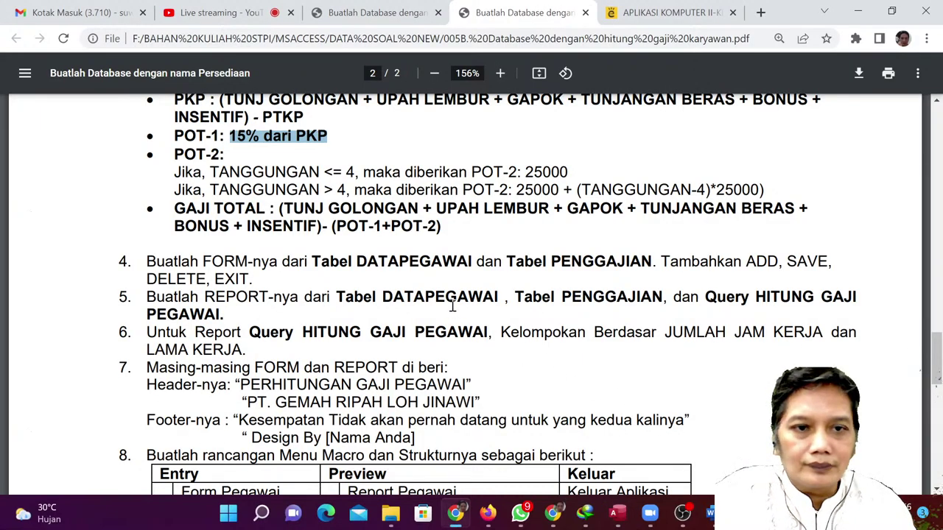
pyautogui.click(617, 514)
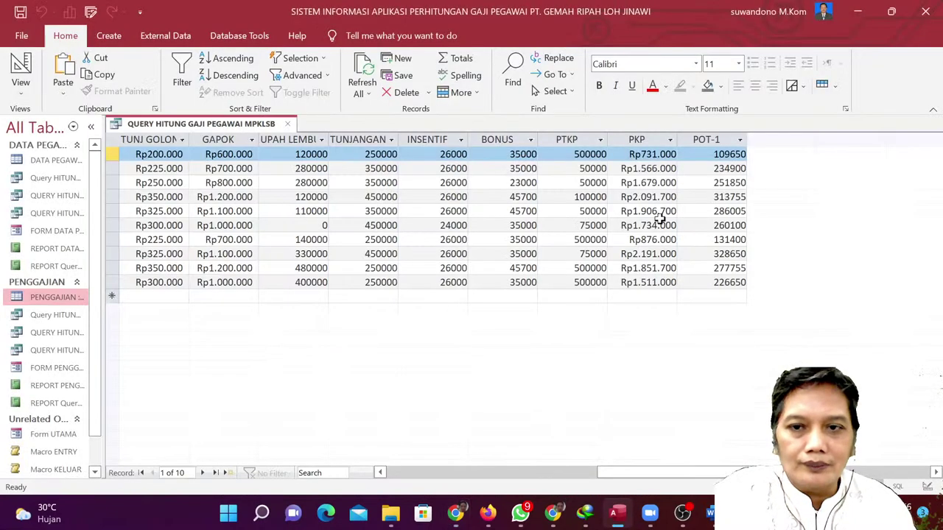
# Return to the query design, reopen the POT-1 expression for review, and close it.
pyautogui.click(20, 70)
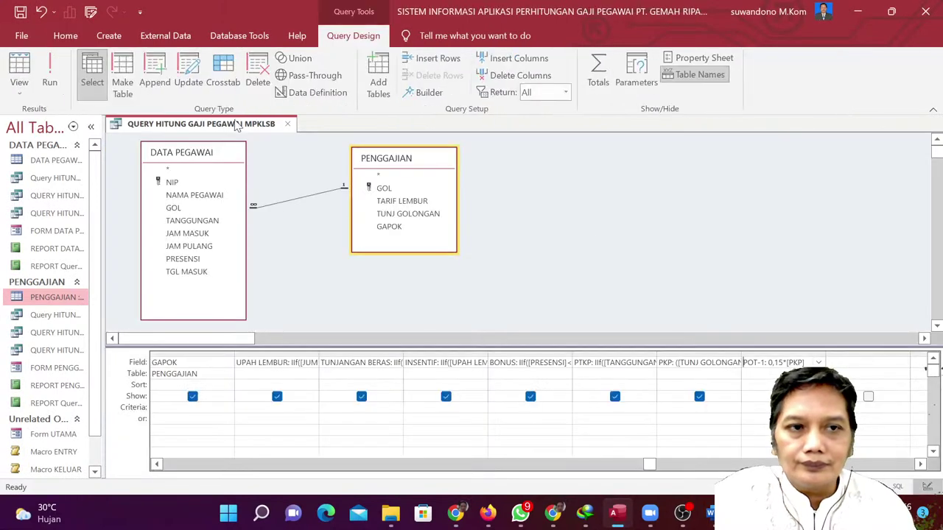
pyautogui.click(419, 94)
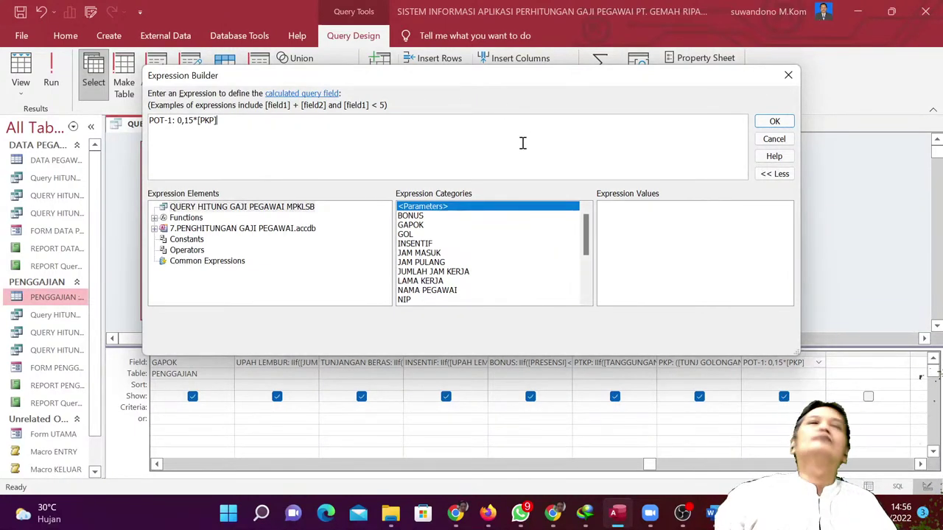
pyautogui.click(775, 121)
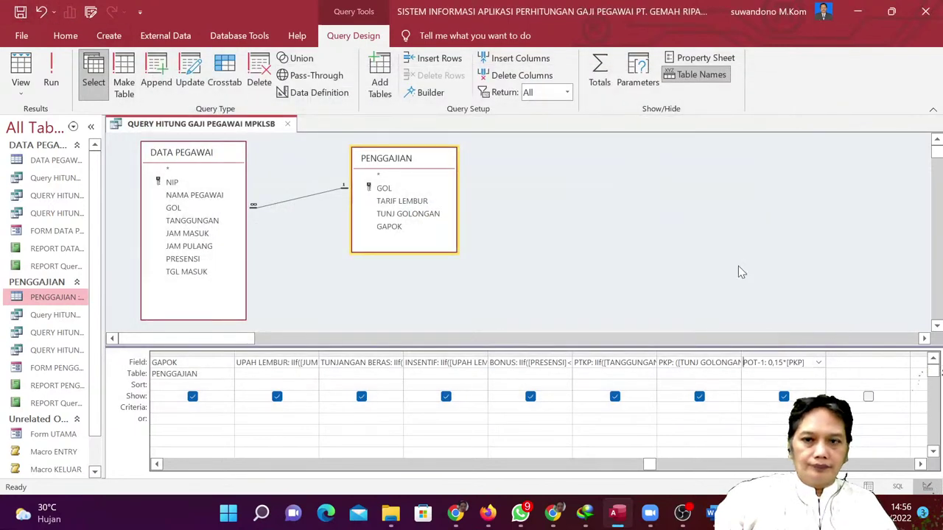
# Open a blank expression in the empty query column after POT-1 and consult the POT-2 rule in the exercise PDF.
pyautogui.click(844, 363)
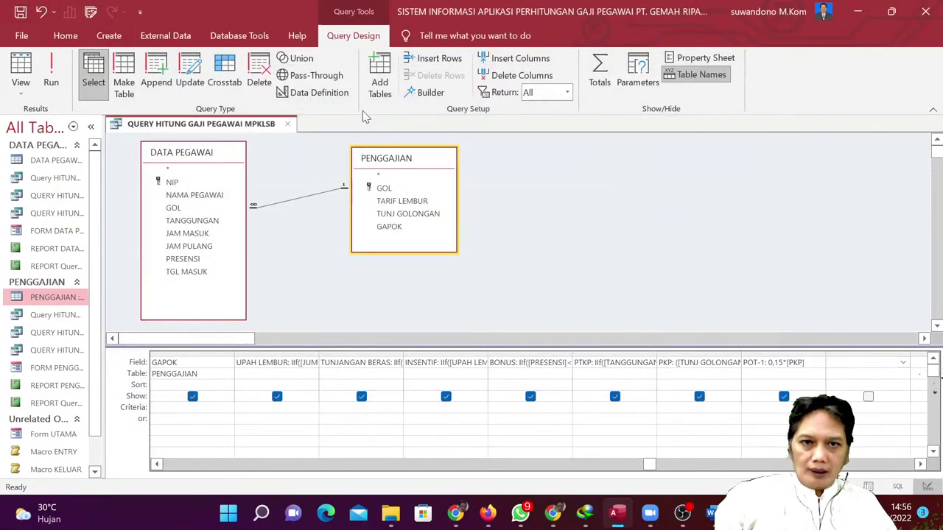
pyautogui.click(429, 92)
pyautogui.click(457, 517)
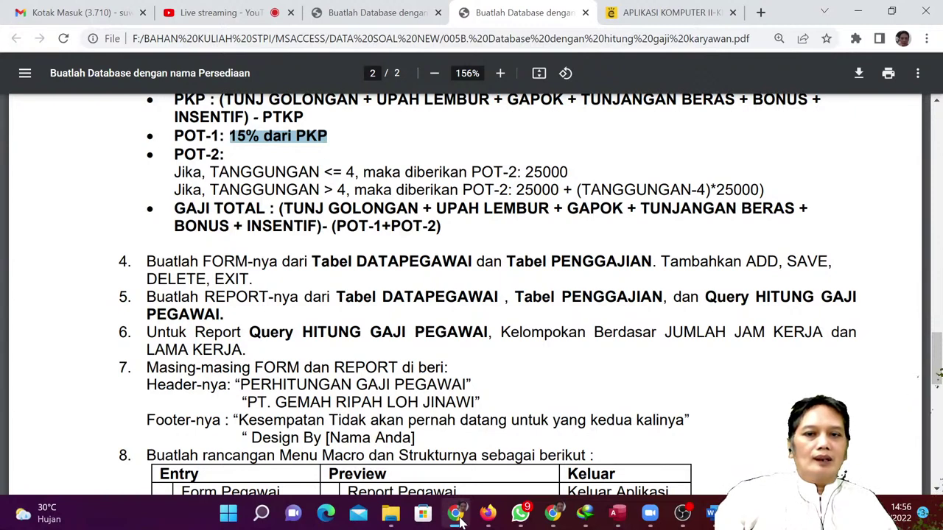
pyautogui.scroll(2, 426, 345)
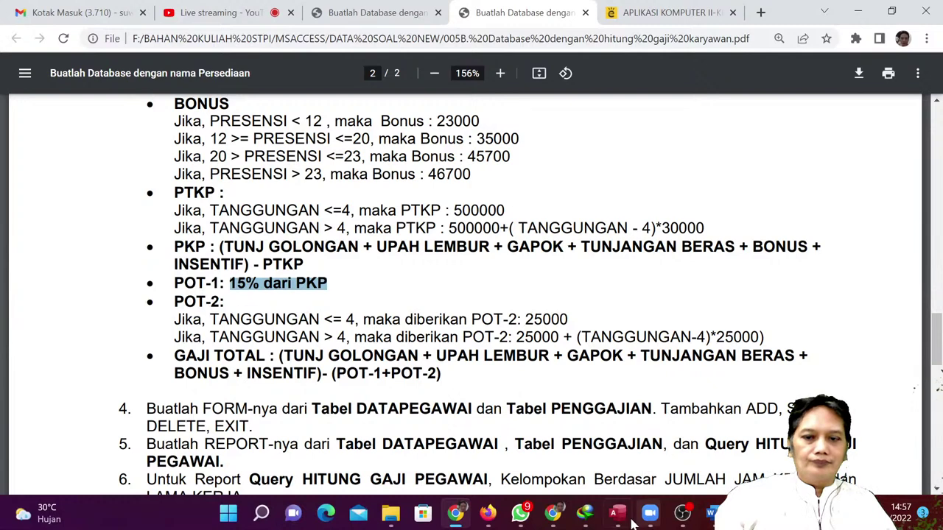
pyautogui.moveTo(567, 523)
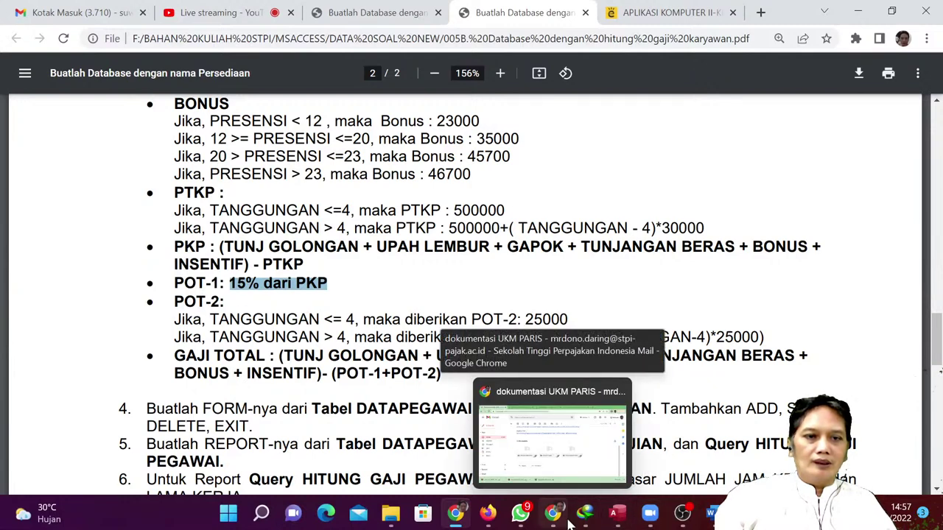
pyautogui.moveTo(656, 522)
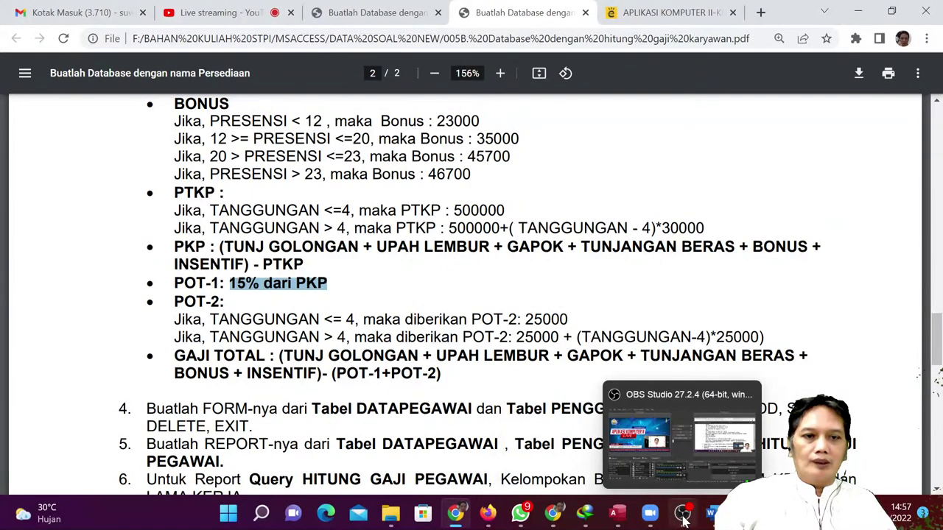
pyautogui.click(617, 516)
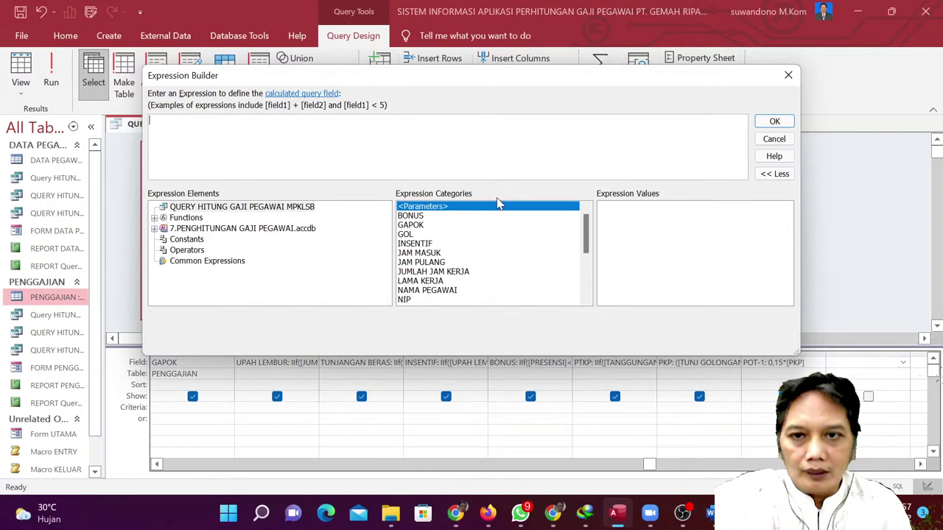
# Close the blank expression and copy the complete PTKP expression from its query column.
pyautogui.click(787, 75)
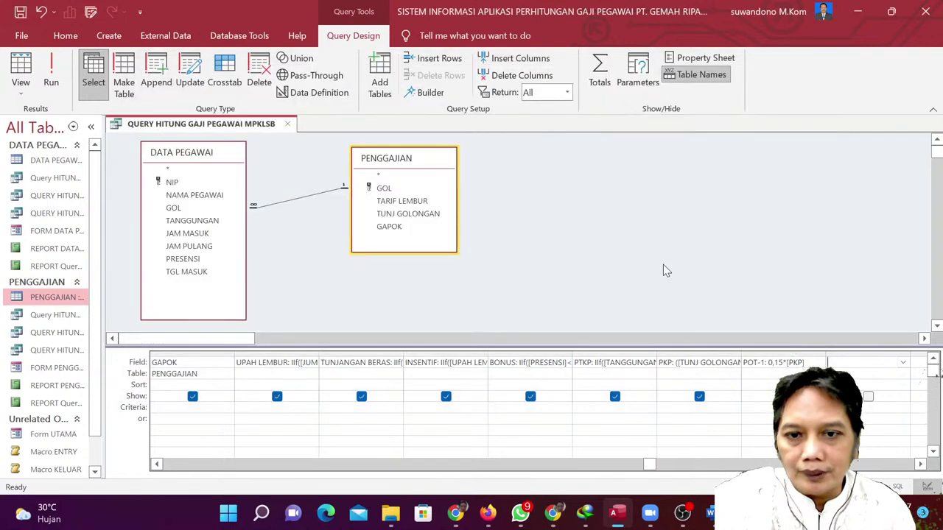
pyautogui.click(610, 362)
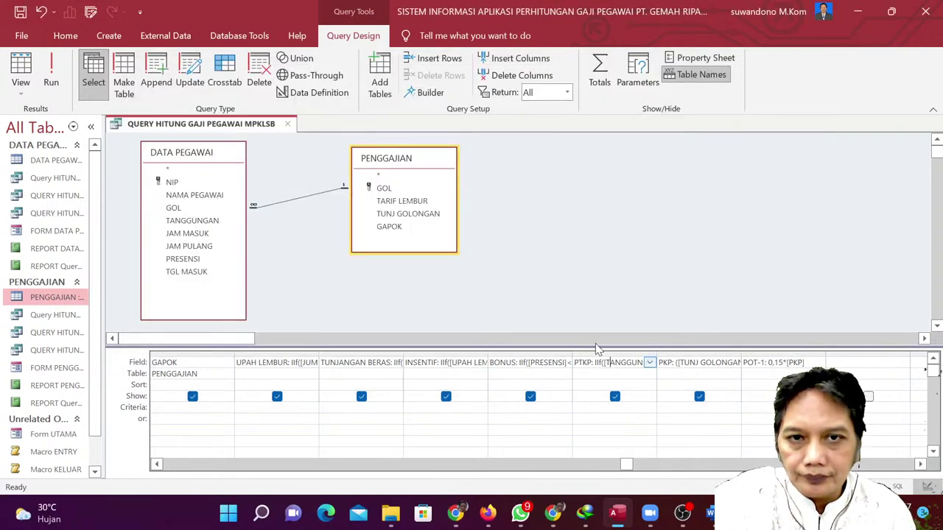
pyautogui.click(427, 92)
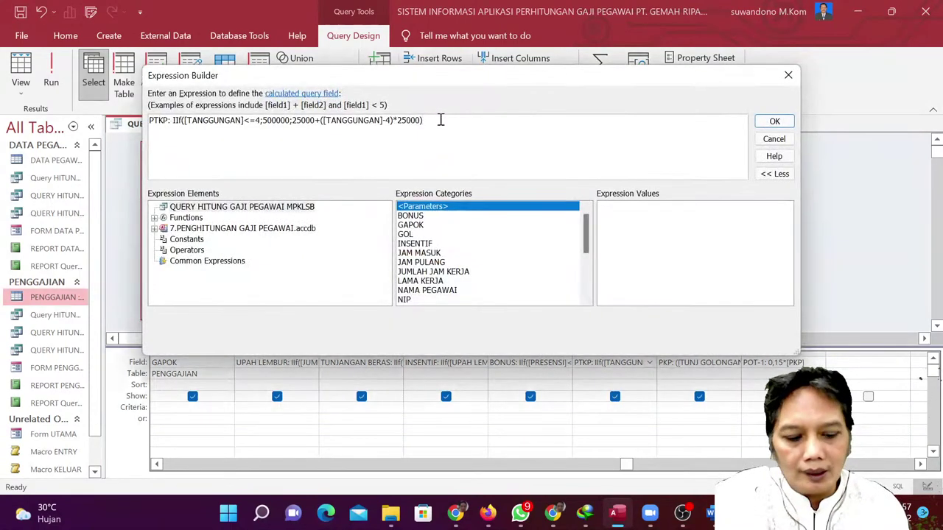
pyautogui.hotkey('ctrl', 'a')
pyautogui.hotkey('ctrl', 'c')
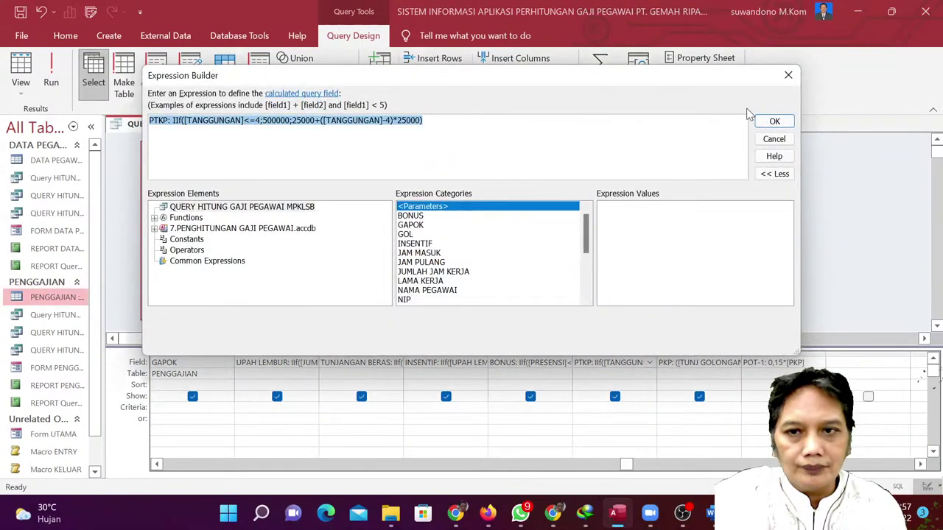
pyautogui.click(770, 123)
# Paste the copied expression into the empty query column after POT-1 and rename its field POT-2.
pyautogui.click(863, 362)
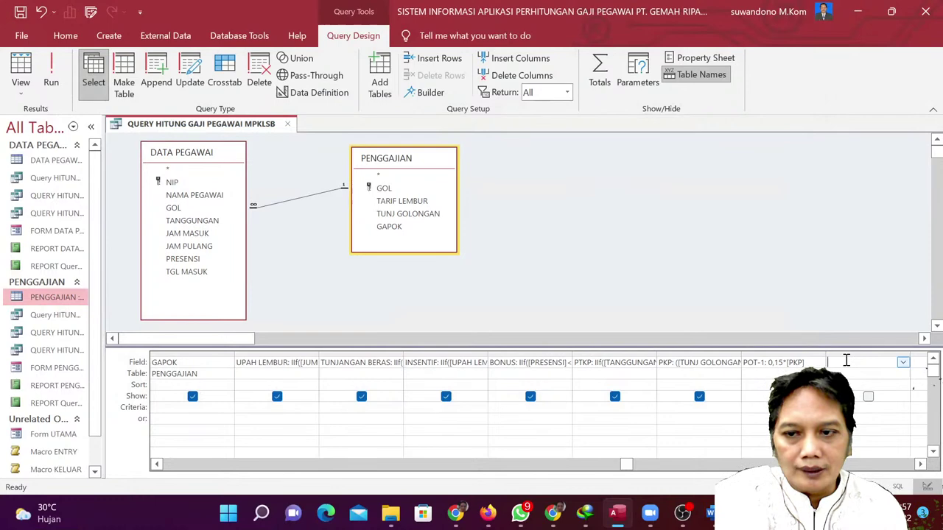
pyautogui.click(429, 92)
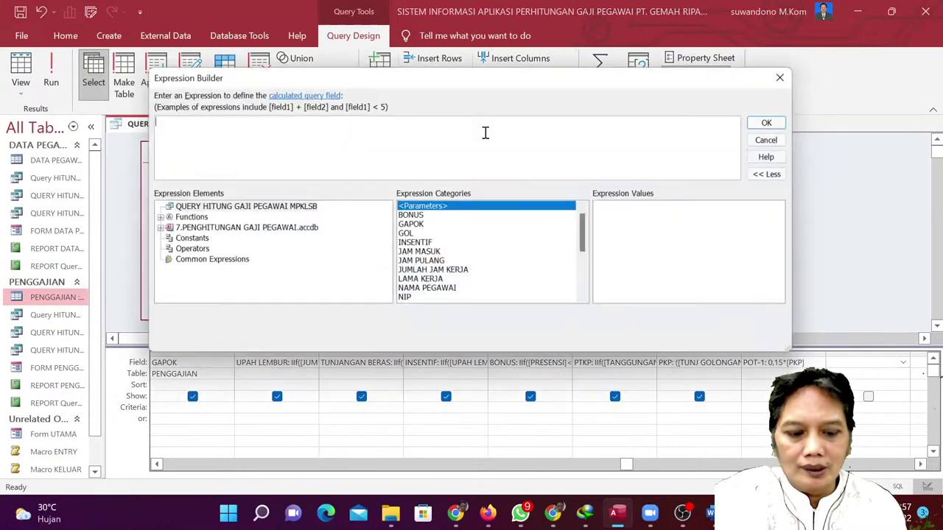
pyautogui.hotkey('ctrl', 'v')
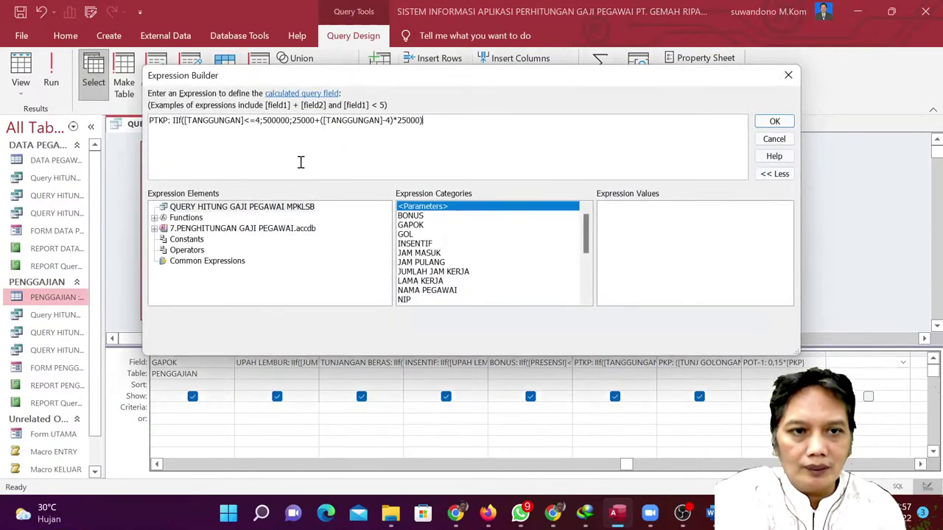
pyautogui.doubleClick(161, 123)
pyautogui.write('POT-2')
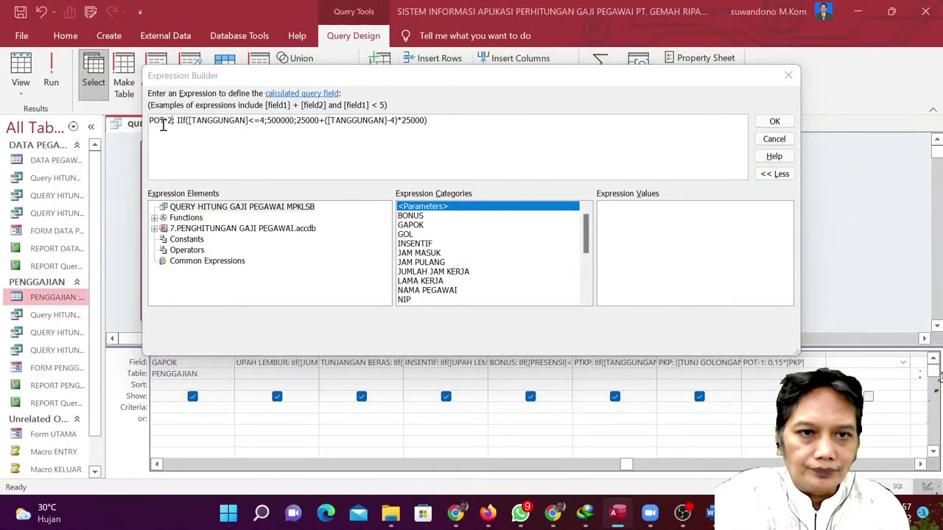
# Consult the POT-2 rule in the exercise PDF and set the expression's amount for TANGGUNGAN<=4 to 25000.
pyautogui.hotkey('alt', 'Tab')
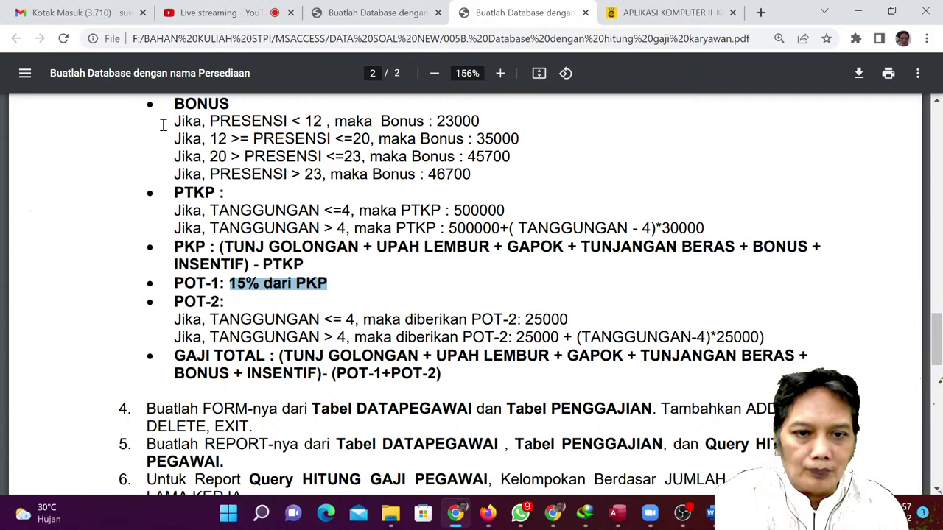
pyautogui.hotkey('alt', 'Tab')
pyautogui.press('Tab')
pyautogui.press('Tab')
pyautogui.press('Tab')
pyautogui.press('Tab')
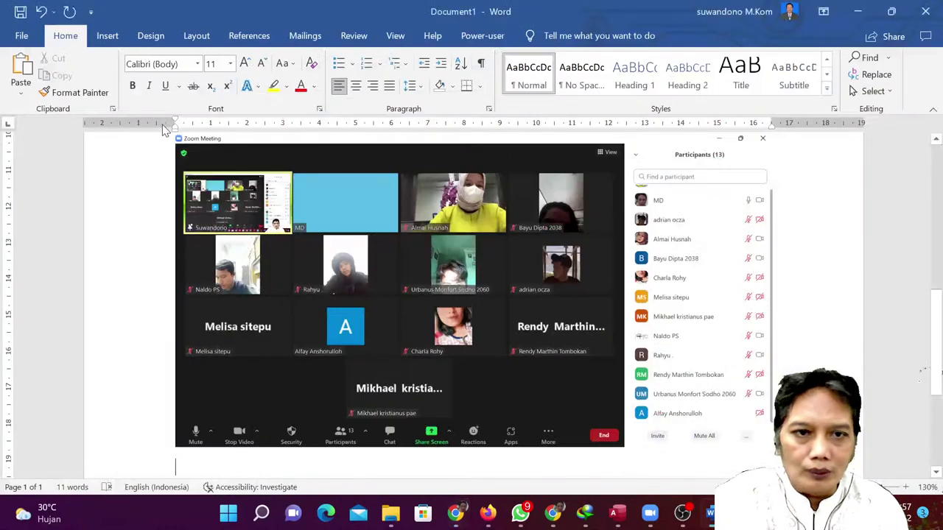
pyautogui.hotkey('alt', 'Tab')
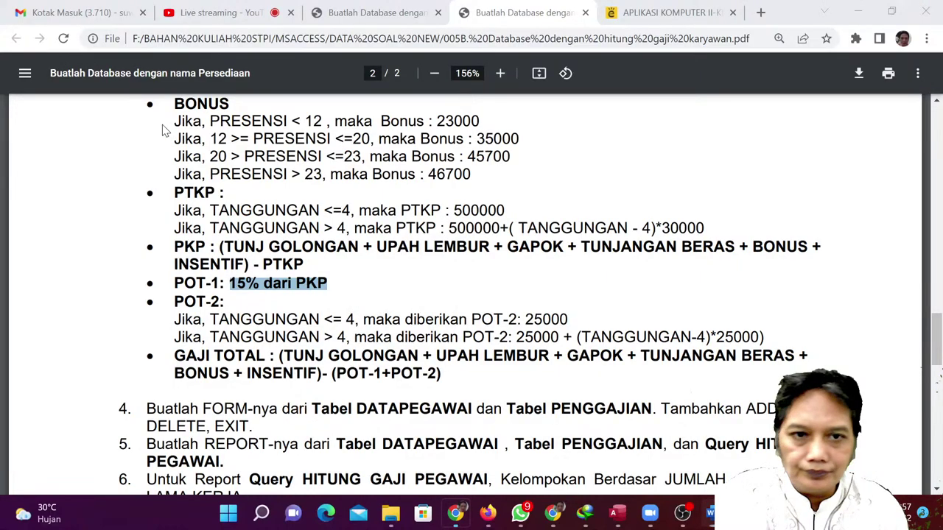
pyautogui.hotkey('alt', 'Tab')
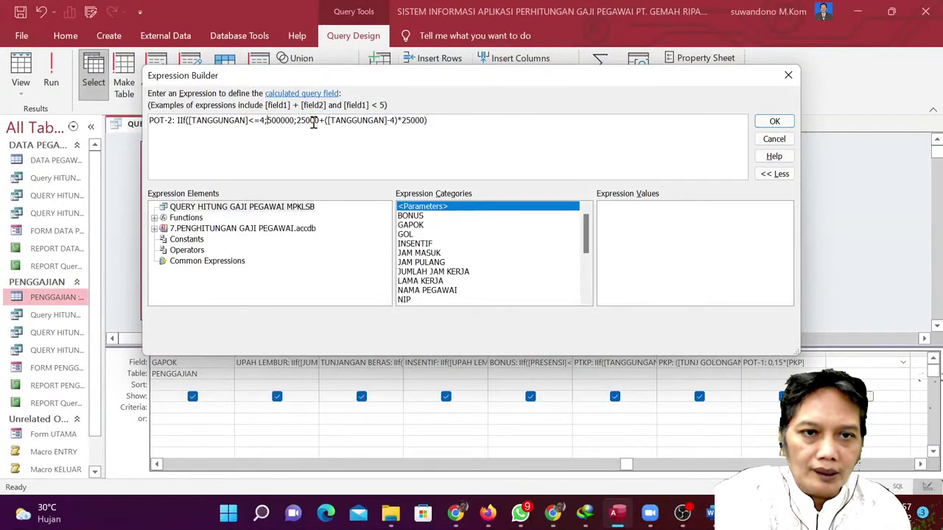
pyautogui.write('2')
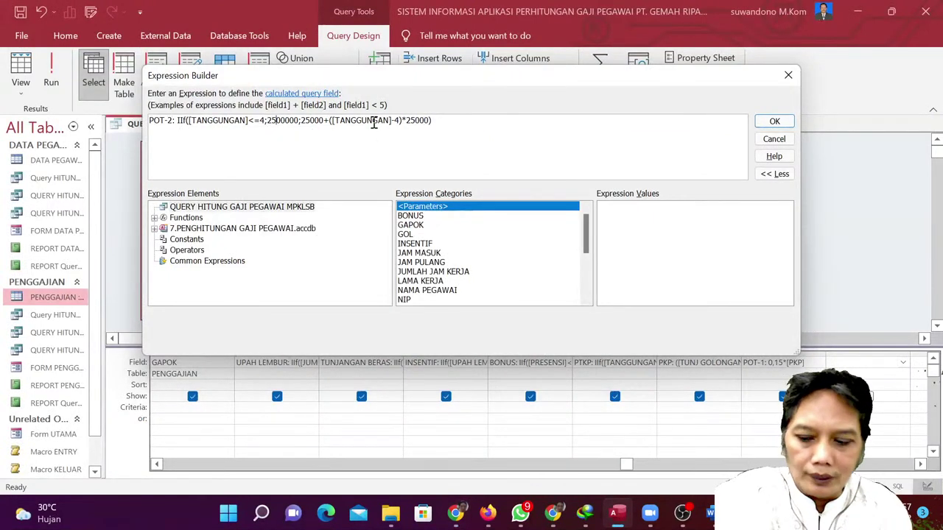
pyautogui.press('Right')
pyautogui.press('Delete')
pyautogui.press('Delete')
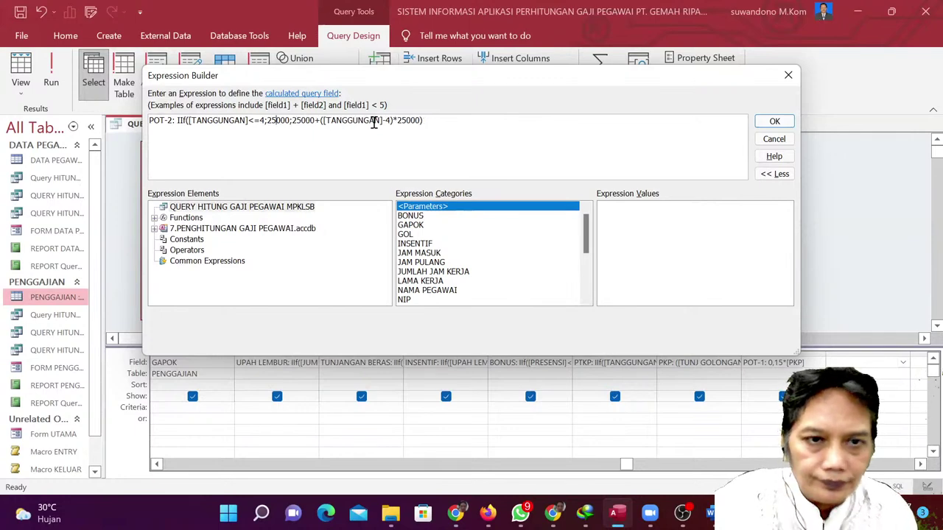
# Compare the POT-2 expression with the rule in the exercise PDF and accept it into the query column.
pyautogui.hotkey('alt', 'Tab')
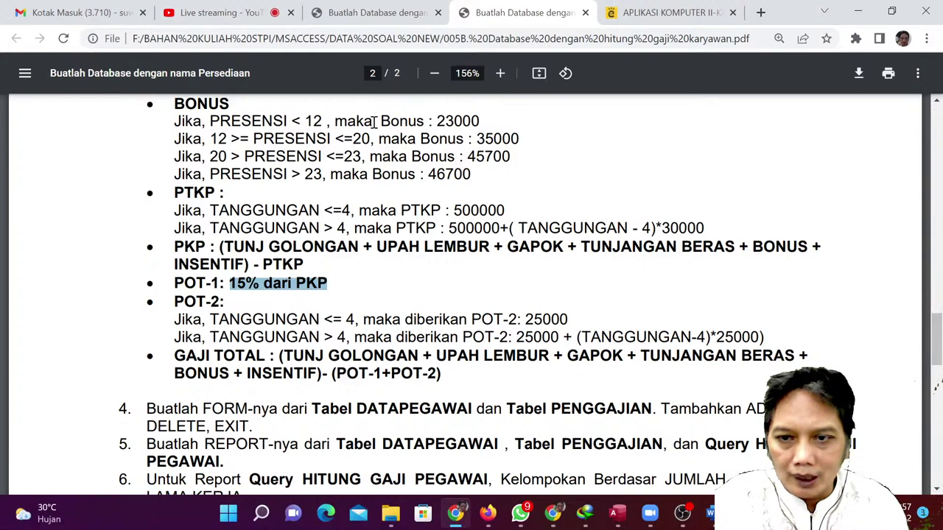
pyautogui.hotkey('alt', 'Tab')
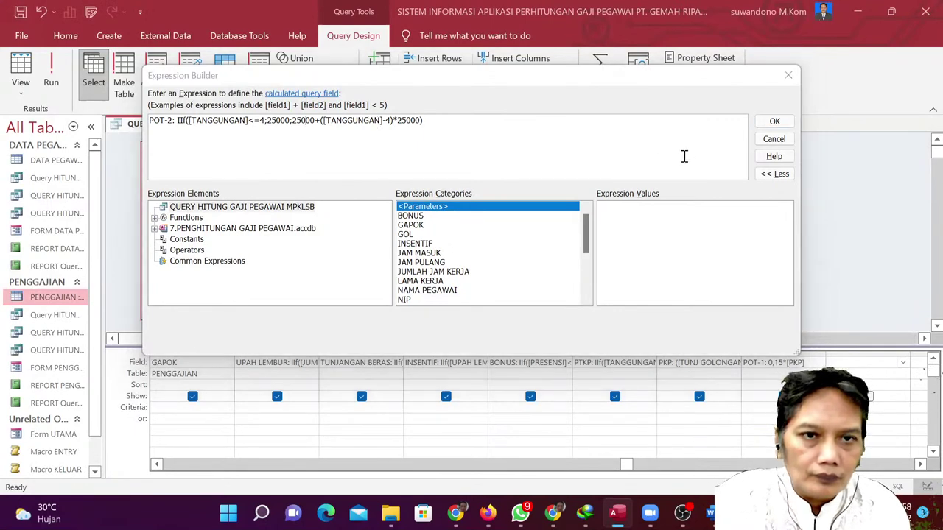
pyautogui.hotkey('alt', 'Tab')
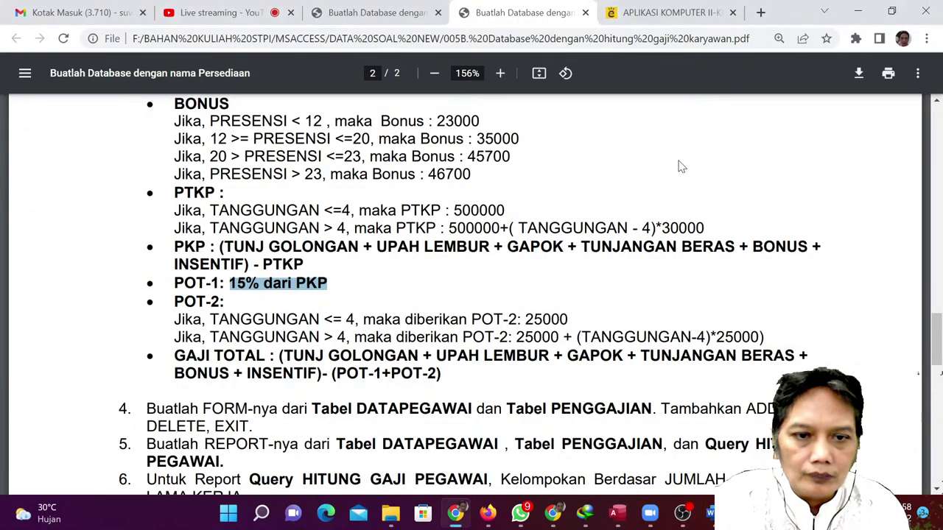
pyautogui.hotkey('alt', 'Tab')
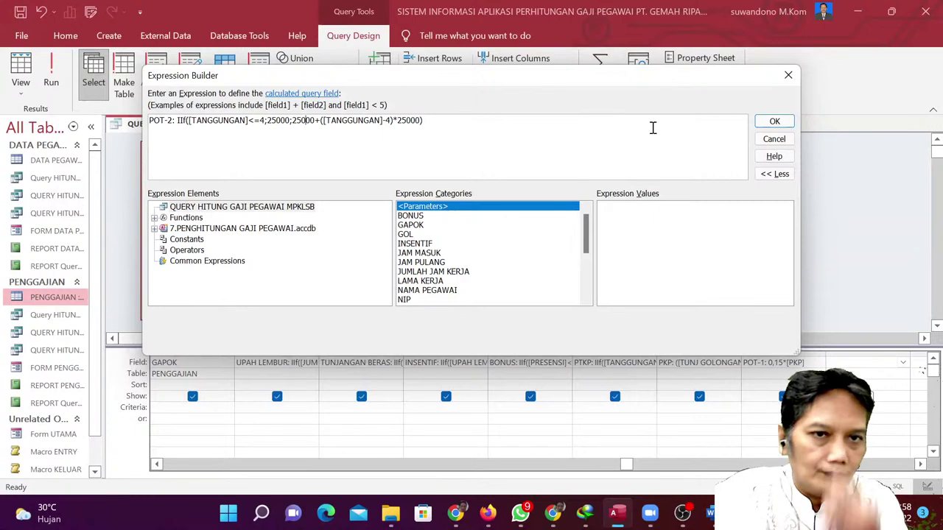
pyautogui.click(774, 122)
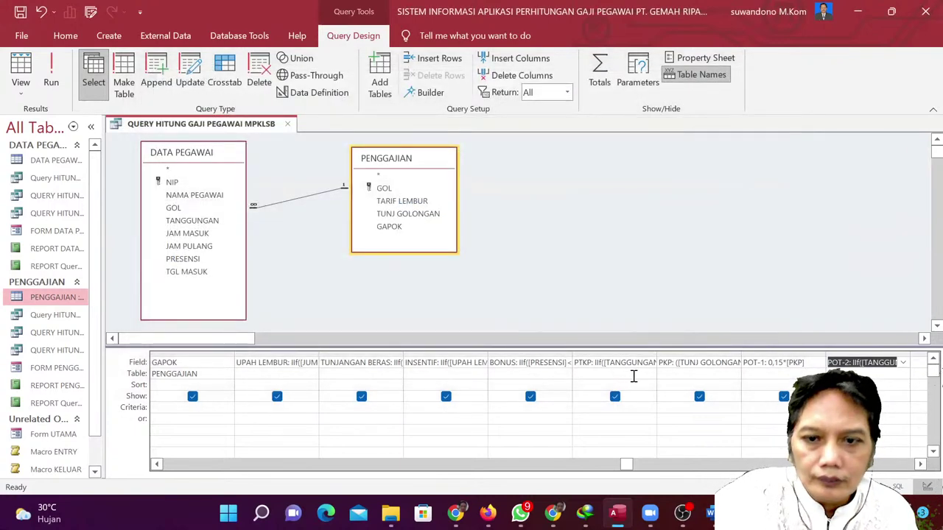
# Reopen the PTKP expression, check its rule in the exercise PDF, and set the base amount of the false part to 500000.
pyautogui.click(611, 364)
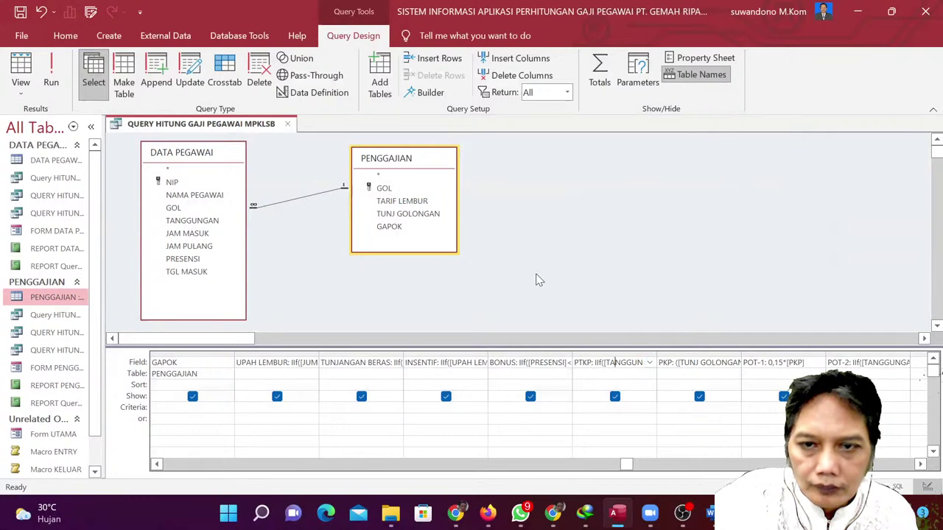
pyautogui.click(431, 93)
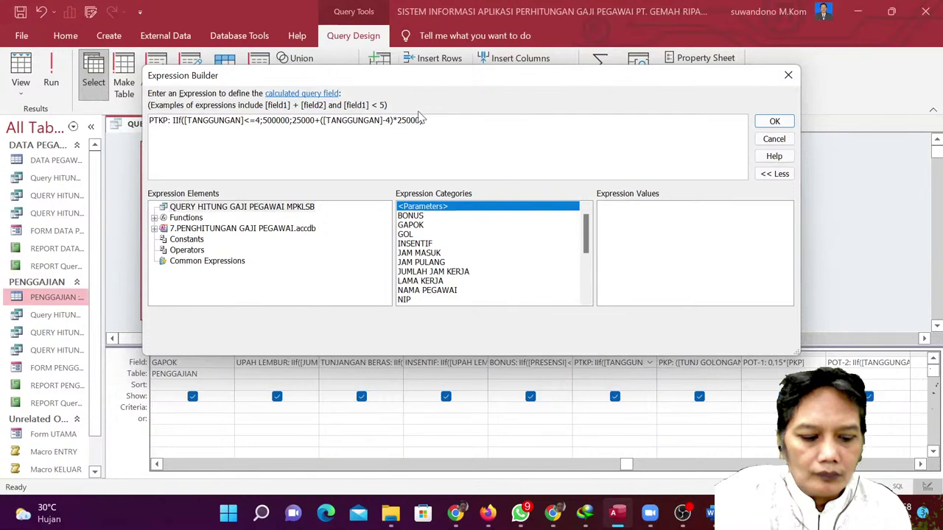
pyautogui.hotkey('alt', 'Tab')
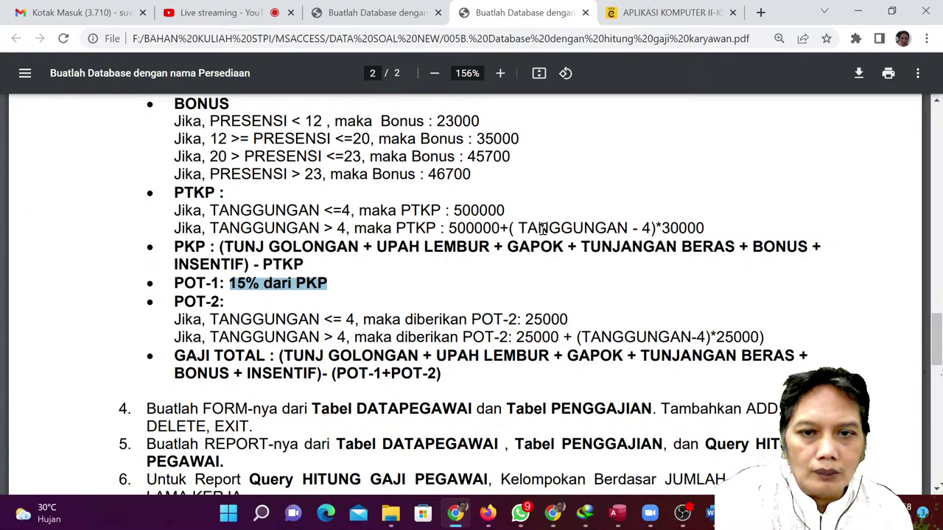
pyautogui.hotkey('alt', 'Tab')
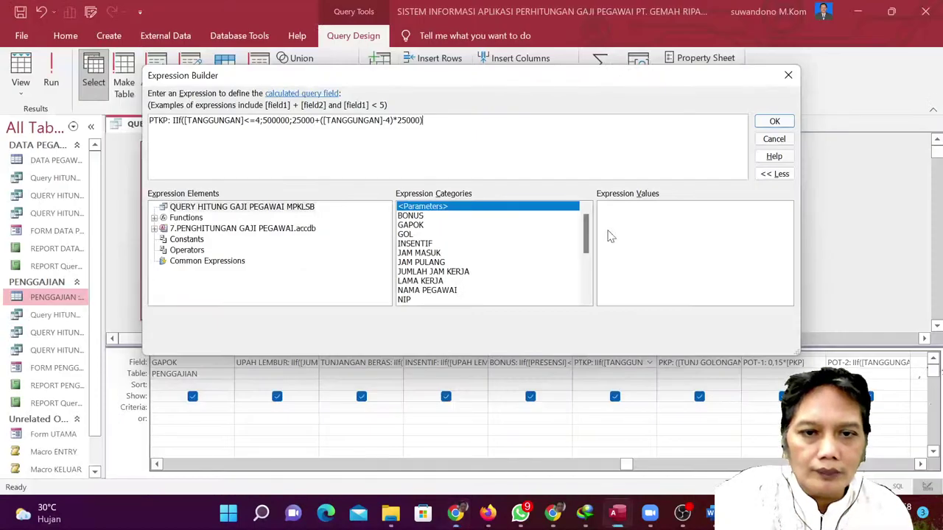
pyautogui.doubleClick(302, 121)
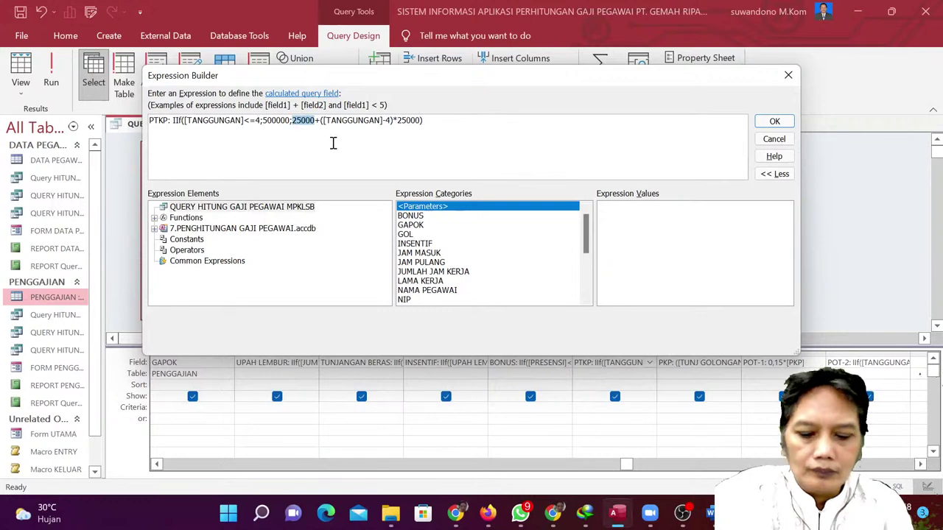
pyautogui.write('500000')
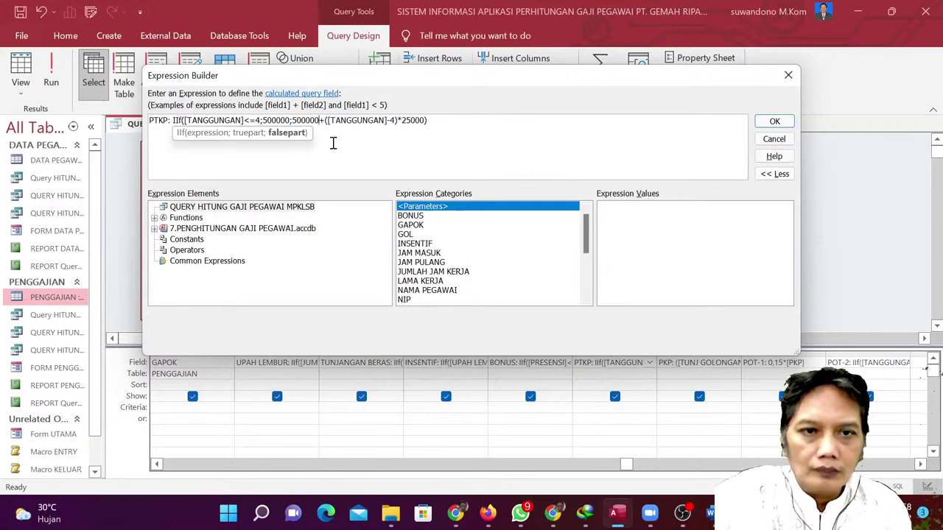
# Recheck the PTKP rule in the exercise PDF, set the ([TANGGUNGAN]-4) multiplier to 30000, and accept the expression.
pyautogui.hotkey('alt', 'Tab')
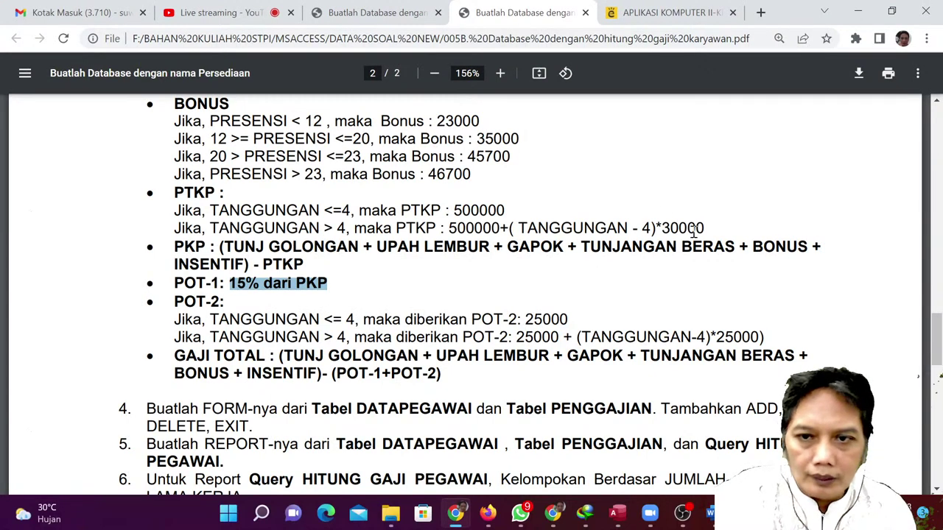
pyautogui.hotkey('alt', 'Tab')
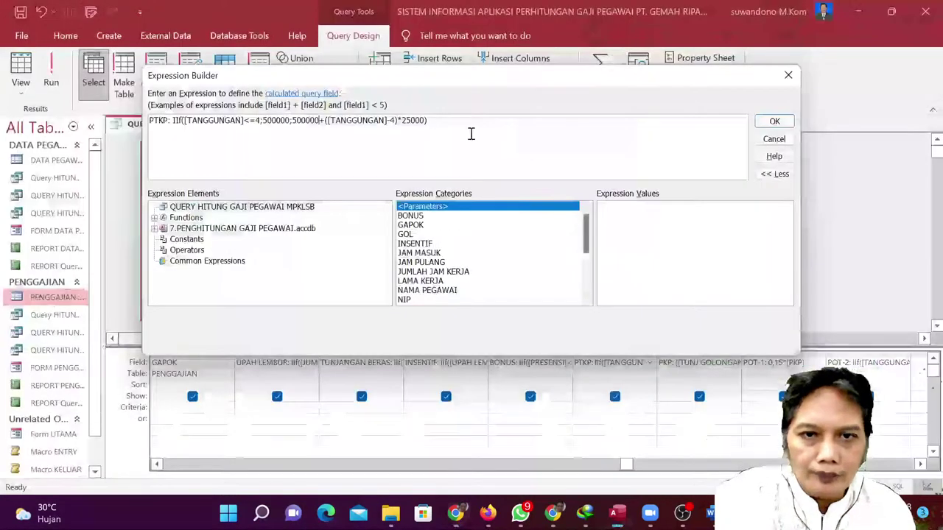
pyautogui.click(403, 122)
pyautogui.write('30')
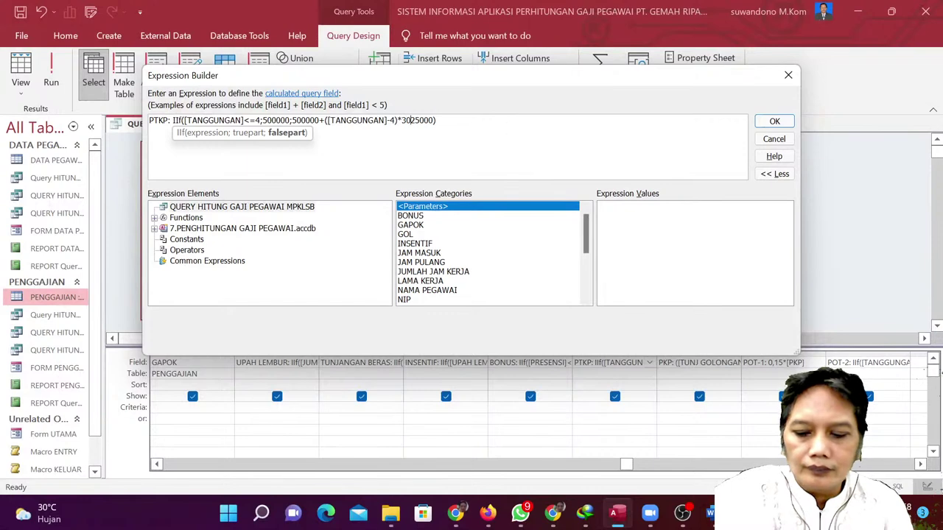
pyautogui.press('Delete')
pyautogui.press('Delete')
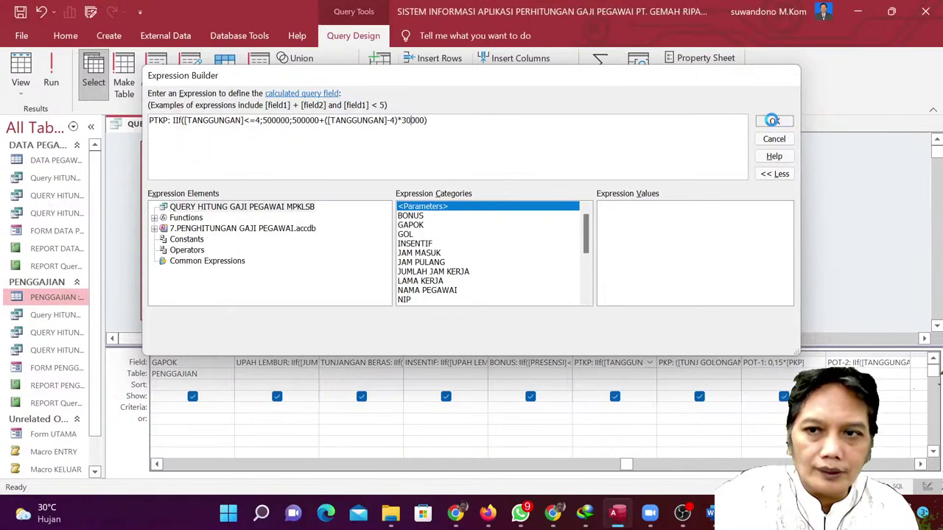
pyautogui.click(775, 121)
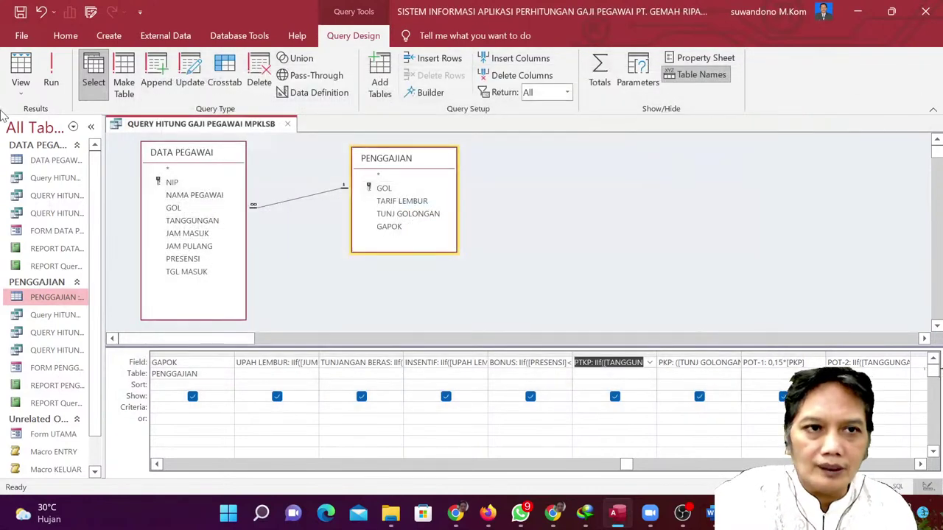
# Run the query to examine the PTKP through POT-2 columns, and review the PTKP expression back in the query design.
pyautogui.click(50, 72)
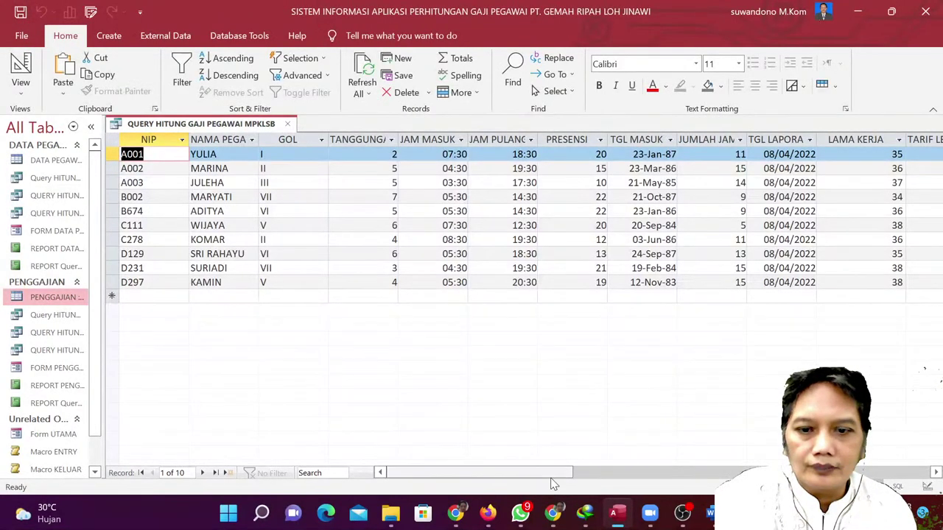
pyautogui.moveTo(556, 473); pyautogui.dragTo(811, 476)
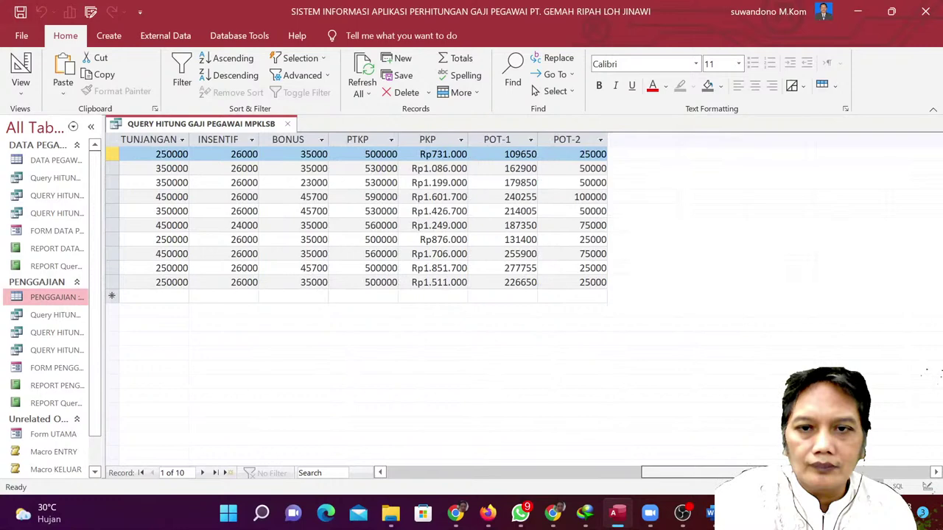
pyautogui.click(16, 68)
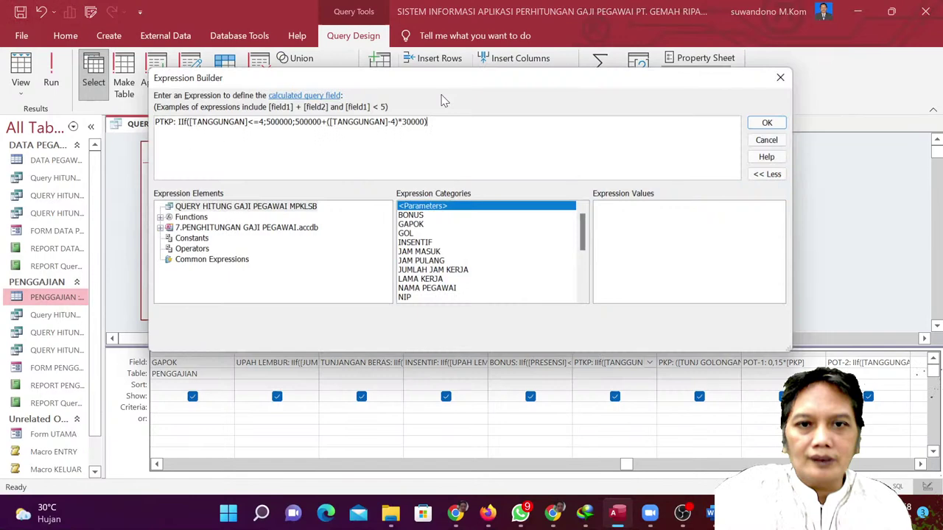
pyautogui.click(434, 94)
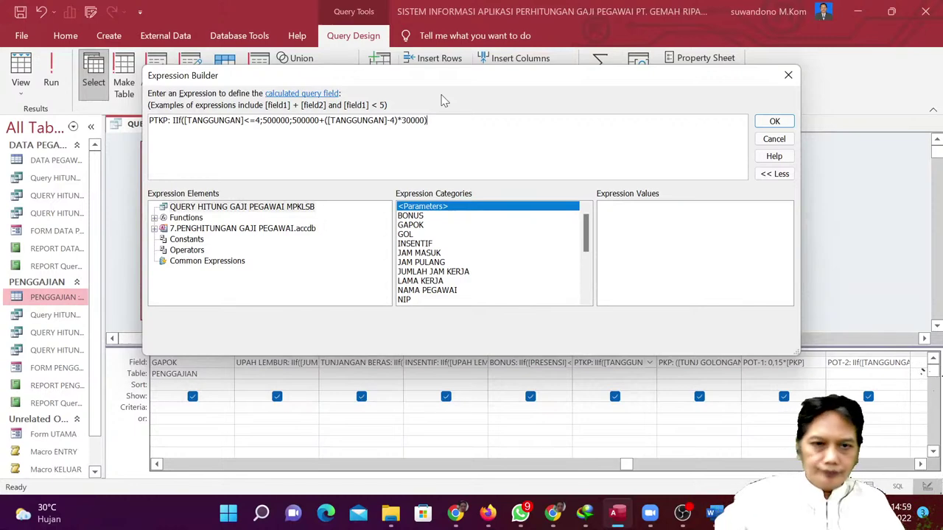
pyautogui.click(775, 122)
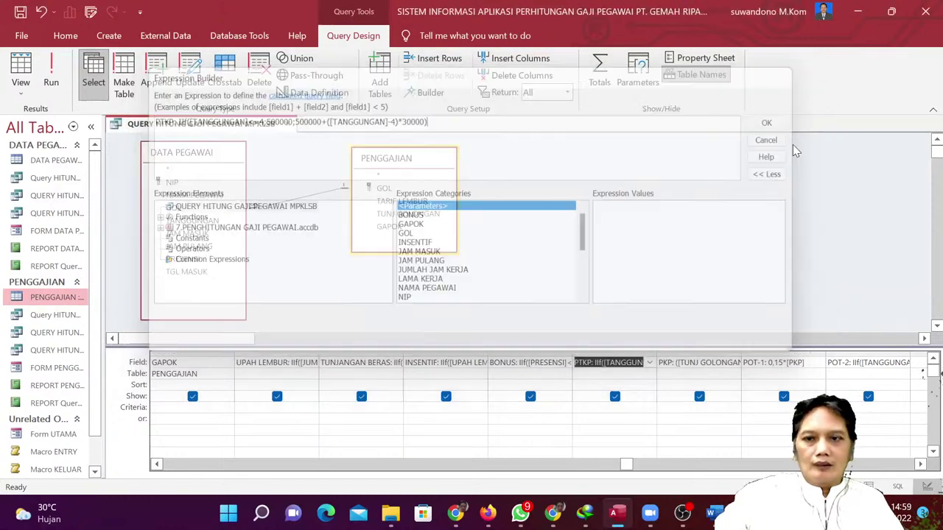
# Review the POT-2 column's expression in the Expression Builder and accept it.
pyautogui.click(920, 464)
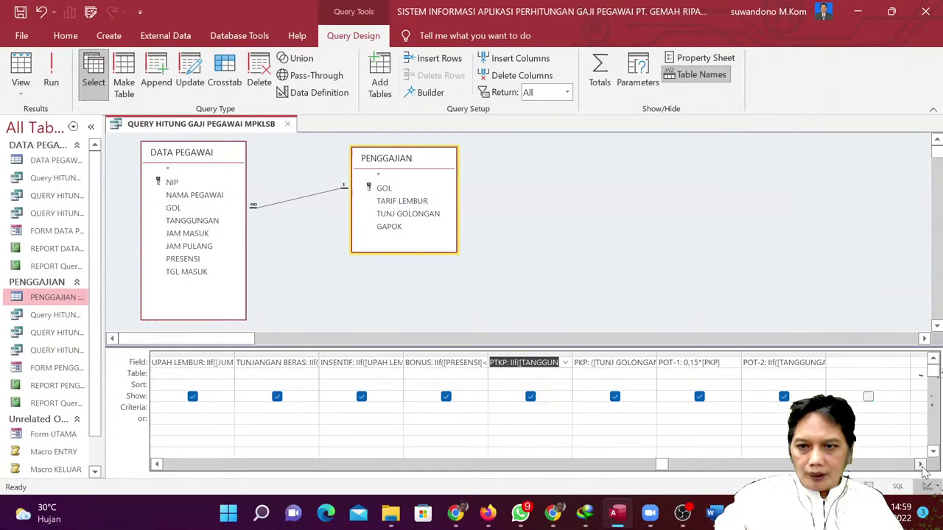
pyautogui.click(920, 464)
pyautogui.click(733, 362)
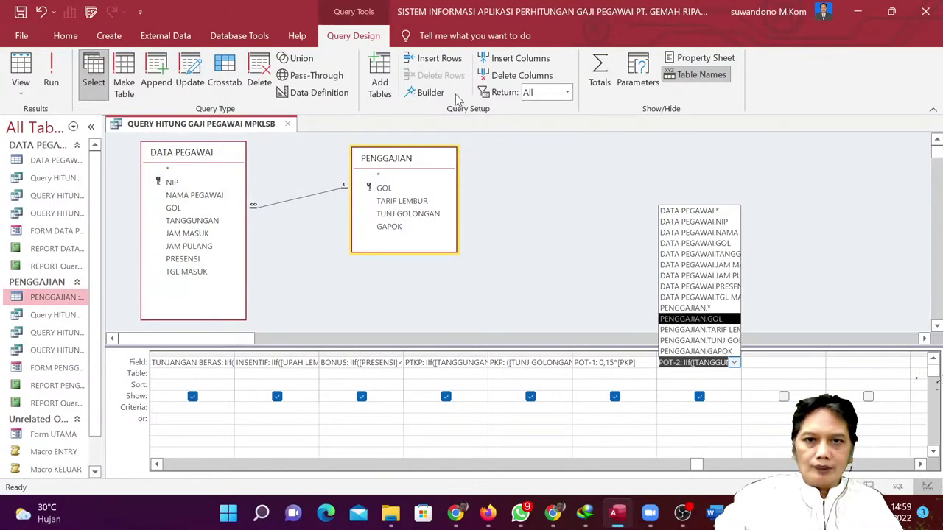
pyautogui.click(430, 92)
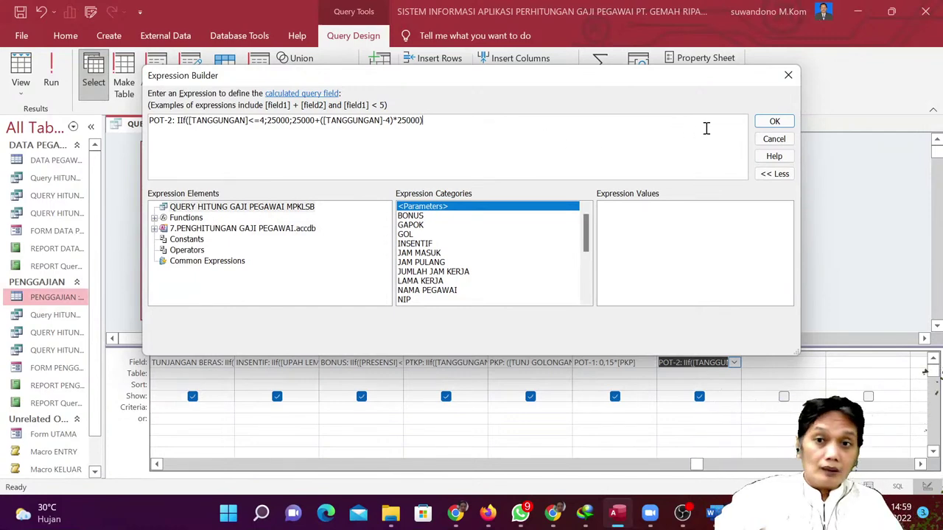
pyautogui.click(775, 122)
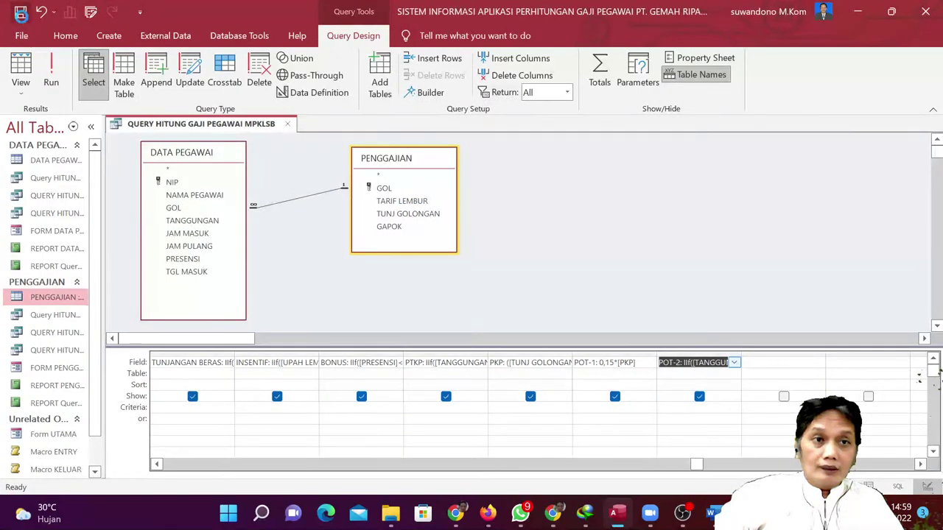
# Check the GAJI TOTAL formula in the exercise PDF and start a GAJI TOTAL: expression in the empty column after POT-2.
pyautogui.click(456, 514)
pyautogui.scroll(-3, 435, 399)
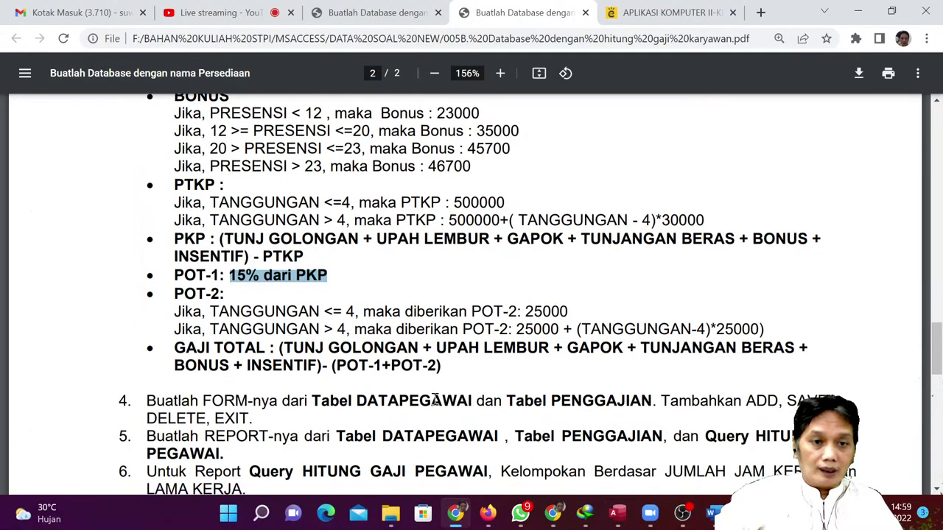
pyautogui.scroll(-1, 434, 399)
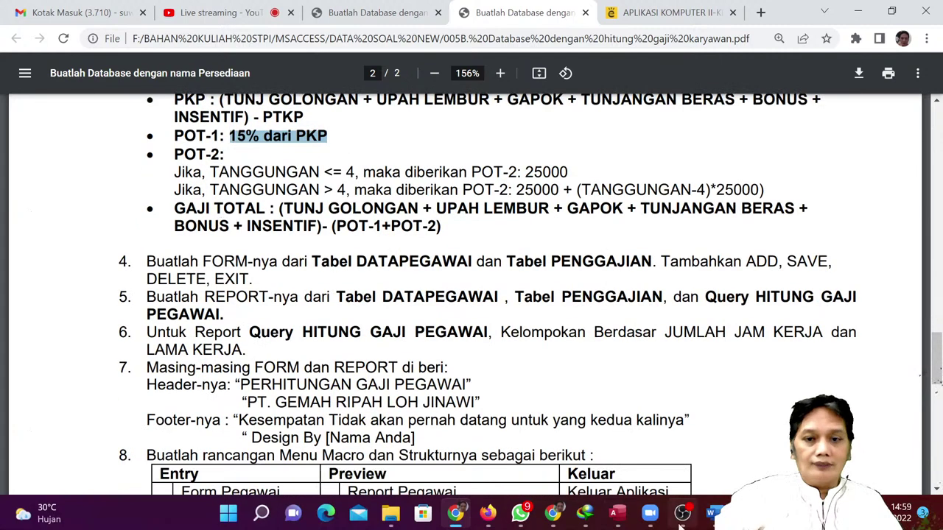
pyautogui.click(617, 514)
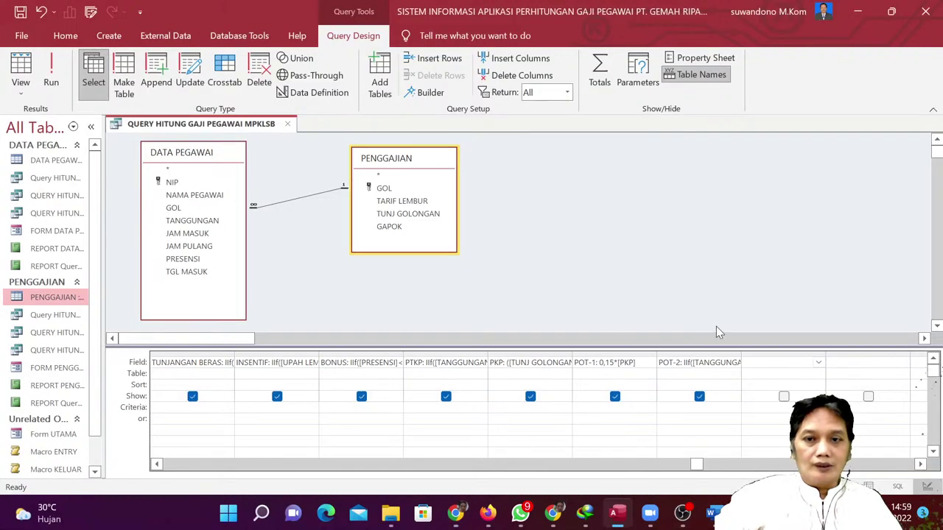
pyautogui.click(435, 90)
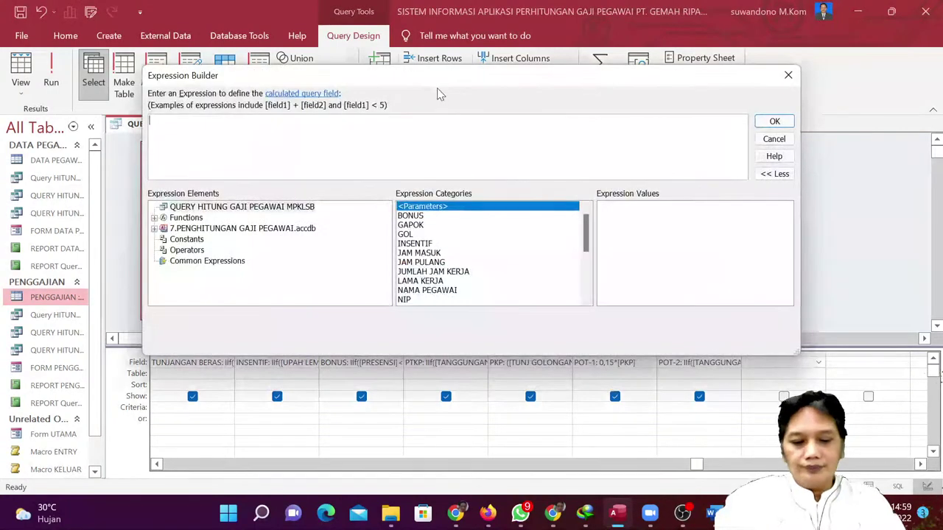
pyautogui.write('GAJI TOTAL:')
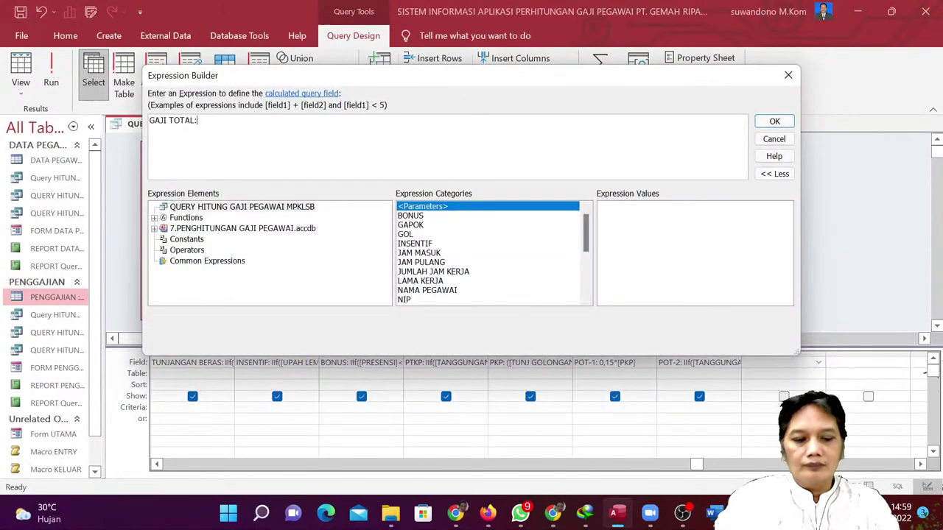
# Consult the GAJI TOTAL formula in the exercise PDF and begin its bracketed sum with [TUNJ GOLONGAN] followed by a plus sign.
pyautogui.hotkey('alt', 'Tab')
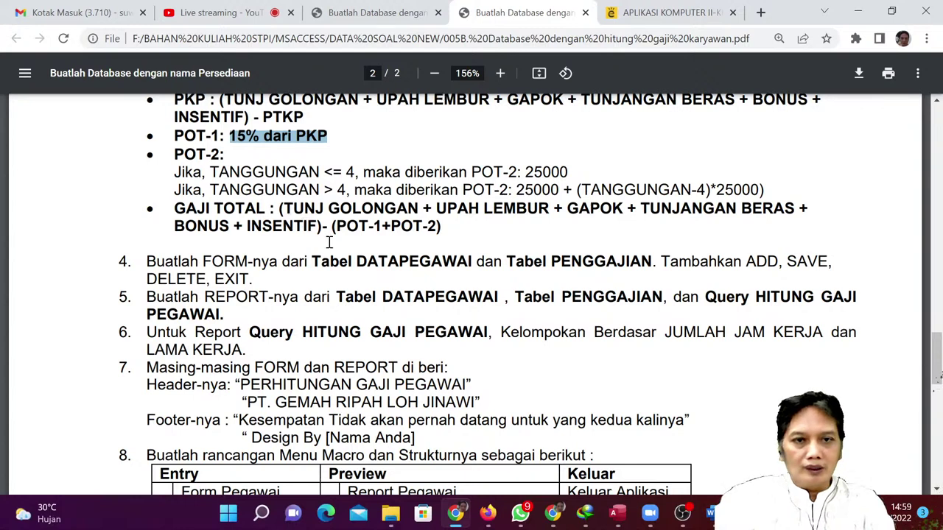
pyautogui.hotkey('alt', 'Tab')
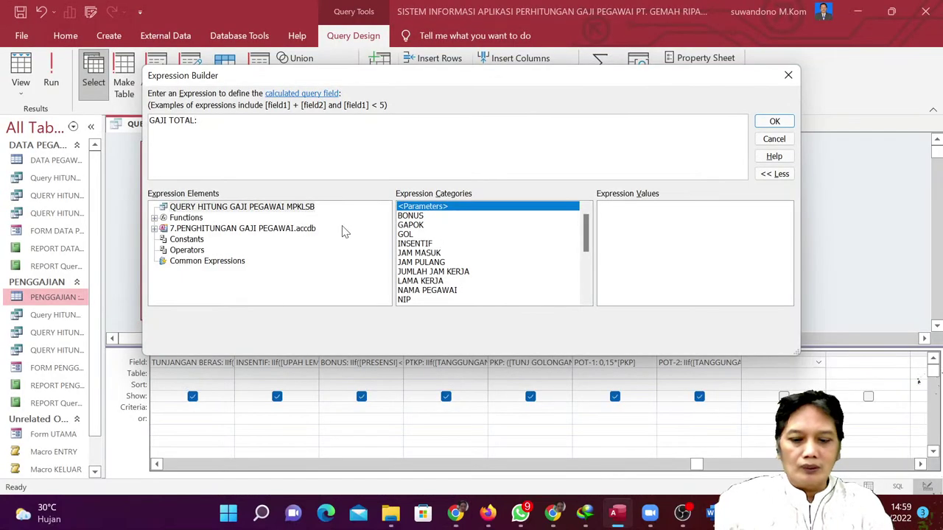
pyautogui.hotkey('alt', 'Tab')
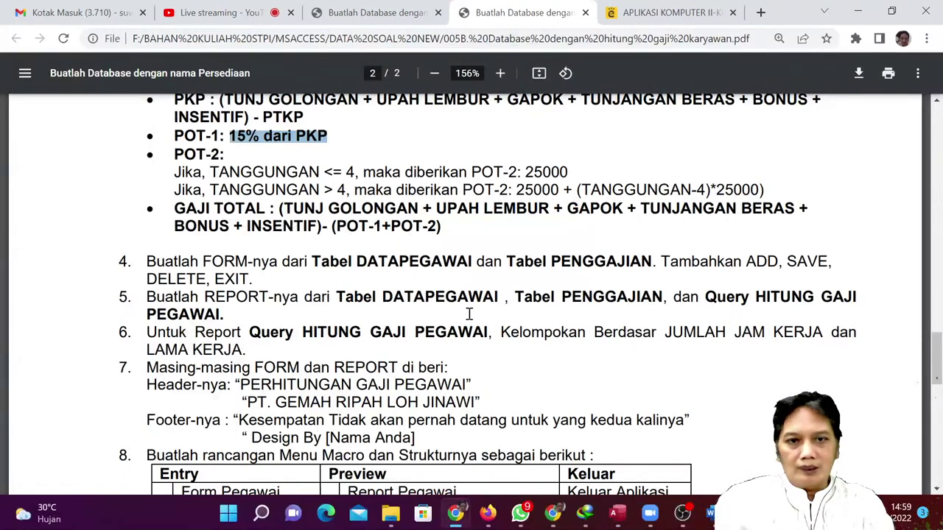
pyautogui.hotkey('alt', 'Tab')
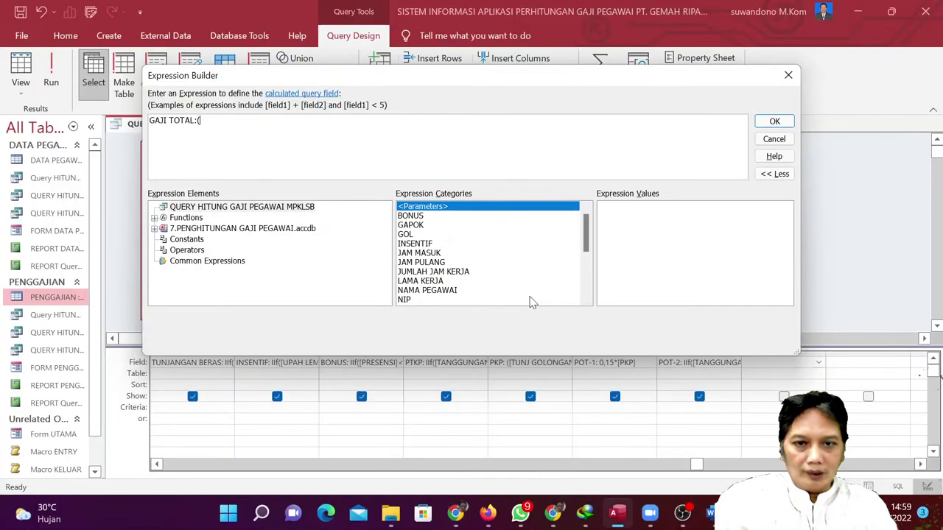
pyautogui.scroll(-4, 531, 245)
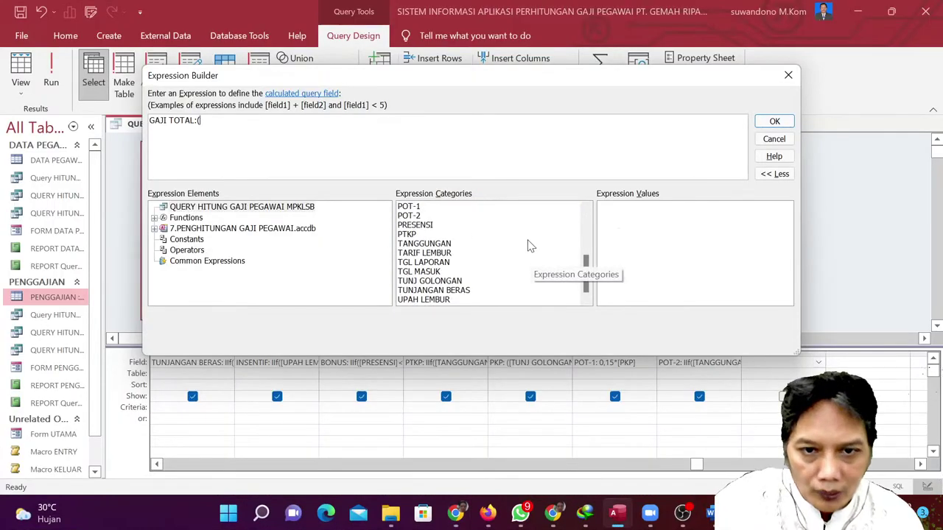
pyautogui.doubleClick(470, 283)
pyautogui.hotkey('alt', 'Tab')
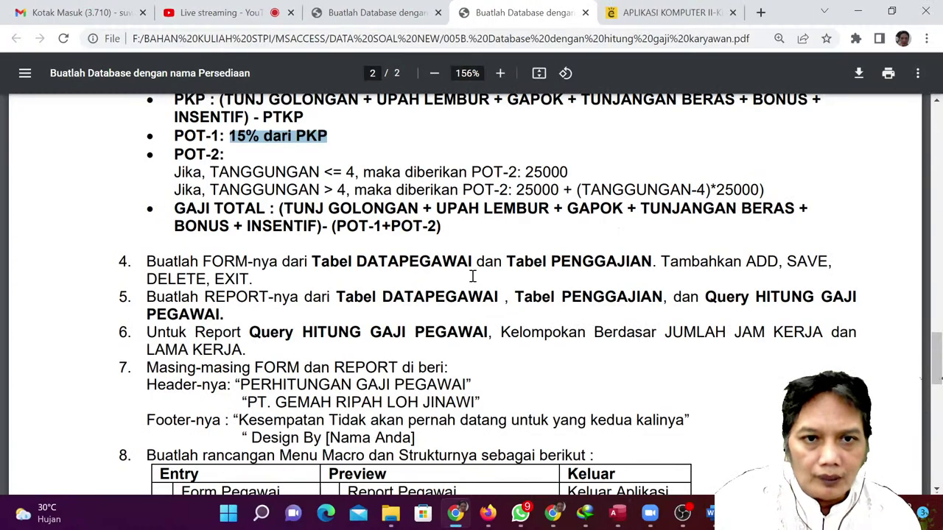
pyautogui.hotkey('alt', 'Tab')
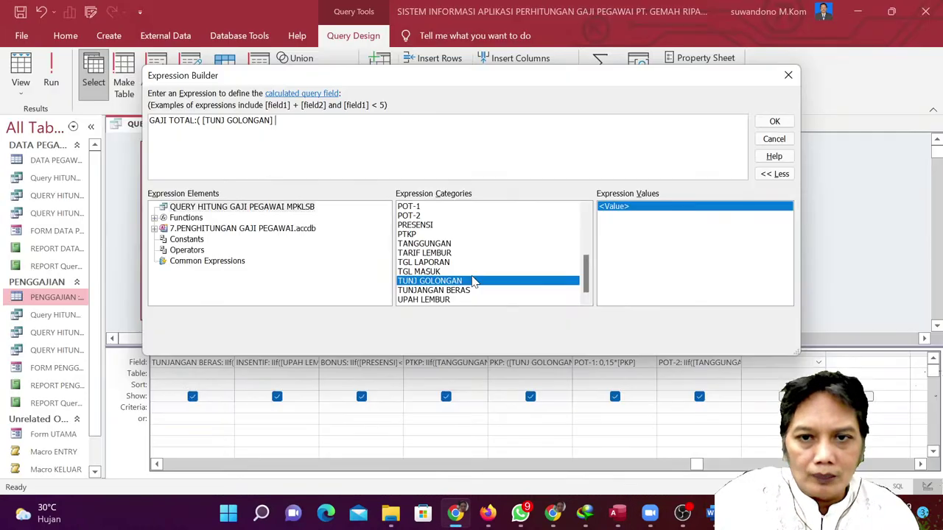
pyautogui.write('+')
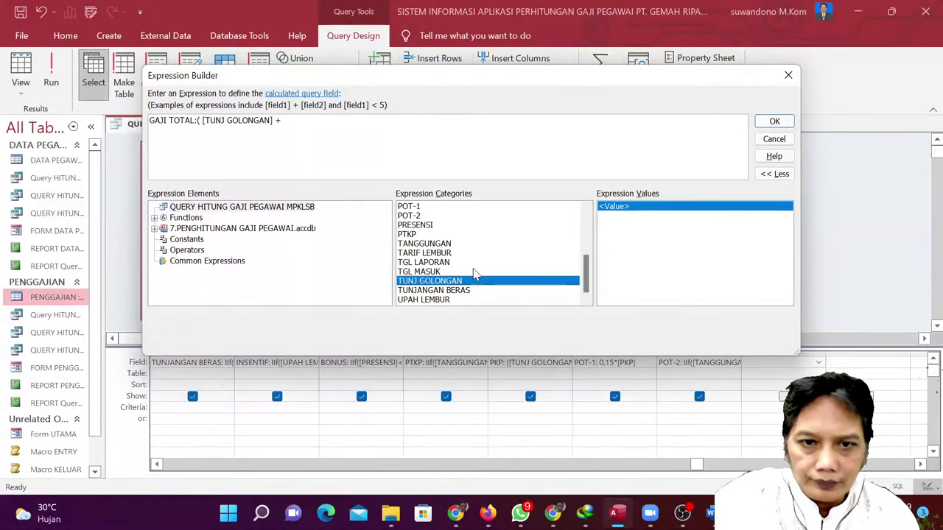
# Add [UPAH LEMBUR] and [GAPOK] as the next terms of the GAJI TOTAL sum, checking the order in the exercise PDF.
pyautogui.doubleClick(427, 300)
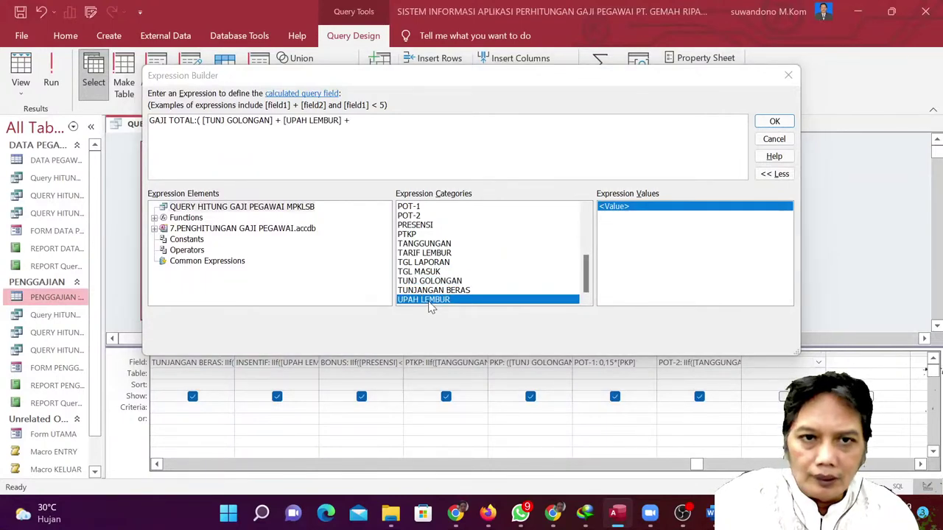
pyautogui.hotkey('alt', 'Tab')
pyautogui.hotkey('alt', 'Tab')
pyautogui.write('+')
pyautogui.scroll(4, 455, 253)
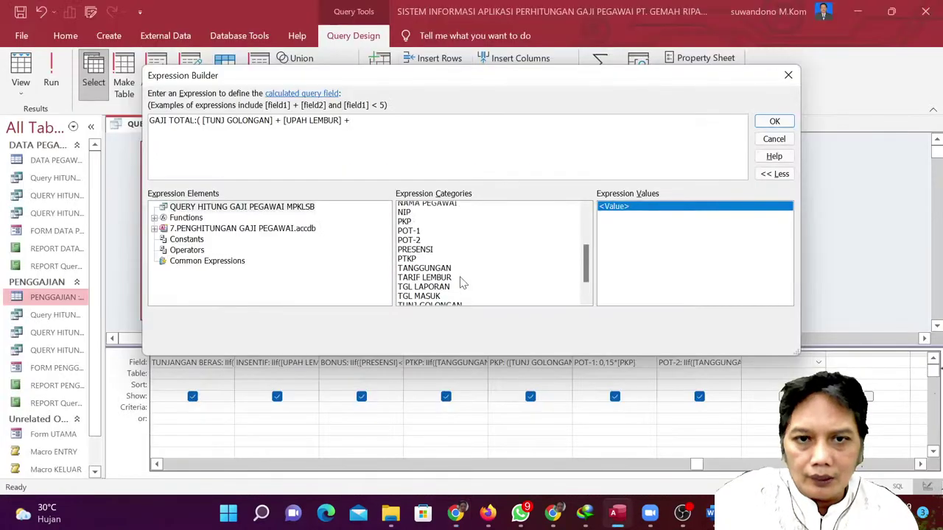
pyautogui.scroll(1, 455, 253)
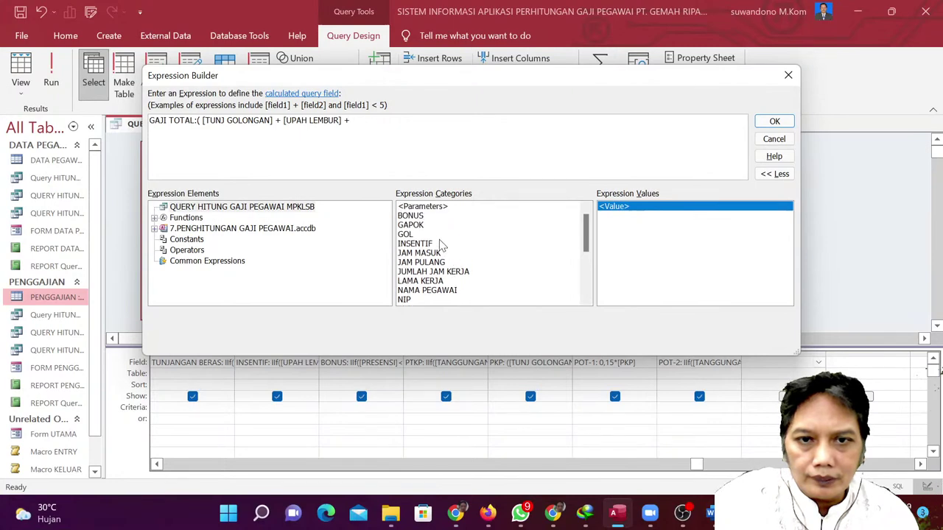
pyautogui.doubleClick(445, 227)
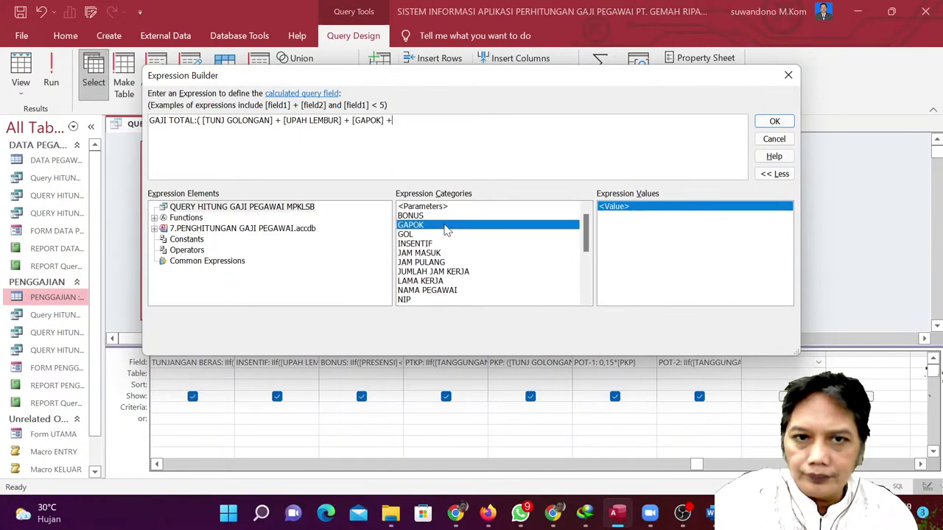
# Check the following term in the exercise PDF and add [TUNJANGAN BERAS] to the GAJI TOTAL sum.
pyautogui.hotkey('alt', 'Tab')
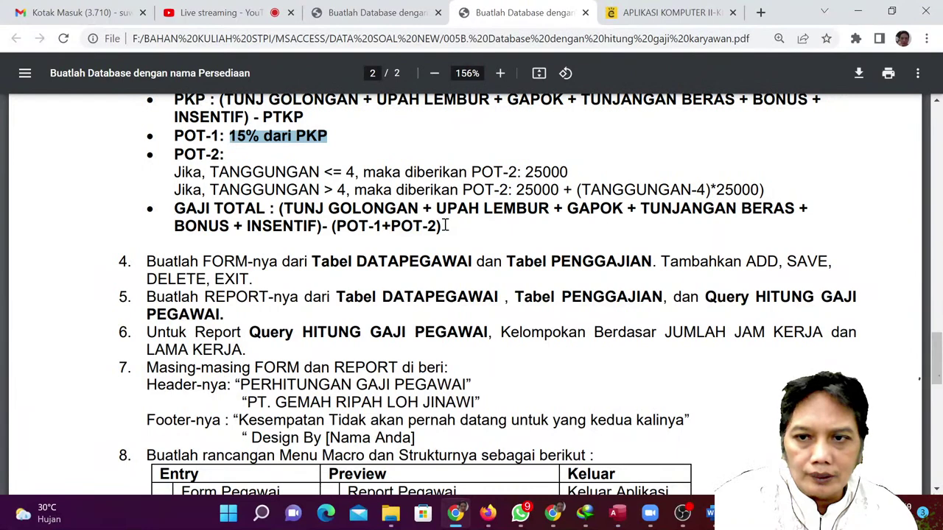
pyautogui.hotkey('alt', 'Tab')
pyautogui.write('+')
pyautogui.scroll(-4, 496, 272)
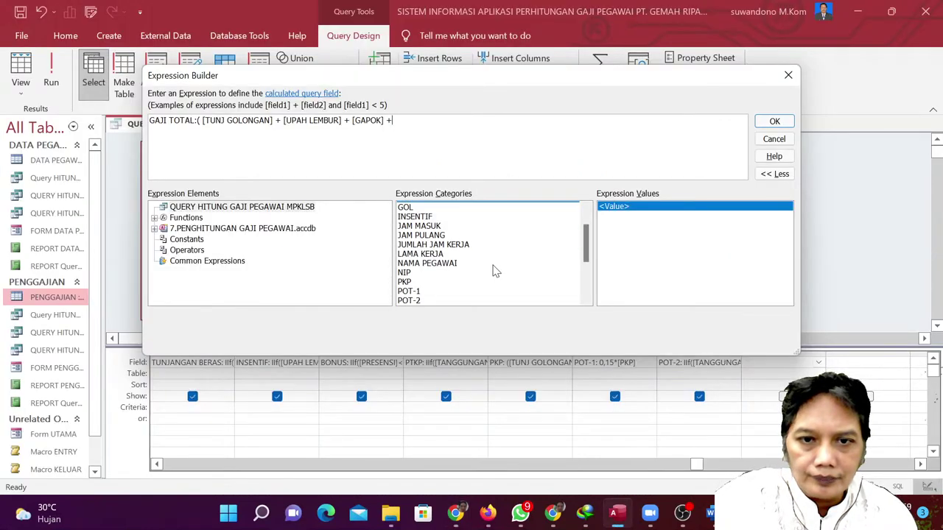
pyautogui.doubleClick(464, 290)
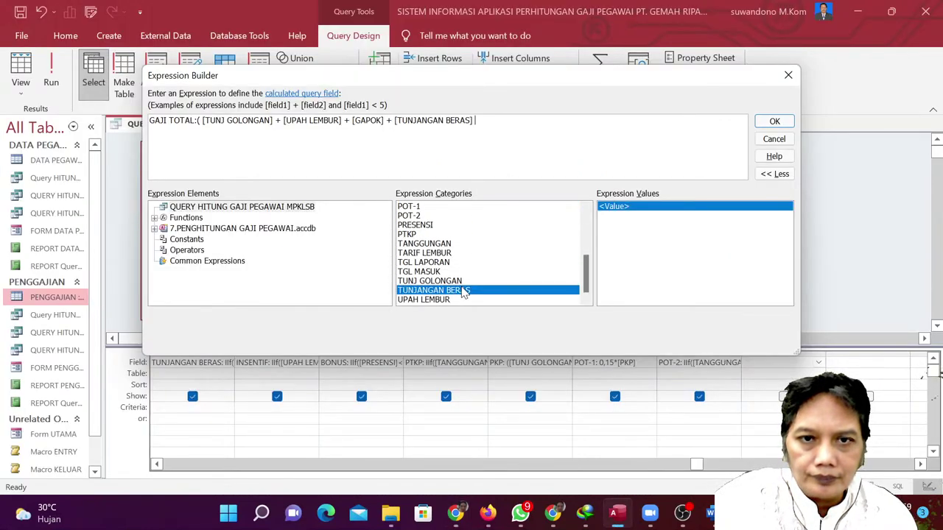
pyautogui.hotkey('alt', 'Tab')
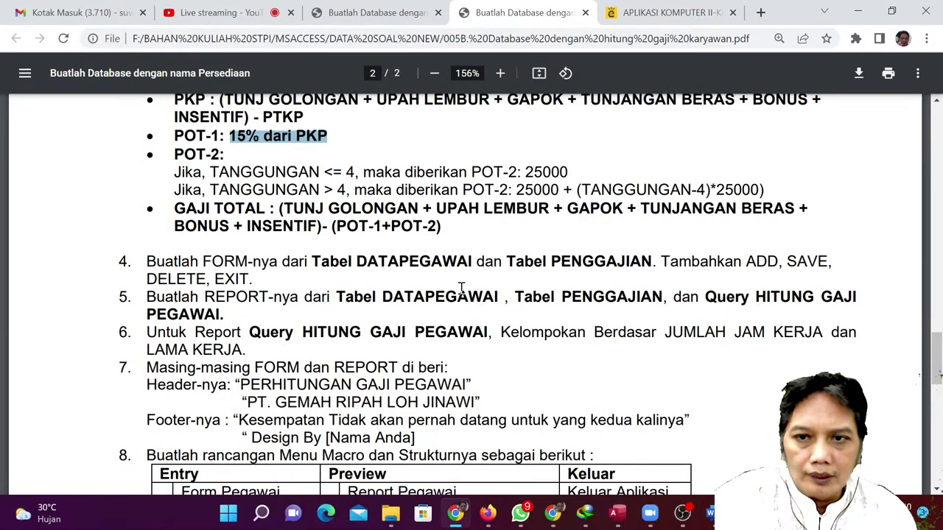
pyautogui.hotkey('alt', 'Tab')
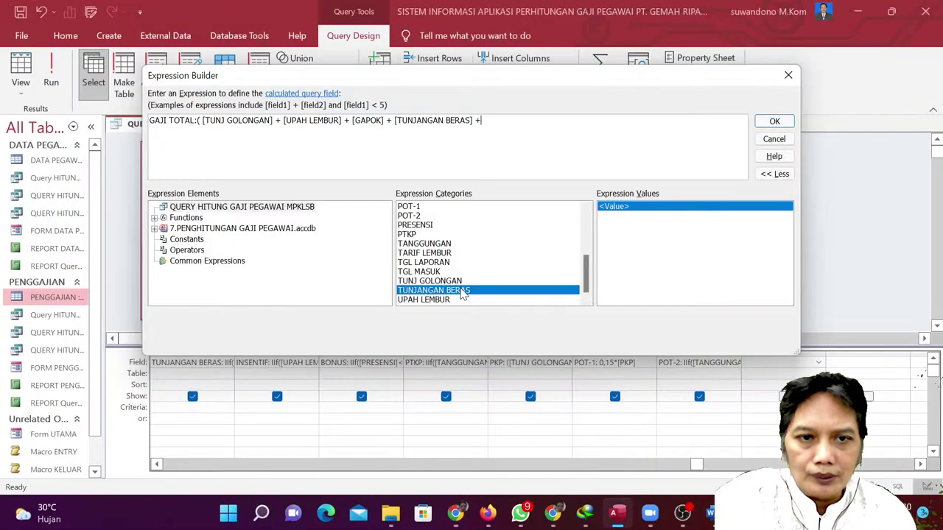
# Complete the bracketed GAJI TOTAL sum with [BONUS] + [INSENTIF] and put a minus sign after it.
pyautogui.scroll(3, 442, 287)
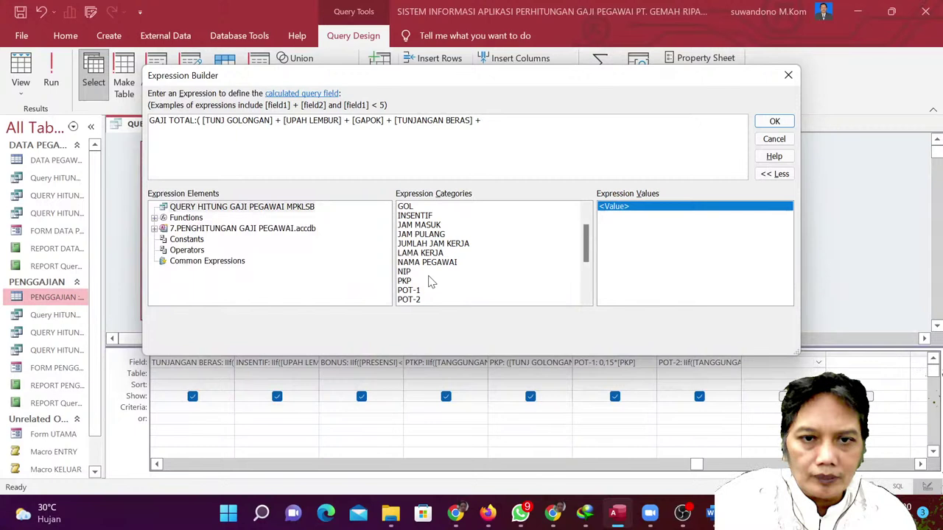
pyautogui.scroll(2, 431, 282)
pyautogui.doubleClick(442, 216)
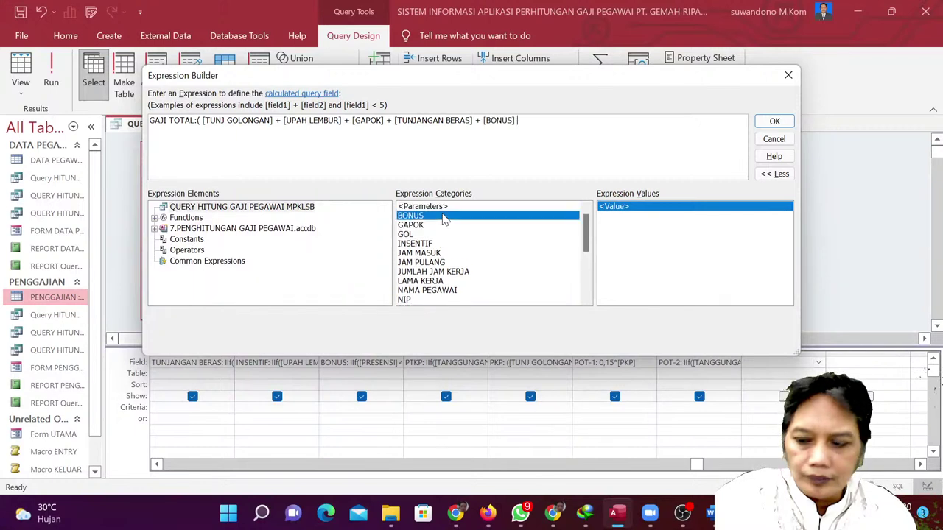
pyautogui.write('+')
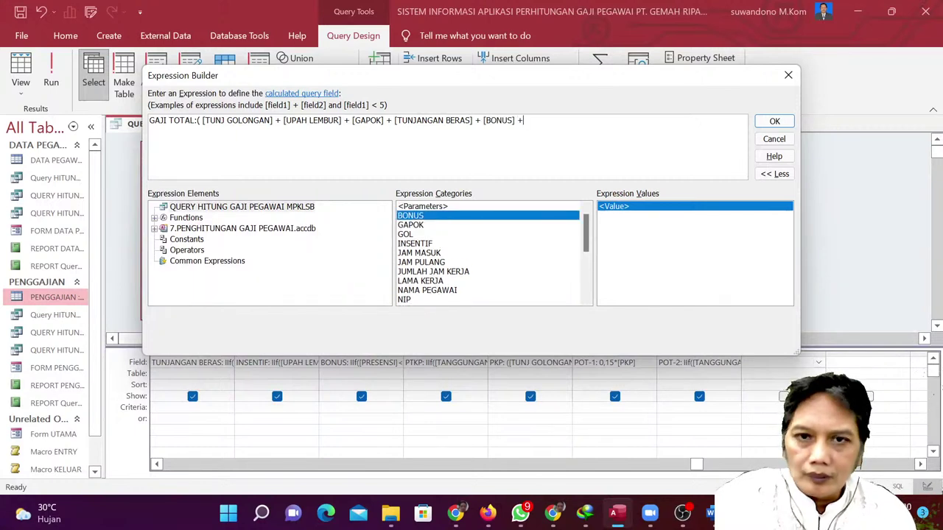
pyautogui.doubleClick(446, 243)
pyautogui.write(')-')
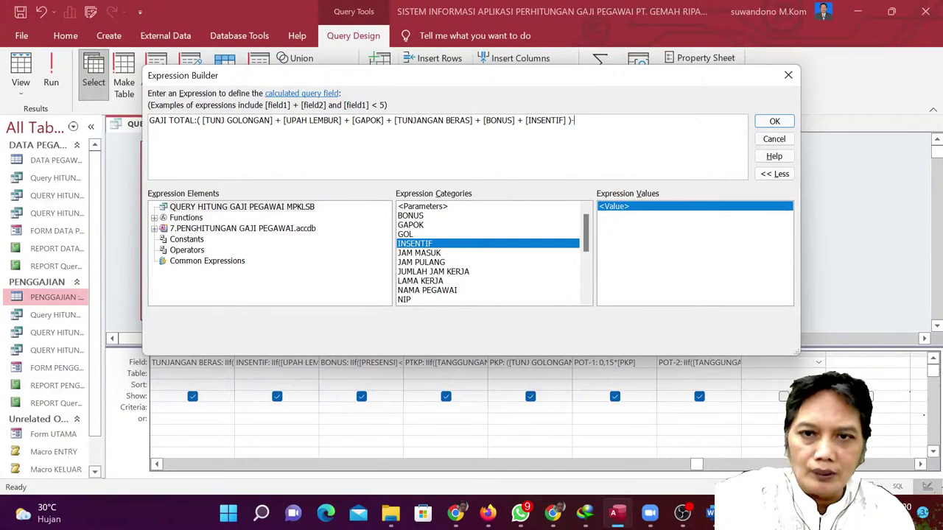
# Check the last part of the formula in the exercise PDF and finish the GAJI TOTAL expression by subtracting ([POT-1] + [POT-2]).
pyautogui.hotkey('alt', 'Tab')
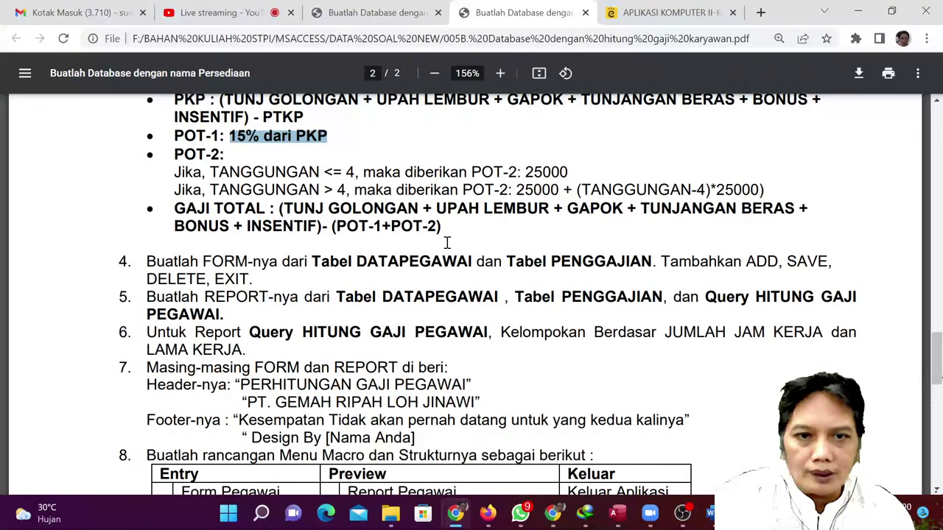
pyautogui.hotkey('alt', 'Tab')
pyautogui.write('-')
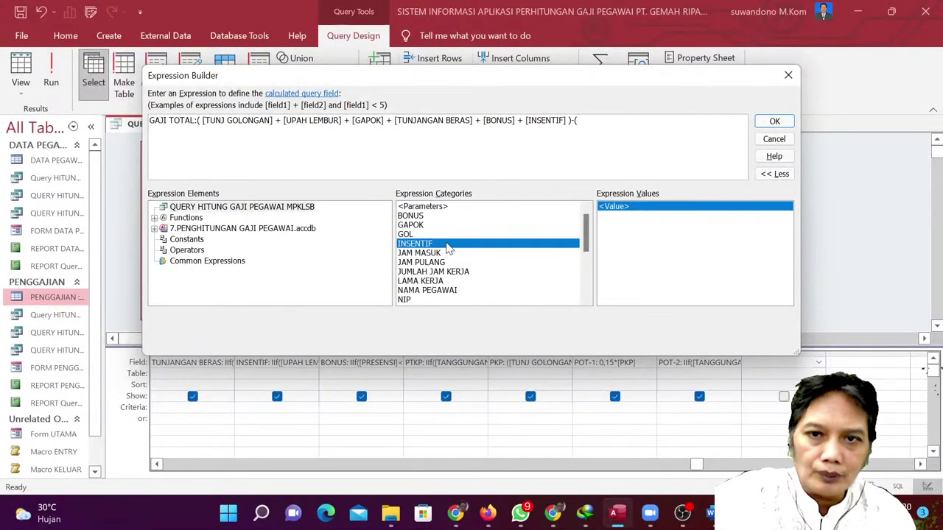
pyautogui.scroll(-5, 465, 265)
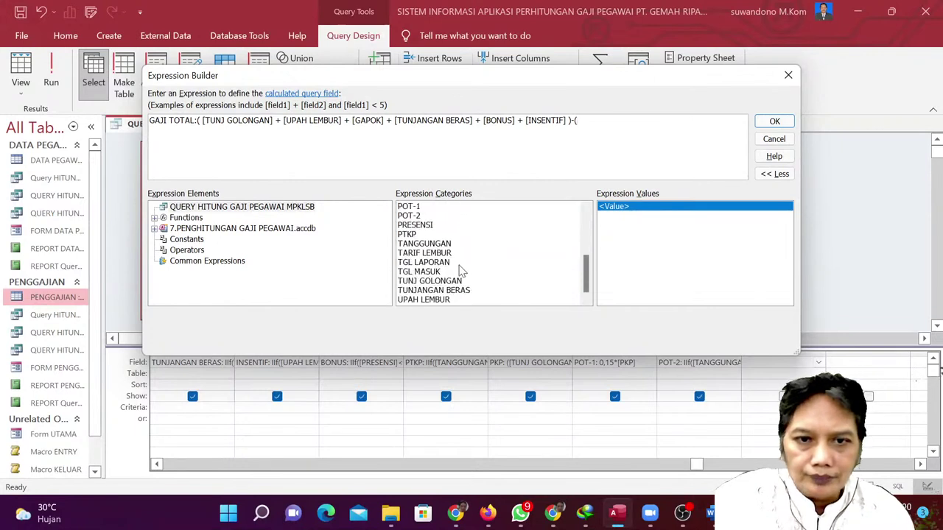
pyautogui.doubleClick(436, 207)
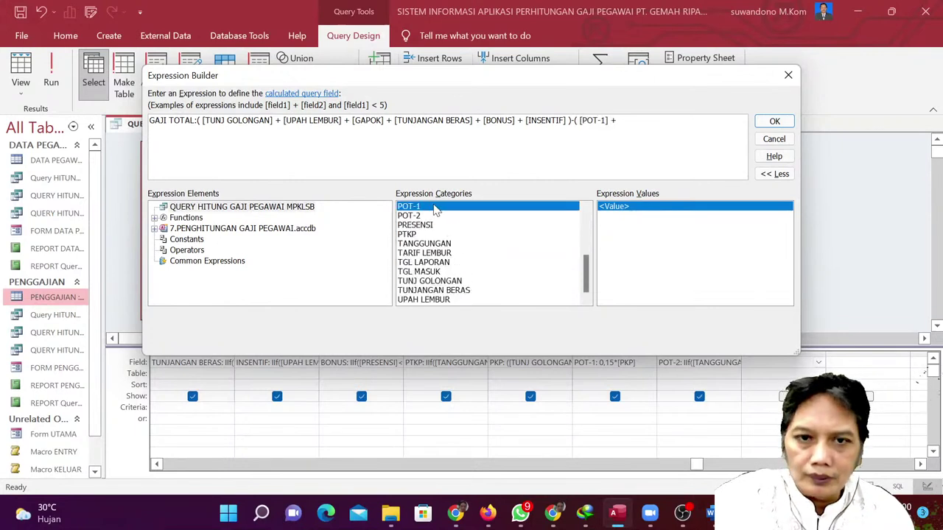
pyautogui.doubleClick(415, 217)
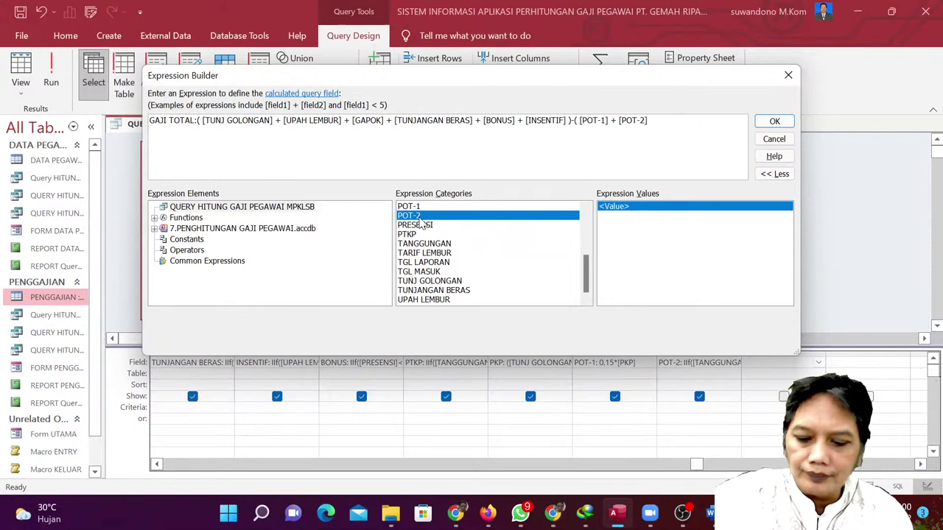
pyautogui.click(775, 121)
# Run the query, review the calculated columns through GAJI TOTAL, and return to the query design.
pyautogui.click(51, 74)
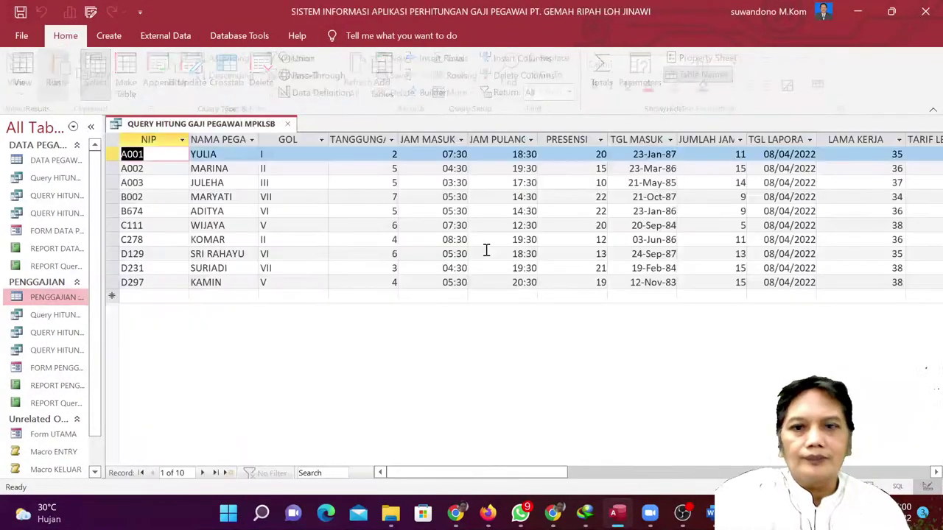
pyautogui.moveTo(495, 472); pyautogui.dragTo(759, 472)
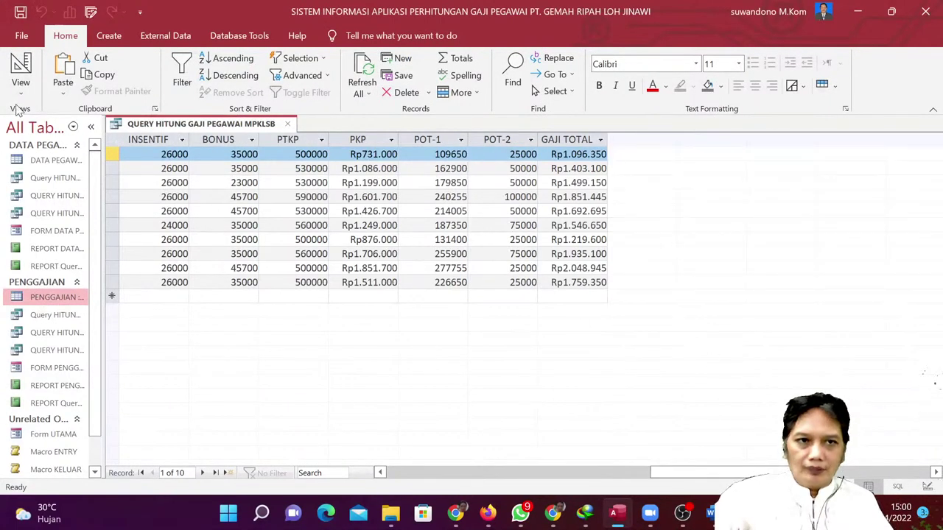
pyautogui.click(20, 70)
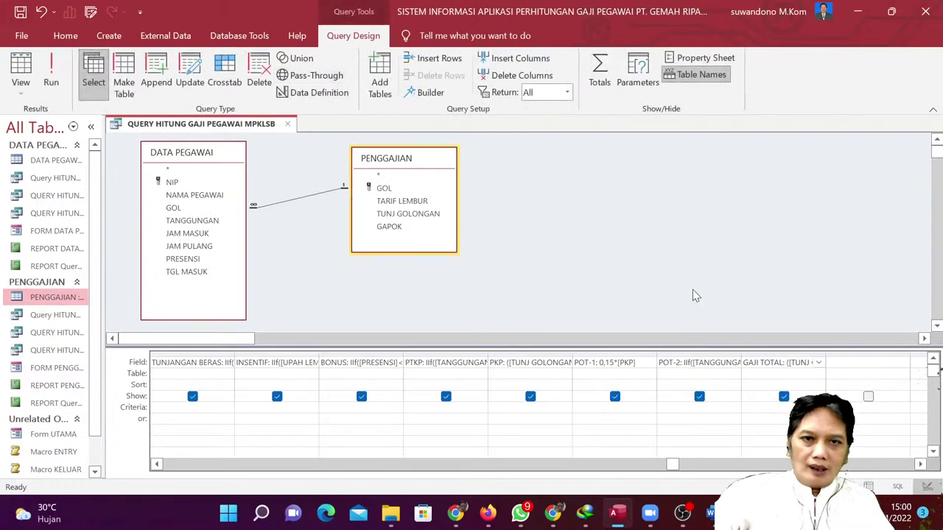
# Reopen the GAJI TOTAL expression in the Expression Builder to review the full formula and close it unchanged.
pyautogui.click(432, 92)
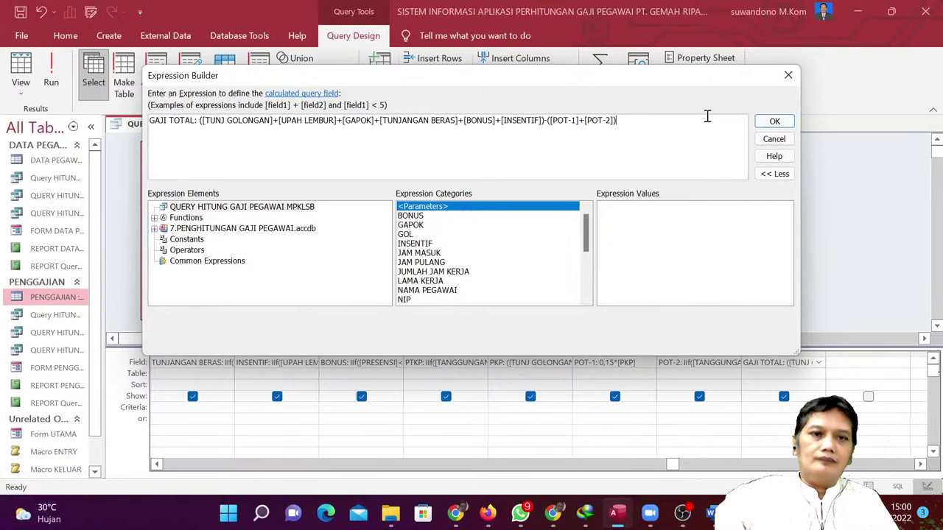
pyautogui.click(774, 120)
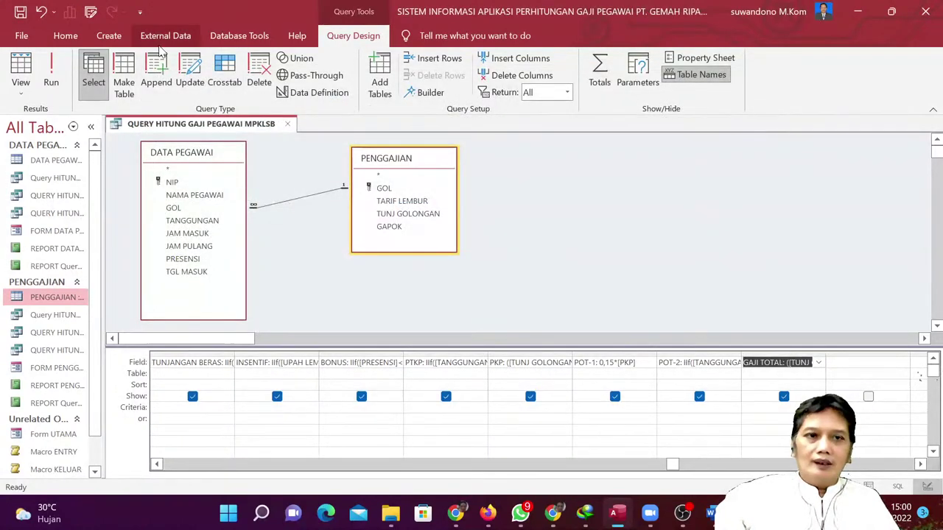
pyautogui.click(94, 74)
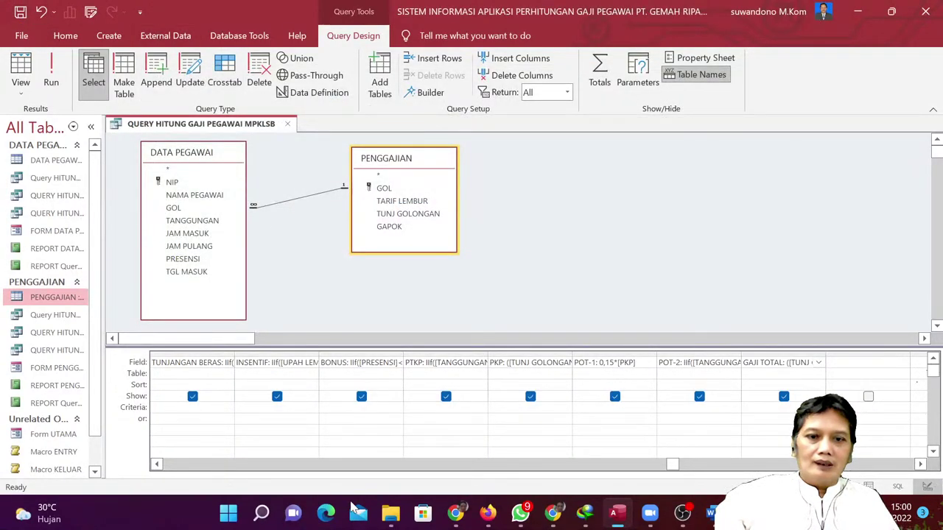
# Switch to the exercise PDF in Chrome and read the tasks after the query, covering forms, reports and the macro menu.
pyautogui.click(455, 513)
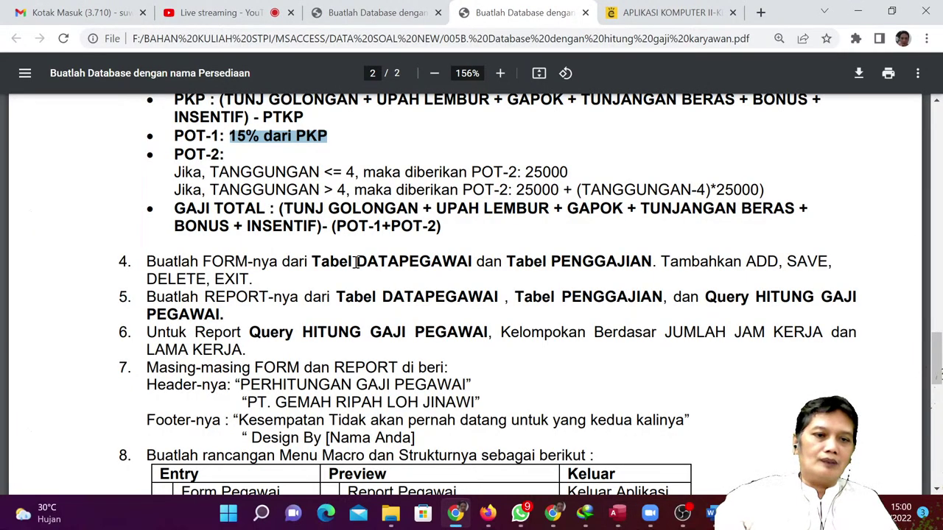
pyautogui.scroll(-2, 355, 263)
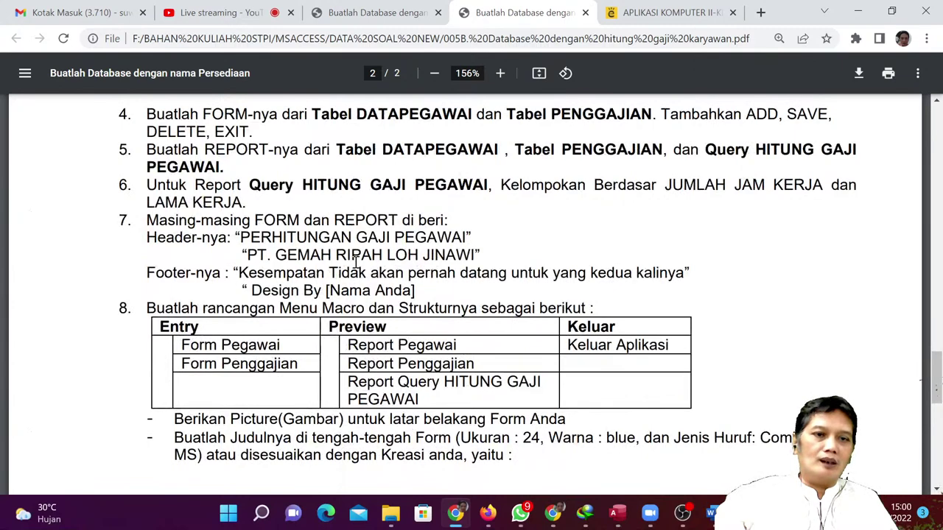